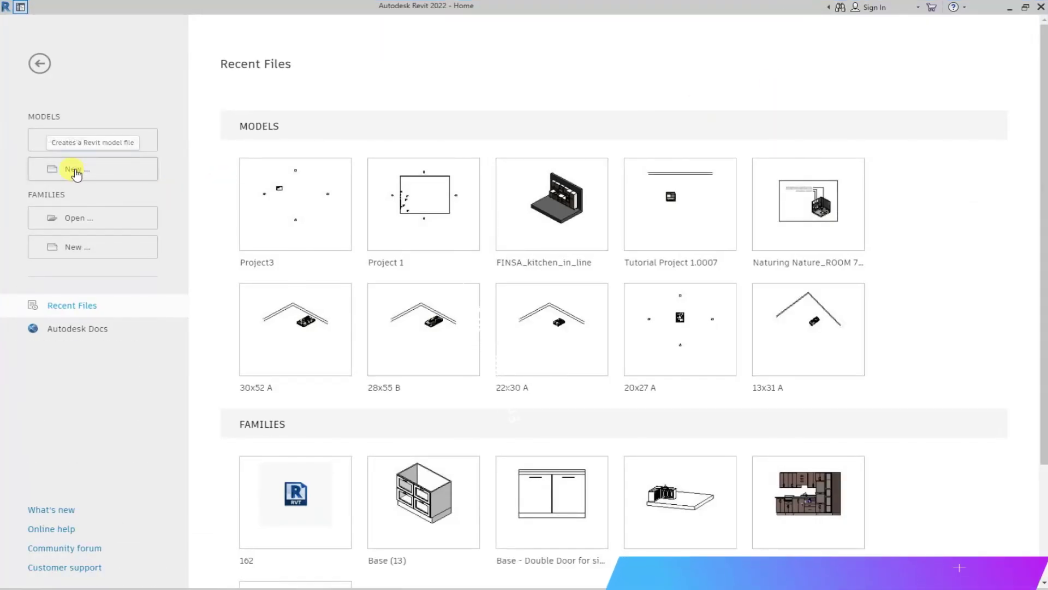
- Create a new project based on the English-Imperial default.rte template
{"action": "left_click", "coordinate": [74, 169]}
{"action": "left_click", "coordinate": [568, 275]}
{"action": "left_click", "coordinate": [508, 297]}
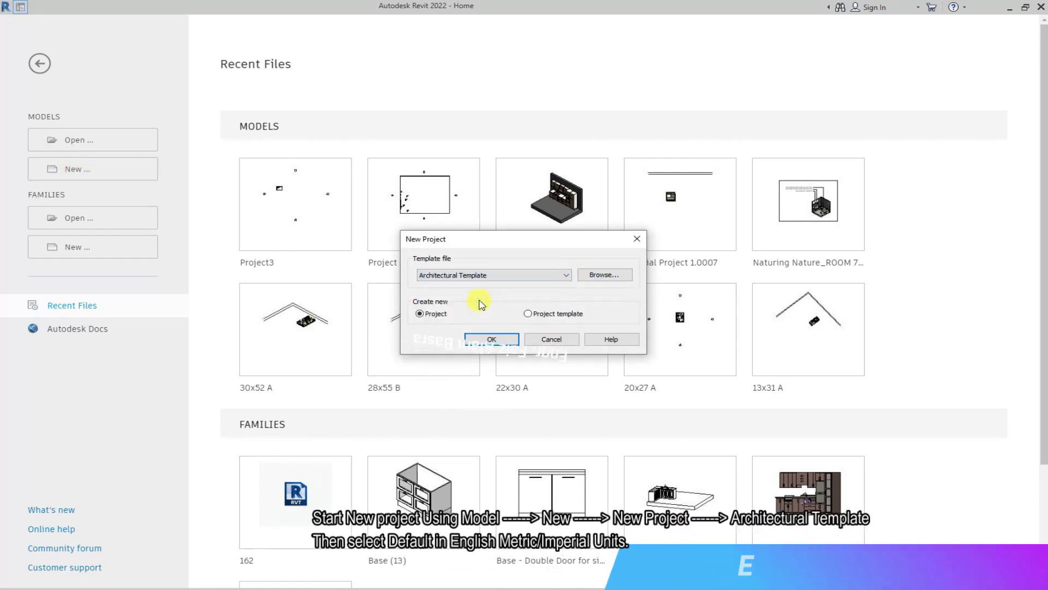
{"action": "left_click", "coordinate": [604, 275]}
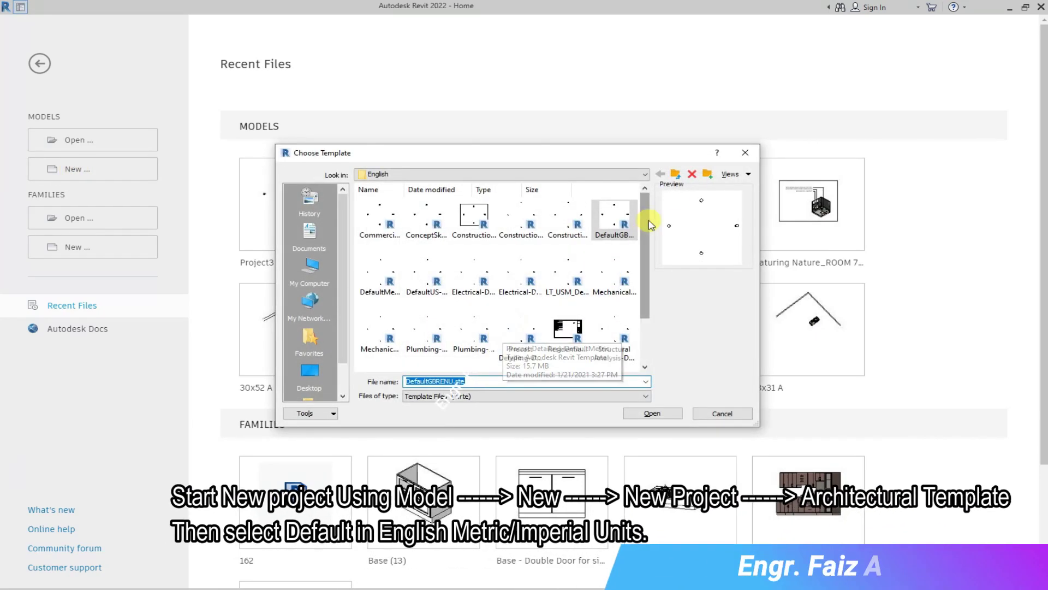
{"action": "left_click", "coordinate": [675, 173]}
{"action": "double_click", "coordinate": [522, 224]}
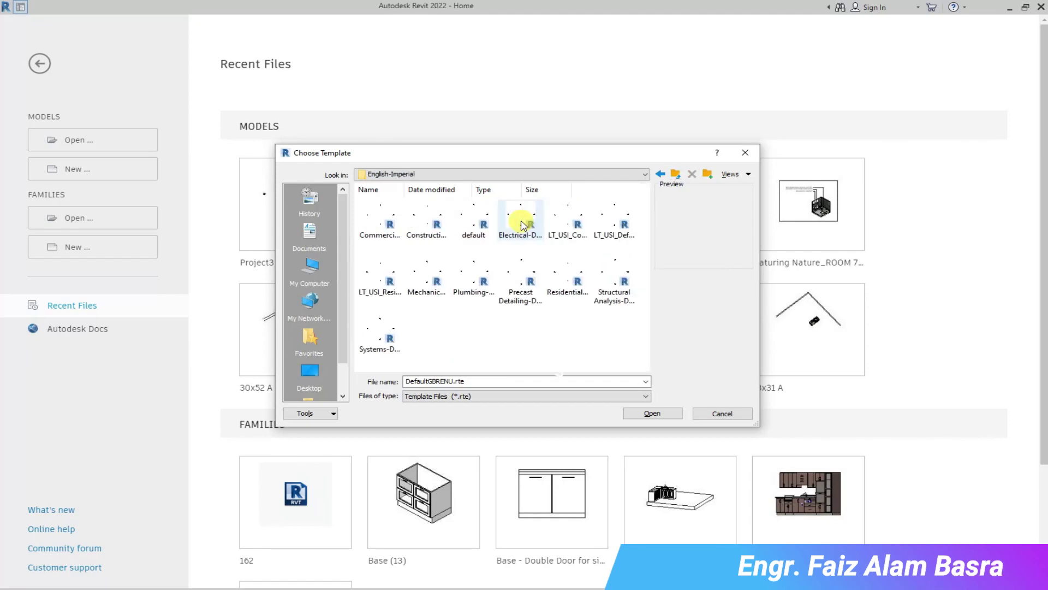
{"action": "left_click", "coordinate": [483, 226]}
{"action": "left_click", "coordinate": [651, 415]}
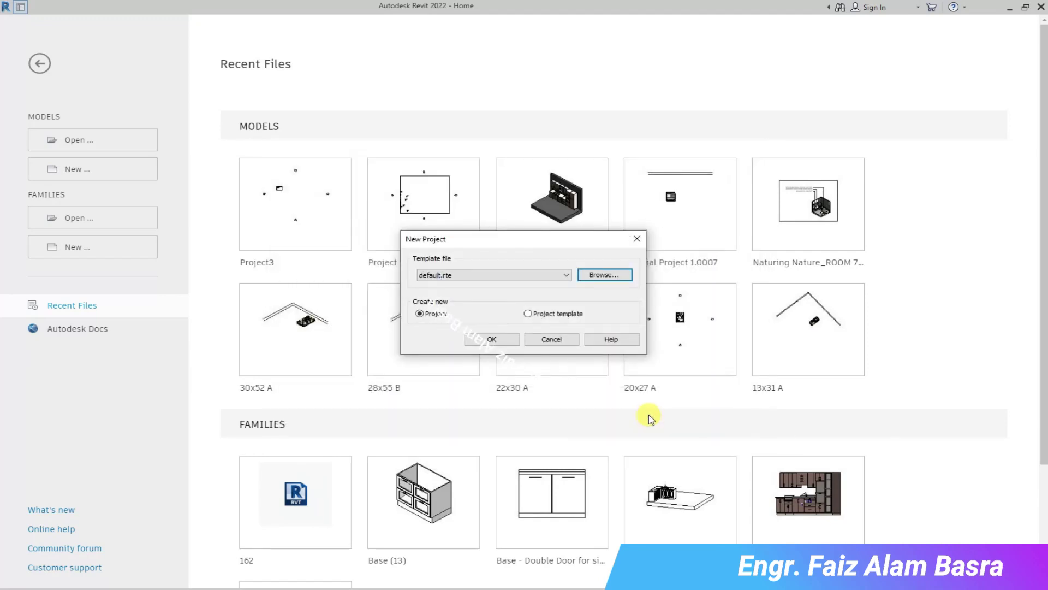
{"action": "left_click", "coordinate": [508, 339]}
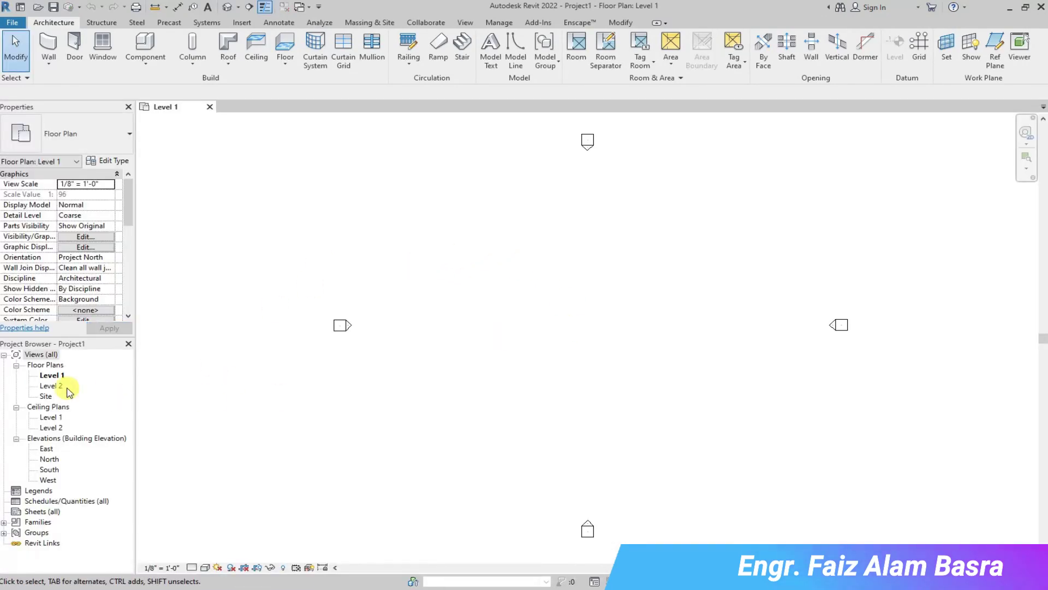
- Draw Generic - 6" walls as an L: one vertical segment, then one horizontal segment
{"action": "left_click", "coordinate": [48, 47]}
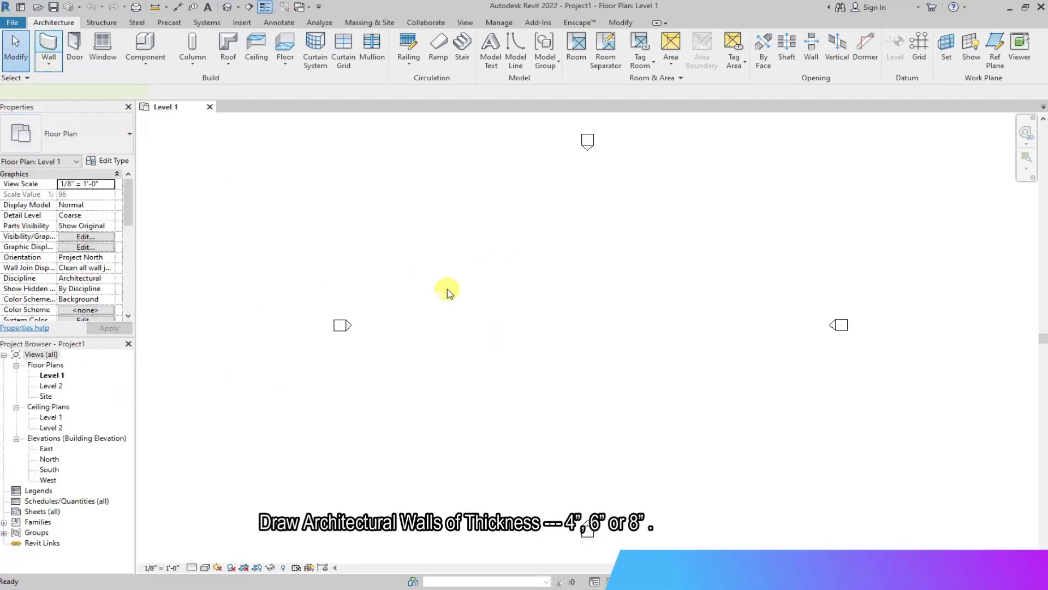
{"action": "left_click", "coordinate": [129, 134]}
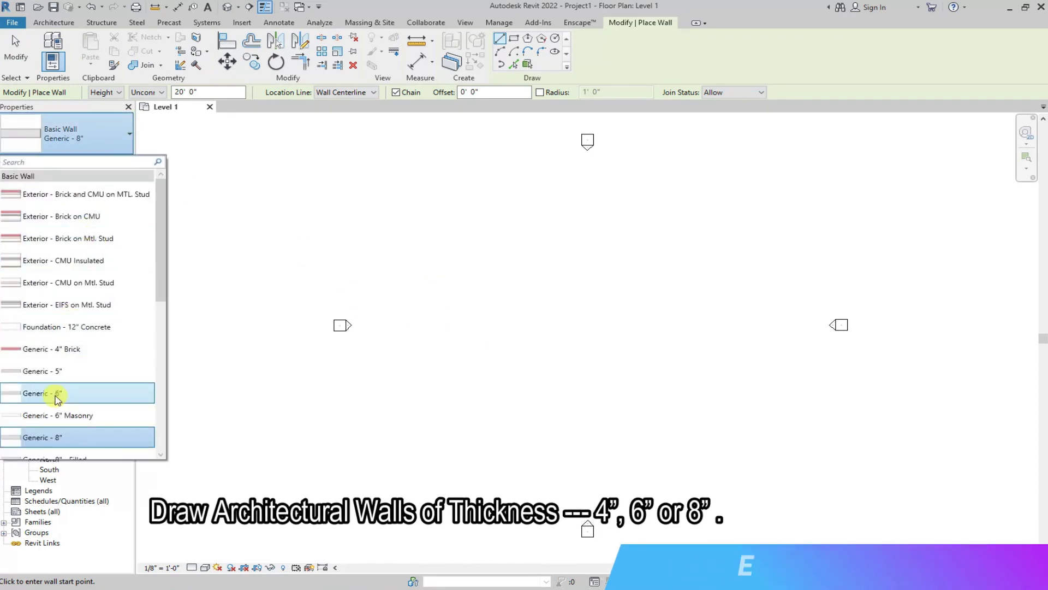
{"action": "left_click", "coordinate": [58, 400]}
{"action": "left_click", "coordinate": [433, 357]}
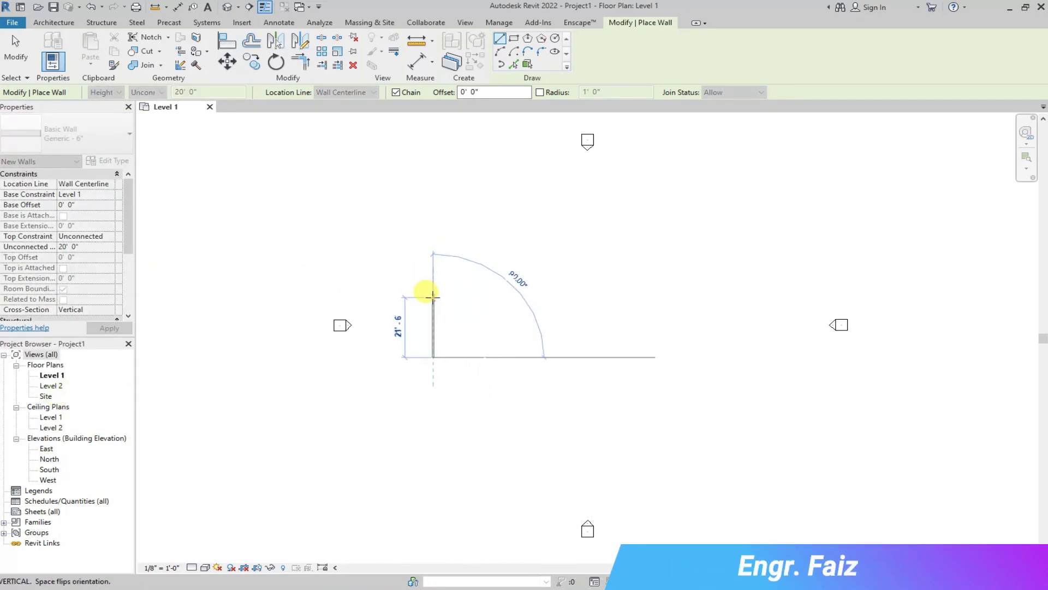
{"action": "scroll", "coordinate": [431, 292], "scroll_direction": "up", "scroll_amount": 4}
{"action": "scroll", "coordinate": [423, 293], "scroll_direction": "up", "scroll_amount": 1}
{"action": "left_click", "coordinate": [433, 380]}
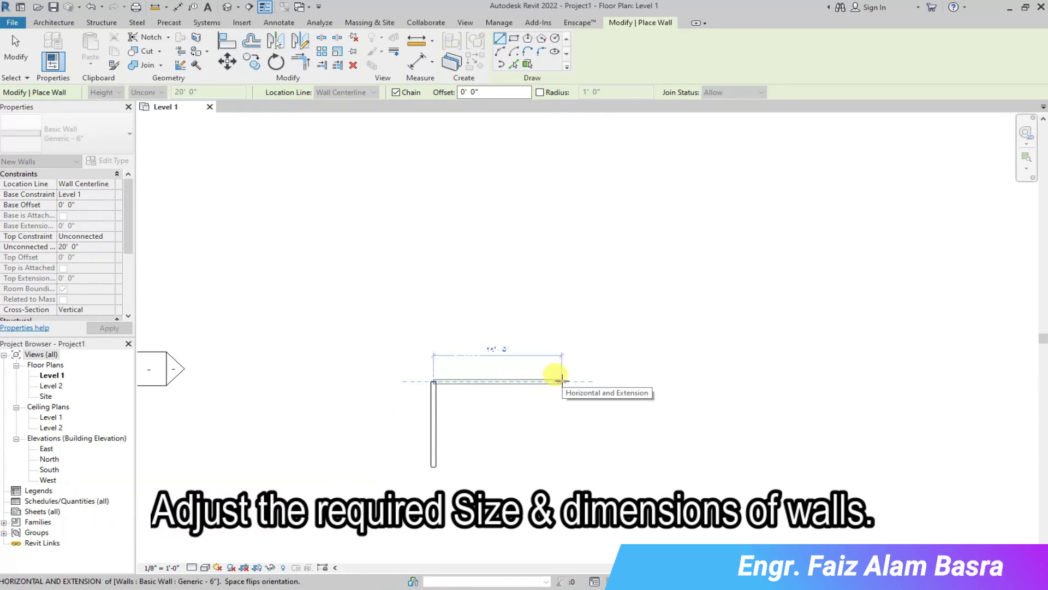
{"action": "left_click", "coordinate": [571, 380]}
{"action": "left_click", "coordinate": [15, 52]}
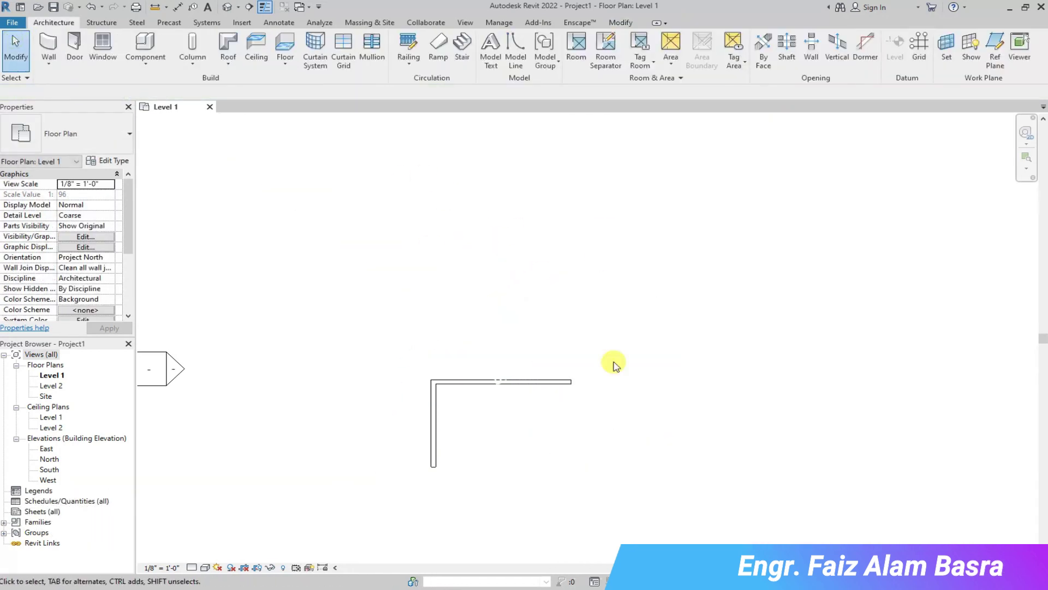
- Set both walls' unconnected height to 10' 0" and check them in the 3D view
{"action": "scroll", "coordinate": [435, 398], "scroll_direction": "up", "scroll_amount": 3}
{"action": "left_click_drag", "start_coordinate": [479, 273], "coordinate": [253, 179]}
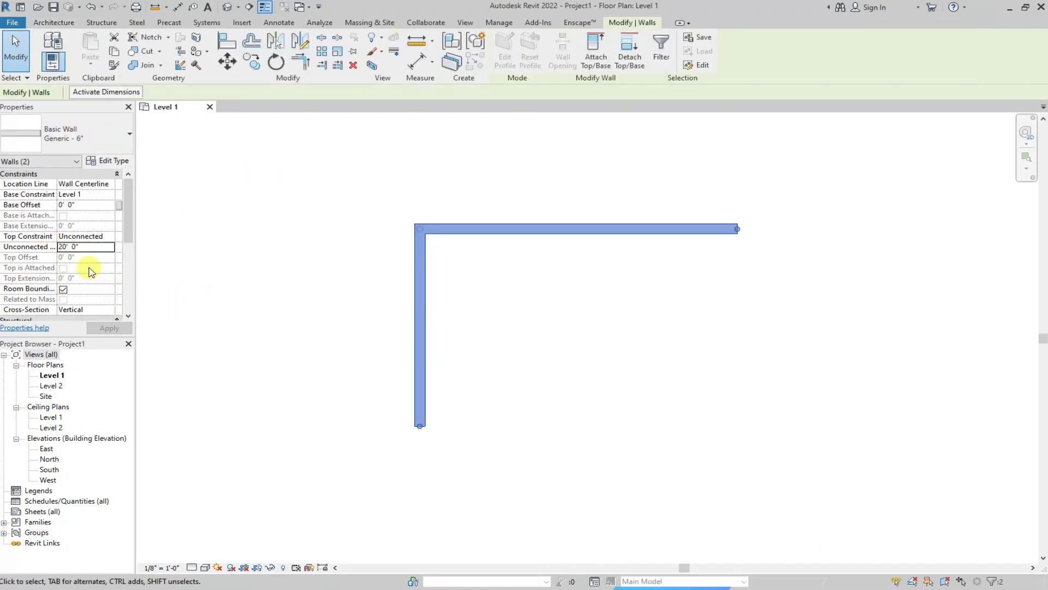
{"action": "left_click", "coordinate": [60, 246]}
{"action": "type", "text": "1"}
{"action": "key", "text": "Return"}
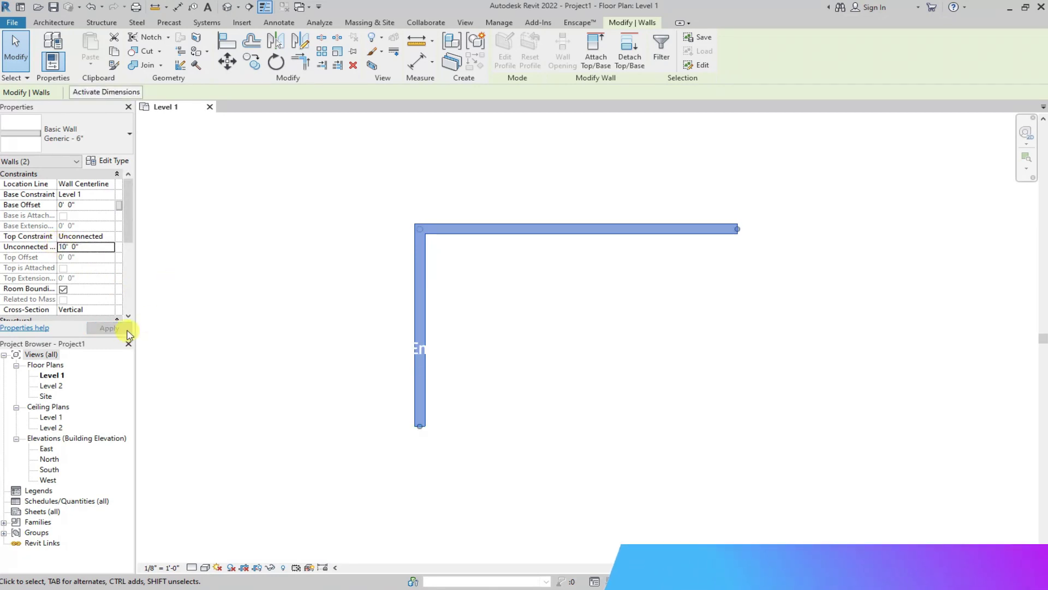
{"action": "key", "text": "Escape"}
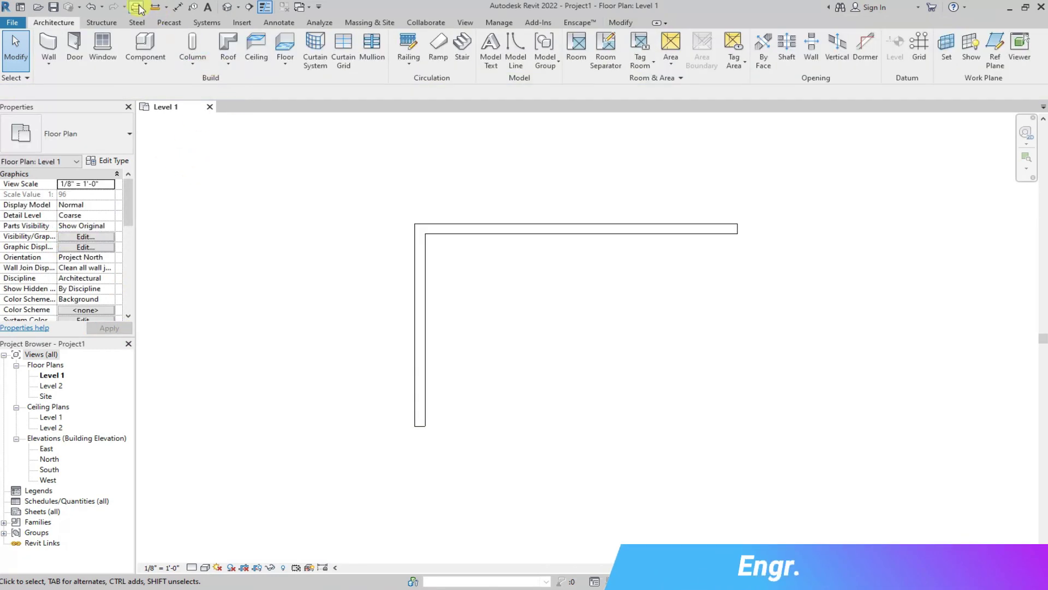
{"action": "left_click", "coordinate": [136, 7]}
{"action": "scroll", "coordinate": [440, 284], "scroll_direction": "up", "scroll_amount": 4}
{"action": "scroll", "coordinate": [439, 284], "scroll_direction": "up", "scroll_amount": 2}
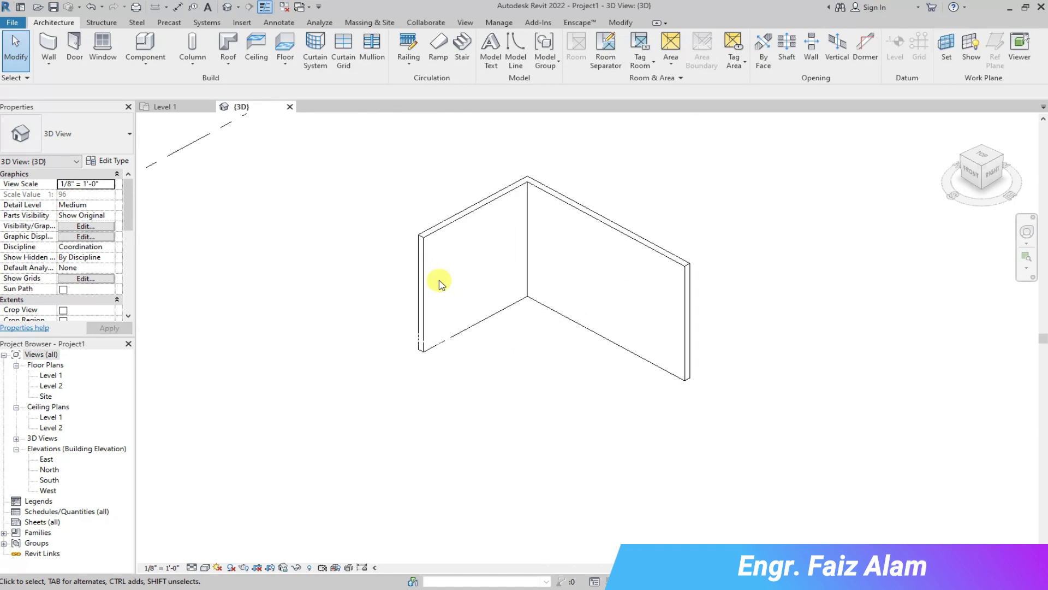
{"action": "left_click", "coordinate": [157, 110]}
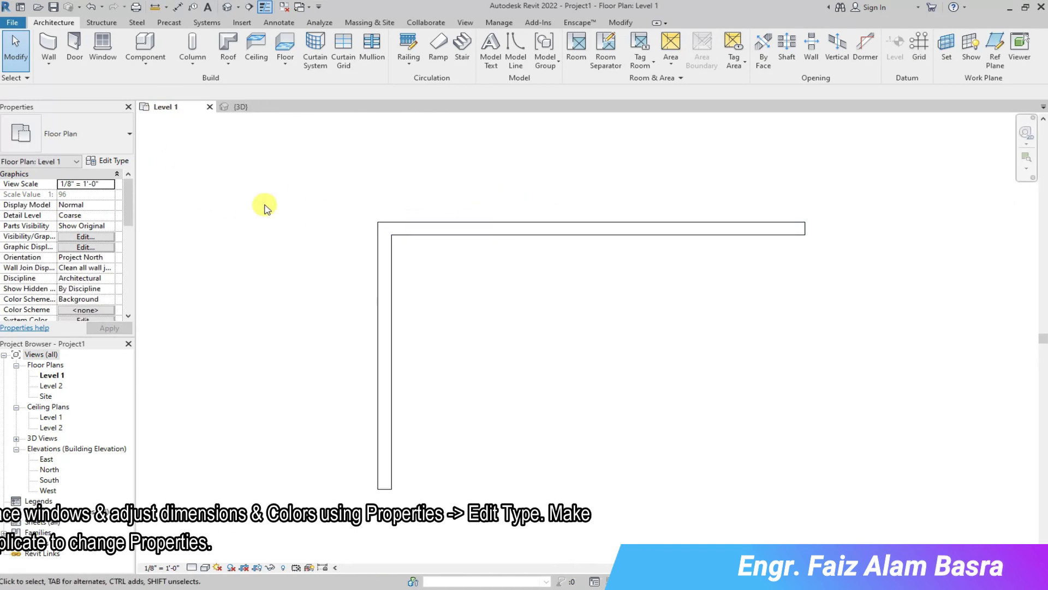
- Start the Window tool and browse the family library for window families
{"action": "left_click", "coordinate": [100, 60]}
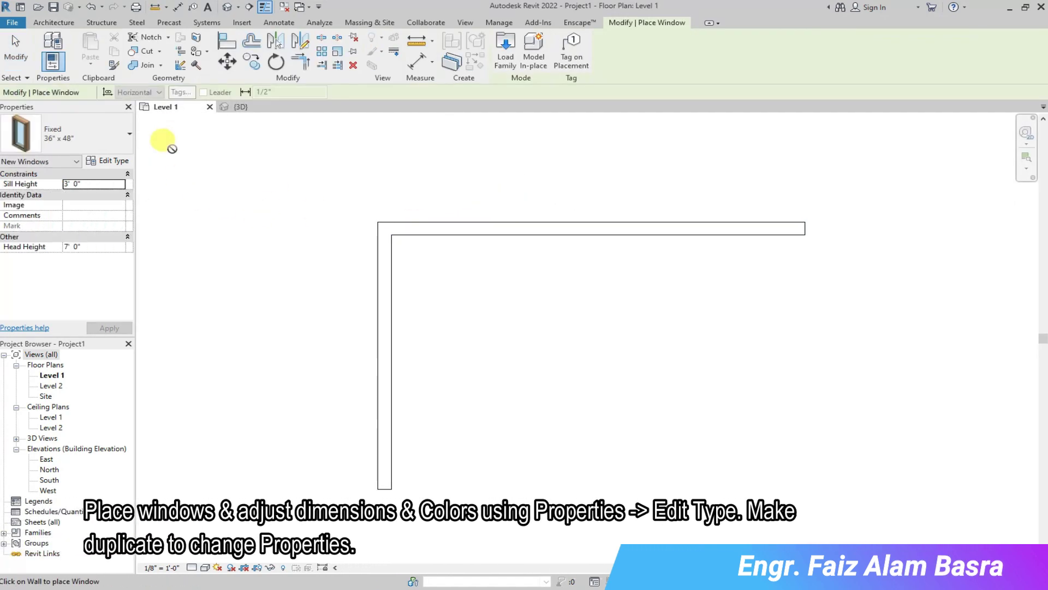
{"action": "left_click", "coordinate": [131, 135]}
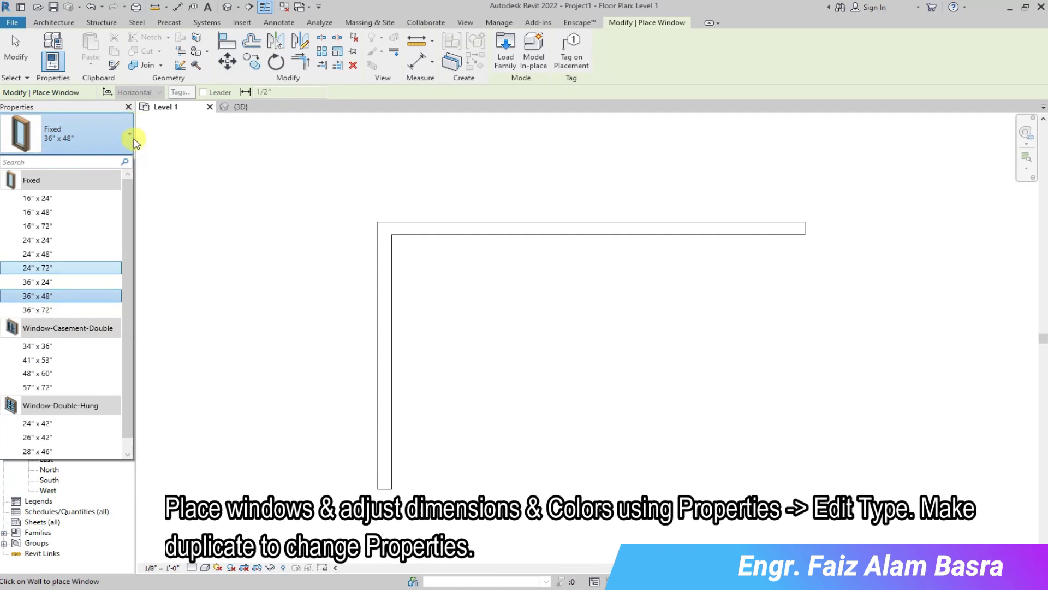
{"action": "left_click", "coordinate": [512, 44]}
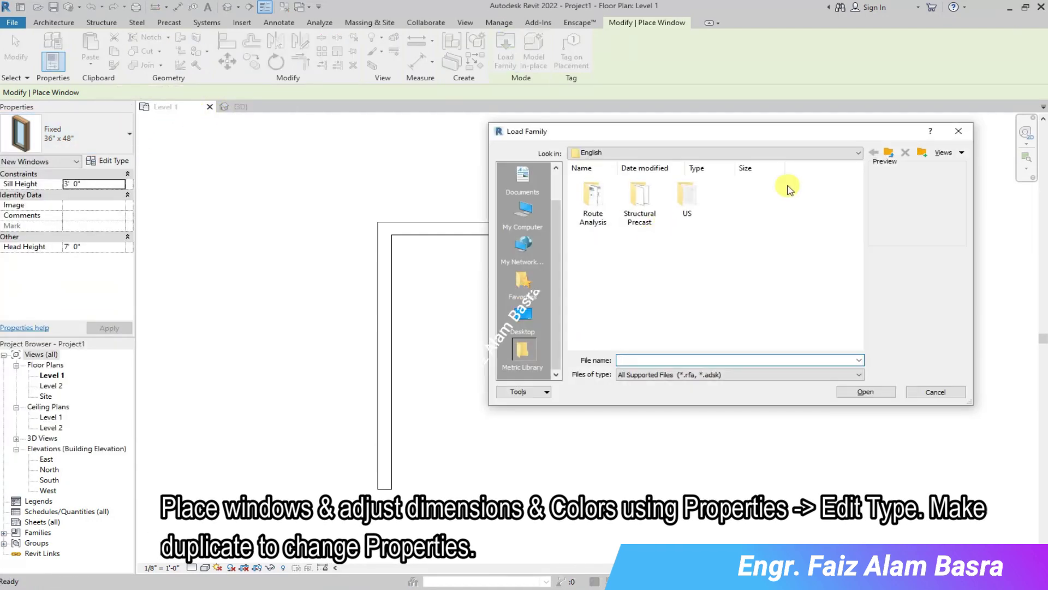
{"action": "left_click", "coordinate": [858, 153]}
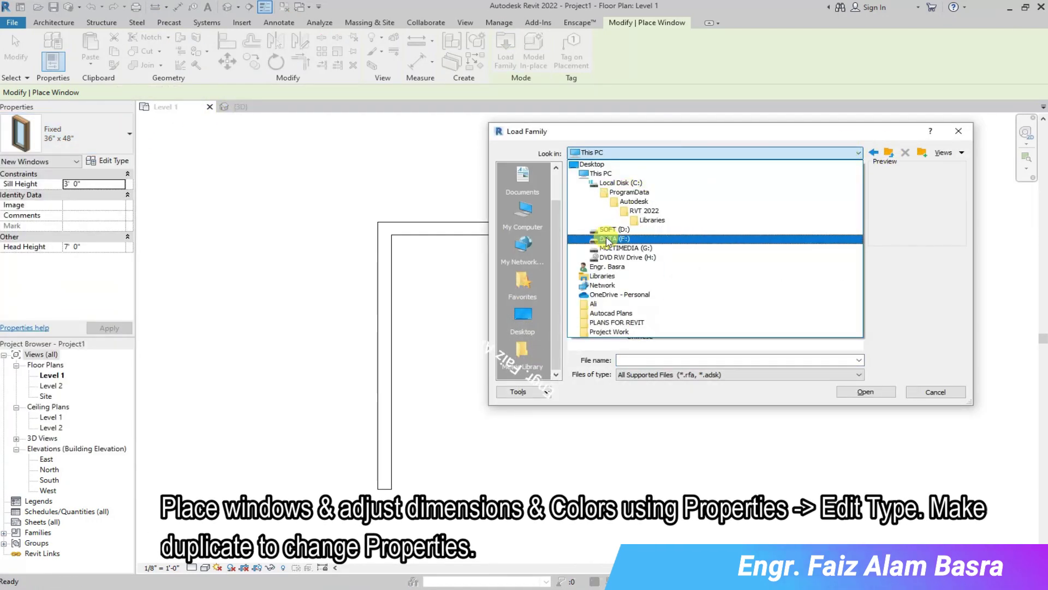
{"action": "left_click", "coordinate": [601, 232]}
{"action": "scroll", "coordinate": [710, 301], "scroll_direction": "down", "scroll_amount": 2}
{"action": "scroll", "coordinate": [712, 302], "scroll_direction": "down", "scroll_amount": 2}
{"action": "scroll", "coordinate": [713, 302], "scroll_direction": "down", "scroll_amount": 10}
{"action": "scroll", "coordinate": [721, 309], "scroll_direction": "up", "scroll_amount": 5}
{"action": "scroll", "coordinate": [721, 305], "scroll_direction": "down", "scroll_amount": 2}
- Load the Double Shutter with Mullion window family
{"action": "double_click", "coordinate": [689, 270]}
{"action": "double_click", "coordinate": [639, 199]}
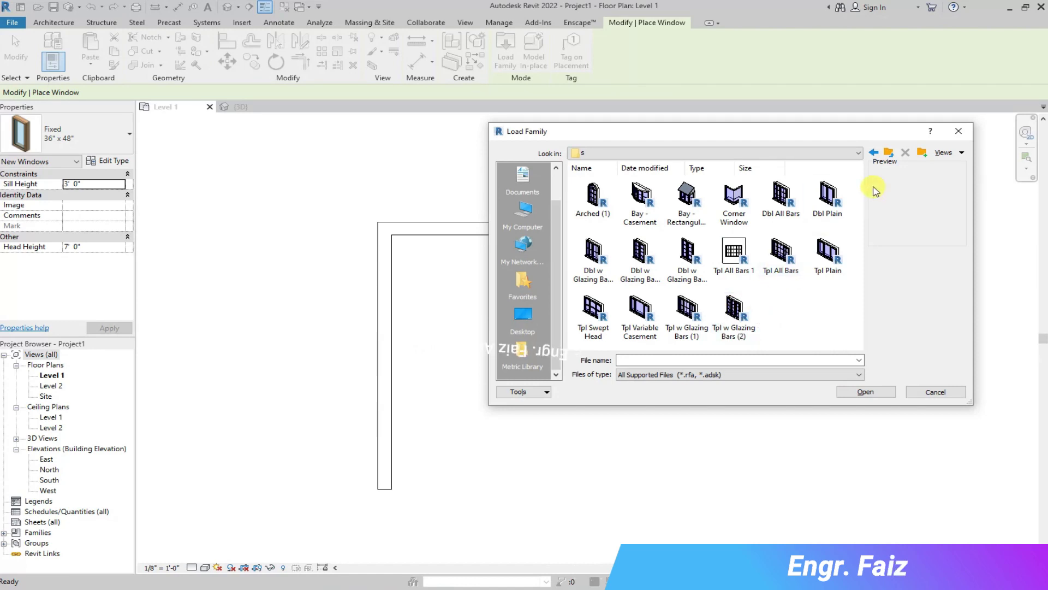
{"action": "left_click", "coordinate": [879, 153]}
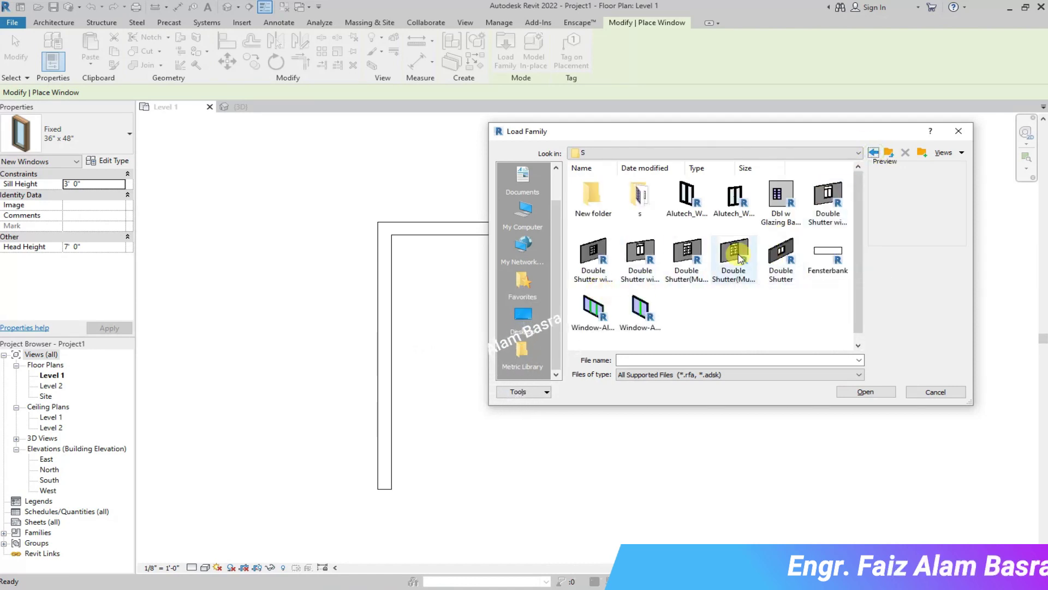
{"action": "left_click", "coordinate": [687, 252]}
{"action": "left_click", "coordinate": [595, 254]}
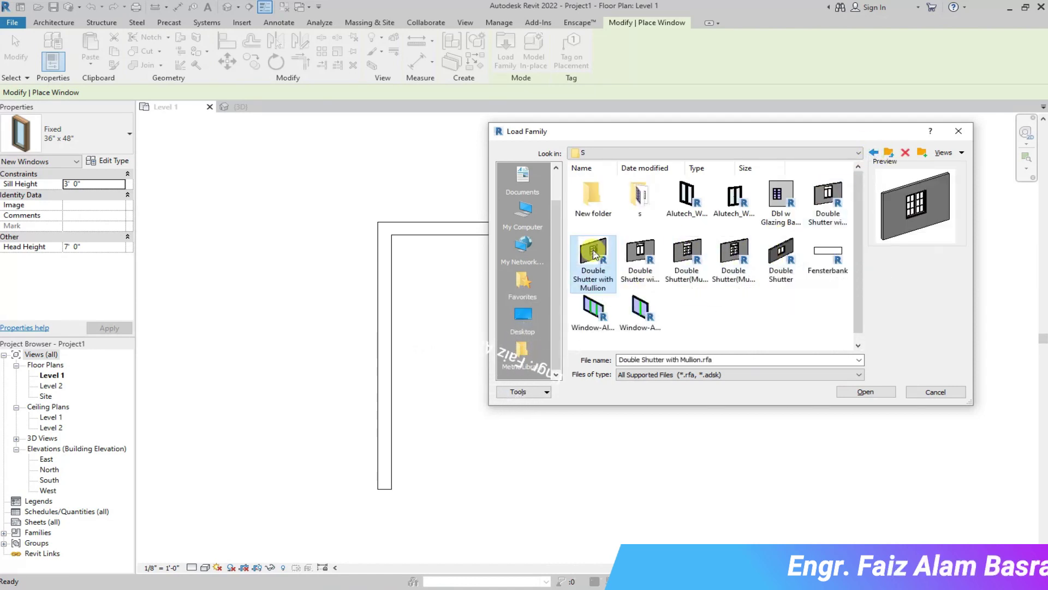
{"action": "left_click", "coordinate": [869, 394]}
- Place the window in the top wall and view it in 3D
{"action": "left_click", "coordinate": [534, 229]}
{"action": "left_click", "coordinate": [130, 134]}
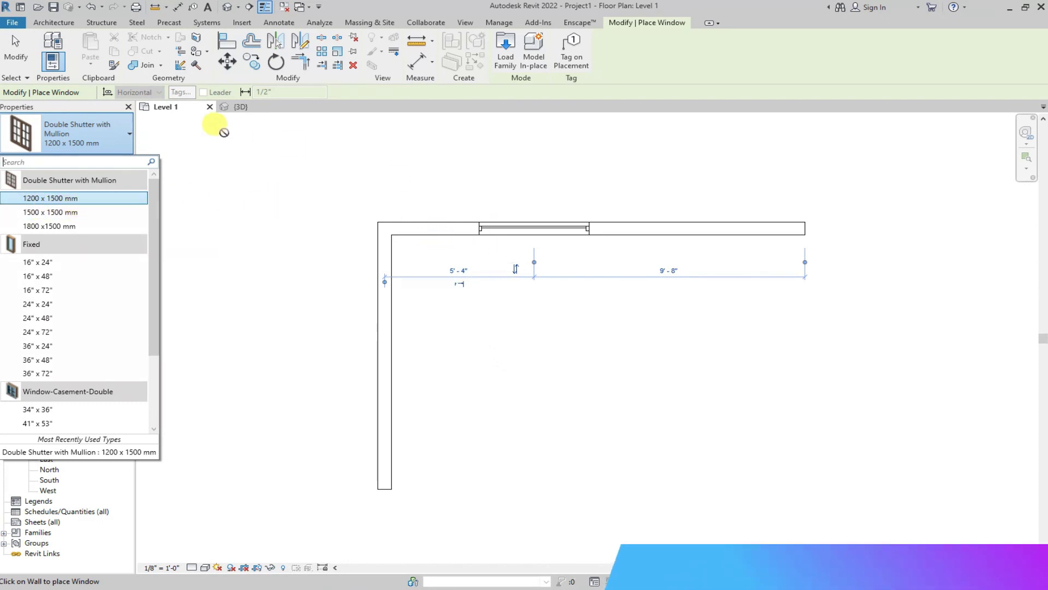
{"action": "left_click", "coordinate": [241, 106]}
{"action": "scroll", "coordinate": [552, 263], "scroll_direction": "up", "scroll_amount": 3}
{"action": "scroll", "coordinate": [552, 262], "scroll_direction": "up", "scroll_amount": 3}
- Select the placed window and bring up its type properties
{"action": "key", "text": "Escape"}
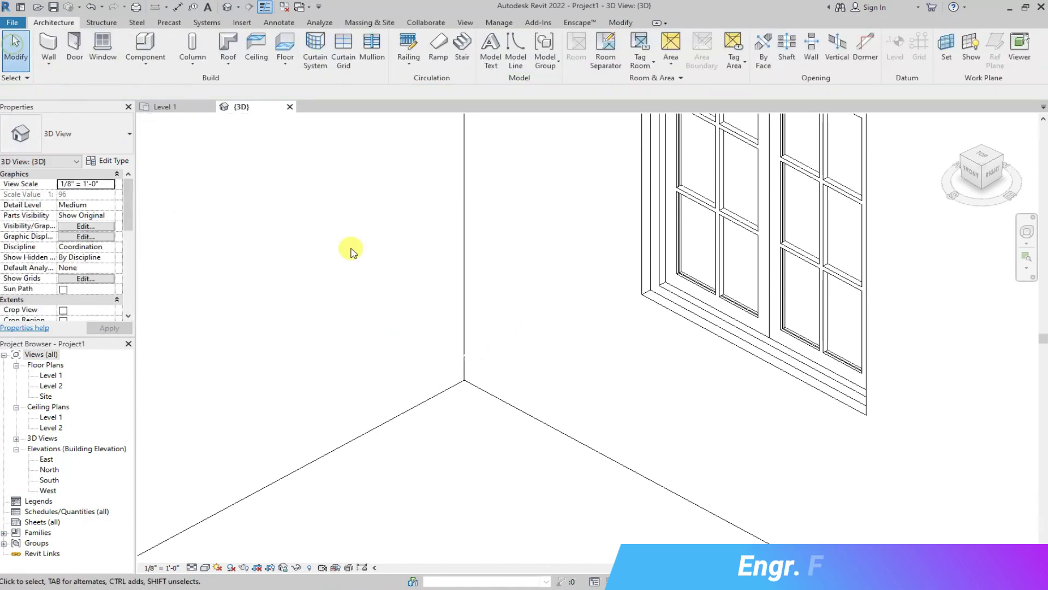
{"action": "scroll", "coordinate": [351, 252], "scroll_direction": "down", "scroll_amount": 2}
{"action": "scroll", "coordinate": [377, 418], "scroll_direction": "down", "scroll_amount": 2}
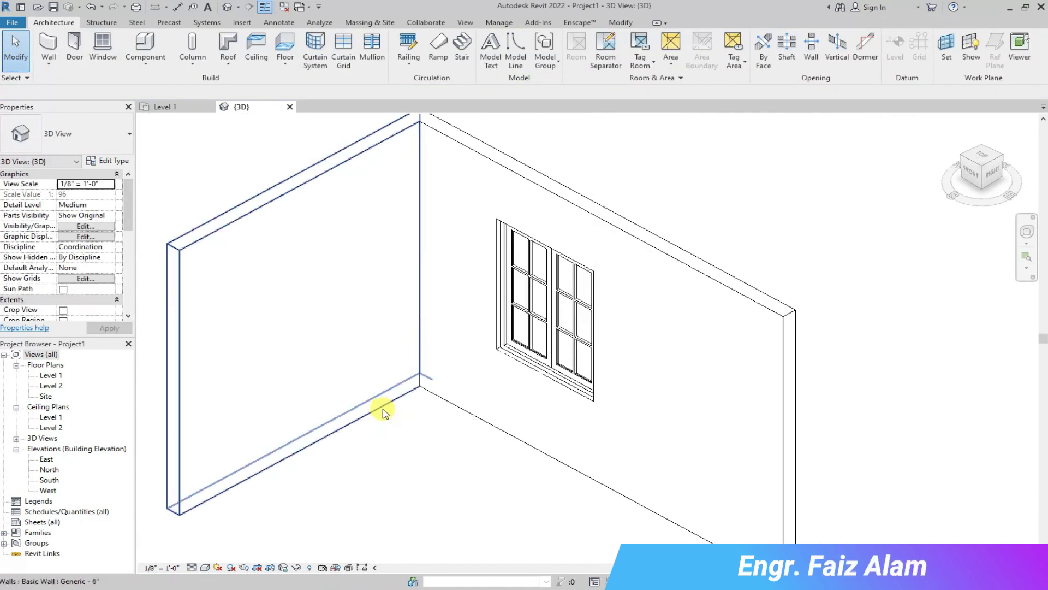
{"action": "left_click", "coordinate": [510, 355]}
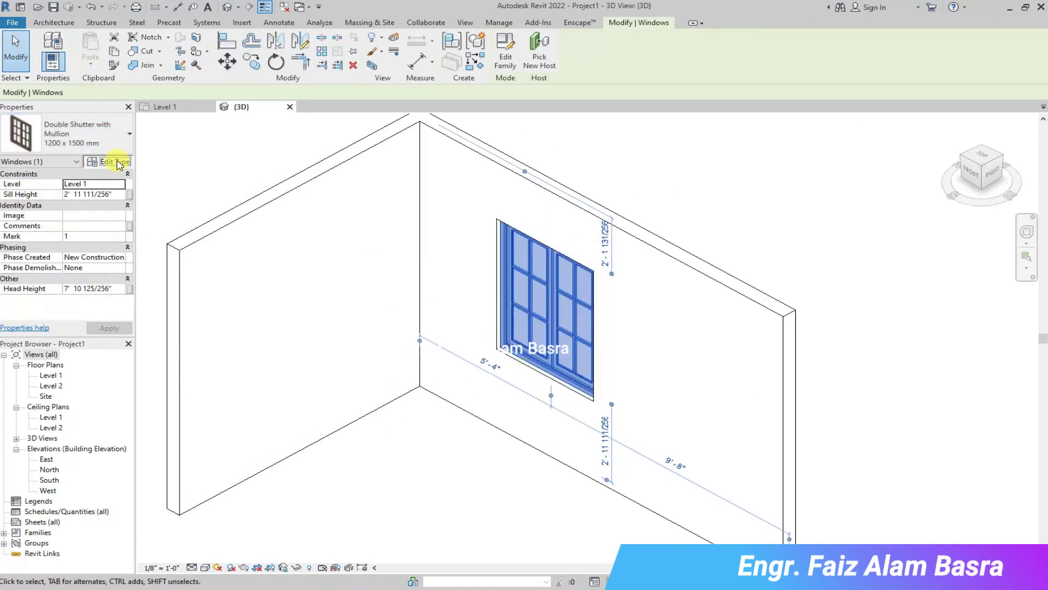
{"action": "left_click", "coordinate": [119, 162]}
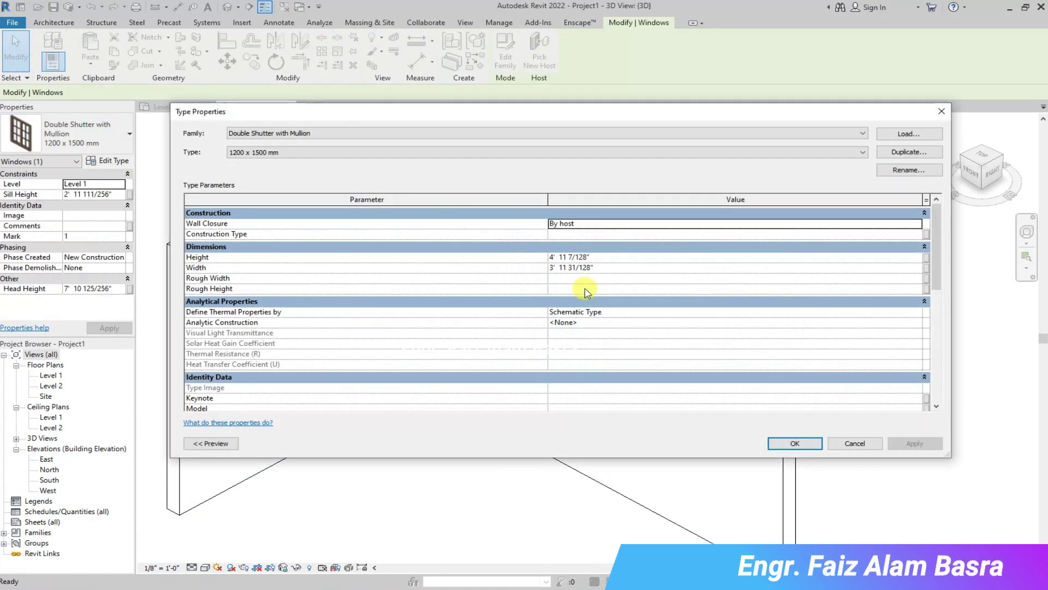
- Duplicate the type as Kitchen Window 4'x4.25', about 4' 2" high and 3' 11" wide
{"action": "left_click", "coordinate": [906, 153]}
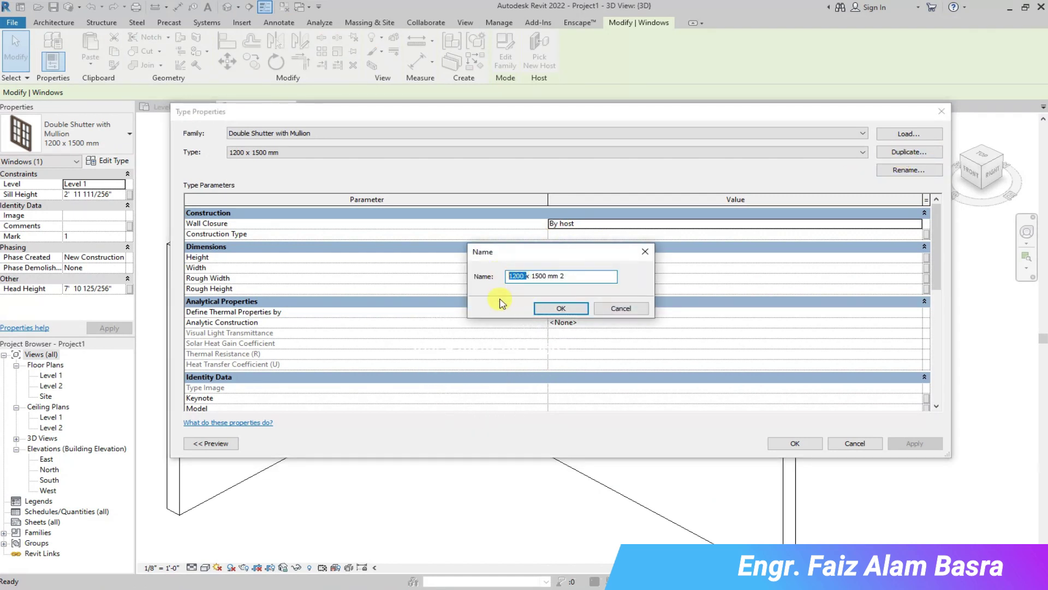
{"action": "double_click", "coordinate": [527, 276]}
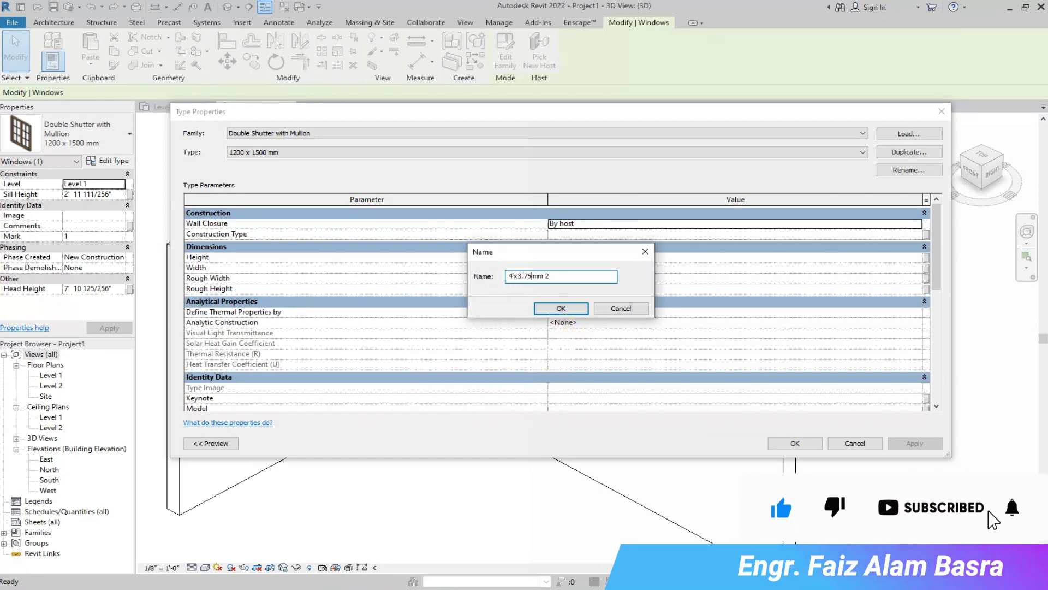
{"action": "key", "text": "Delete"}
{"action": "key", "text": "Delete"}
{"action": "key", "text": "Delete"}
{"action": "type", "text": "'"}
{"action": "left_click", "coordinate": [513, 277]}
{"action": "type", "text": "Kit"}
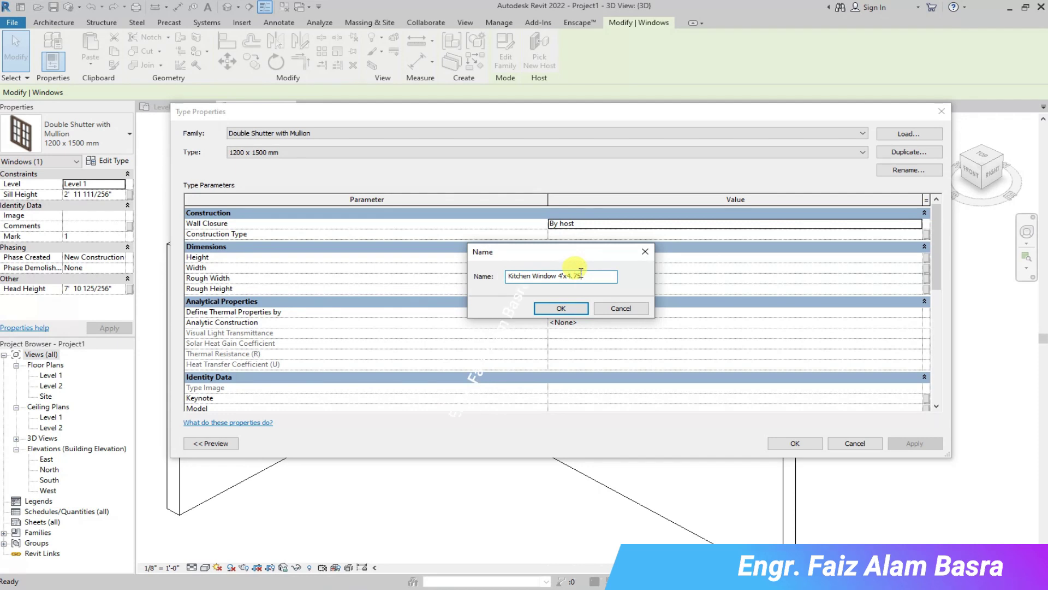
{"action": "type", "text": "\""}
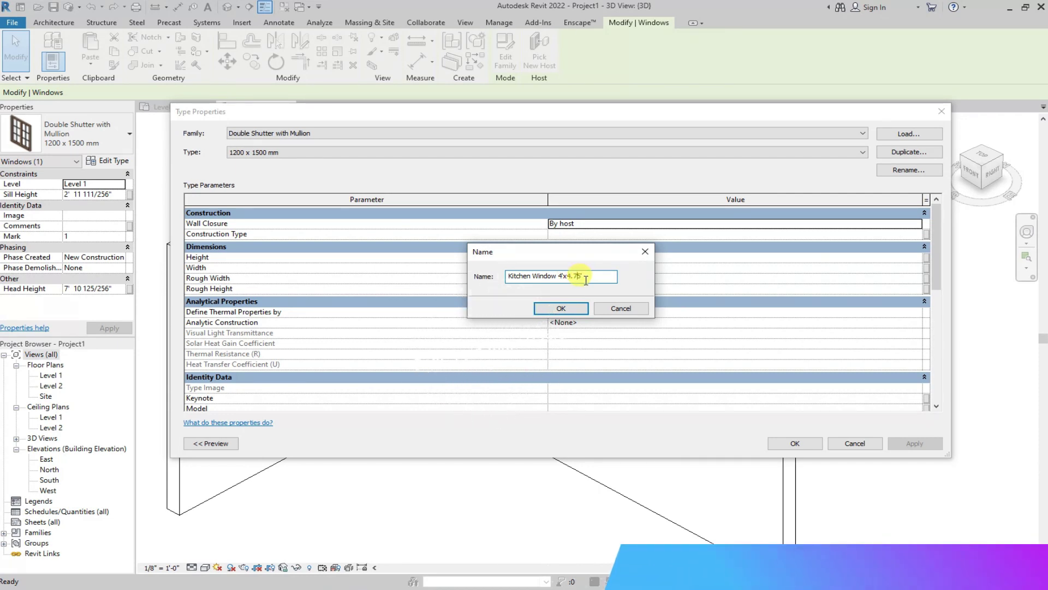
{"action": "left_click", "coordinate": [577, 312]}
{"action": "left_click", "coordinate": [563, 258]}
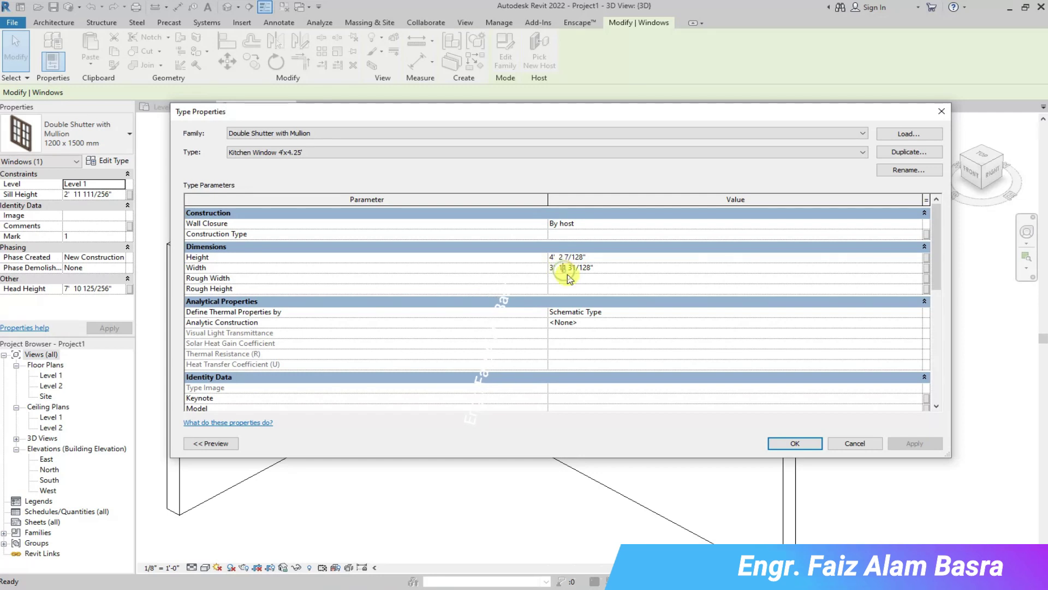
{"action": "left_click", "coordinate": [814, 447]}
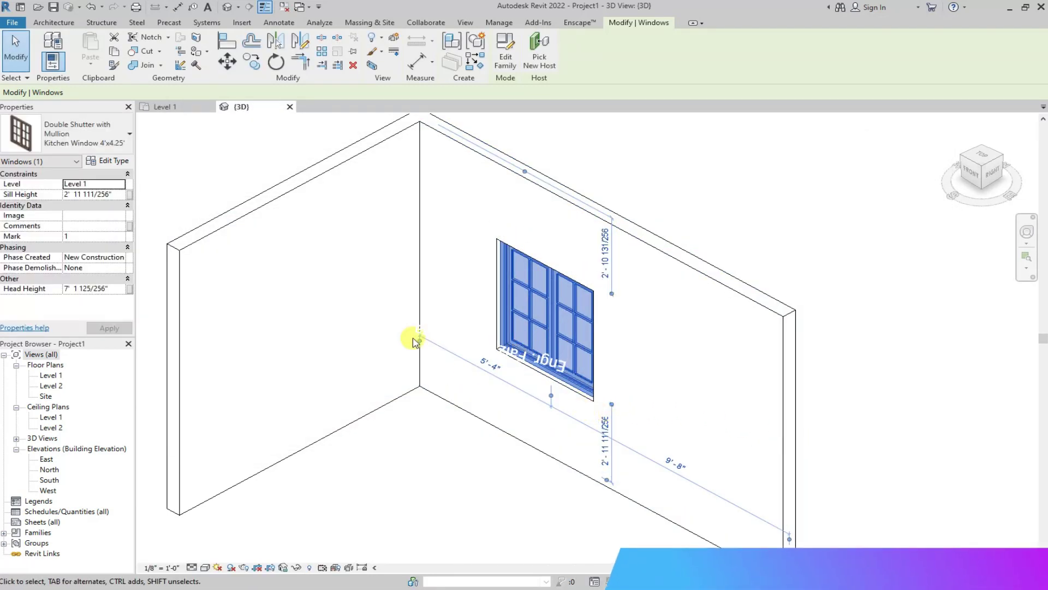
- Change the kitchen window's sill dimension from 11 to 8 inches, about 2' 8"
{"action": "scroll", "coordinate": [490, 344], "scroll_direction": "up", "scroll_amount": 2}
{"action": "key", "text": "Escape"}
{"action": "left_click", "coordinate": [617, 382]}
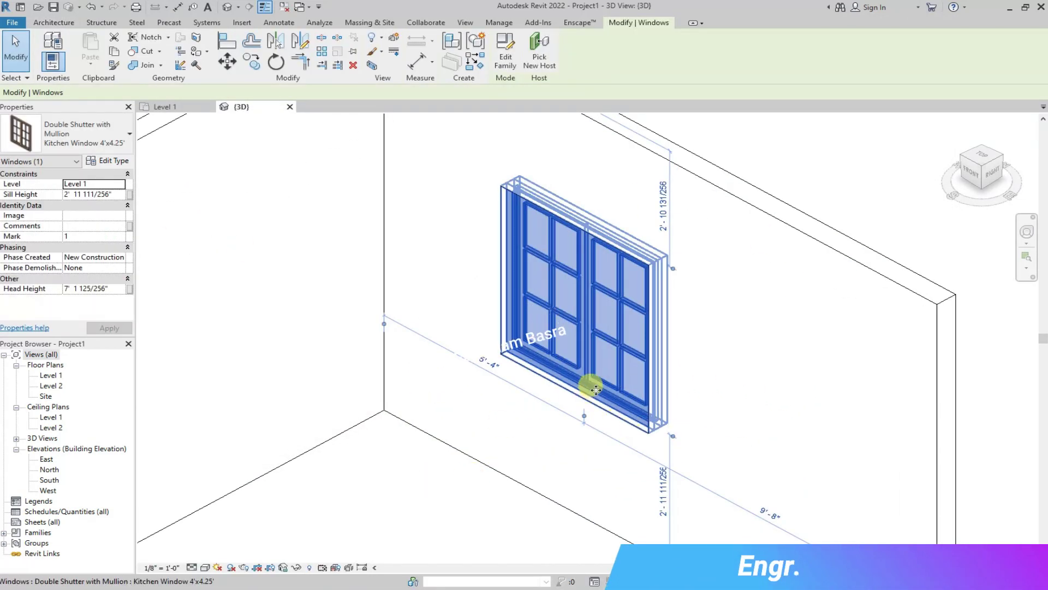
{"action": "scroll", "coordinate": [661, 538], "scroll_direction": "up", "scroll_amount": 3}
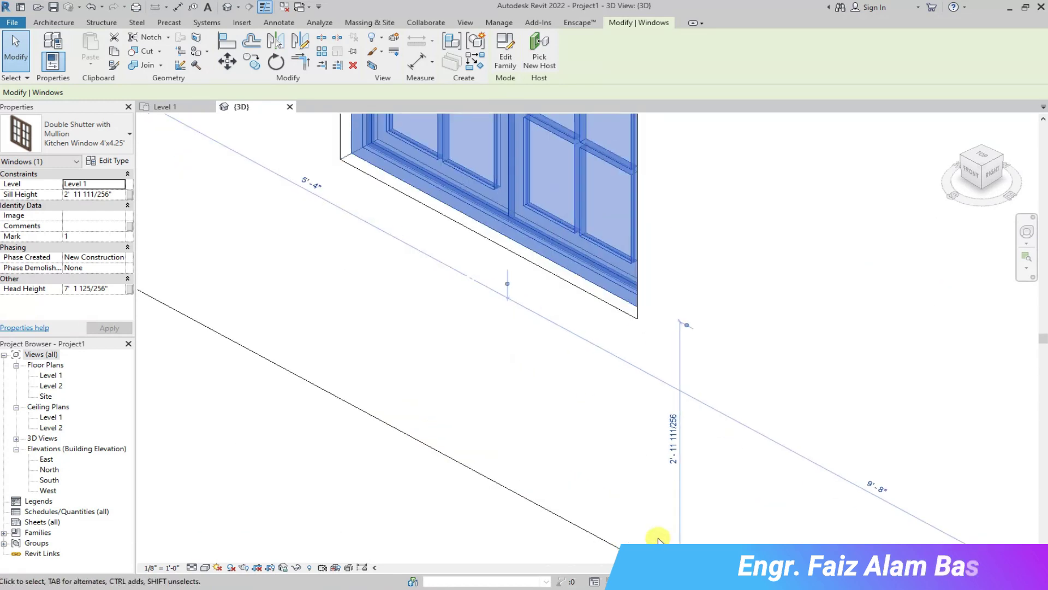
{"action": "scroll", "coordinate": [661, 537], "scroll_direction": "up", "scroll_amount": 2}
{"action": "left_click", "coordinate": [680, 448]}
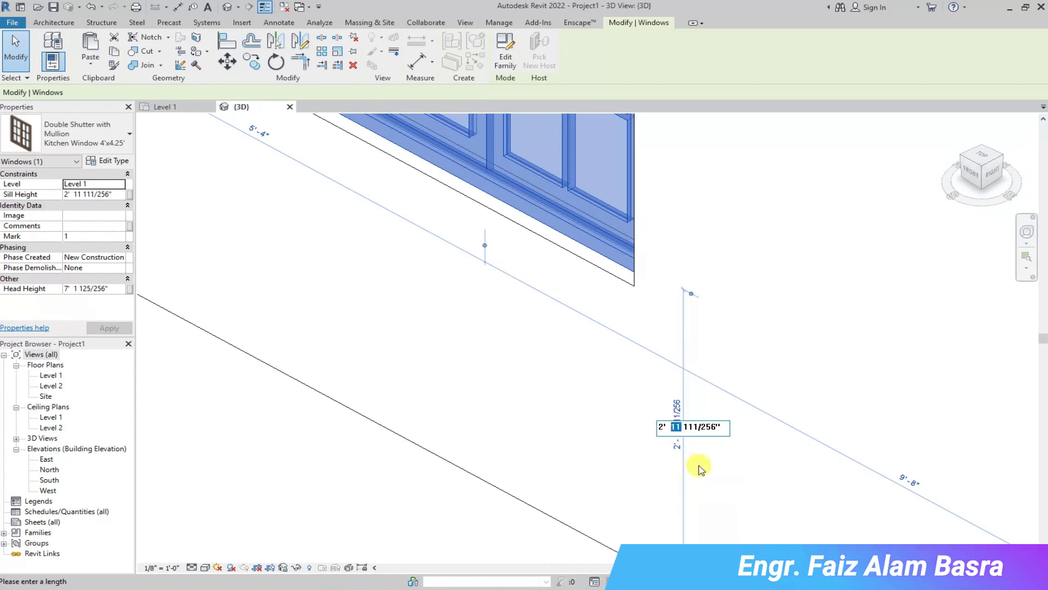
{"action": "type", "text": "8"}
{"action": "key", "text": "Return"}
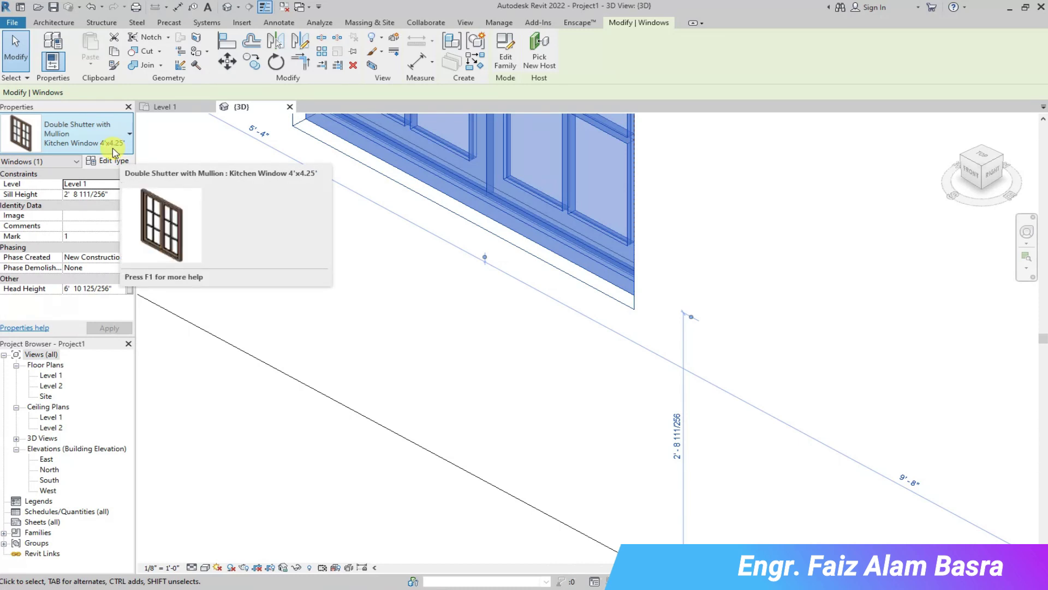
{"action": "left_click", "coordinate": [712, 477]}
{"action": "scroll", "coordinate": [511, 401], "scroll_direction": "down", "scroll_amount": 3}
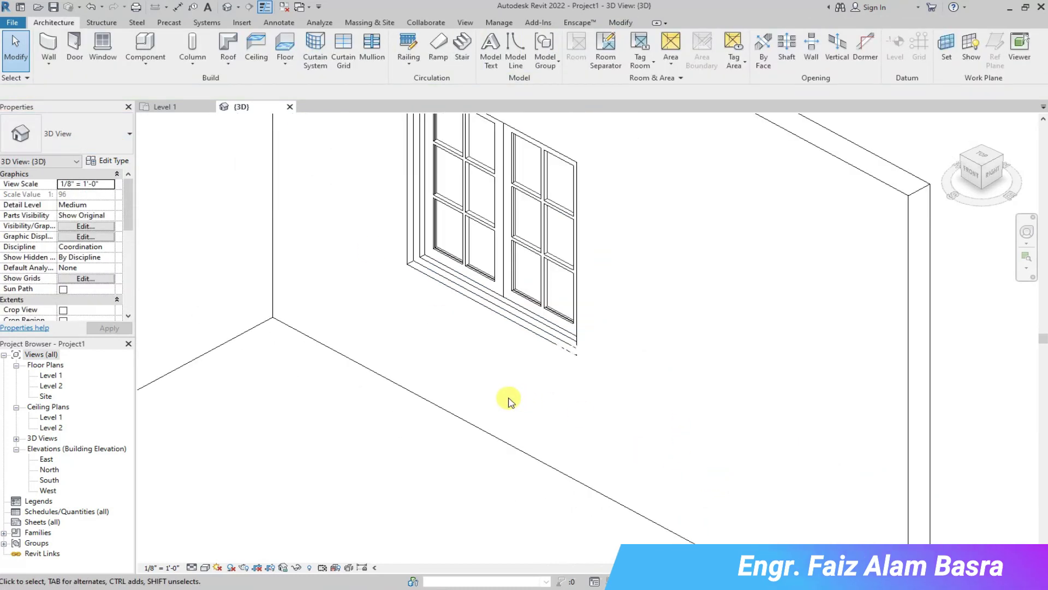
{"action": "scroll", "coordinate": [511, 401], "scroll_direction": "down", "scroll_amount": 2}
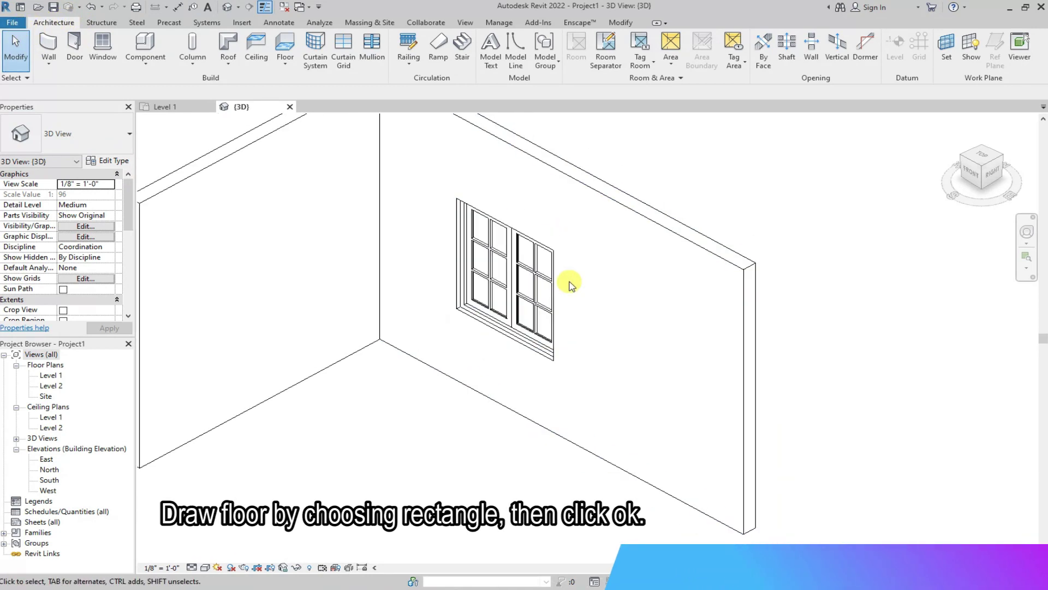
- Sketch a rectangular floor from the walls' top-left to bottom-right corner and check it in 3D
{"action": "scroll", "coordinate": [568, 283], "scroll_direction": "down", "scroll_amount": 3}
{"action": "left_click", "coordinate": [283, 43]}
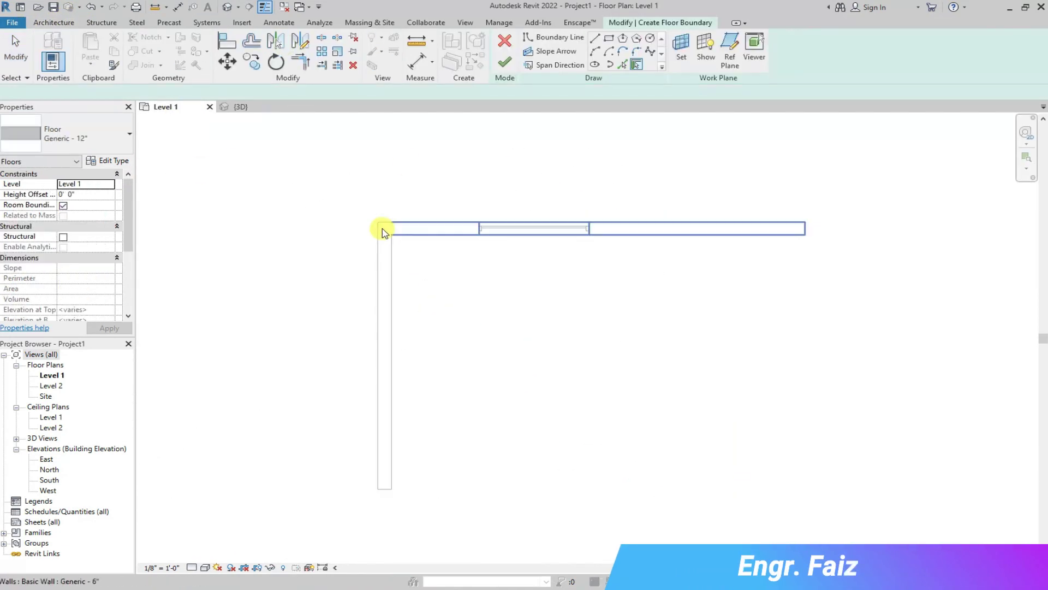
{"action": "left_click", "coordinate": [609, 38]}
{"action": "left_click", "coordinate": [377, 221]}
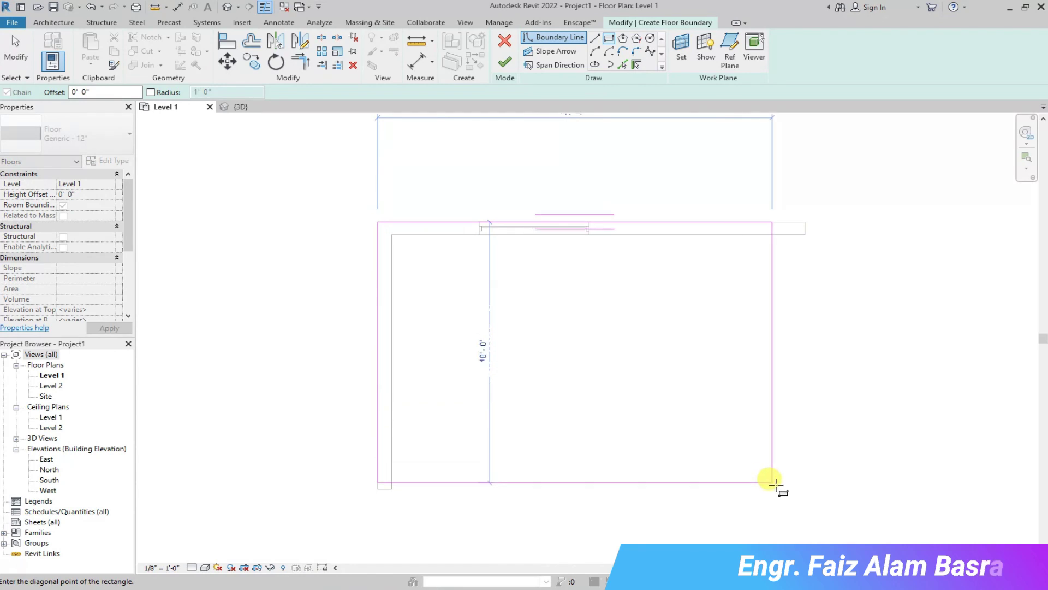
{"action": "left_click", "coordinate": [805, 489]}
{"action": "left_click", "coordinate": [504, 61]}
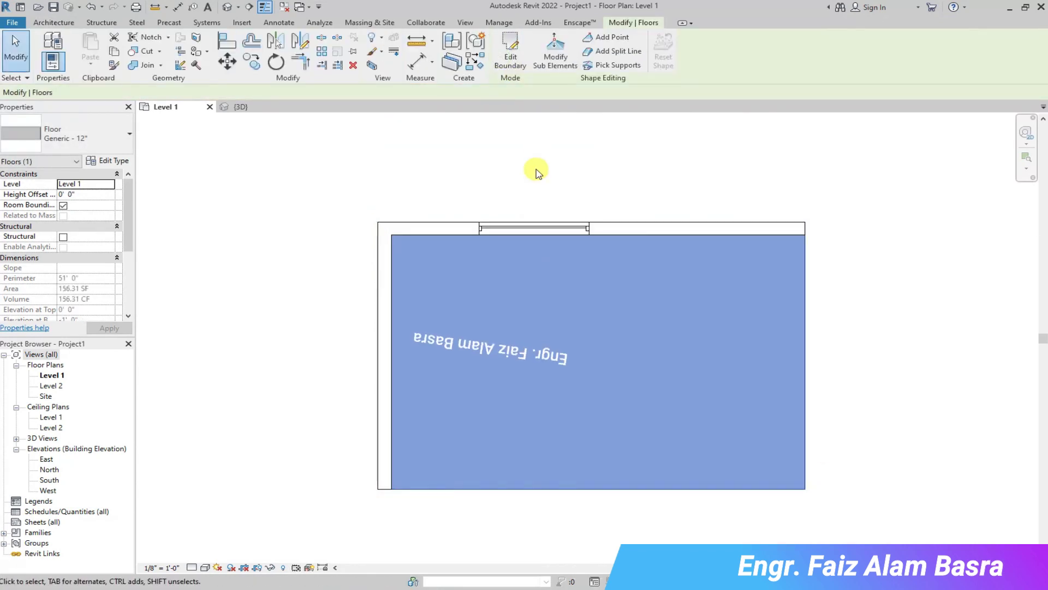
{"action": "left_click", "coordinate": [246, 108]}
{"action": "scroll", "coordinate": [524, 186], "scroll_direction": "down", "scroll_amount": 3}
{"action": "scroll", "coordinate": [524, 185], "scroll_direction": "up", "scroll_amount": 3}
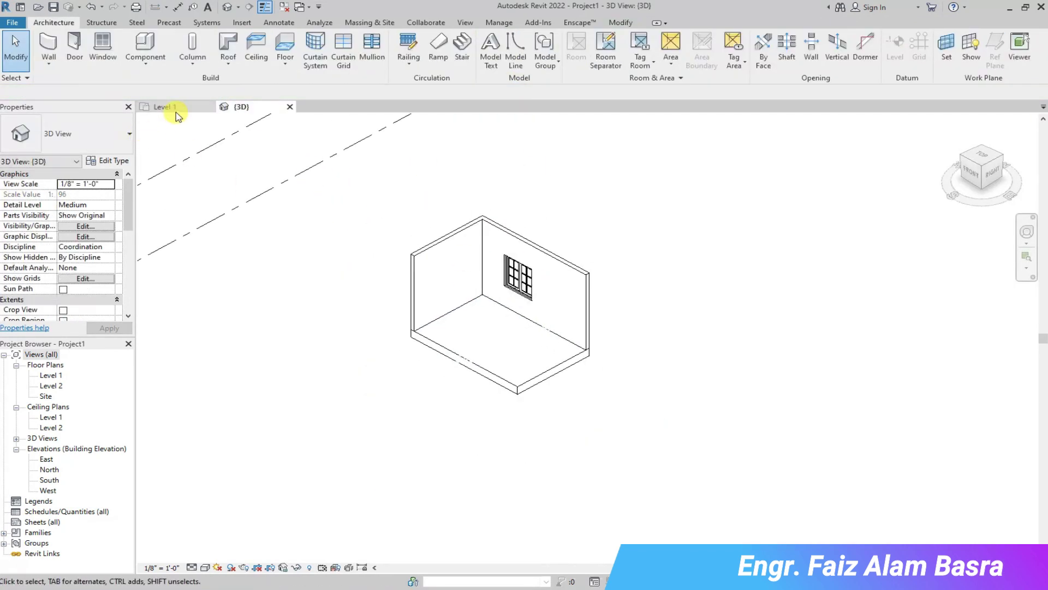
- Filter the walls-and-floor selection down to walls and apply the 10' 0" unconnected height
{"action": "left_click", "coordinate": [171, 107]}
{"action": "left_click_drag", "start_coordinate": [579, 312], "coordinate": [361, 198]}
{"action": "left_click", "coordinate": [276, 196]}
{"action": "left_click_drag", "start_coordinate": [412, 259], "coordinate": [318, 200]}
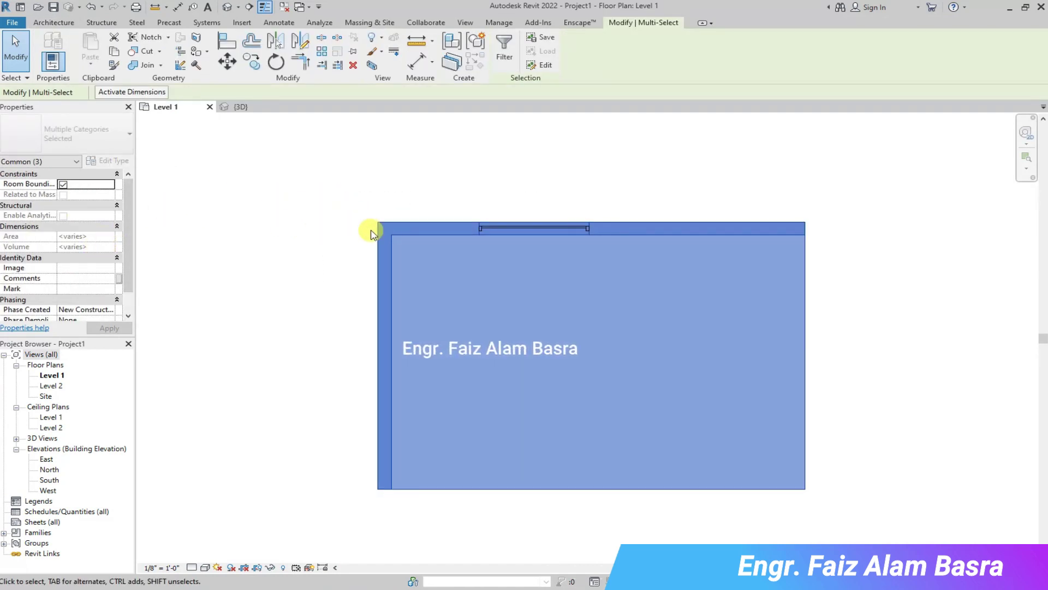
{"action": "left_click", "coordinate": [504, 48]}
{"action": "left_click", "coordinate": [497, 387]}
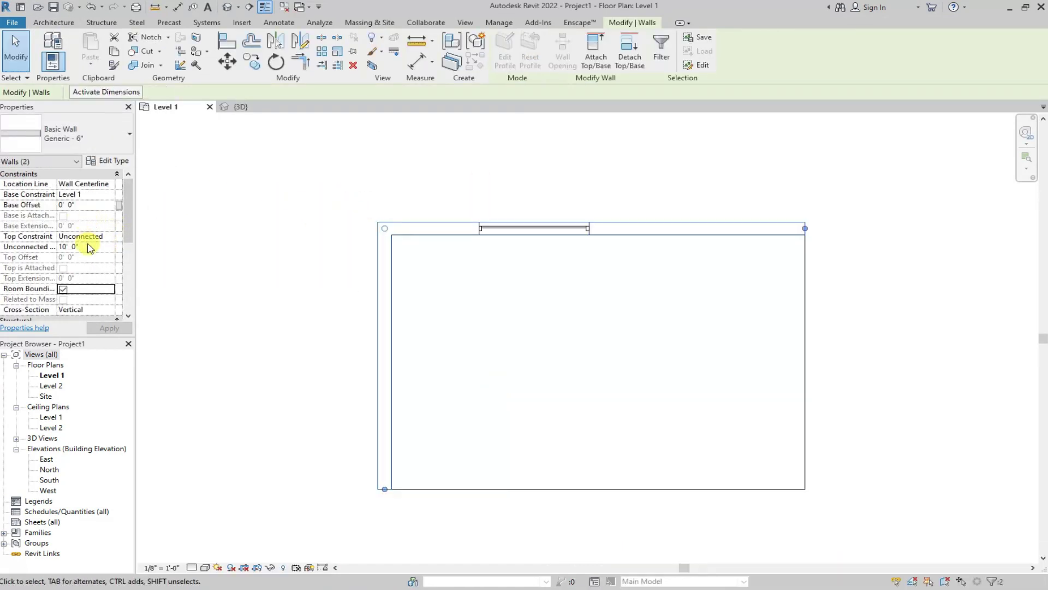
{"action": "left_click", "coordinate": [109, 327]}
{"action": "left_click", "coordinate": [300, 264]}
- Return to the 3D view and bring up Save As for the project
{"action": "left_click", "coordinate": [240, 106]}
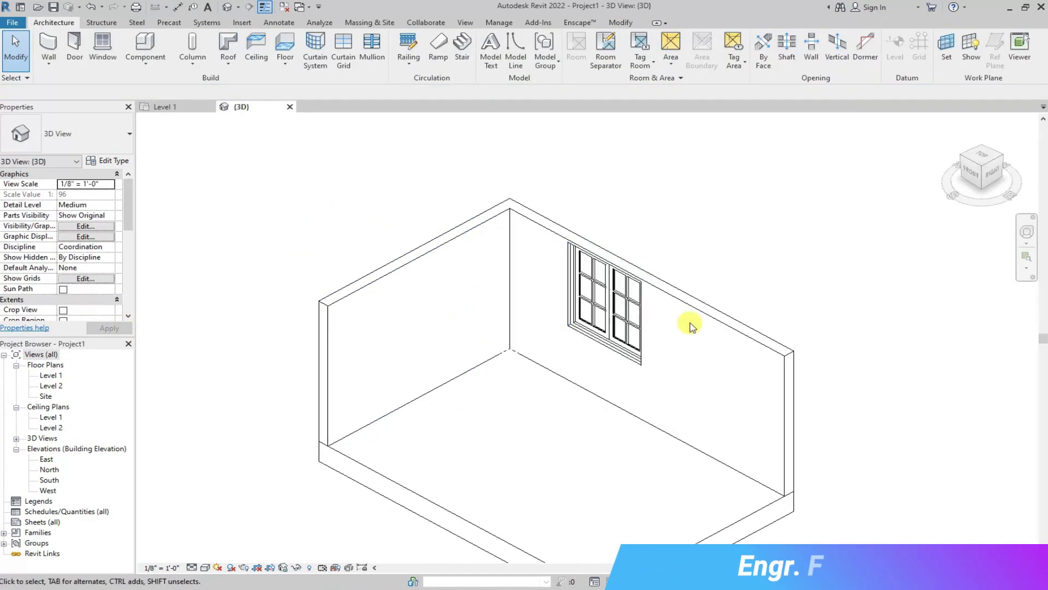
{"action": "scroll", "coordinate": [299, 227], "scroll_direction": "down", "scroll_amount": 2}
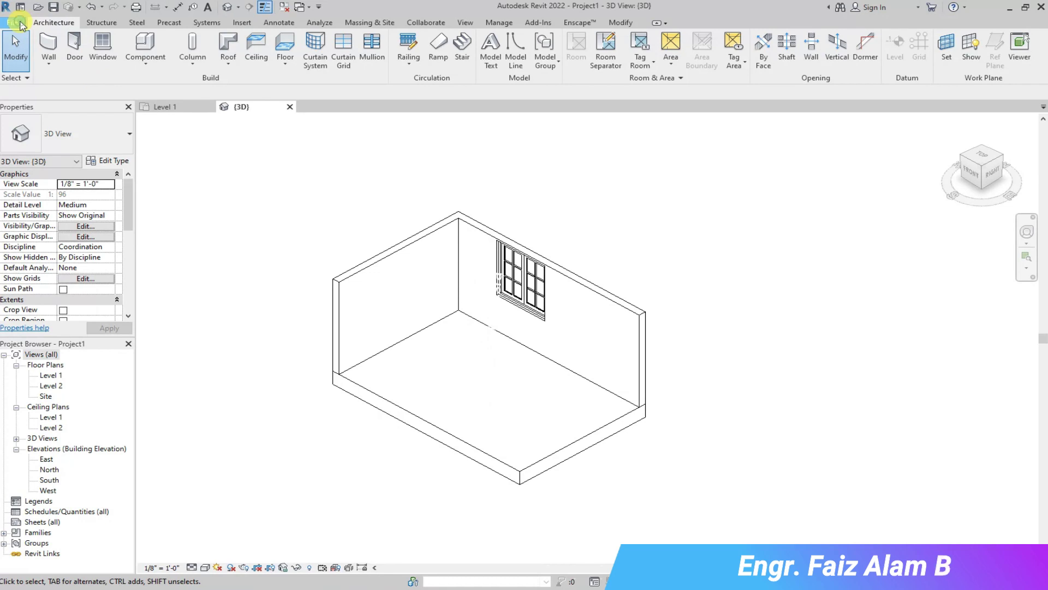
{"action": "left_click", "coordinate": [20, 24]}
{"action": "left_click", "coordinate": [153, 125]}
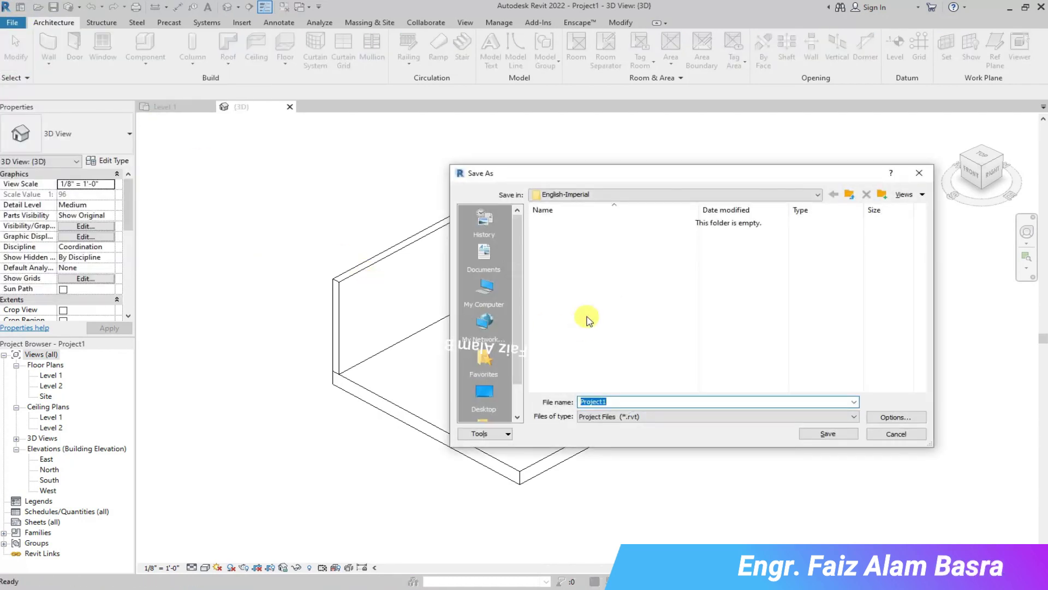
- Save the project as Kitchen 10'x15' in the Desktop's Project Work folder
{"action": "left_click", "coordinate": [817, 194]}
{"action": "left_click", "coordinate": [552, 205]}
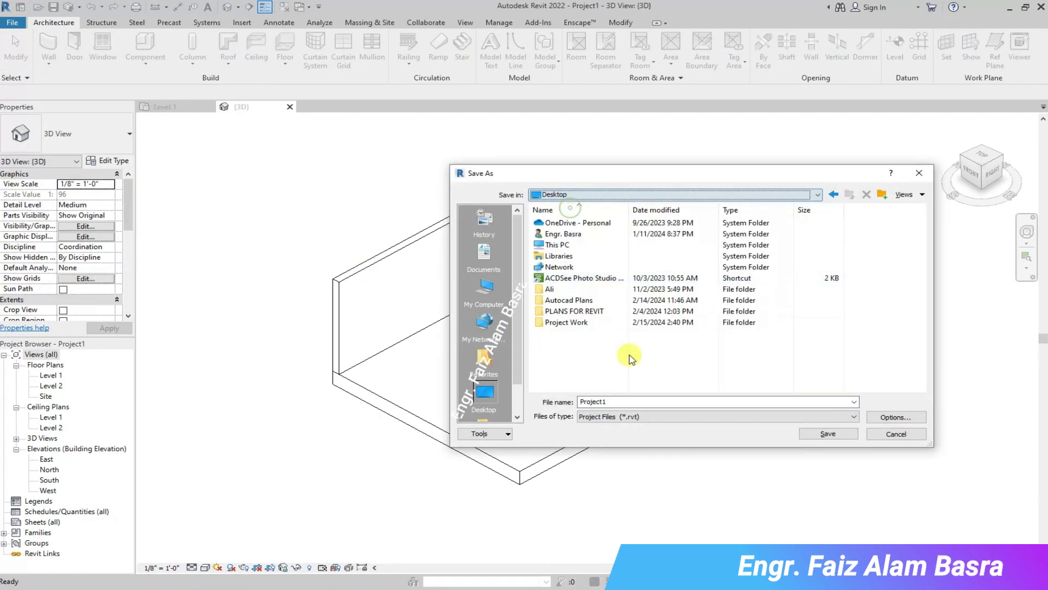
{"action": "double_click", "coordinate": [542, 324]}
{"action": "type", "text": "Kitchen 10"}
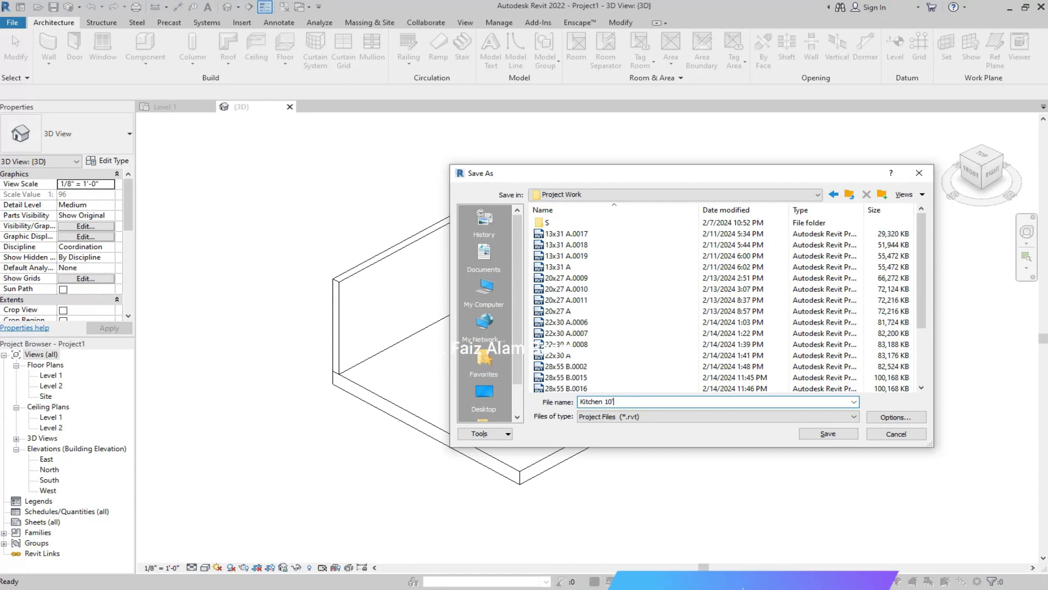
{"action": "type", "text": "'x15"}
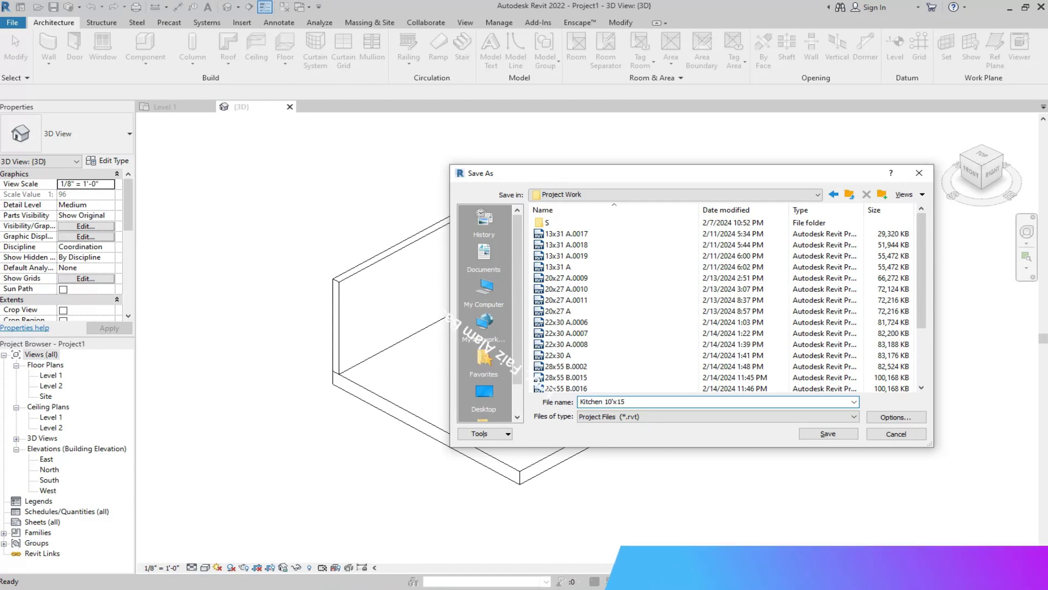
{"action": "left_click", "coordinate": [853, 435]}
{"action": "scroll", "coordinate": [573, 438], "scroll_direction": "up", "scroll_amount": 2}
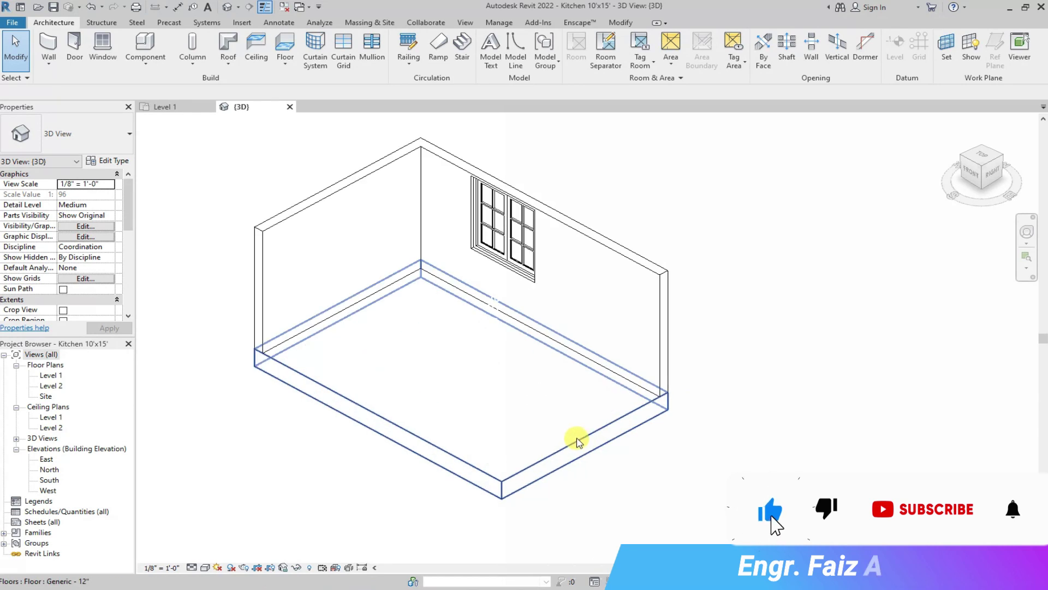
- Set the 3D view to shaded display, then return to the Level 1 plan
{"action": "left_click", "coordinate": [204, 567]}
{"action": "left_click", "coordinate": [244, 544]}
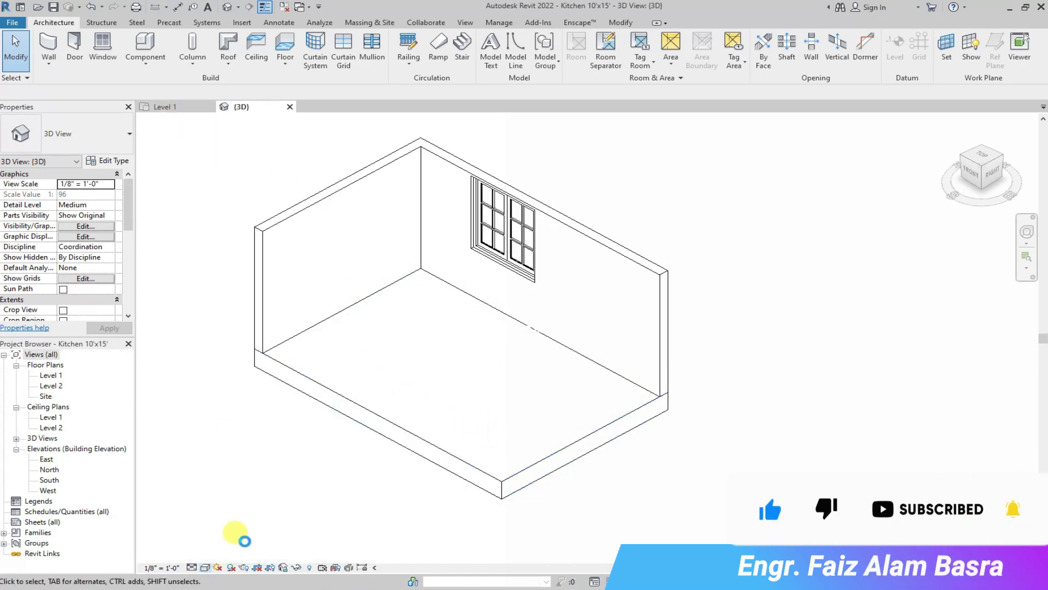
{"action": "scroll", "coordinate": [481, 240], "scroll_direction": "up", "scroll_amount": 2}
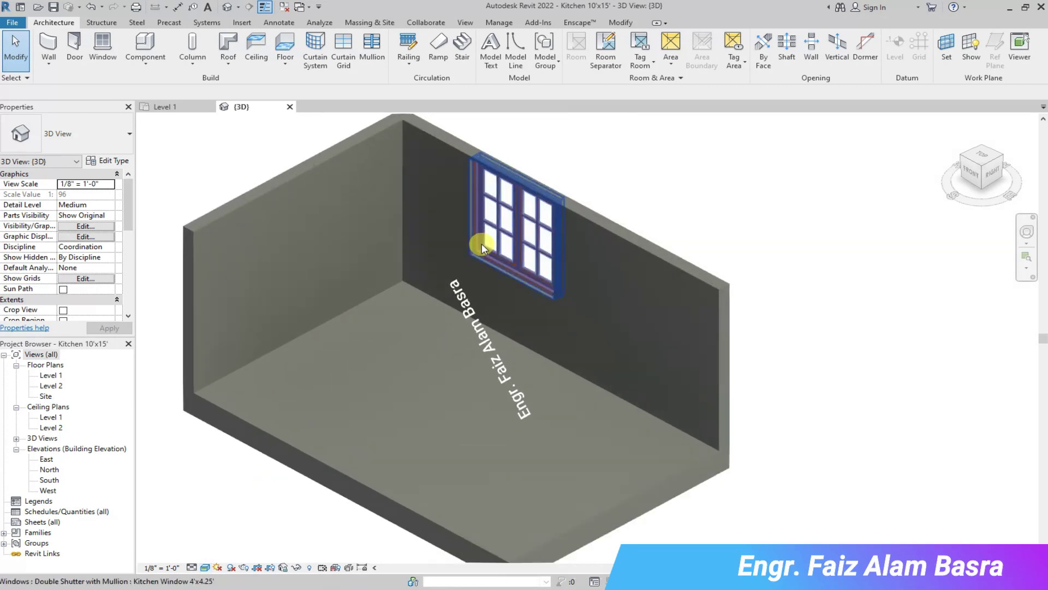
{"action": "left_click", "coordinate": [182, 108]}
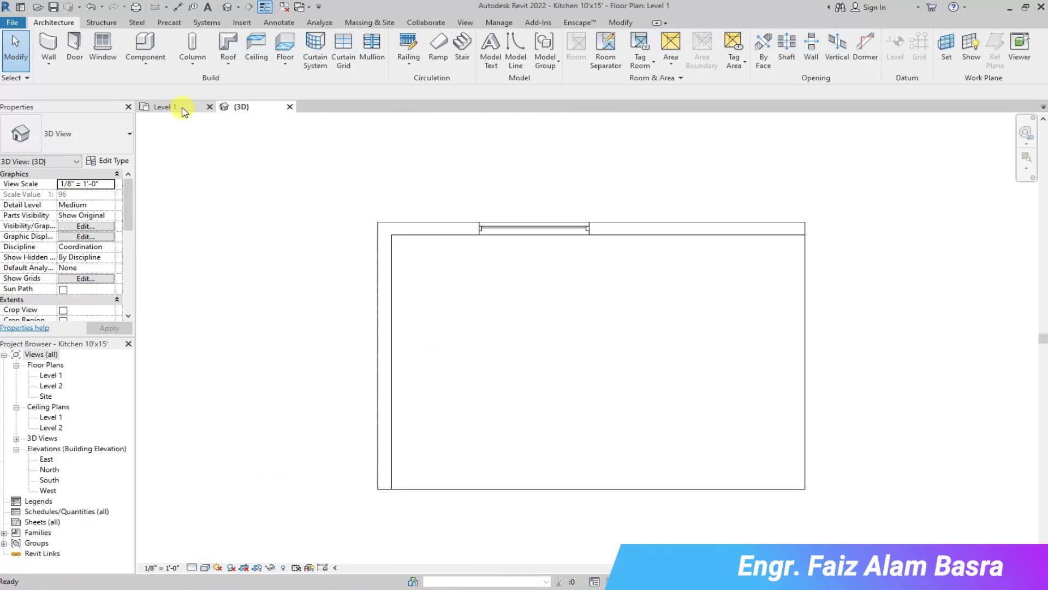
- Set the Kitchen Window type's frame material to Clad - White
{"action": "left_click", "coordinate": [515, 227]}
{"action": "left_click", "coordinate": [119, 163]}
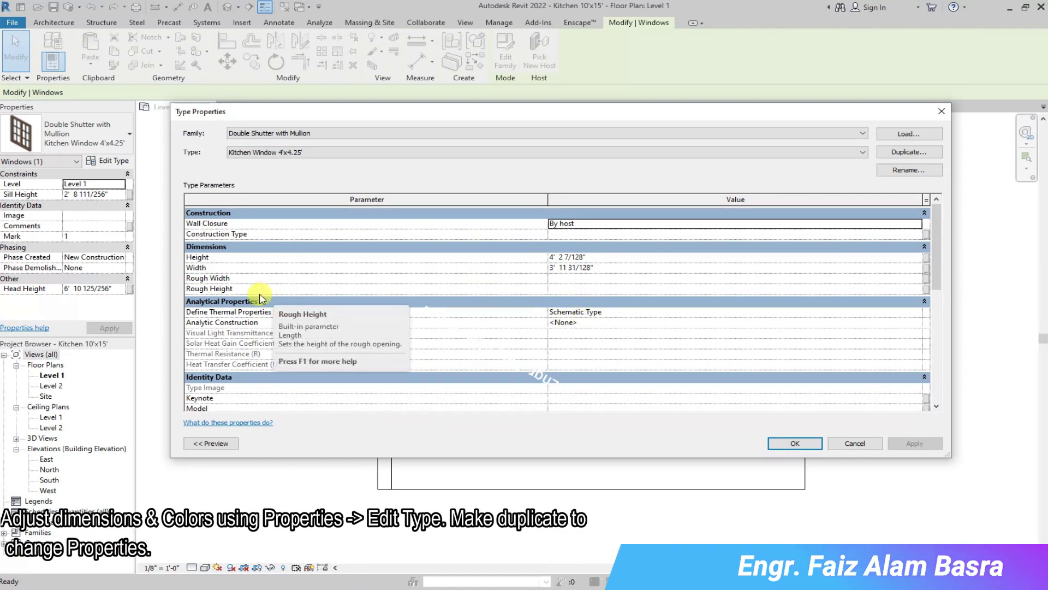
{"action": "scroll", "coordinate": [297, 338], "scroll_direction": "down", "scroll_amount": 4}
{"action": "scroll", "coordinate": [324, 344], "scroll_direction": "down", "scroll_amount": 4}
{"action": "left_click", "coordinate": [919, 352]}
{"action": "left_click", "coordinate": [919, 352]}
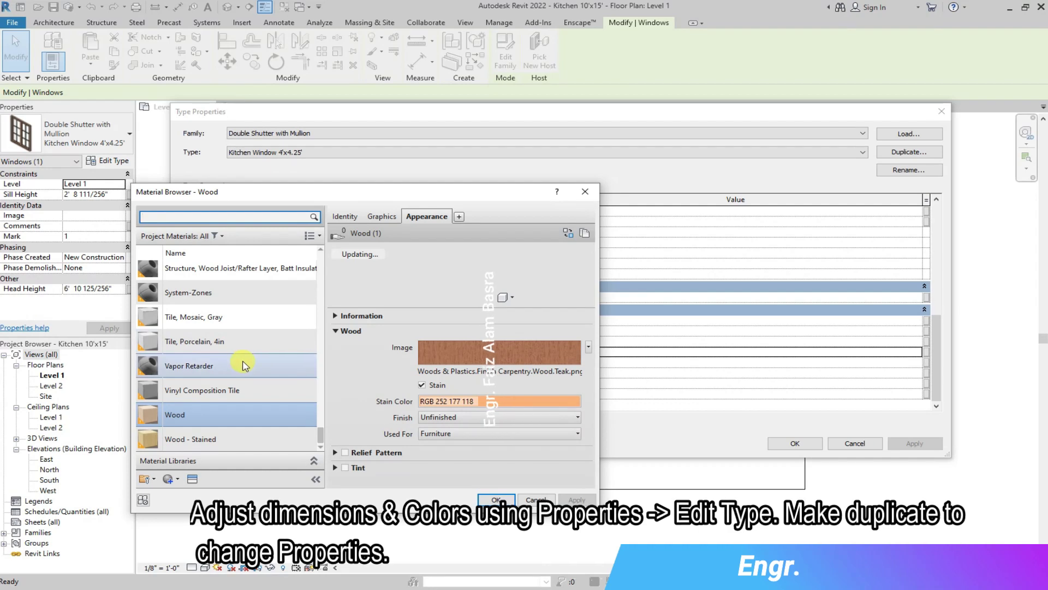
{"action": "scroll", "coordinate": [234, 344], "scroll_direction": "up", "scroll_amount": 10}
{"action": "scroll", "coordinate": [240, 336], "scroll_direction": "up", "scroll_amount": 3}
{"action": "scroll", "coordinate": [217, 333], "scroll_direction": "up", "scroll_amount": 3}
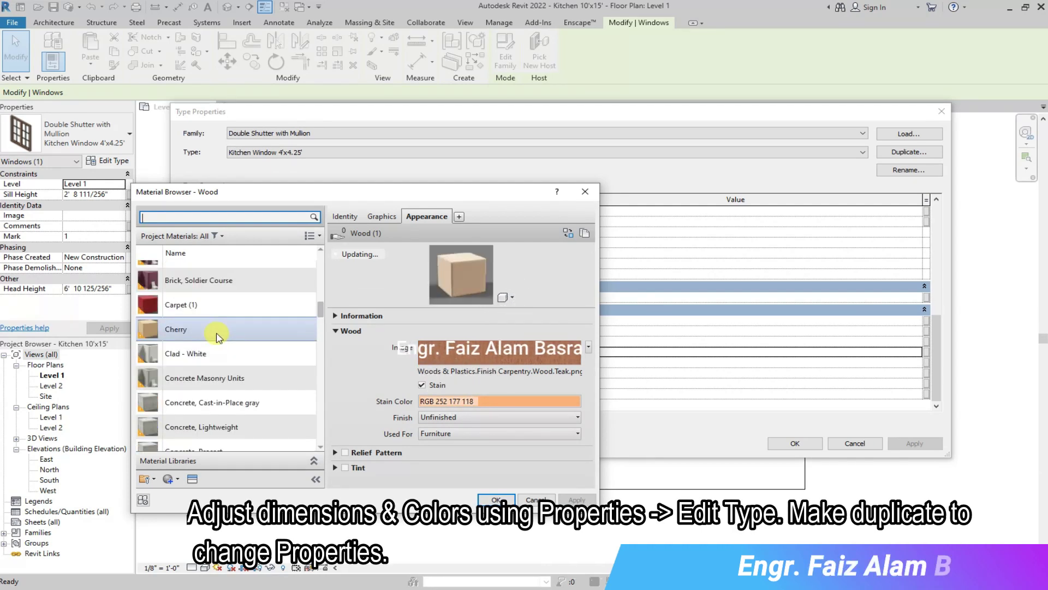
{"action": "scroll", "coordinate": [218, 331], "scroll_direction": "up", "scroll_amount": 2}
{"action": "left_click", "coordinate": [201, 425]}
{"action": "mouse_move", "coordinate": [320, 303]}
{"action": "left_mouse_down"}
{"action": "mouse_move", "coordinate": [336, 441]}
{"action": "mouse_move", "coordinate": [352, 311]}
{"action": "left_mouse_up"}
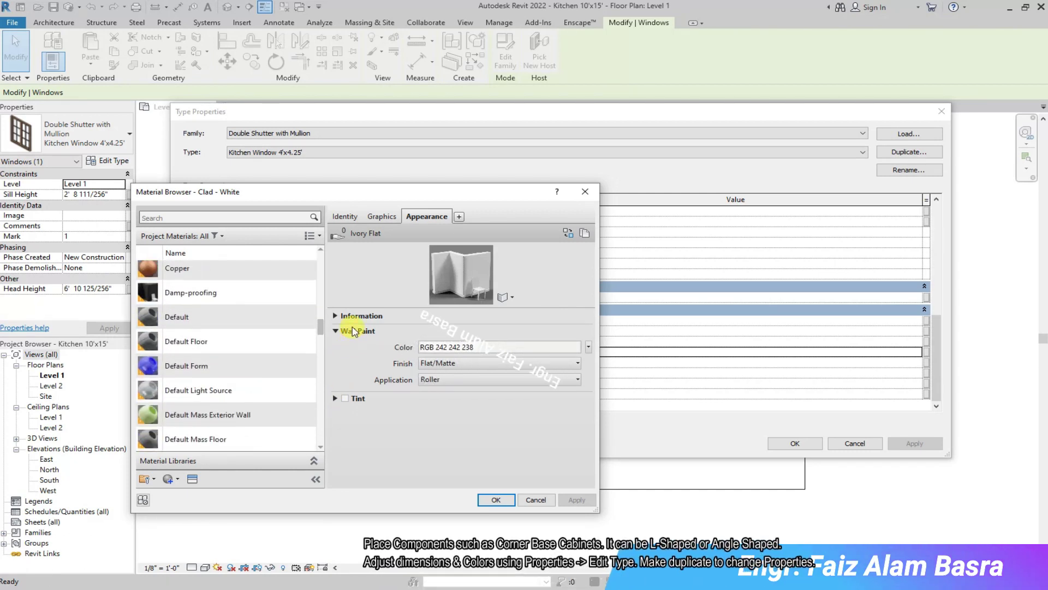
{"action": "left_click", "coordinate": [496, 500]}
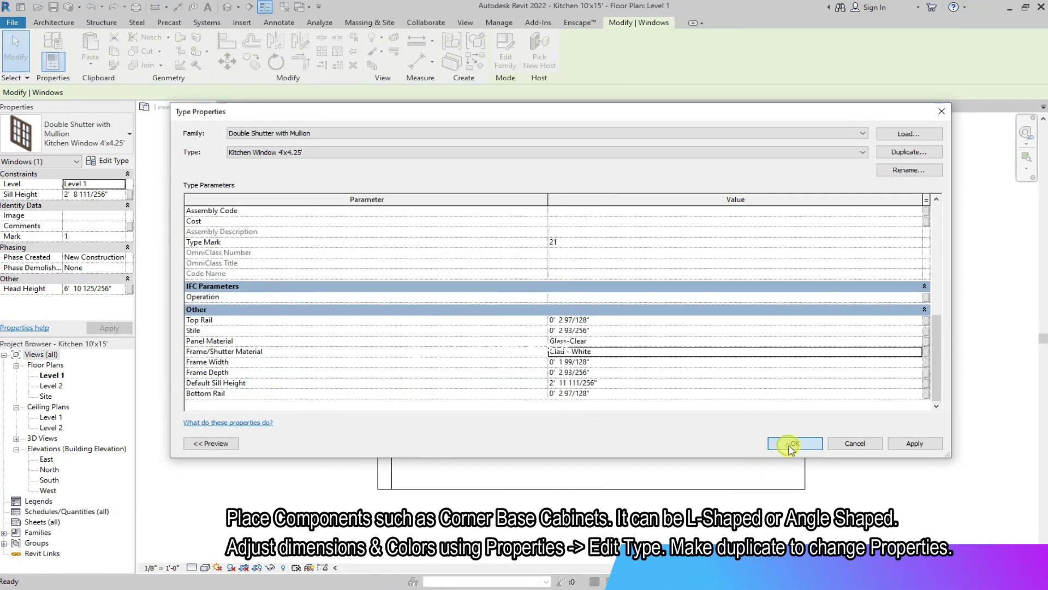
{"action": "left_click", "coordinate": [795, 443]}
- Deselect the window and go back to the Level 1 floor plan
{"action": "left_click", "coordinate": [224, 145]}
{"action": "scroll", "coordinate": [503, 199], "scroll_direction": "up", "scroll_amount": 3}
{"action": "scroll", "coordinate": [304, 346], "scroll_direction": "down", "scroll_amount": 4}
{"action": "left_click", "coordinate": [175, 107]}
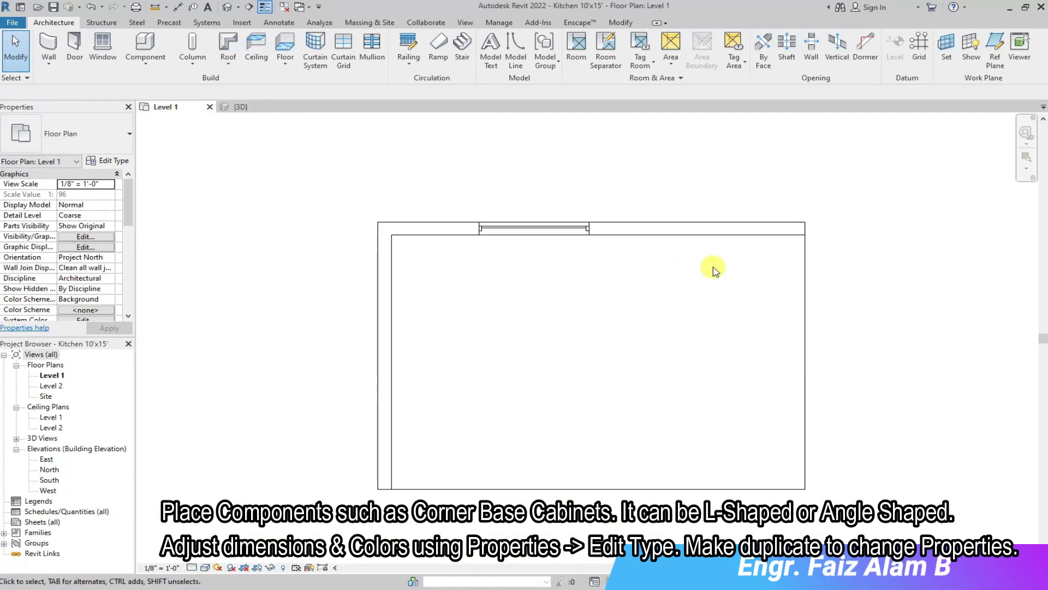
- Browse the component library to Cabinets > Kitchen > Base Cabinets
{"action": "left_click", "coordinate": [146, 58]}
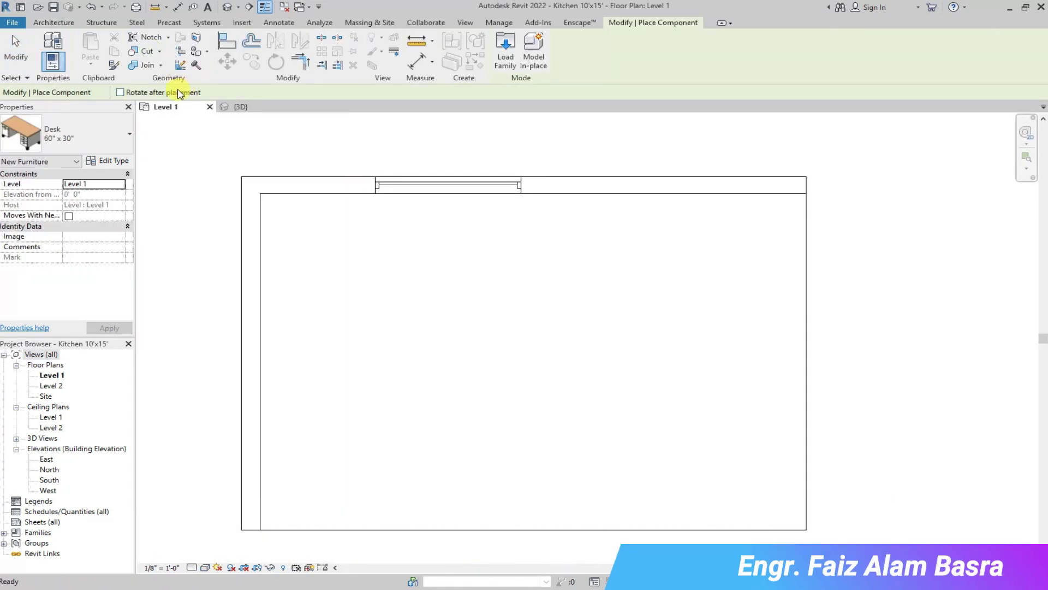
{"action": "left_click", "coordinate": [499, 59]}
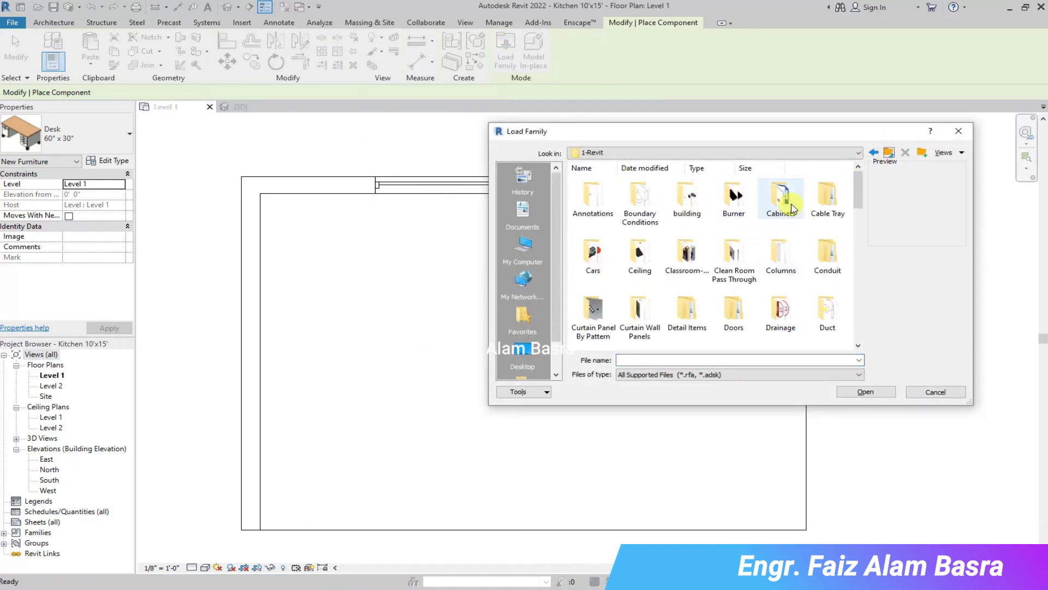
{"action": "double_click", "coordinate": [782, 199]}
{"action": "left_click", "coordinate": [886, 157]}
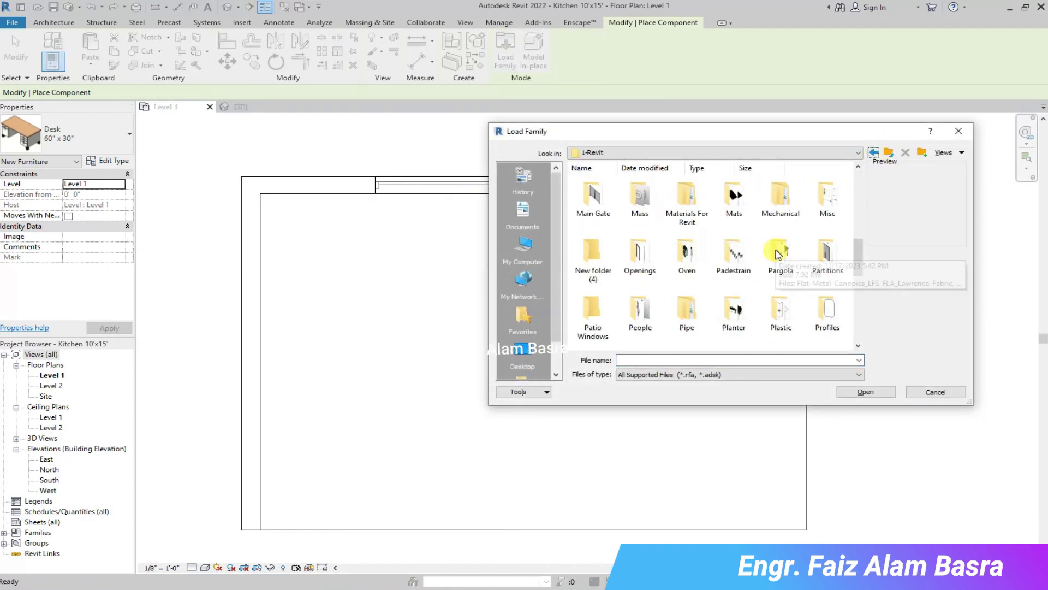
{"action": "scroll", "coordinate": [697, 273], "scroll_direction": "up", "scroll_amount": 2}
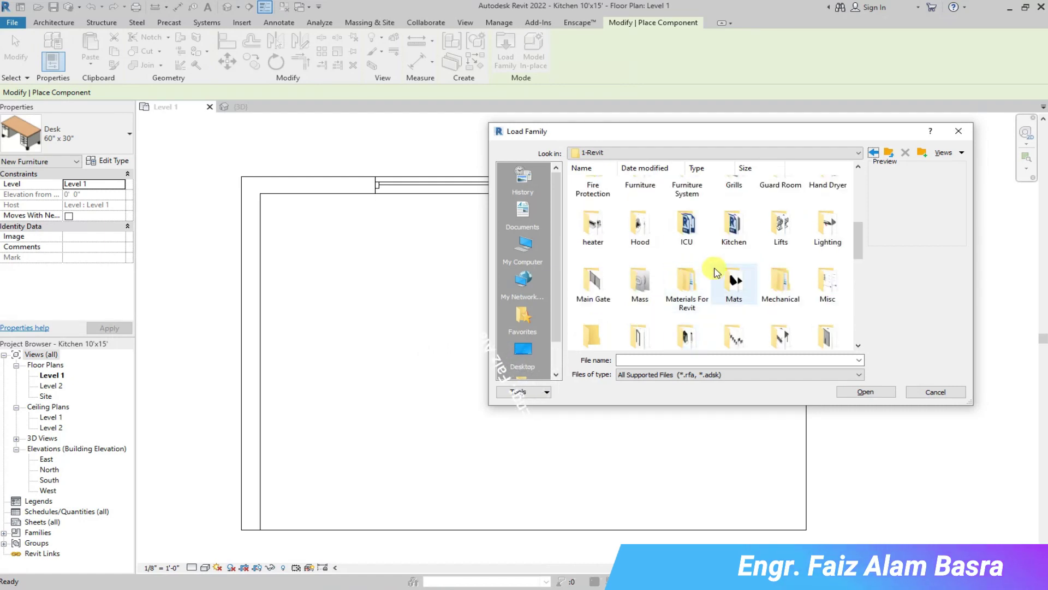
{"action": "double_click", "coordinate": [734, 223]}
{"action": "double_click", "coordinate": [594, 199]}
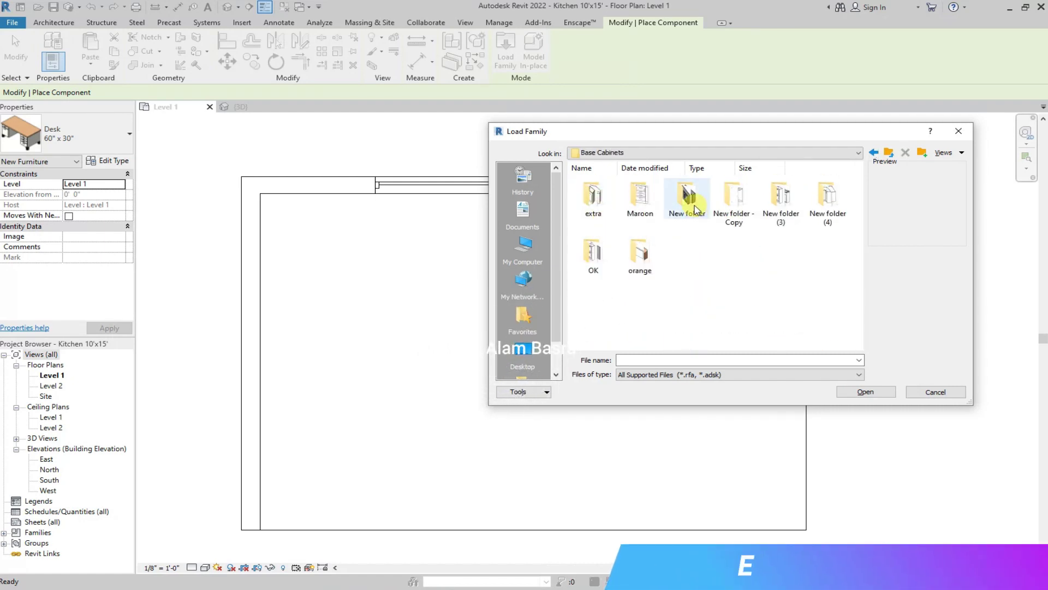
{"action": "double_click", "coordinate": [687, 196]}
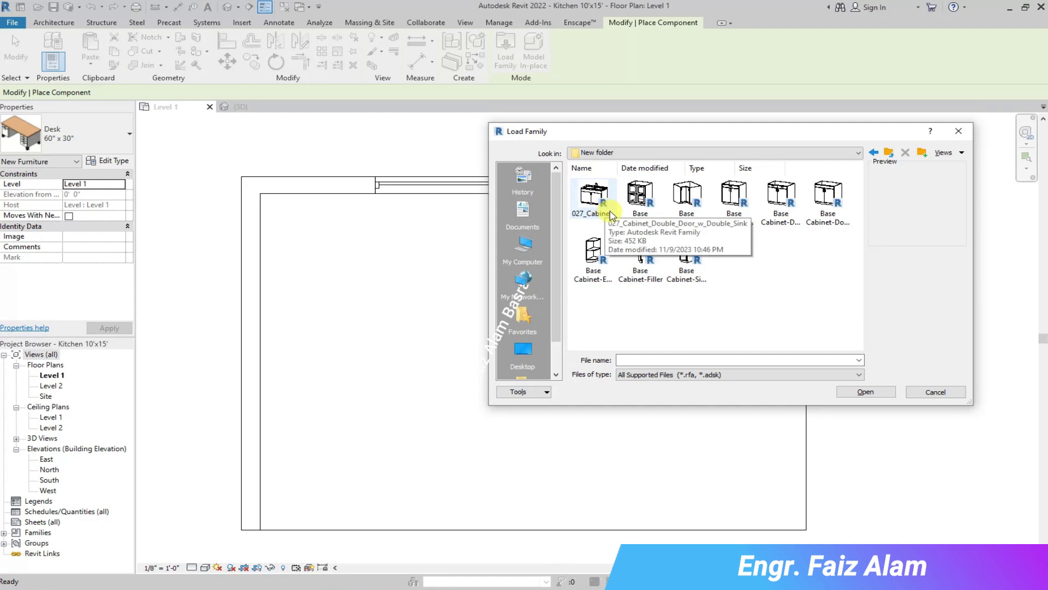
- Load Base Cabinet-Corner Unit-Square, rotate it into the top-left corner, and view it in 3D
{"action": "left_click", "coordinate": [686, 196]}
{"action": "left_click", "coordinate": [865, 394]}
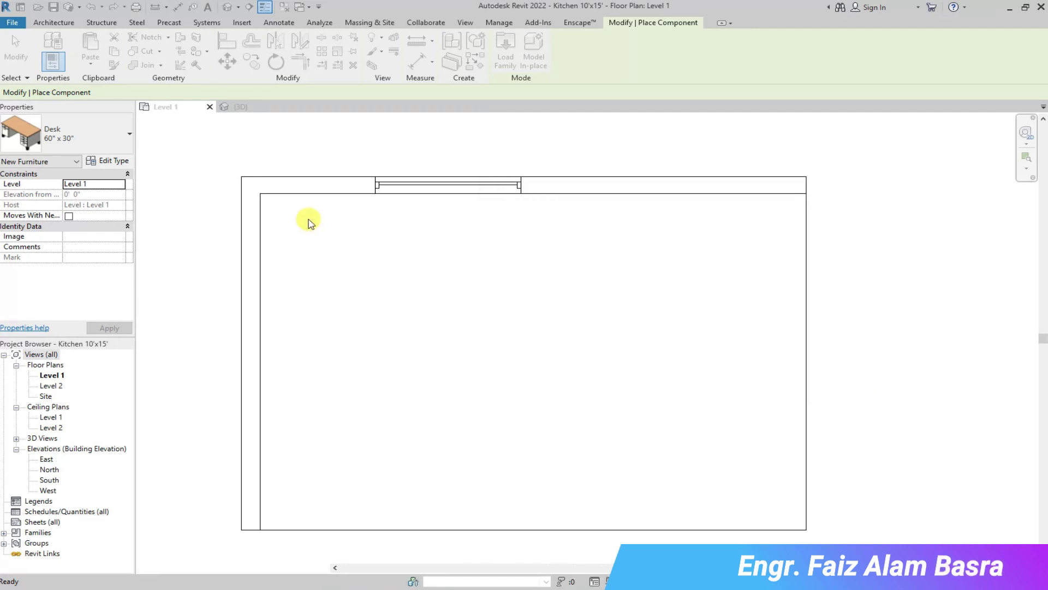
{"action": "key", "text": "space"}
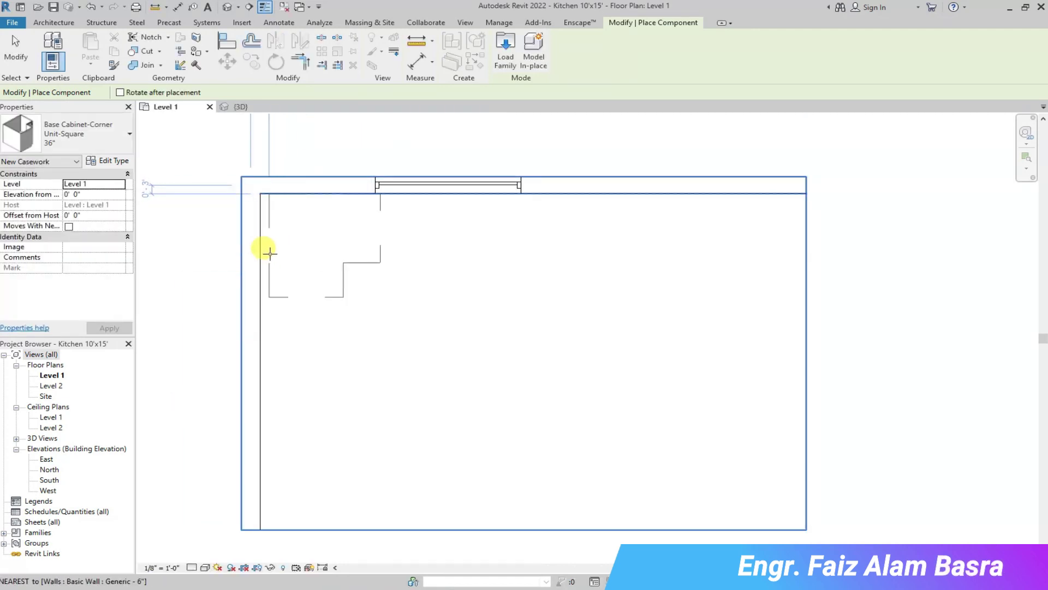
{"action": "key", "text": "Escape"}
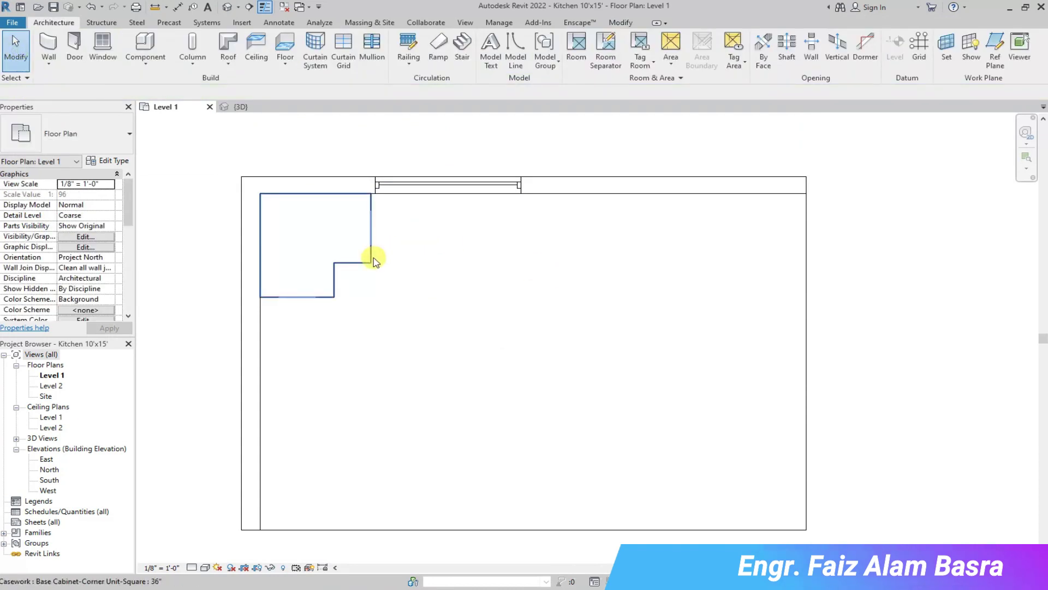
{"action": "left_click", "coordinate": [374, 261]}
{"action": "left_click", "coordinate": [241, 107]}
{"action": "key", "text": "Escape"}
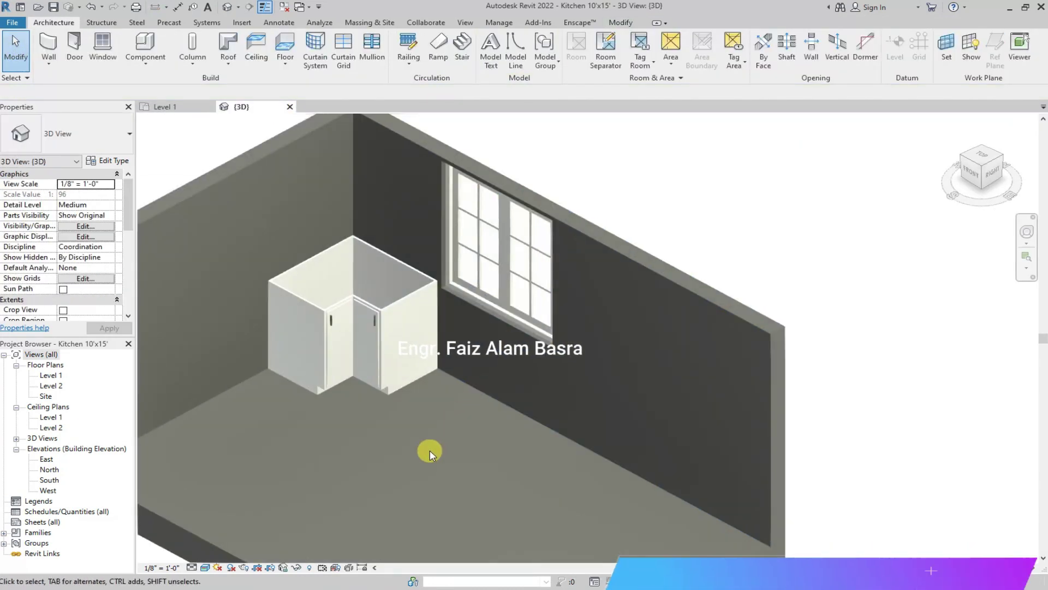
- On the Level 1 plan, switch the corner cabinet to 40", then undo back to 36"
{"action": "scroll", "coordinate": [440, 288], "scroll_direction": "up", "scroll_amount": 2}
{"action": "scroll", "coordinate": [443, 280], "scroll_direction": "up", "scroll_amount": 3}
{"action": "scroll", "coordinate": [444, 280], "scroll_direction": "up", "scroll_amount": 2}
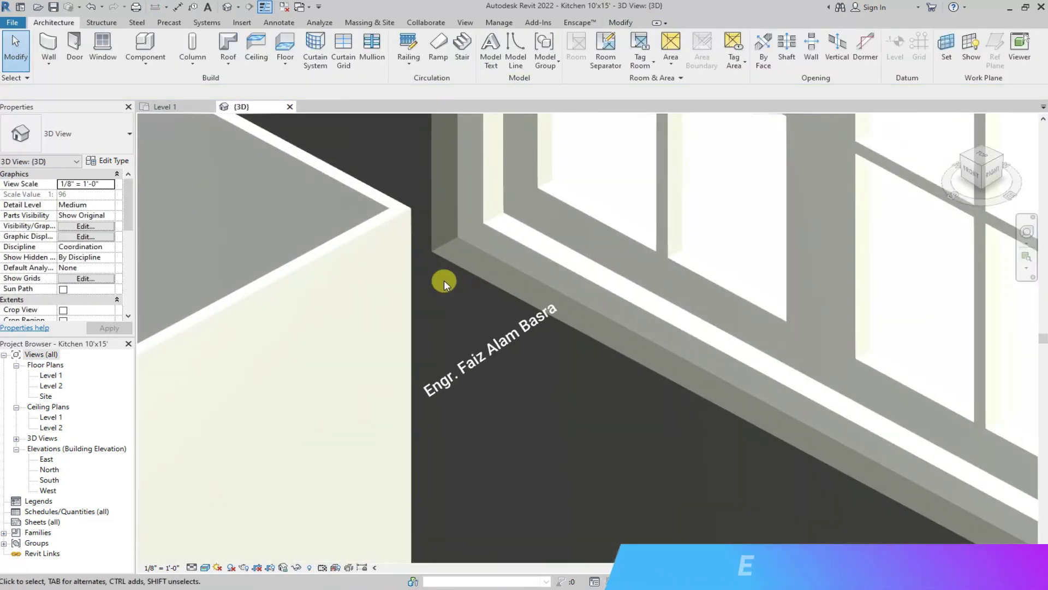
{"action": "scroll", "coordinate": [444, 280], "scroll_direction": "down", "scroll_amount": 3}
{"action": "scroll", "coordinate": [462, 273], "scroll_direction": "down", "scroll_amount": 3}
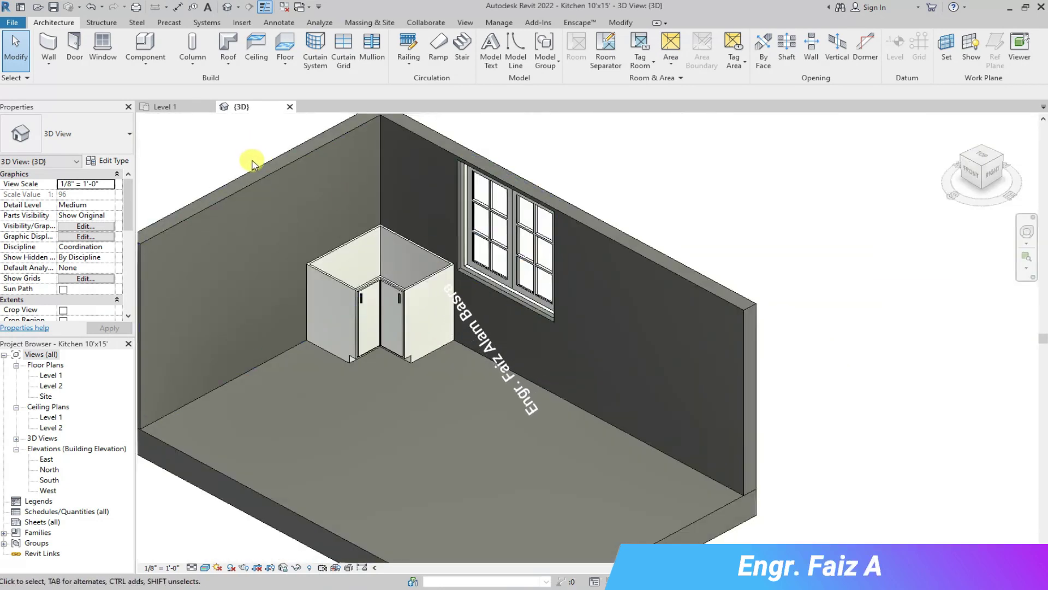
{"action": "left_click", "coordinate": [174, 106]}
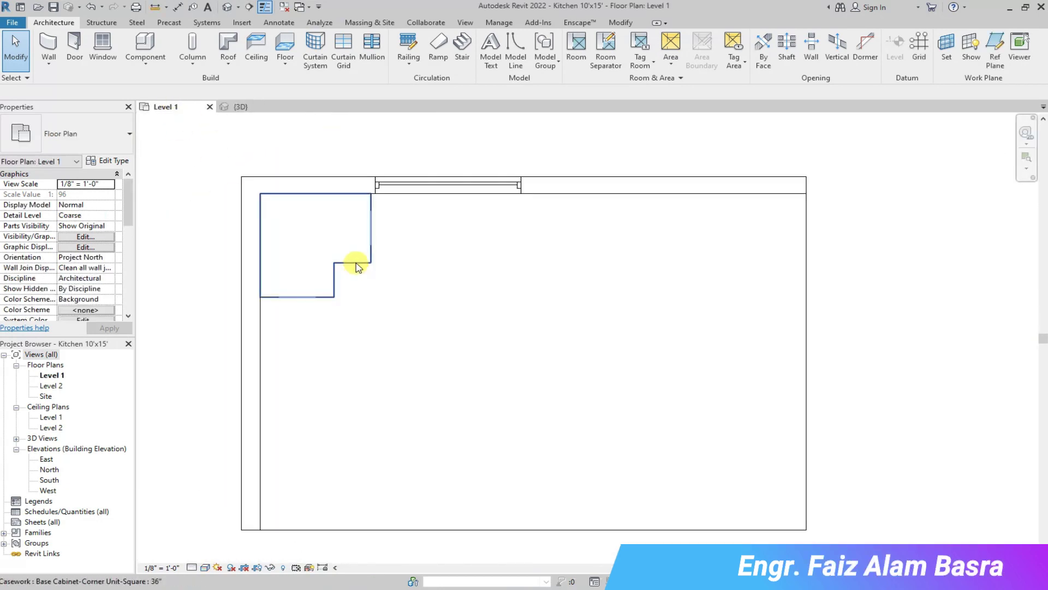
{"action": "left_click", "coordinate": [358, 268]}
{"action": "left_click", "coordinate": [131, 138]}
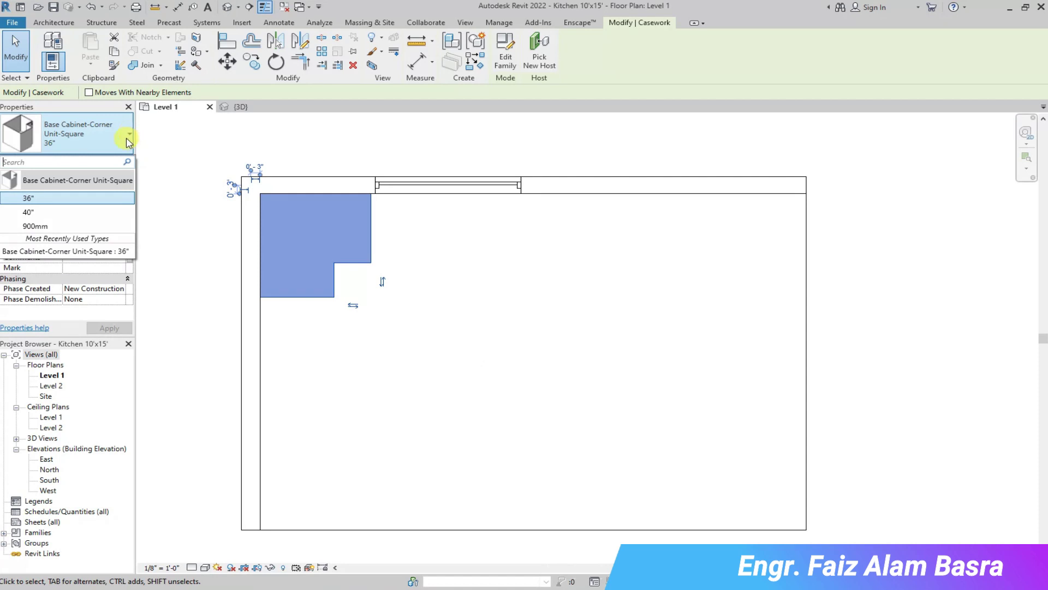
{"action": "left_click", "coordinate": [59, 213]}
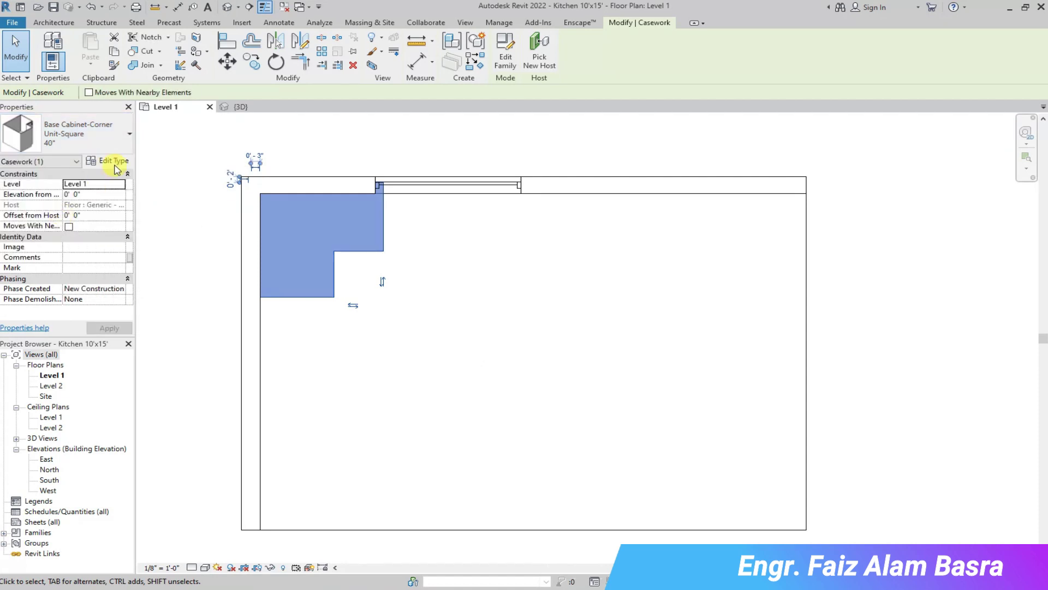
{"action": "left_click", "coordinate": [93, 7]}
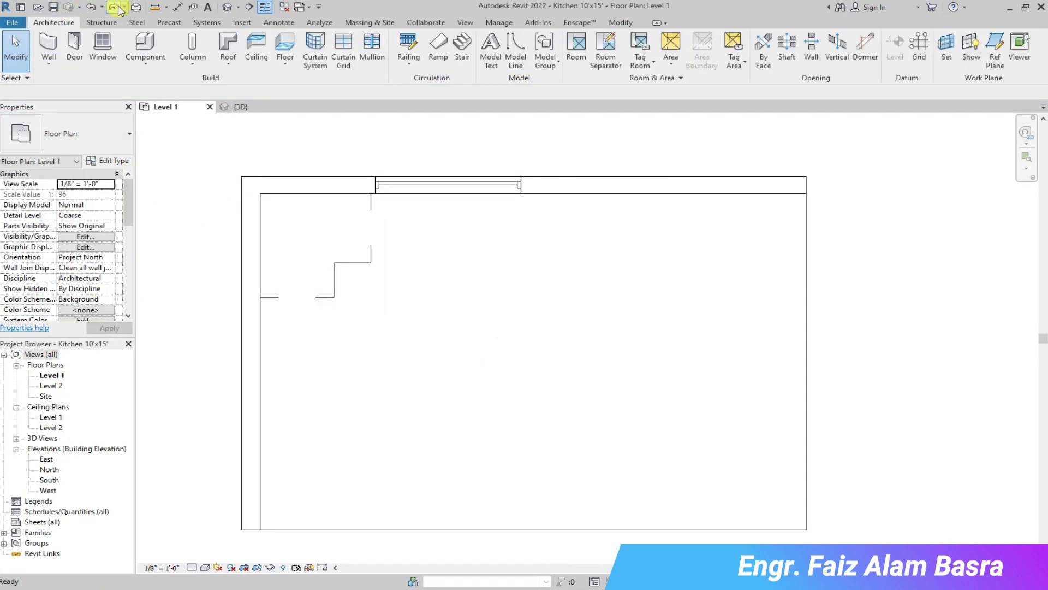
{"action": "left_click", "coordinate": [240, 107]}
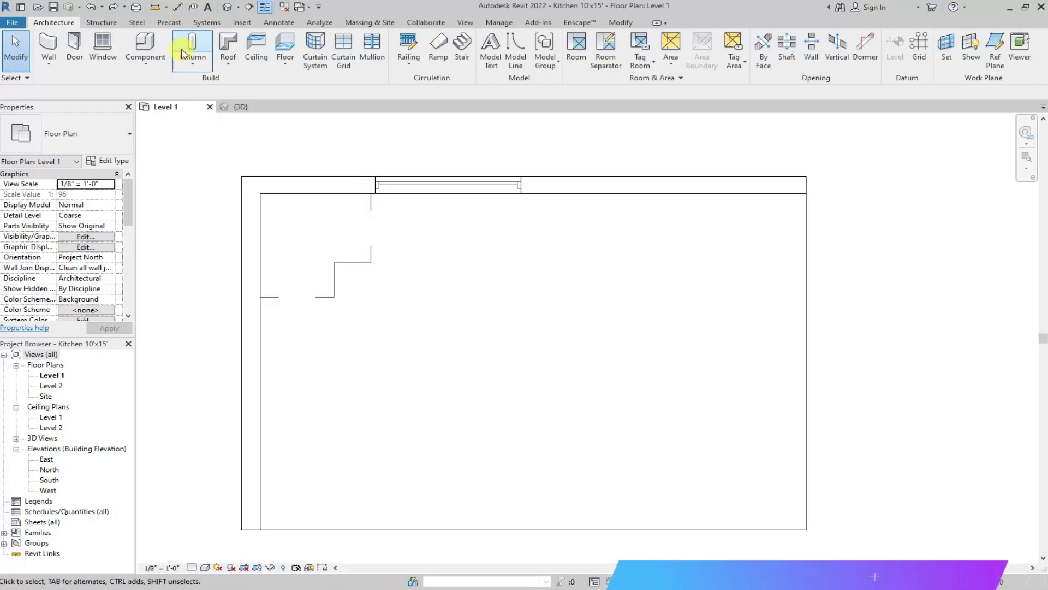
- Load the Base Cabinet-Double Door & 1 Drawer, Double Door & 2 Drawer, and Double Door Sink Unit families
{"action": "left_click", "coordinate": [511, 48]}
{"action": "left_click", "coordinate": [733, 199]}
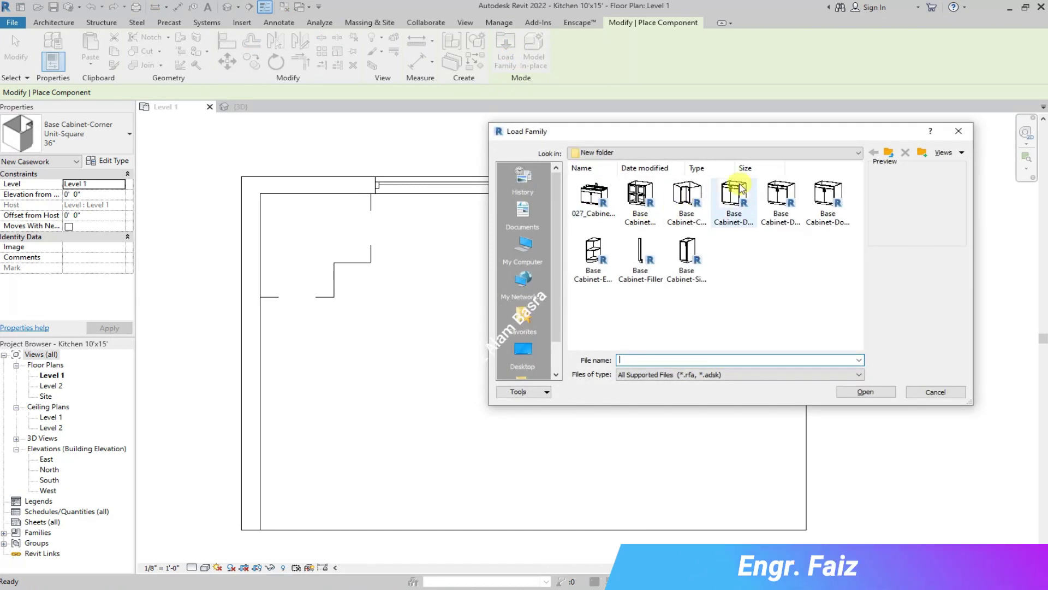
{"action": "left_click", "coordinate": [866, 391]}
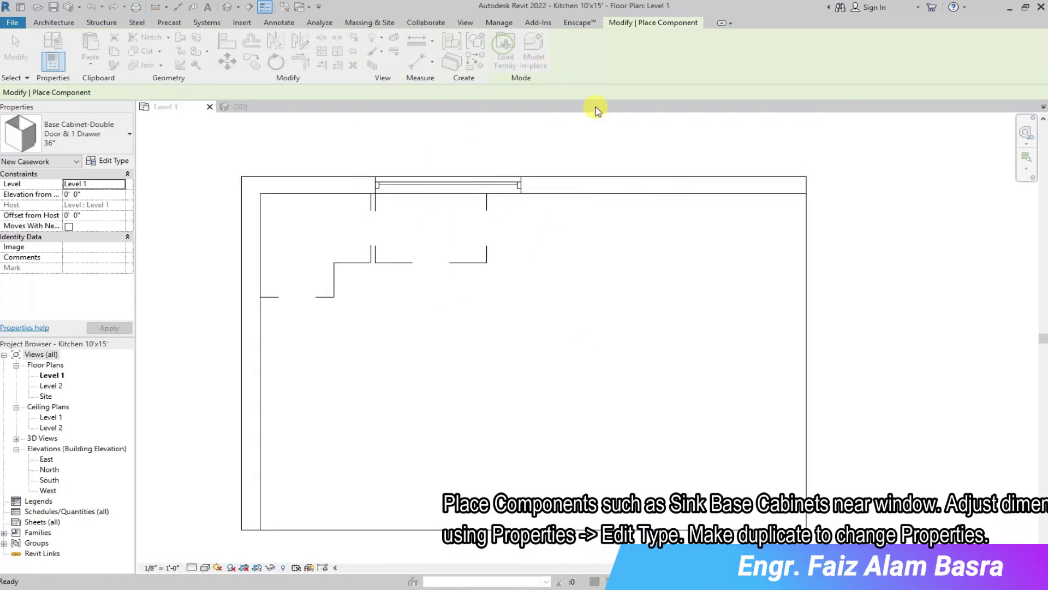
{"action": "left_click", "coordinate": [505, 48]}
{"action": "left_click", "coordinate": [781, 199]}
{"action": "left_click", "coordinate": [866, 390]}
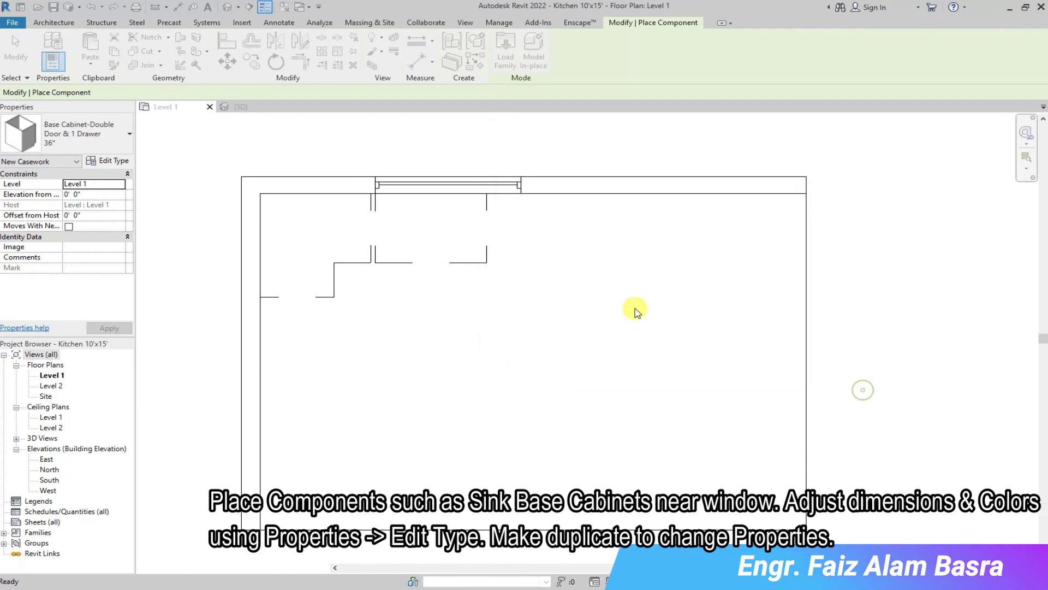
{"action": "left_click", "coordinate": [506, 54]}
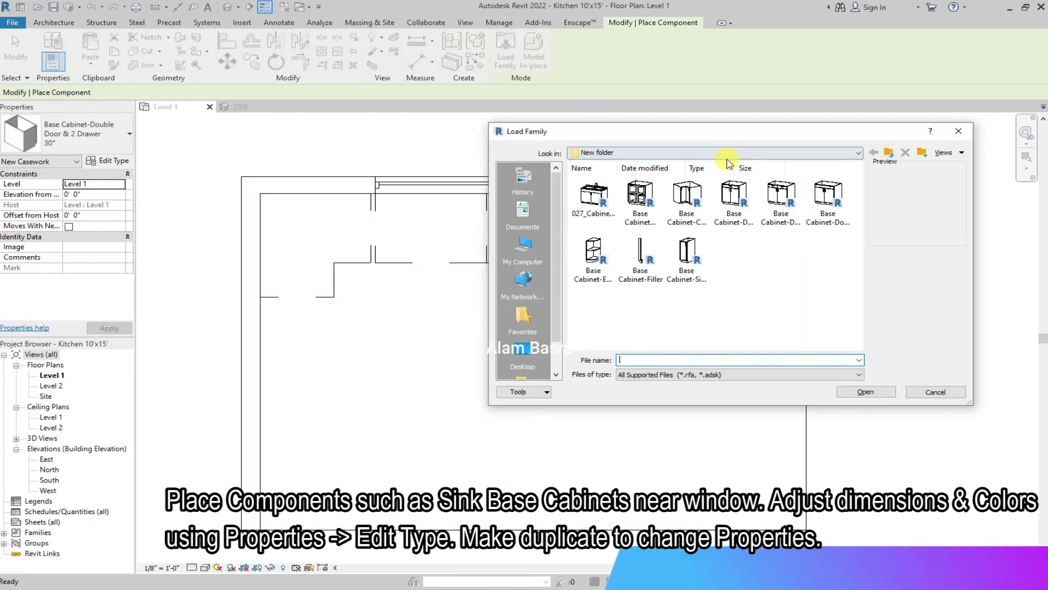
{"action": "left_click", "coordinate": [835, 201]}
{"action": "left_click", "coordinate": [850, 393]}
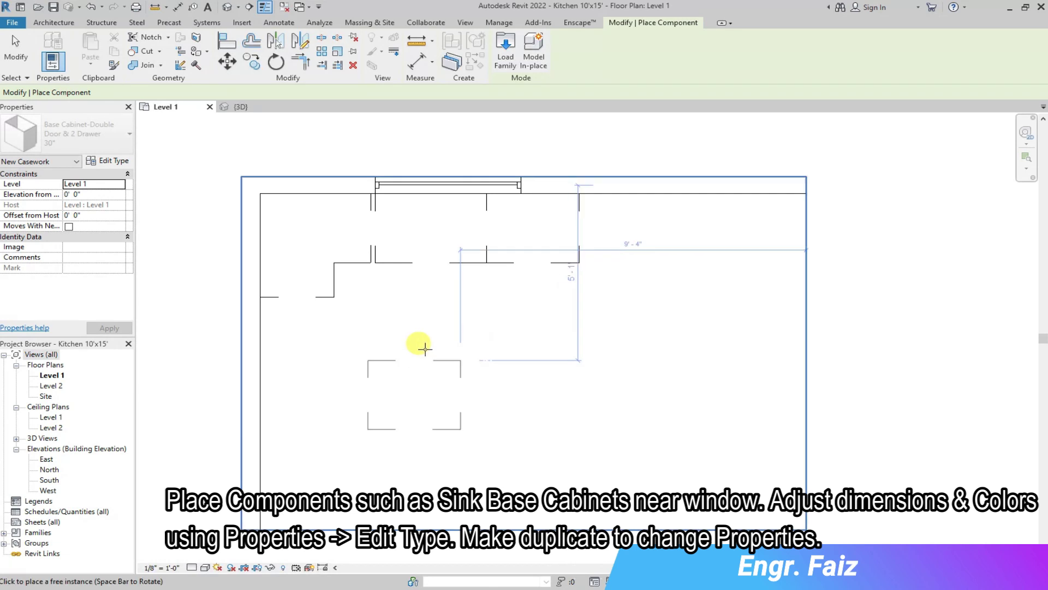
- Place the sink cabinet, then slide the 30" and 36" cabinets right along the top wall
{"action": "left_click", "coordinate": [374, 306]}
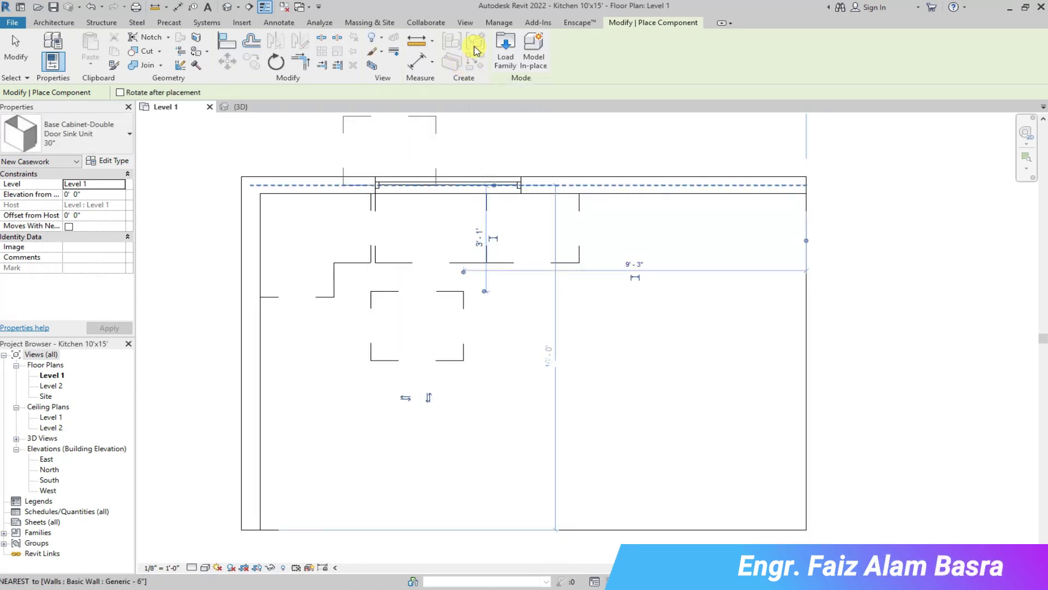
{"action": "key", "text": "Escape"}
{"action": "scroll", "coordinate": [468, 242], "scroll_direction": "up", "scroll_amount": 2}
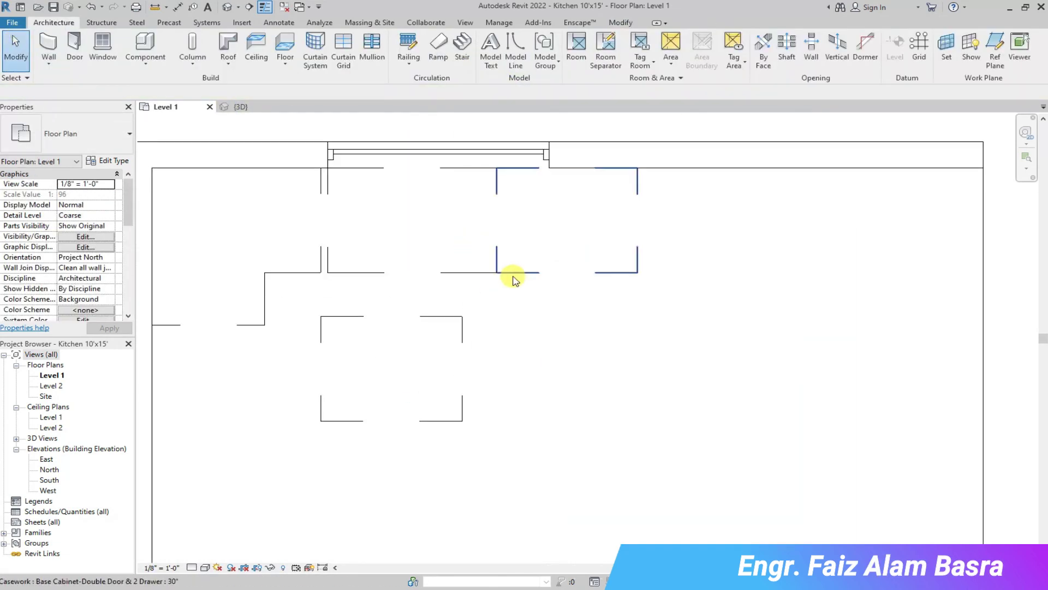
{"action": "left_click", "coordinate": [592, 272]}
{"action": "left_click_drag", "start_coordinate": [503, 199], "coordinate": [764, 198]}
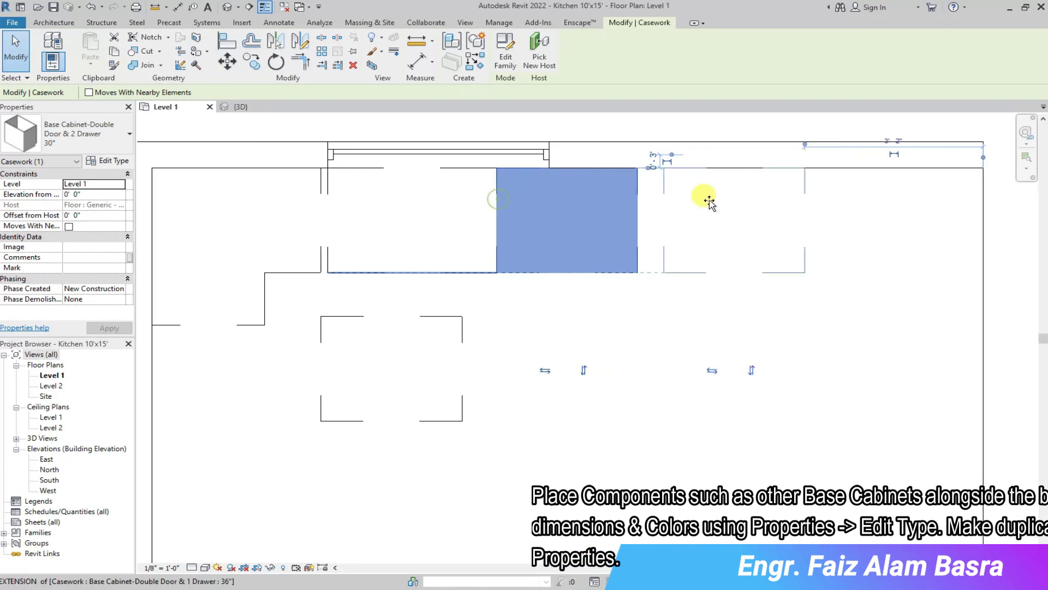
{"action": "left_click", "coordinate": [495, 246]}
{"action": "left_click_drag", "start_coordinate": [495, 246], "coordinate": [718, 246]}
- Move the sink cabinet into the wall corner under the window
{"action": "left_click", "coordinate": [426, 328]}
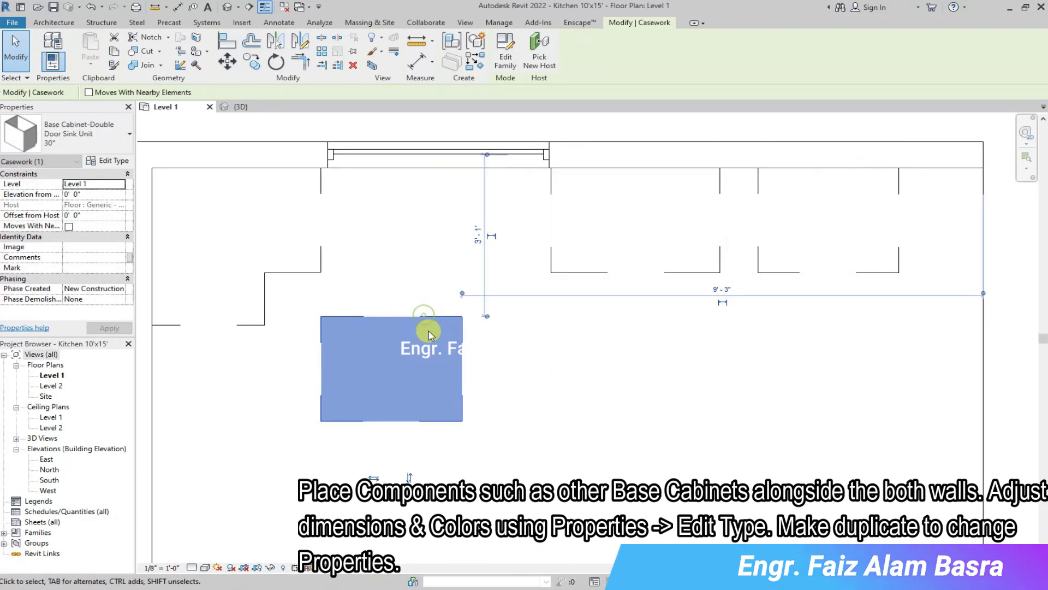
{"action": "left_click_drag", "start_coordinate": [341, 316], "coordinate": [370, 180]}
{"action": "key", "text": "m"}
{"action": "key", "text": "v"}
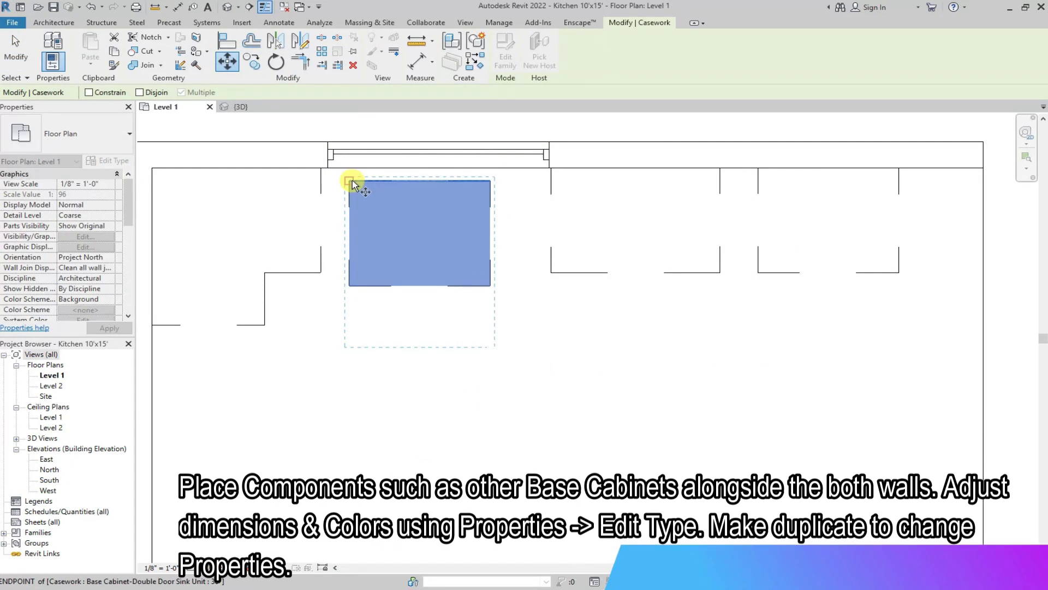
{"action": "left_click", "coordinate": [319, 169]}
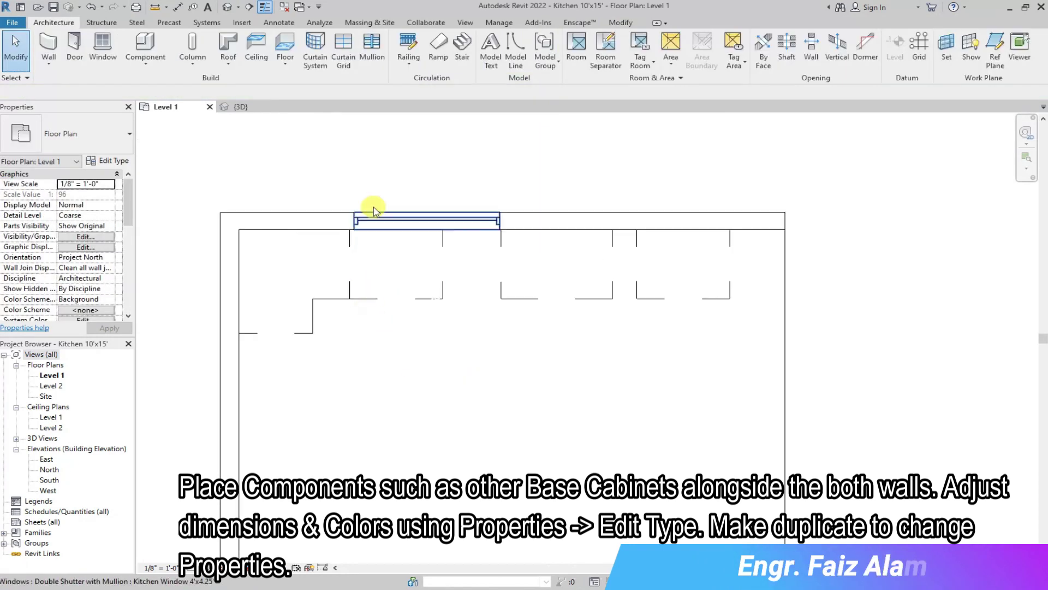
- Reposition a base cabinet beside its neighbours and copy the 30-inch cabinet
{"action": "left_click", "coordinate": [504, 261]}
{"action": "left_click", "coordinate": [517, 279]}
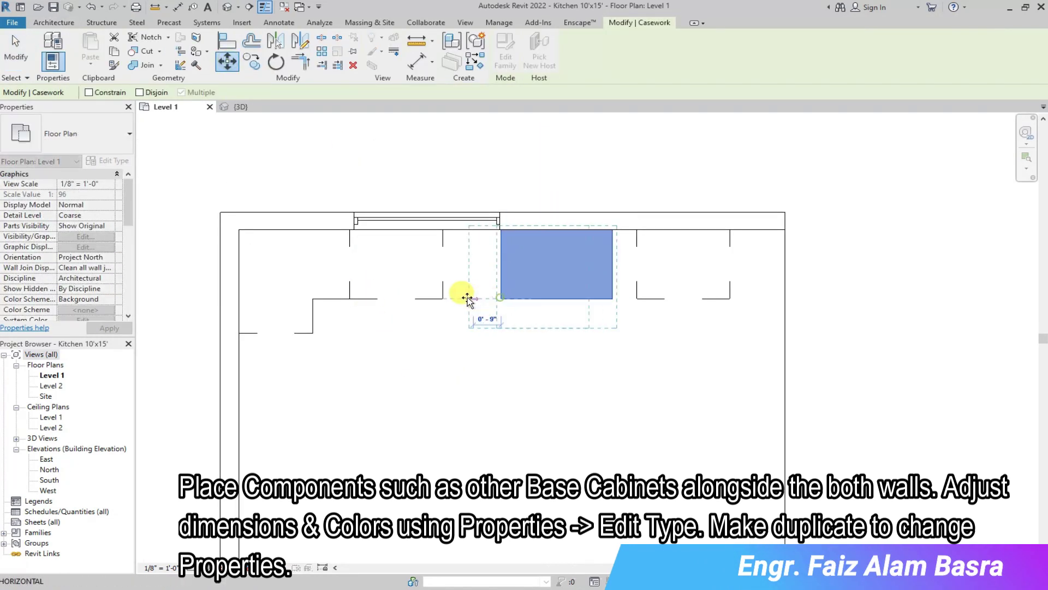
{"action": "left_click", "coordinate": [459, 278]}
{"action": "left_click", "coordinate": [641, 289]}
{"action": "left_click", "coordinate": [251, 61]}
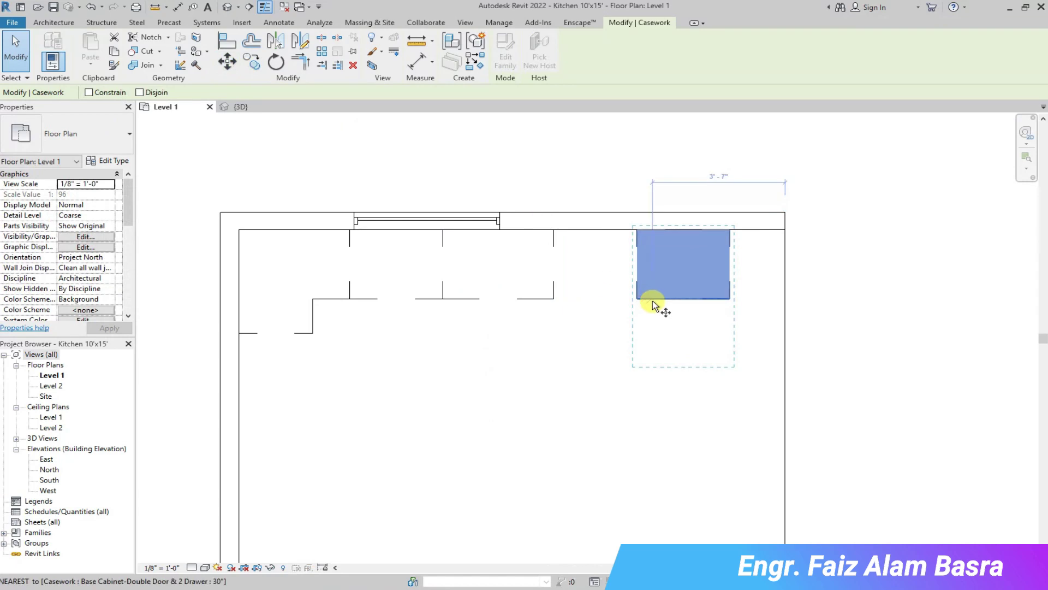
{"action": "left_click", "coordinate": [655, 299]}
- In 3D, shift the 36-inch double-door cabinet along the run, ending with the 30-inch unit
{"action": "left_click", "coordinate": [240, 107]}
{"action": "scroll", "coordinate": [287, 418], "scroll_direction": "up", "scroll_amount": 3}
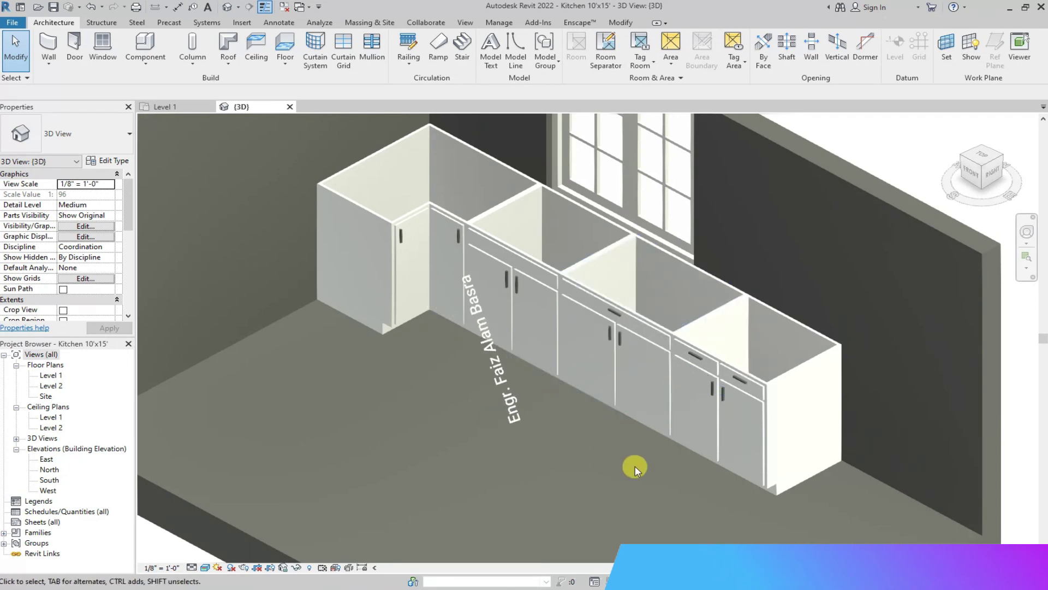
{"action": "left_click", "coordinate": [593, 299]}
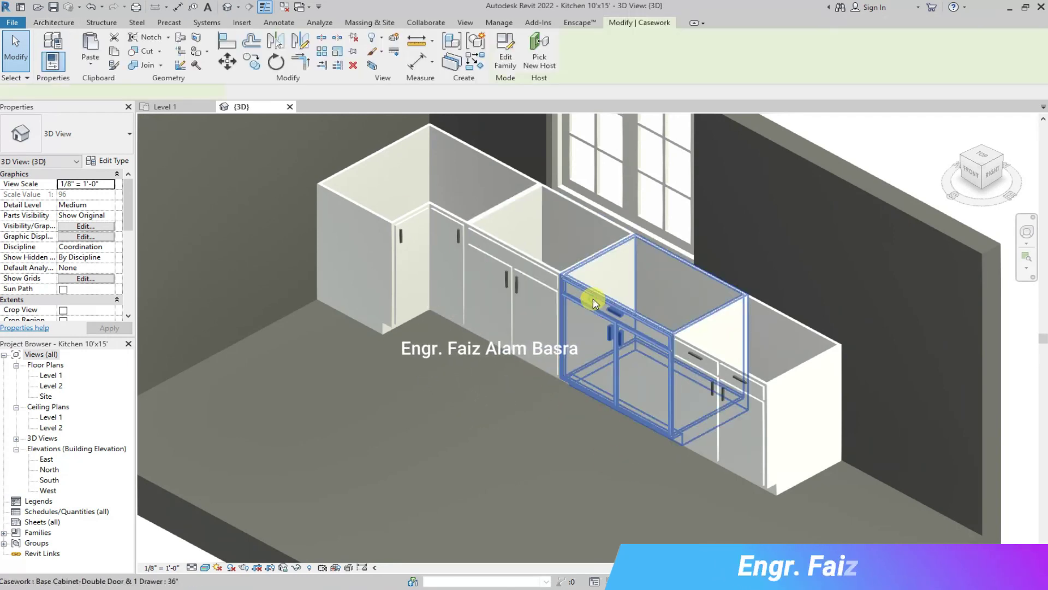
{"action": "left_click_drag", "start_coordinate": [749, 387], "coordinate": [745, 371]}
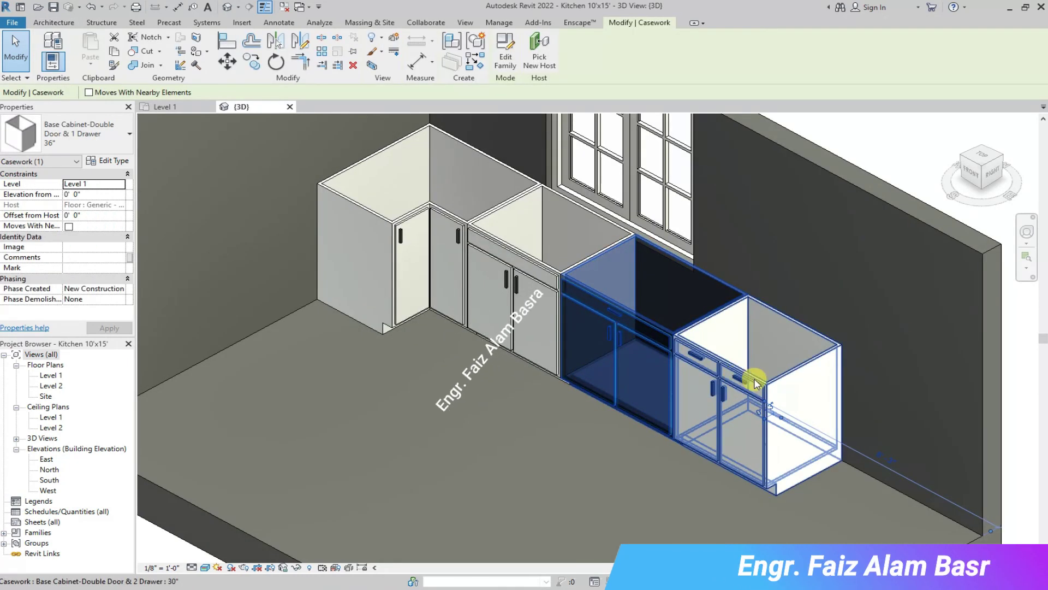
{"action": "key", "text": "Escape"}
{"action": "left_click", "coordinate": [777, 380]}
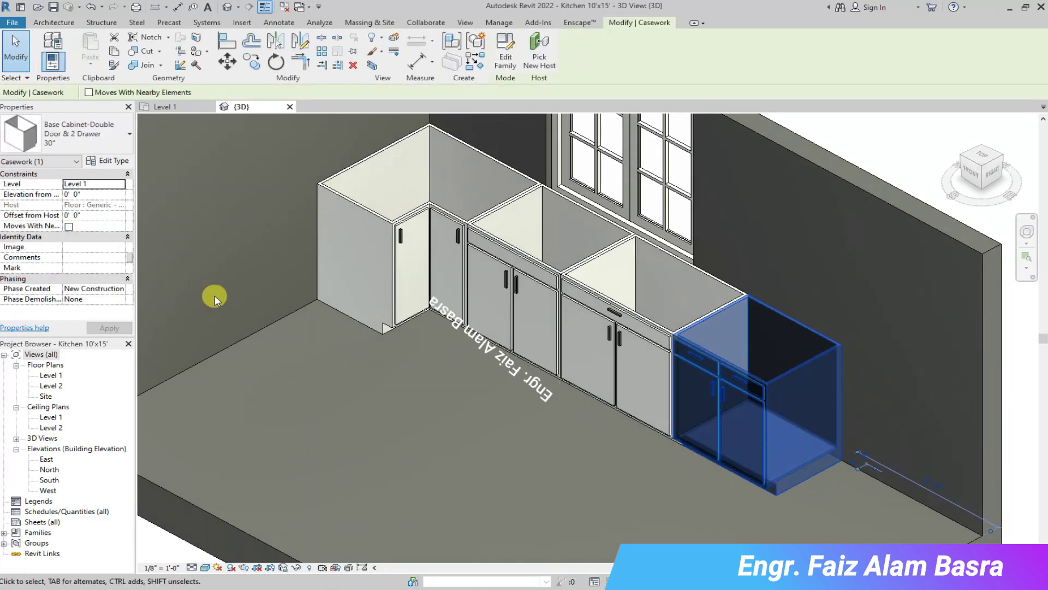
{"action": "left_click", "coordinate": [217, 299]}
{"action": "left_click", "coordinate": [180, 112]}
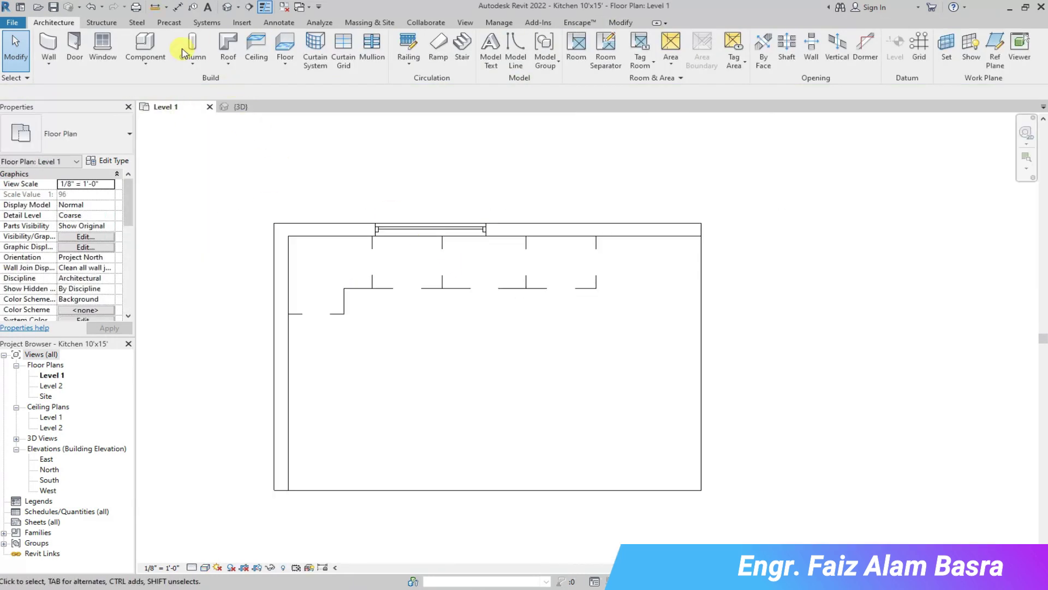
- Load the Base Cabinet-4 Bin family and place it in the kitchen from the 3D view
{"action": "left_click", "coordinate": [146, 44]}
{"action": "left_click", "coordinate": [506, 46]}
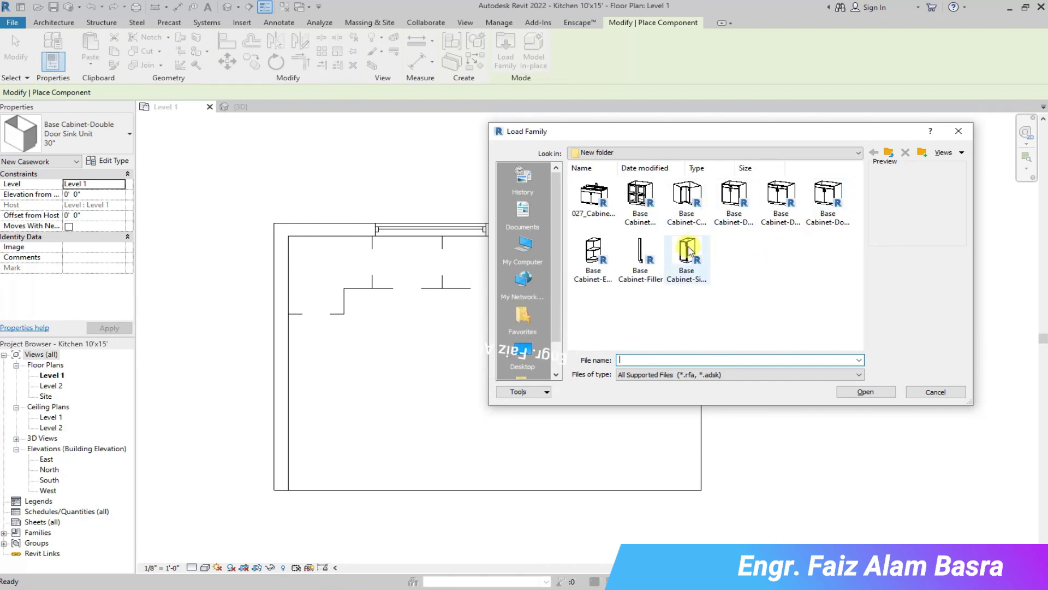
{"action": "left_click", "coordinate": [640, 197]}
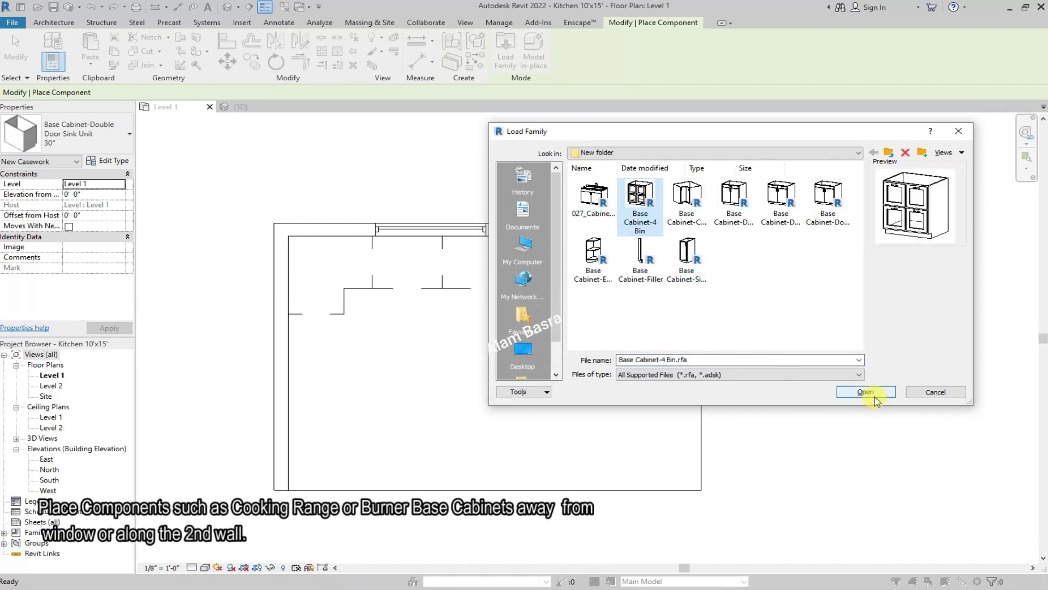
{"action": "left_click", "coordinate": [865, 392]}
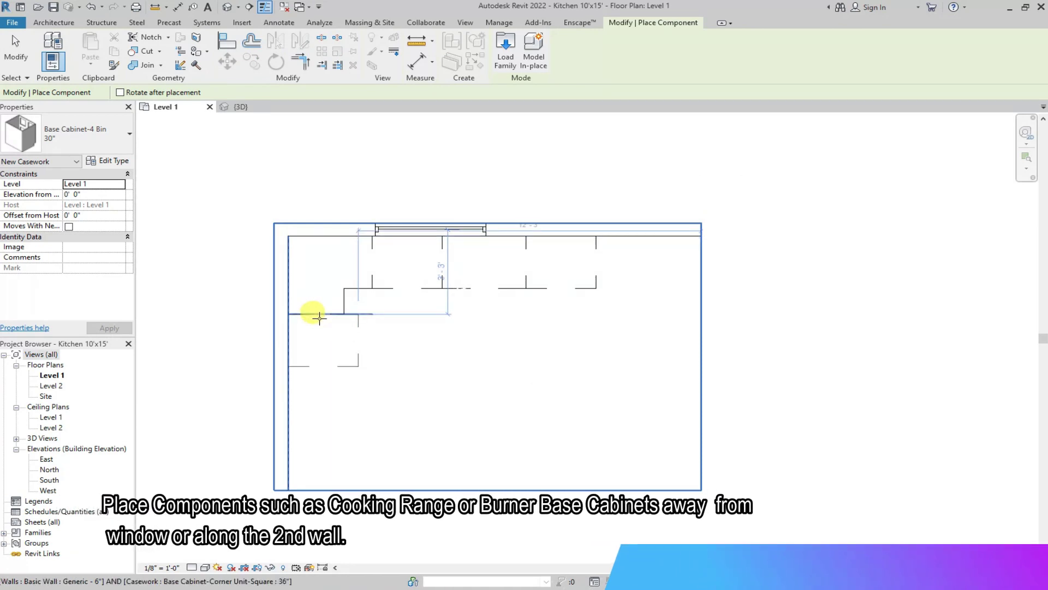
{"action": "left_click", "coordinate": [240, 106]}
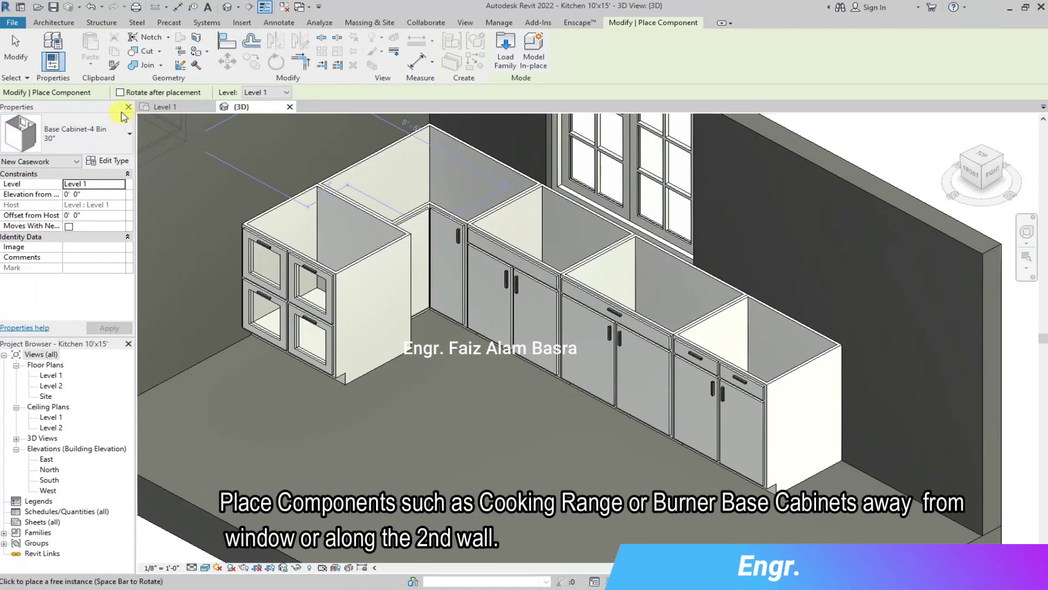
{"action": "left_click", "coordinate": [34, 66]}
- Drag the four-bin cabinet toward the corner and flip its facing direction
{"action": "left_click", "coordinate": [270, 224]}
{"action": "mouse_move", "coordinate": [317, 256]}
{"action": "left_mouse_down"}
{"action": "mouse_move", "coordinate": [360, 296]}
{"action": "mouse_move", "coordinate": [359, 371]}
{"action": "left_mouse_up"}
{"action": "left_click", "coordinate": [164, 106]}
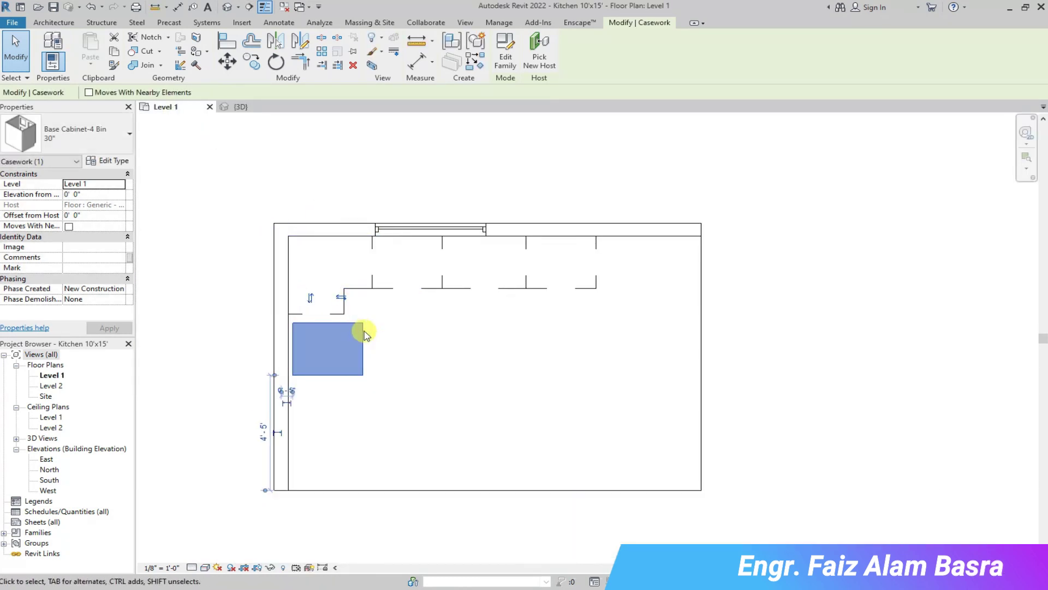
{"action": "key", "text": "space"}
{"action": "left_click", "coordinate": [250, 108]}
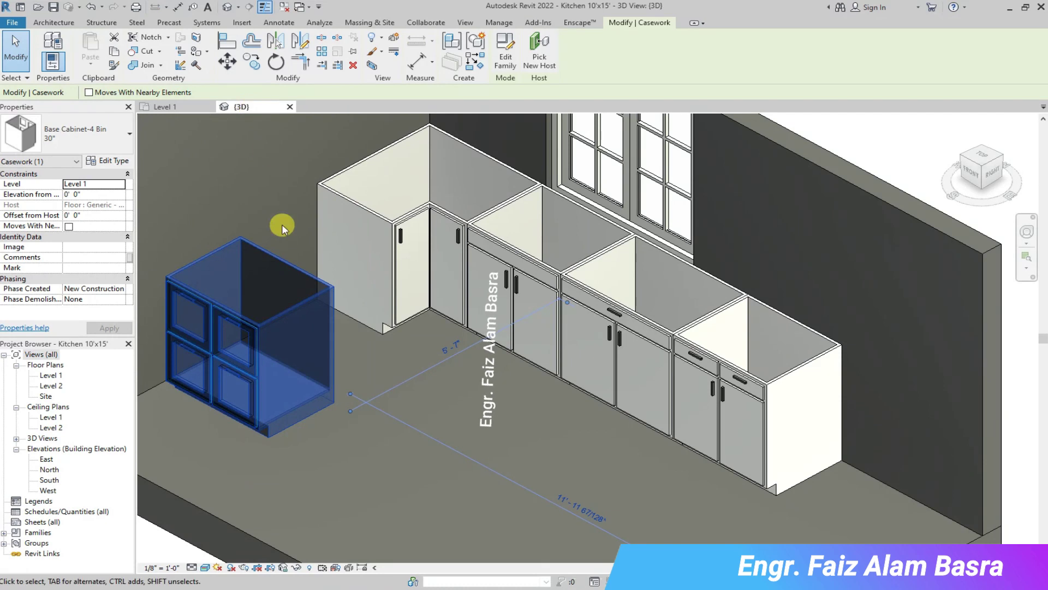
{"action": "key", "text": "space"}
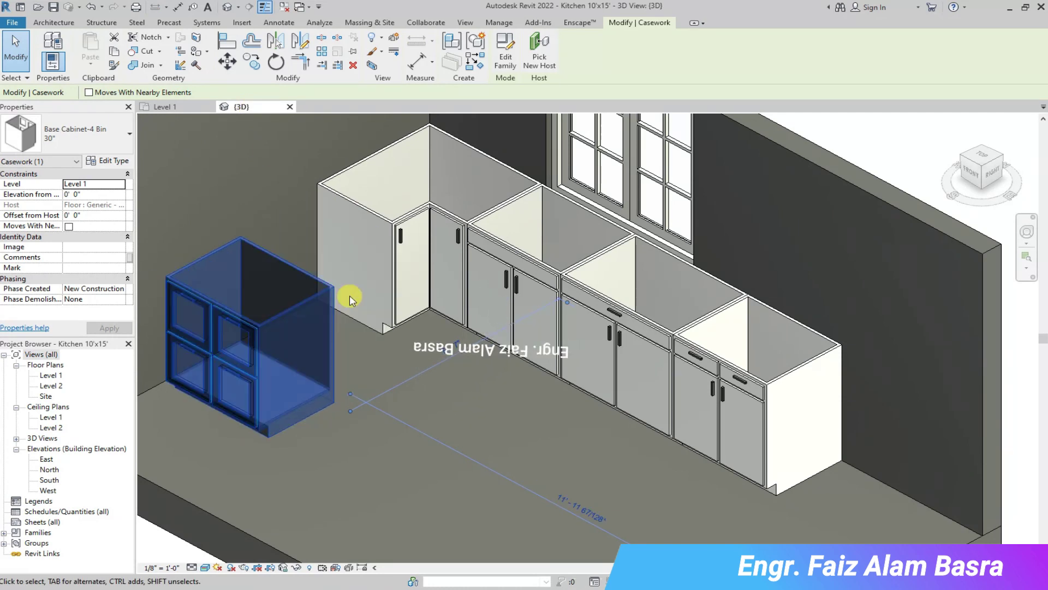
{"action": "key", "text": "ctrl+Tab"}
- Rotate the four-bin cabinet 90 degrees with RO so it faces the room
{"action": "left_click", "coordinate": [401, 431]}
{"action": "left_click", "coordinate": [362, 409]}
{"action": "key", "text": "r"}
{"action": "key", "text": "o"}
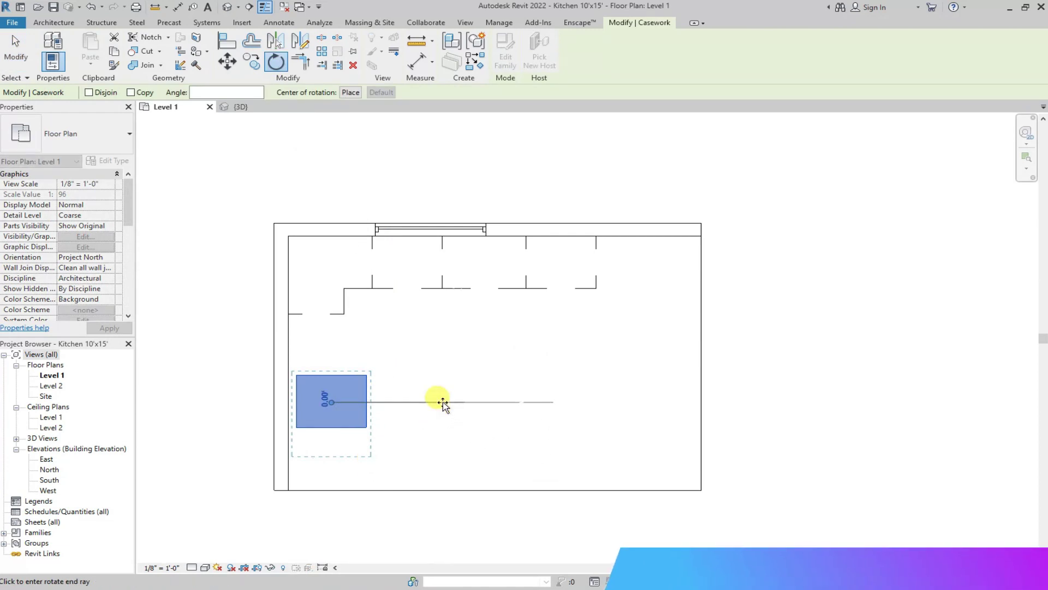
{"action": "left_click", "coordinate": [329, 336]}
{"action": "key", "text": "Escape"}
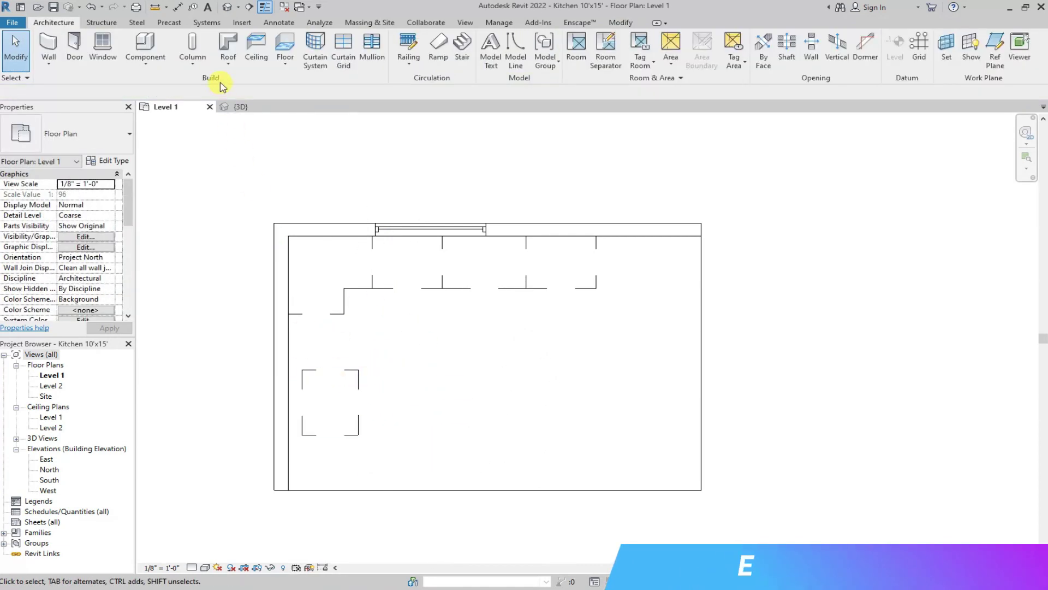
- Move the four-bin cabinet by its corner flush against the side wall
{"action": "left_click", "coordinate": [350, 380]}
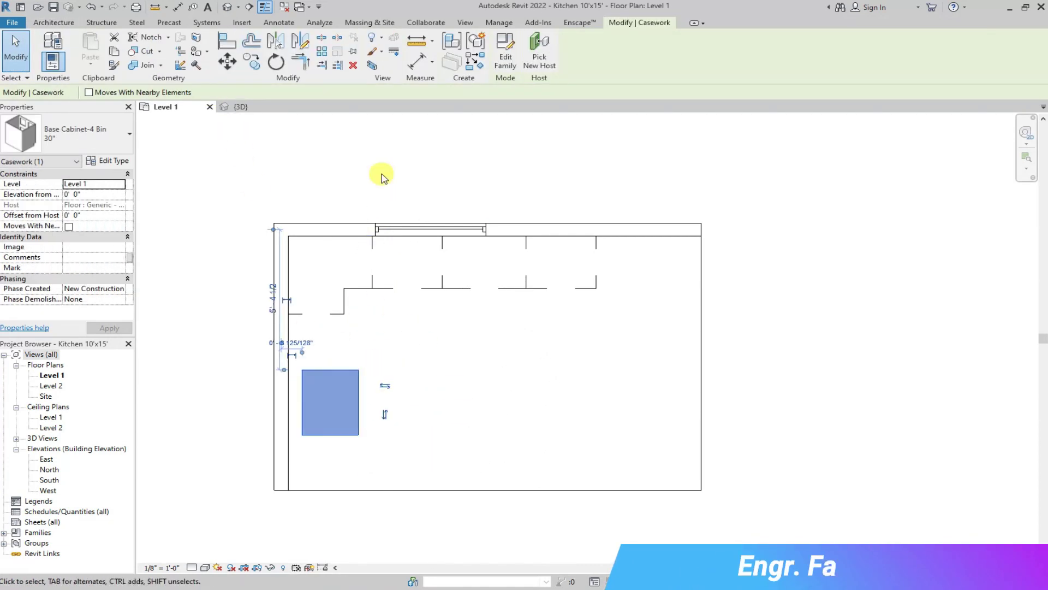
{"action": "left_click", "coordinate": [229, 61]}
{"action": "scroll", "coordinate": [349, 379], "scroll_direction": "up", "scroll_amount": 2}
{"action": "left_click", "coordinate": [371, 365]}
{"action": "left_click", "coordinate": [341, 266]}
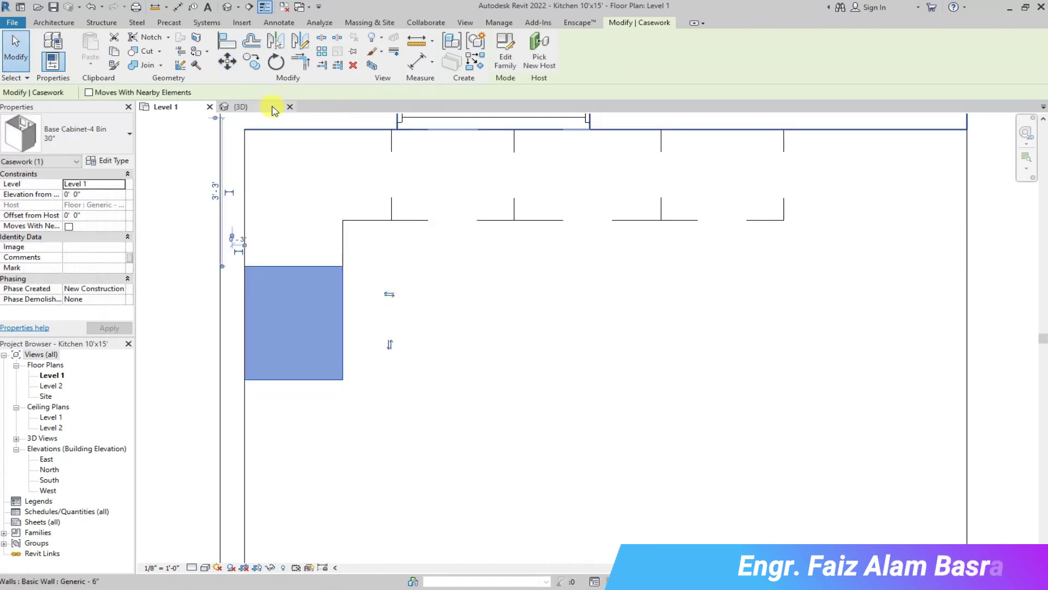
{"action": "key", "text": "ctrl+Tab"}
{"action": "key", "text": "Escape"}
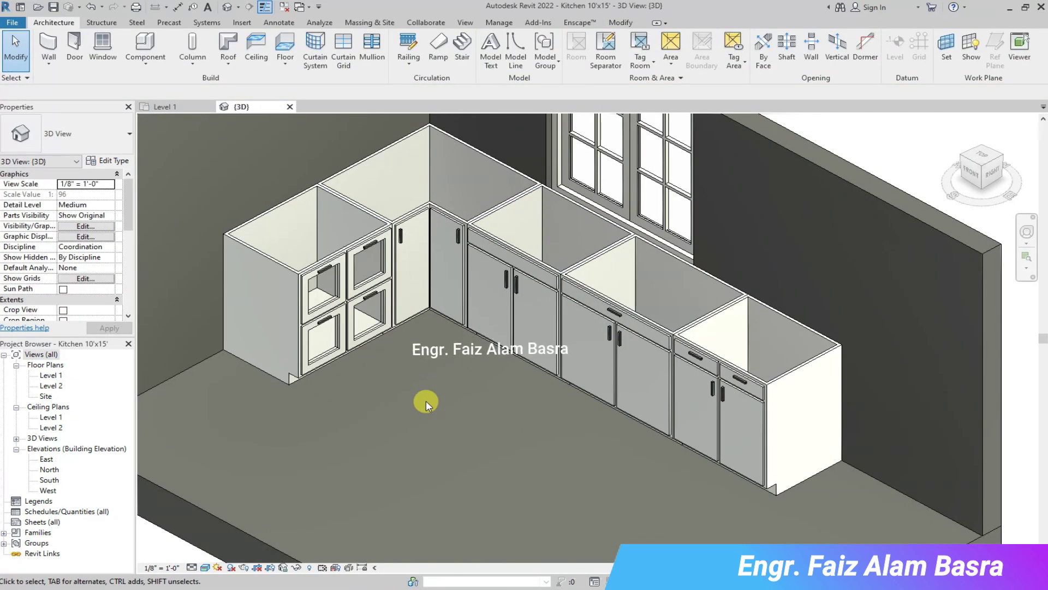
- Check the four-bin cabinet's type list in 3D, leaving it at 30"
{"action": "left_click", "coordinate": [337, 303]}
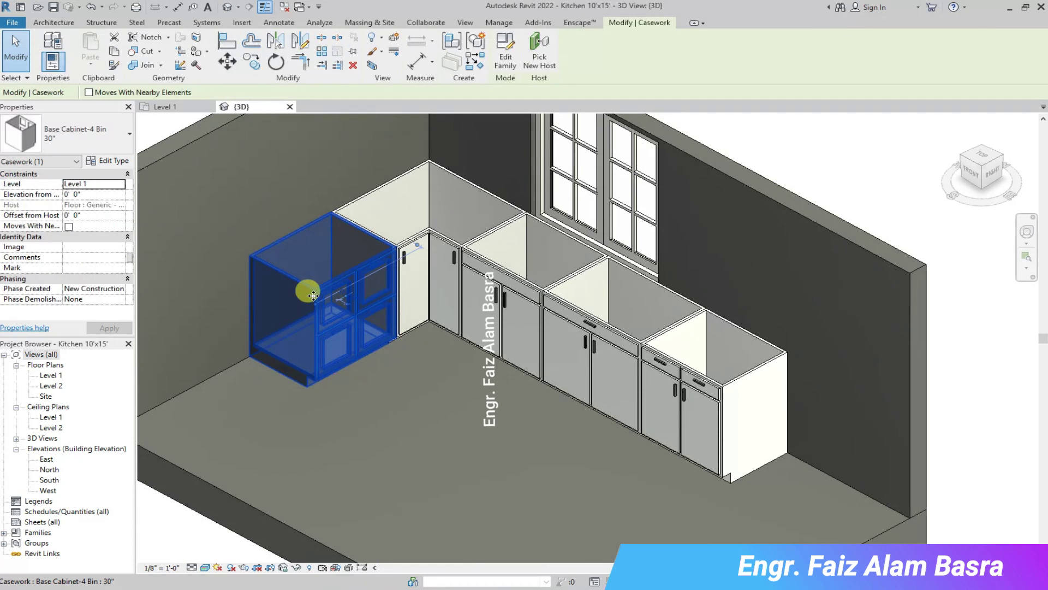
{"action": "left_click", "coordinate": [131, 137]}
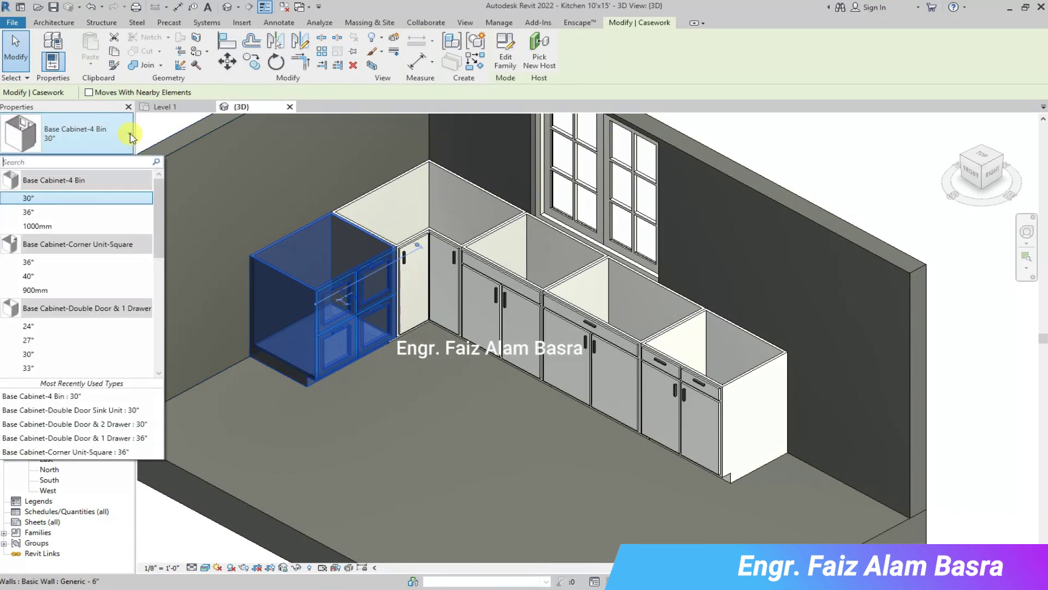
{"action": "key", "text": "Escape"}
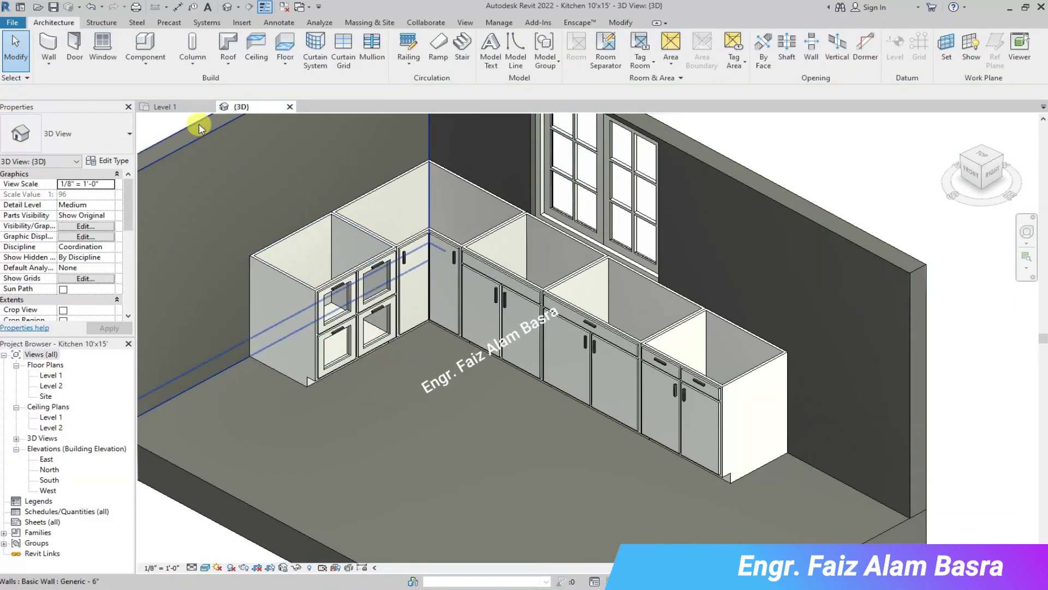
{"action": "left_click", "coordinate": [181, 107]}
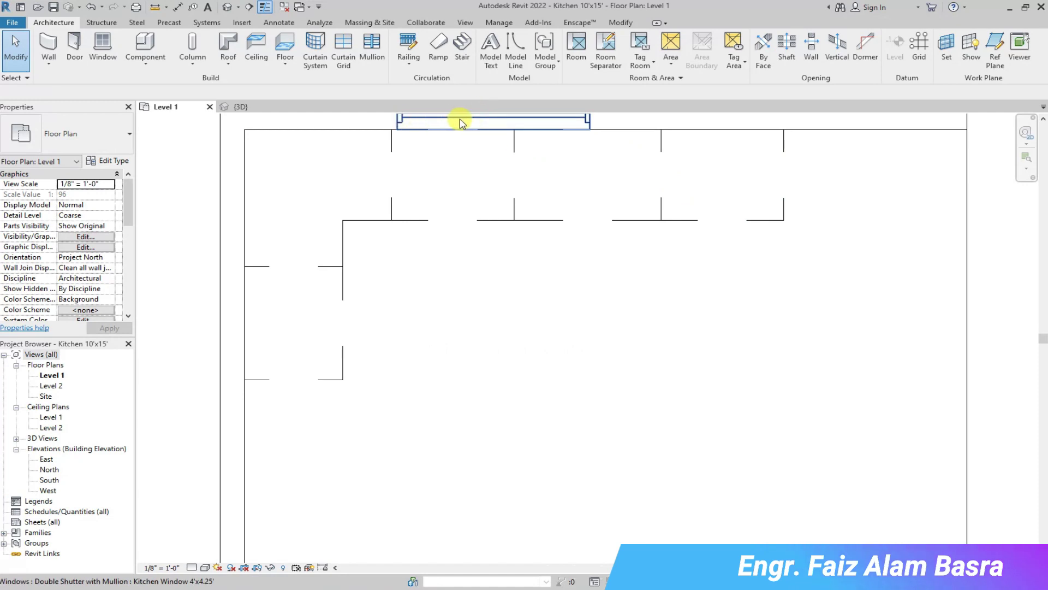
- Load the 12" Base Cabinet-Single Door w Sliding Drawers family for placement at the side run's end
{"action": "left_click", "coordinate": [145, 44]}
{"action": "left_click", "coordinate": [505, 46]}
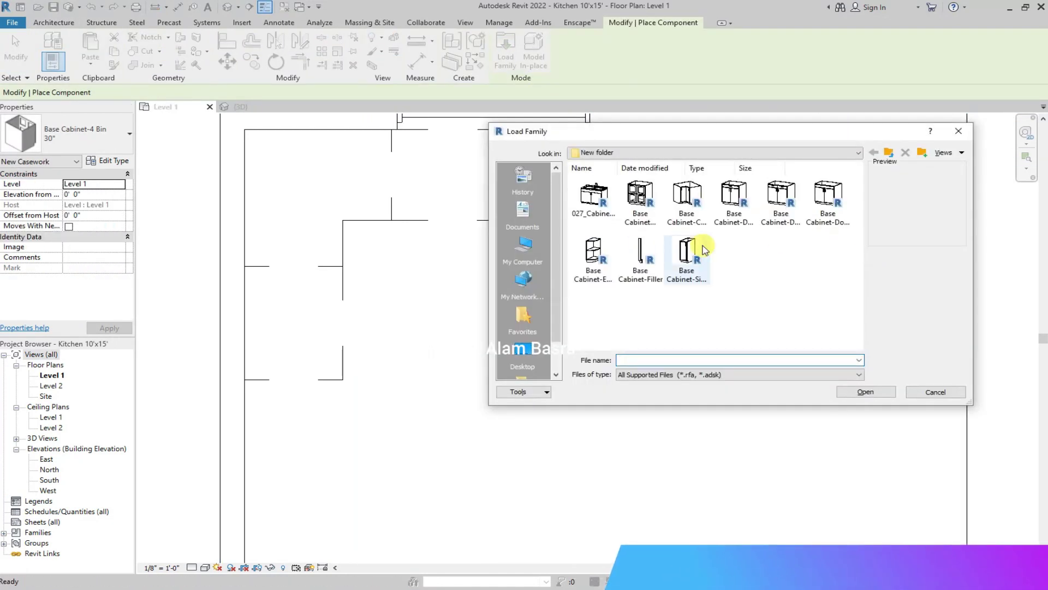
{"action": "left_click", "coordinate": [689, 250]}
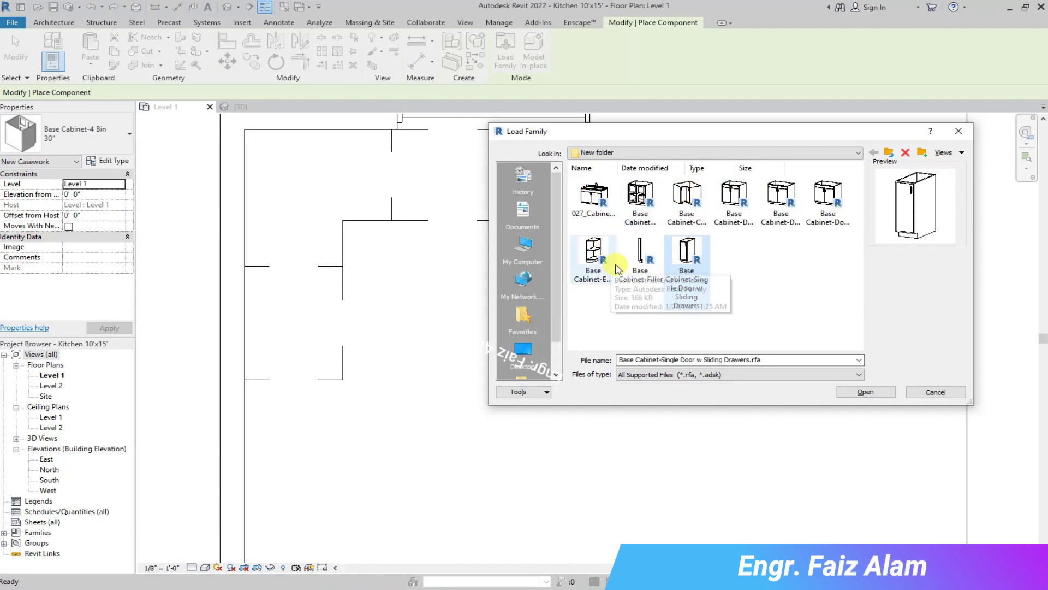
{"action": "left_click", "coordinate": [865, 391]}
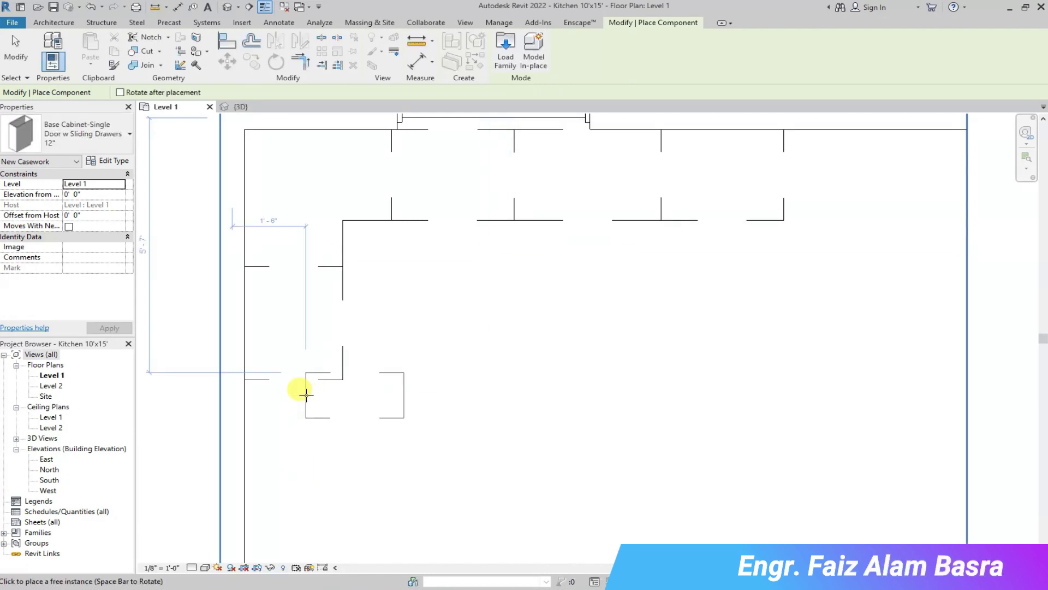
{"action": "left_click", "coordinate": [252, 405]}
{"action": "left_click", "coordinate": [258, 107]}
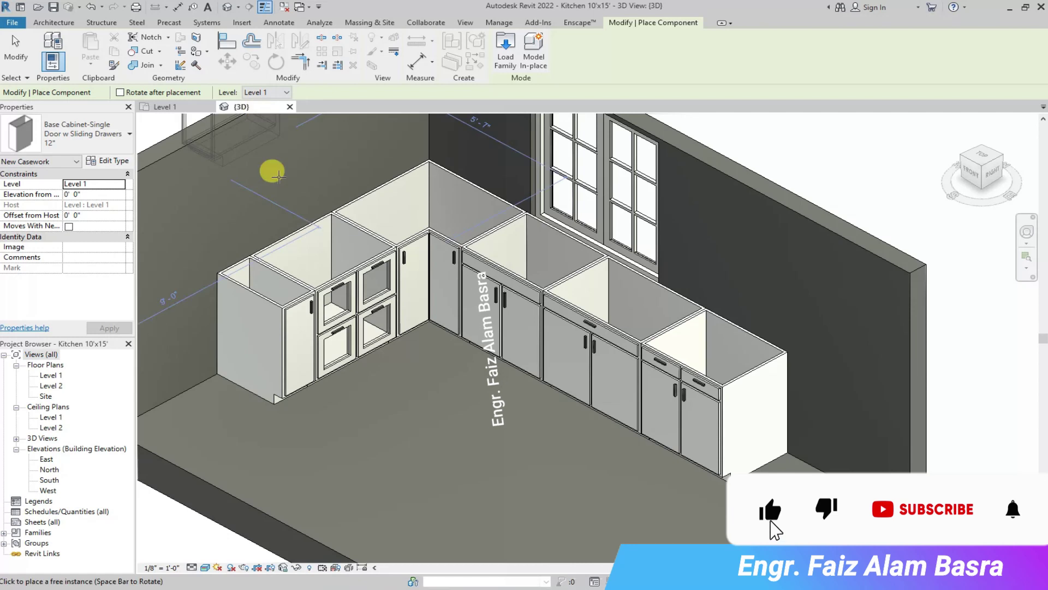
{"action": "key", "text": "Escape"}
{"action": "key", "text": "Escape"}
{"action": "scroll", "coordinate": [447, 346], "scroll_direction": "up", "scroll_amount": 3}
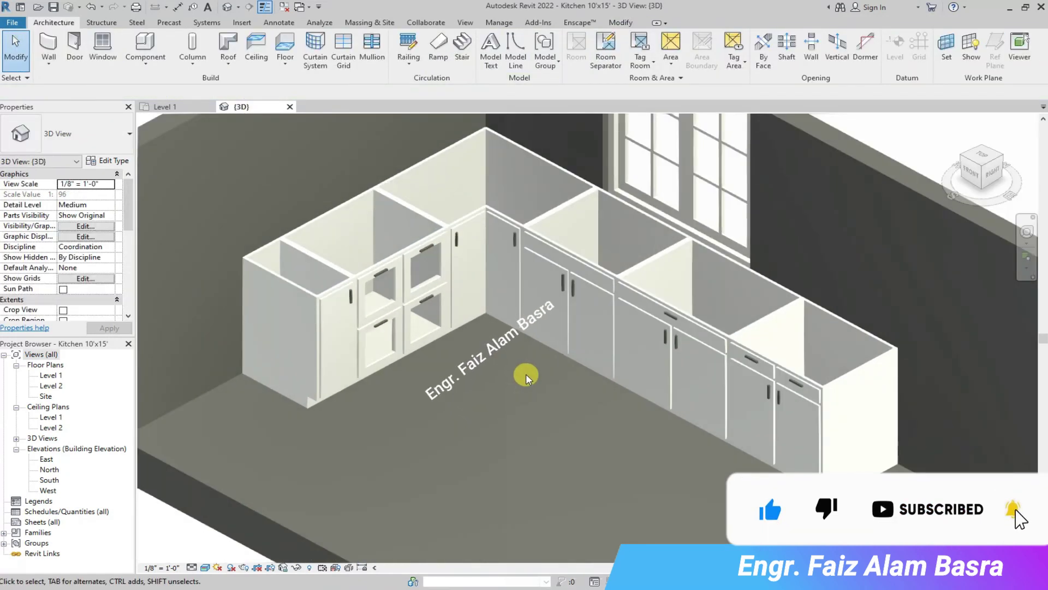
{"action": "left_click", "coordinate": [199, 112]}
- Load the 12" Base Cabinet-End w Shelves, rotate its preview, and place it at the wall corner
{"action": "left_click", "coordinate": [145, 44]}
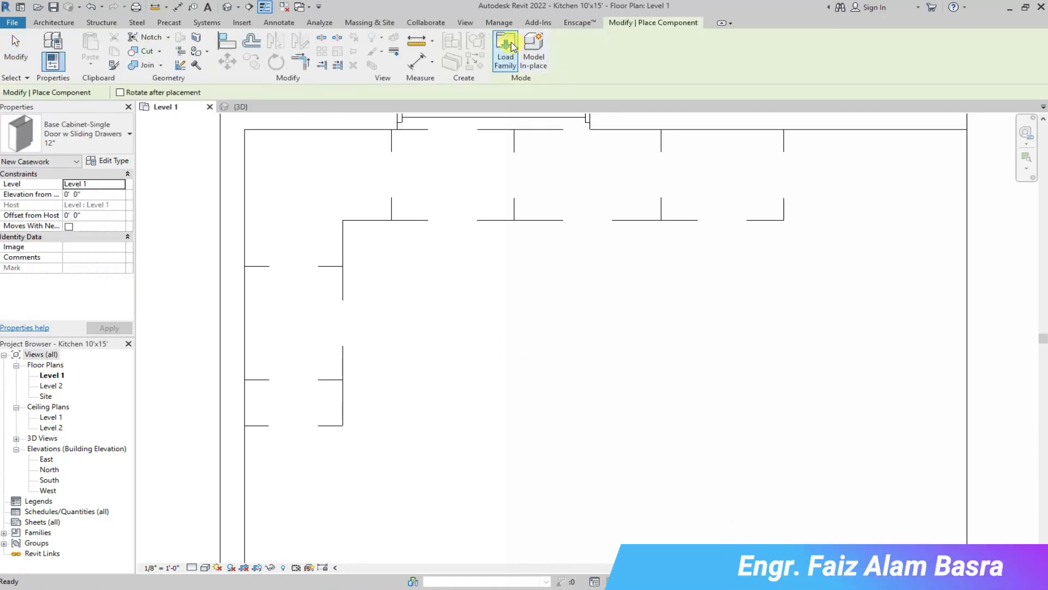
{"action": "left_click", "coordinate": [505, 49]}
{"action": "left_click", "coordinate": [615, 266]}
{"action": "left_click", "coordinate": [866, 391]}
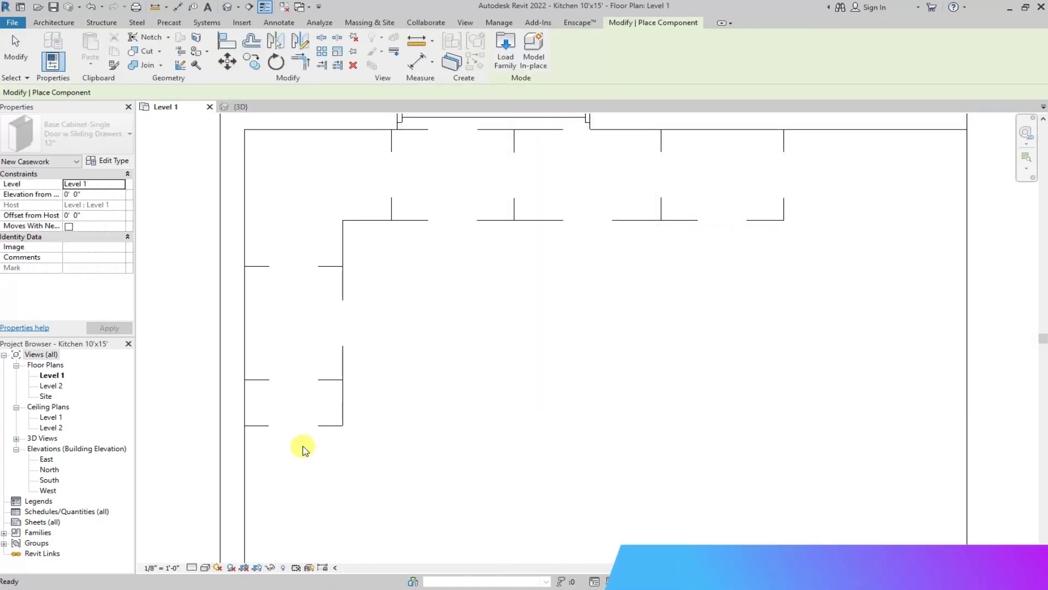
{"action": "scroll", "coordinate": [272, 428], "scroll_direction": "up", "scroll_amount": 3}
{"action": "key", "text": "space"}
{"action": "key", "text": "space"}
{"action": "key", "text": "space"}
{"action": "key", "text": "space"}
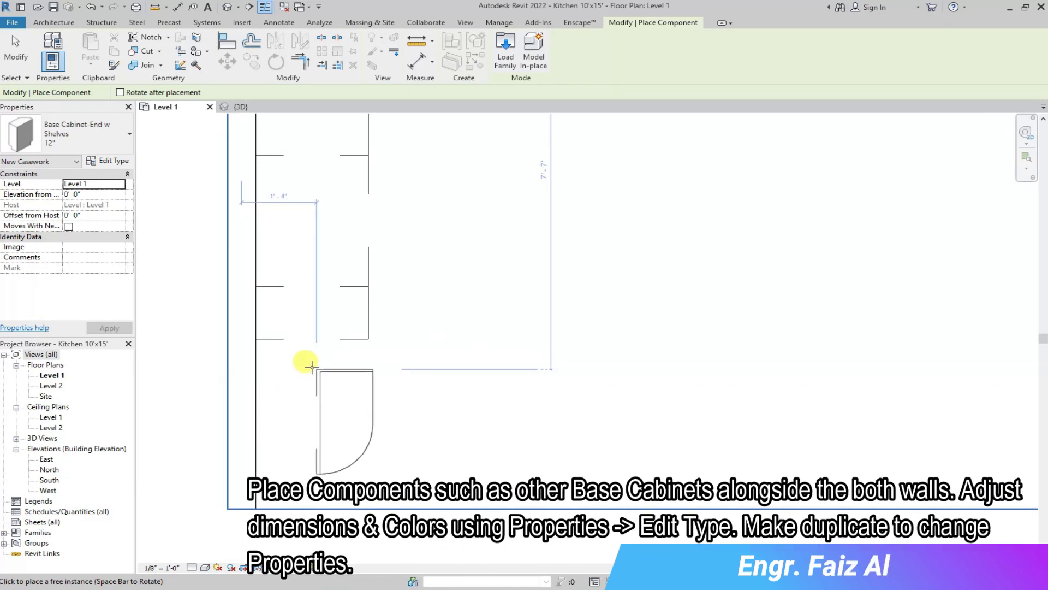
{"action": "key", "text": "space"}
{"action": "left_click", "coordinate": [256, 339]}
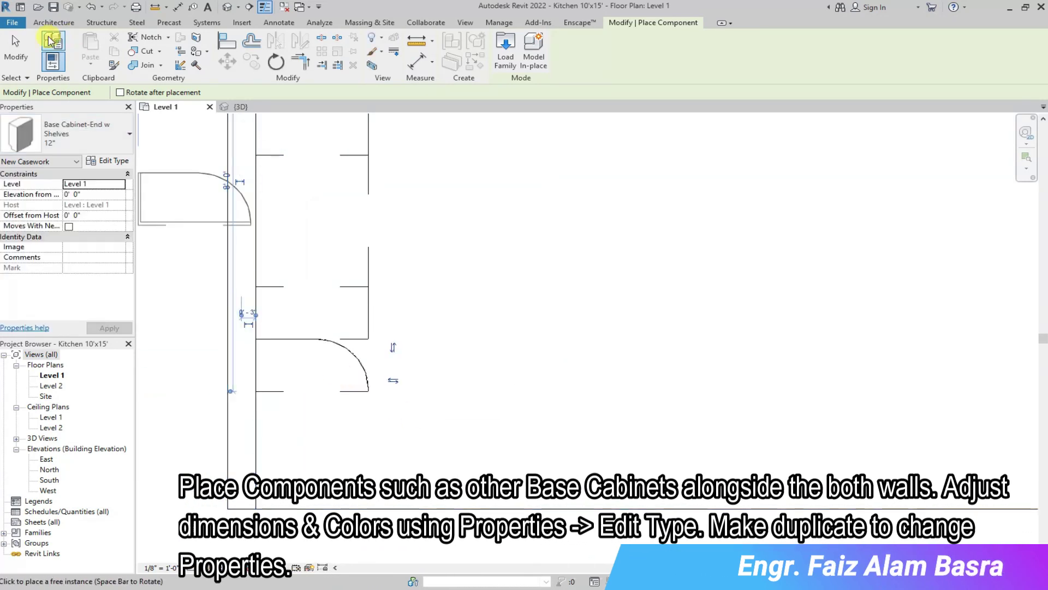
{"action": "key", "text": "Escape"}
- Flip the end cabinet and move it flush against the cabinet row, checking in 3D
{"action": "left_click", "coordinate": [335, 382]}
{"action": "left_click", "coordinate": [393, 347]}
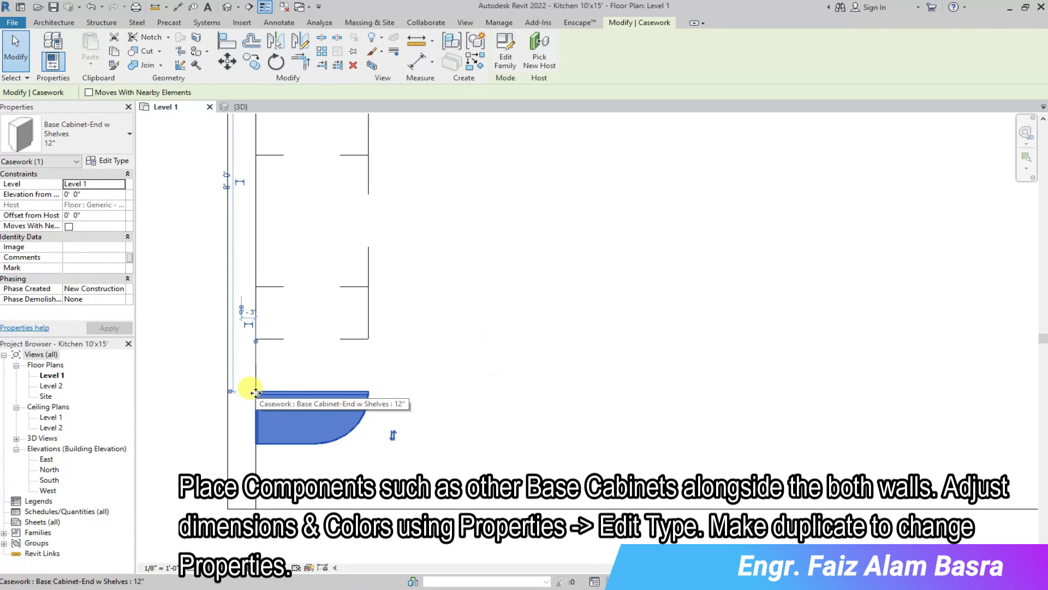
{"action": "scroll", "coordinate": [266, 365], "scroll_direction": "up", "scroll_amount": 2}
{"action": "left_click", "coordinate": [227, 63]}
{"action": "left_click", "coordinate": [239, 382]}
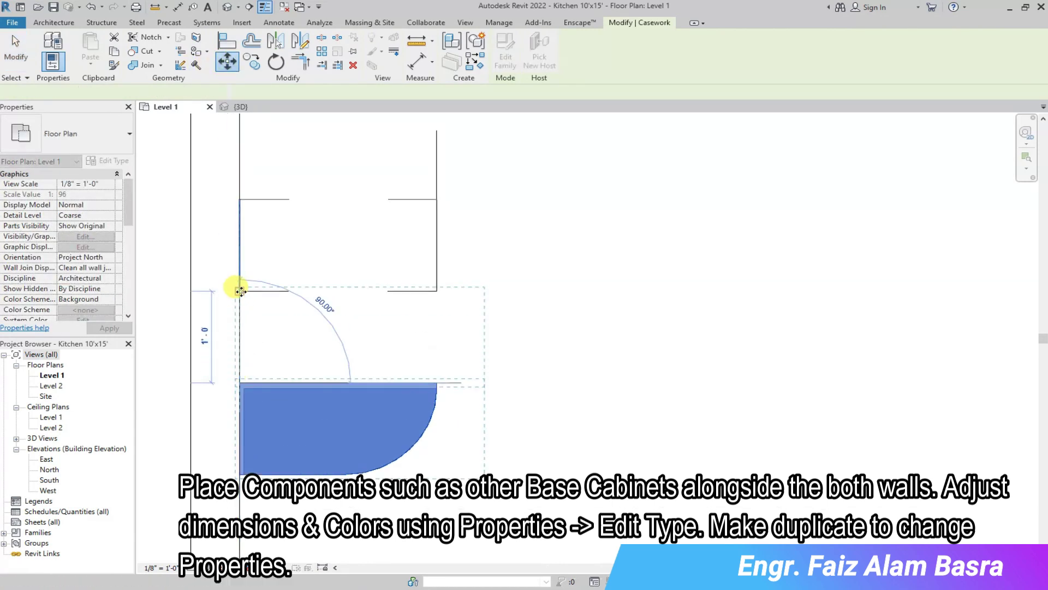
{"action": "left_click", "coordinate": [239, 291]}
{"action": "key", "text": "Escape"}
{"action": "left_click", "coordinate": [240, 107]}
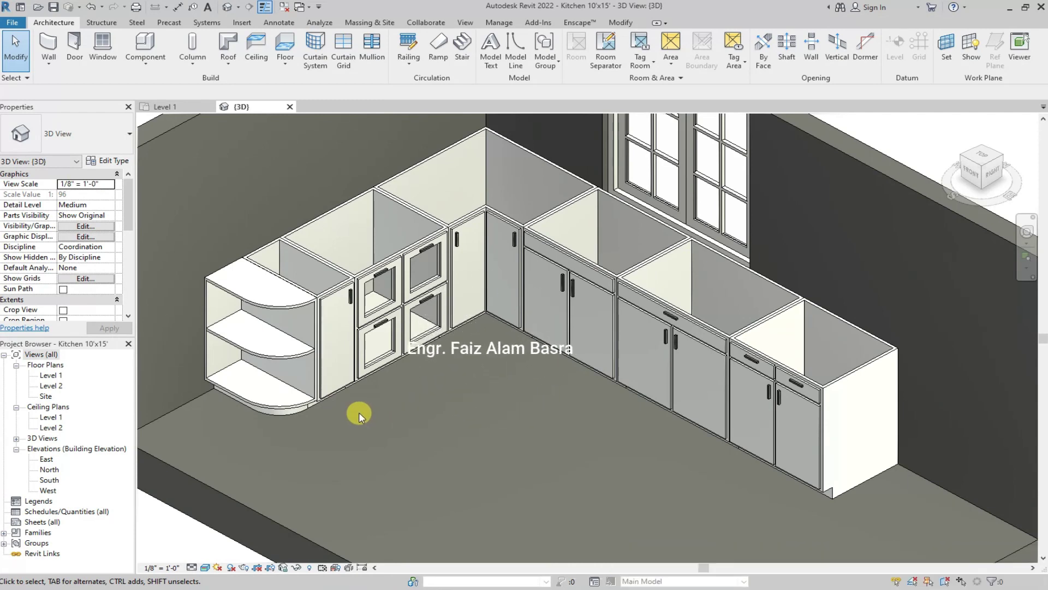
{"action": "left_click", "coordinate": [166, 106]}
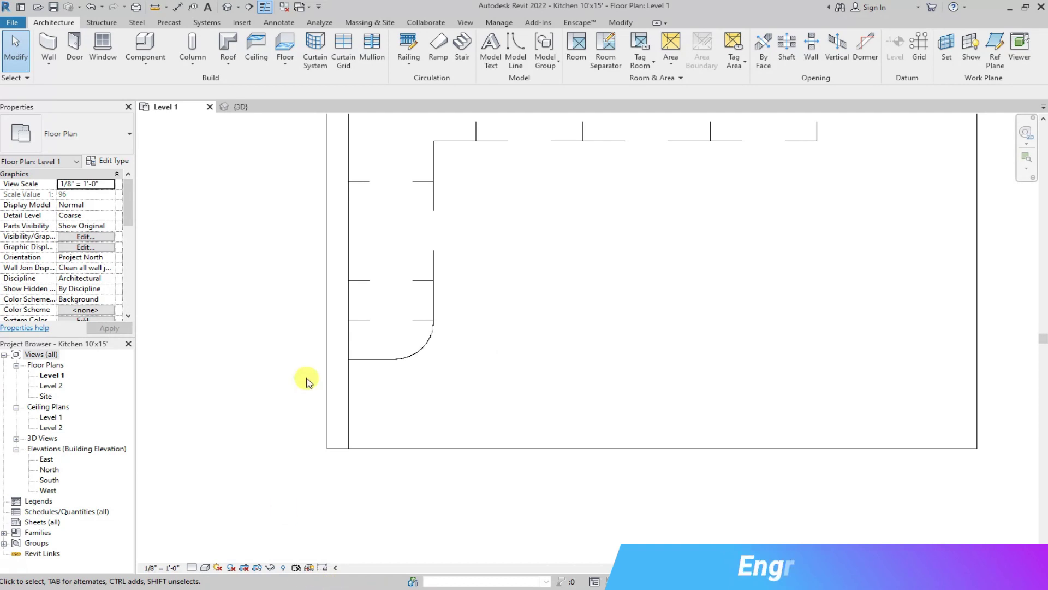
- Load 027_Cabinet_Double_Door_w_Double_Sink.rfa and place one double-sink cabinet in the kitchen plan
{"action": "left_click", "coordinate": [168, 54]}
{"action": "left_click", "coordinate": [506, 52]}
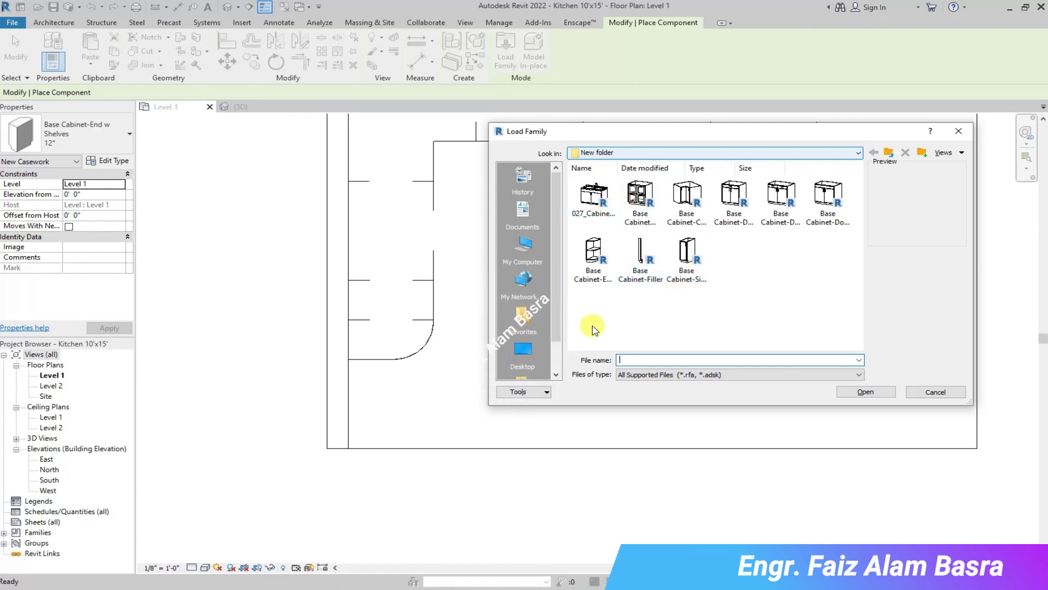
{"action": "left_click", "coordinate": [594, 195]}
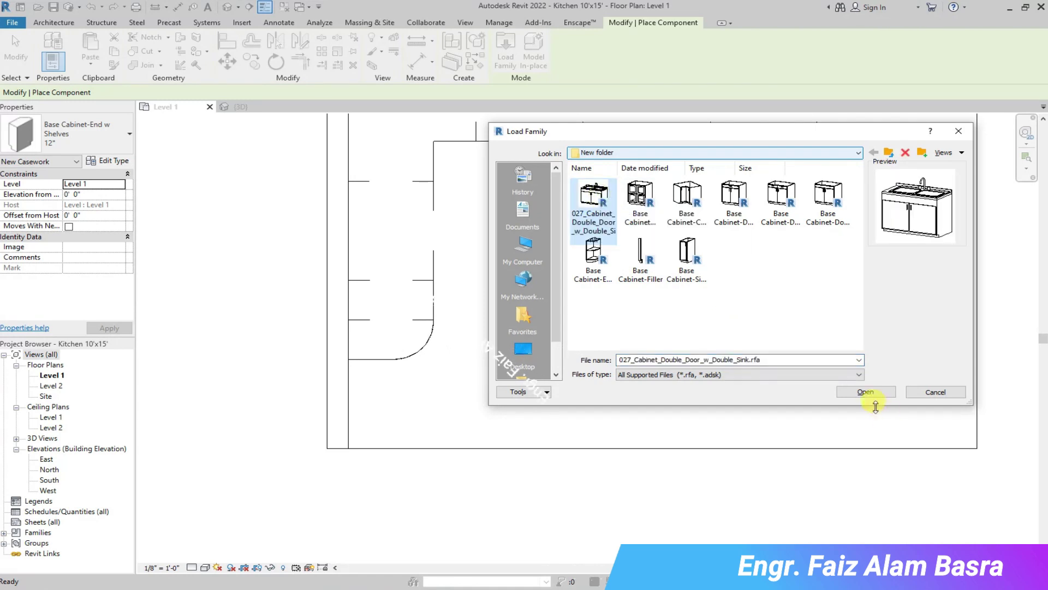
{"action": "left_click", "coordinate": [867, 393]}
{"action": "scroll", "coordinate": [584, 404], "scroll_direction": "down", "scroll_amount": 3}
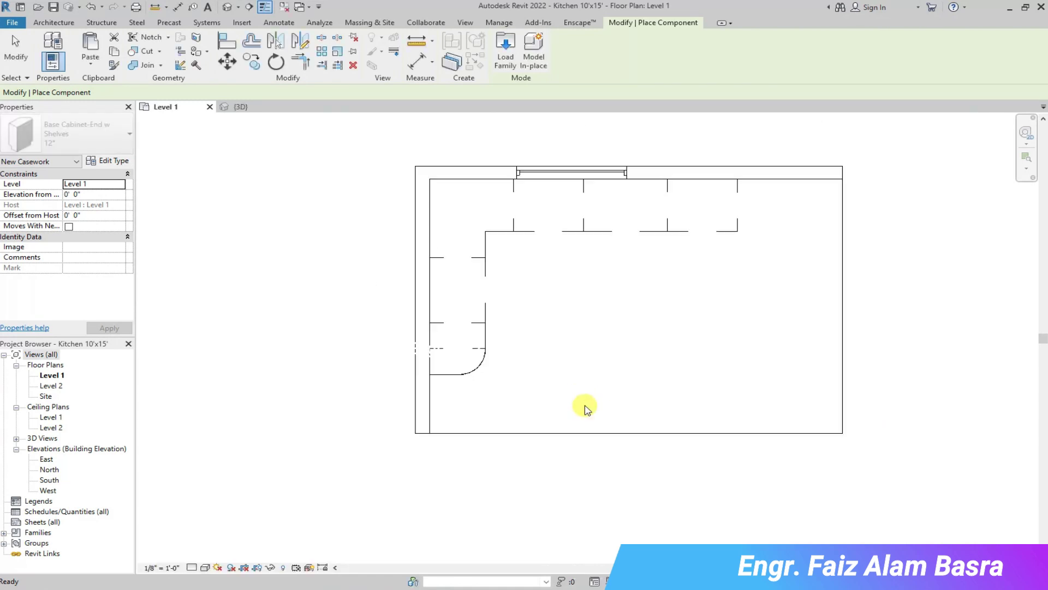
{"action": "left_click", "coordinate": [568, 255]}
{"action": "key", "text": "Escape"}
{"action": "key", "text": "Escape"}
{"action": "scroll", "coordinate": [546, 155], "scroll_direction": "up", "scroll_amount": 3}
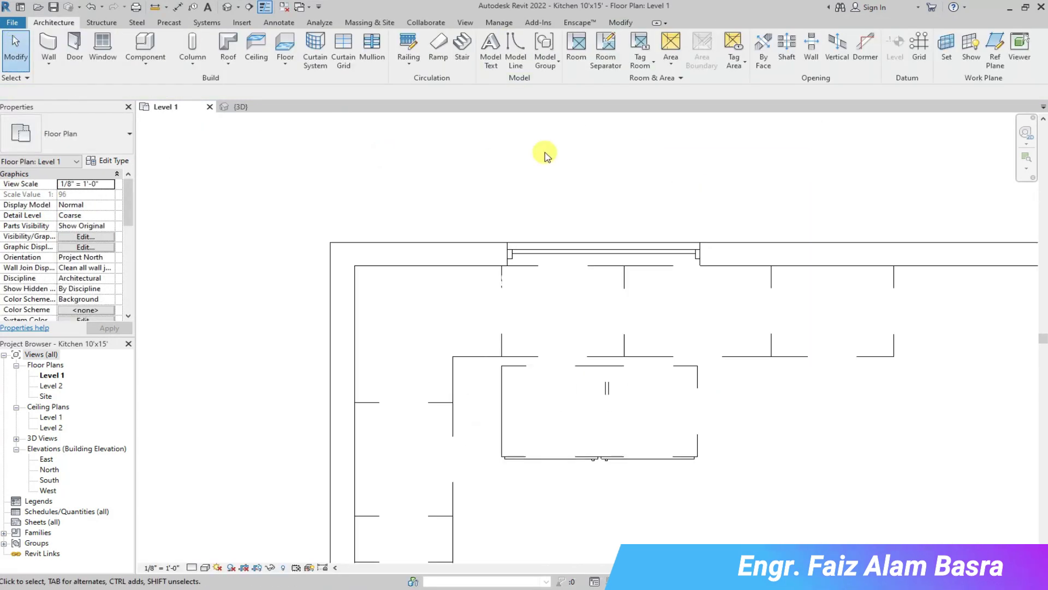
- Shift the right-hand base cabinet and the 30-inch sink unit rightward to clear the window area
{"action": "left_click", "coordinate": [812, 326]}
{"action": "left_click_drag", "start_coordinate": [782, 346], "coordinate": [908, 346]}
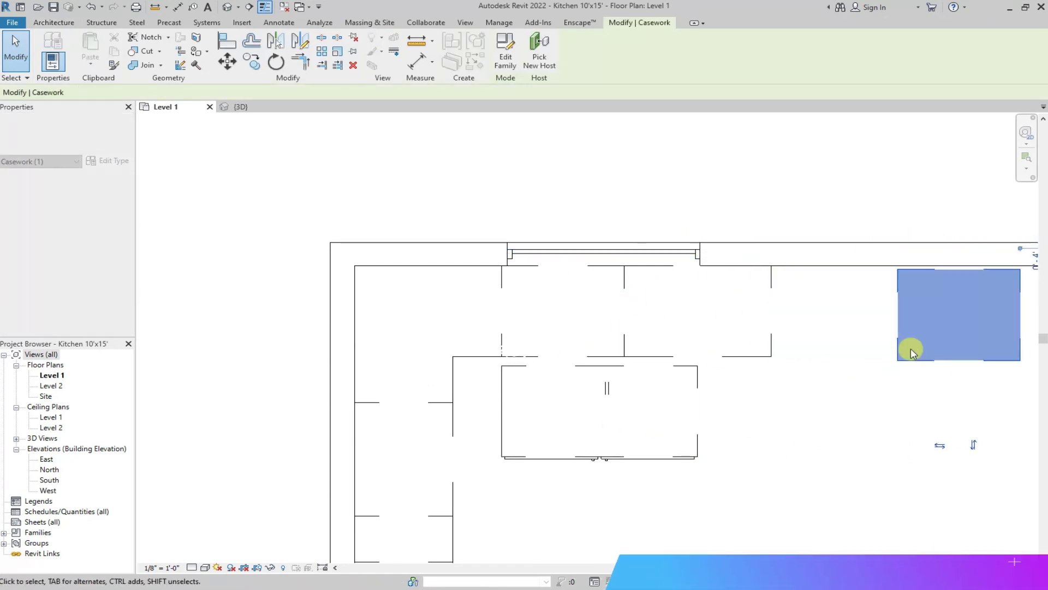
{"action": "left_click", "coordinate": [640, 320]}
{"action": "left_click", "coordinate": [606, 341]}
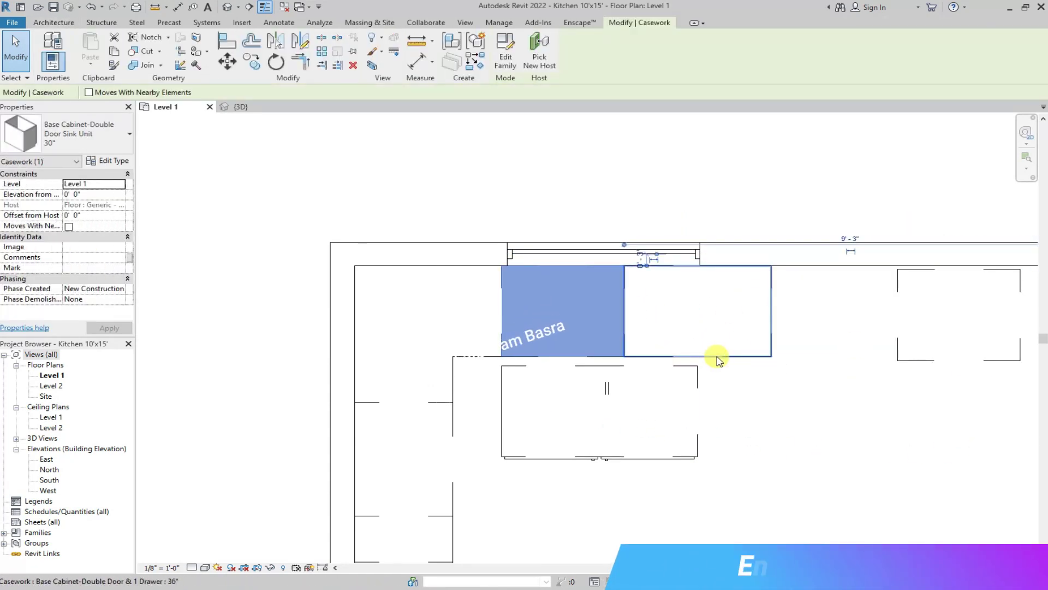
{"action": "left_click", "coordinate": [240, 106]}
{"action": "left_click", "coordinate": [169, 106]}
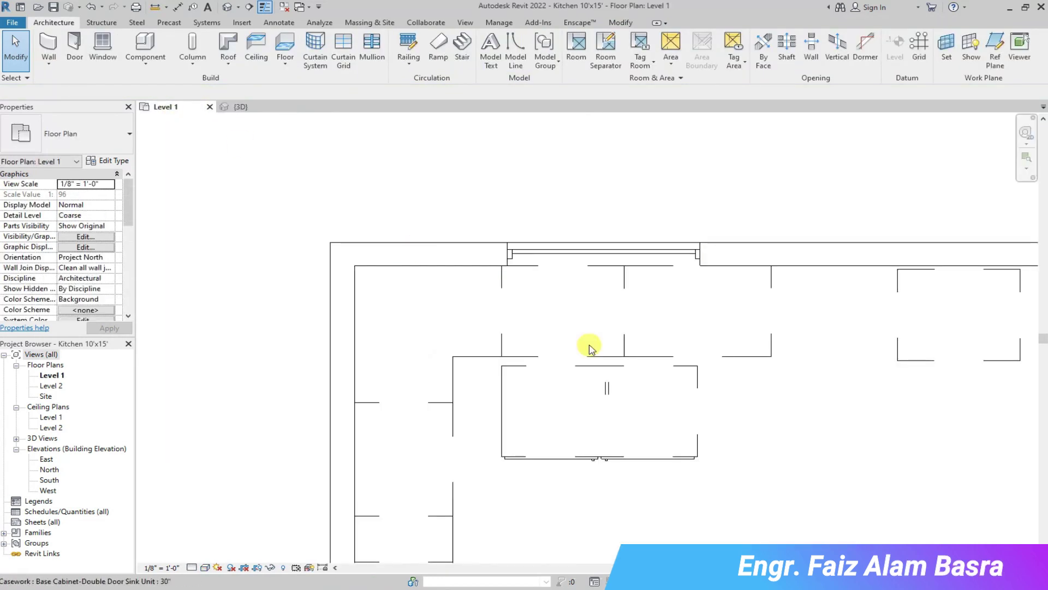
{"action": "left_click", "coordinate": [740, 349]}
{"action": "mouse_move", "coordinate": [775, 305]}
{"action": "left_mouse_down"}
{"action": "mouse_move", "coordinate": [887, 306]}
{"action": "mouse_move", "coordinate": [624, 335]}
{"action": "left_mouse_up"}
{"action": "key", "text": "Escape"}
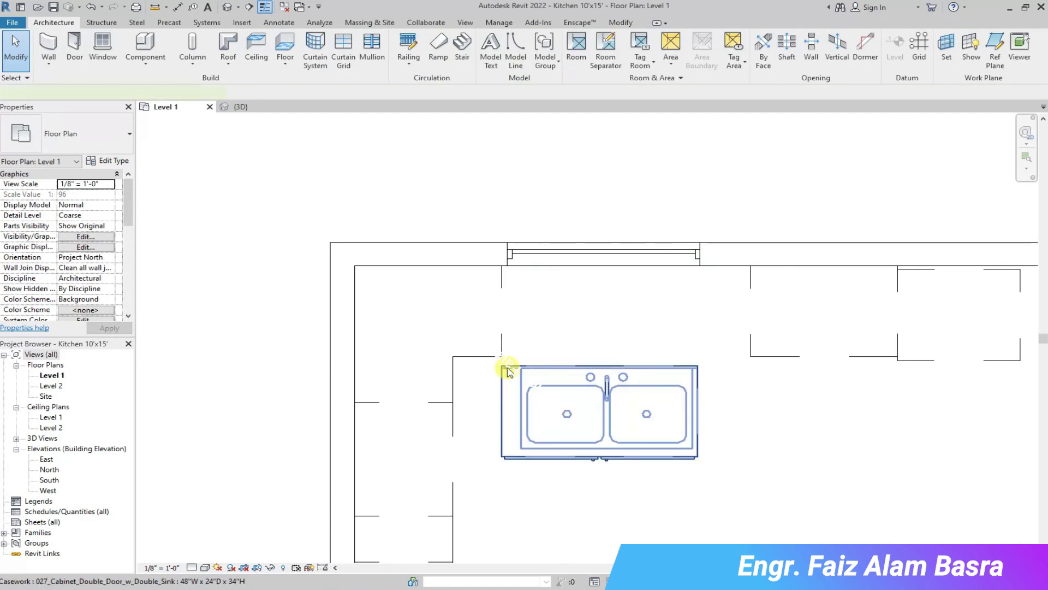
- Move the double-sink cabinet by its corner against the back wall beneath the window
{"action": "left_click", "coordinate": [508, 372]}
{"action": "left_click", "coordinate": [234, 64]}
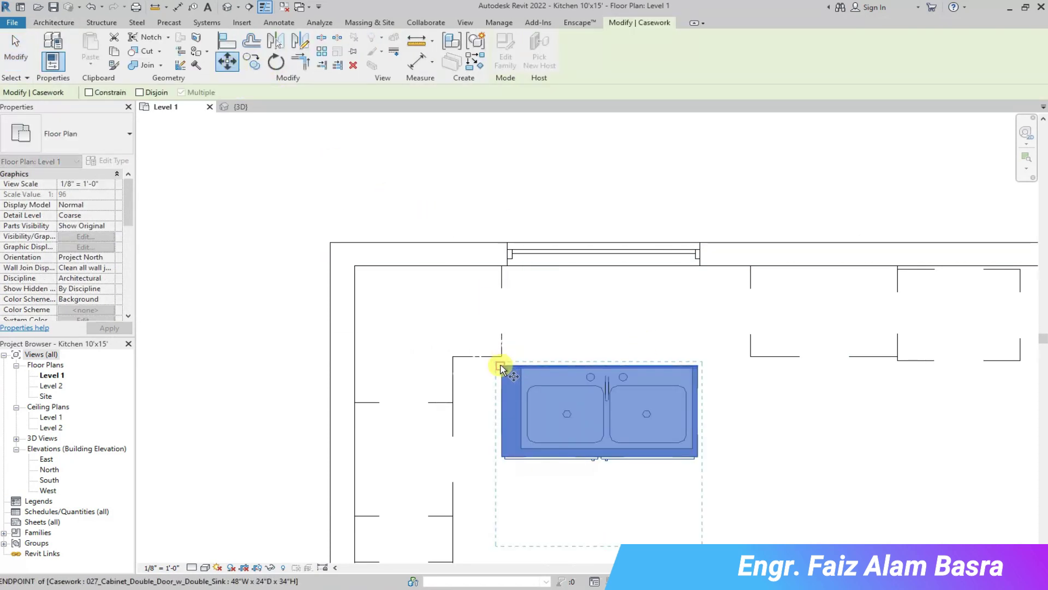
{"action": "scroll", "coordinate": [502, 267], "scroll_direction": "up", "scroll_amount": 2}
{"action": "left_click", "coordinate": [502, 268]}
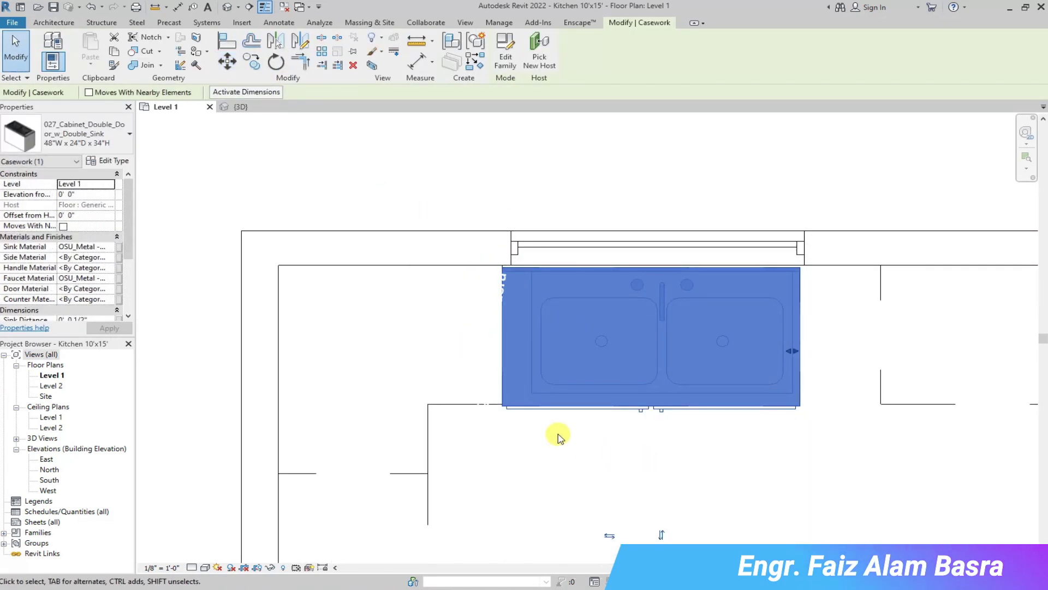
{"action": "left_click", "coordinate": [557, 435]}
{"action": "scroll", "coordinate": [508, 327], "scroll_direction": "up", "scroll_amount": 1}
{"action": "left_click", "coordinate": [534, 264]}
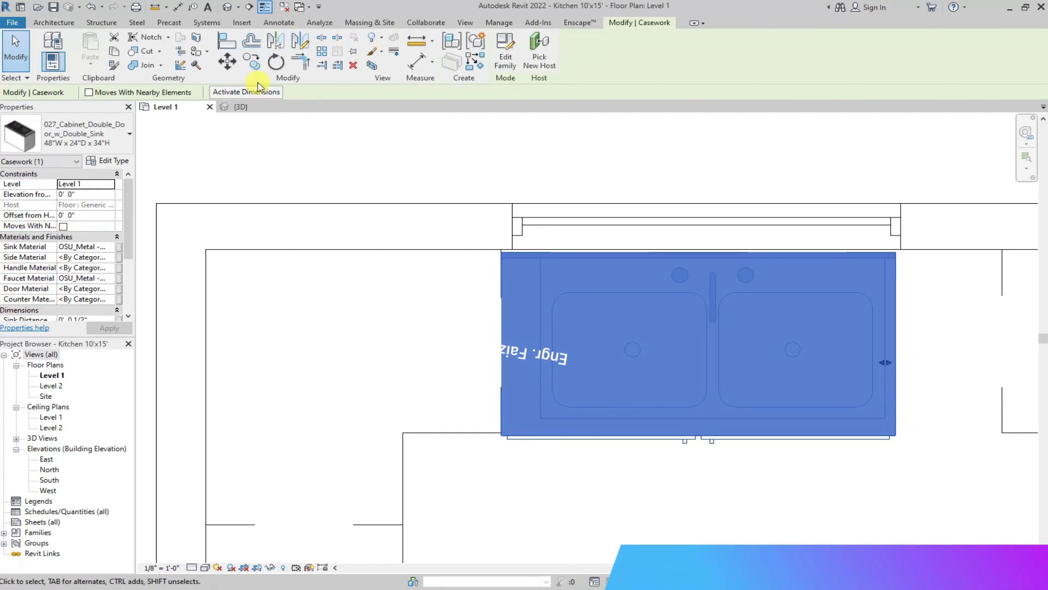
{"action": "left_click", "coordinate": [227, 61]}
{"action": "scroll", "coordinate": [524, 455], "scroll_direction": "up", "scroll_amount": 2}
{"action": "left_click", "coordinate": [468, 416]}
{"action": "key", "text": "Escape"}
{"action": "scroll", "coordinate": [529, 447], "scroll_direction": "down", "scroll_amount": 3}
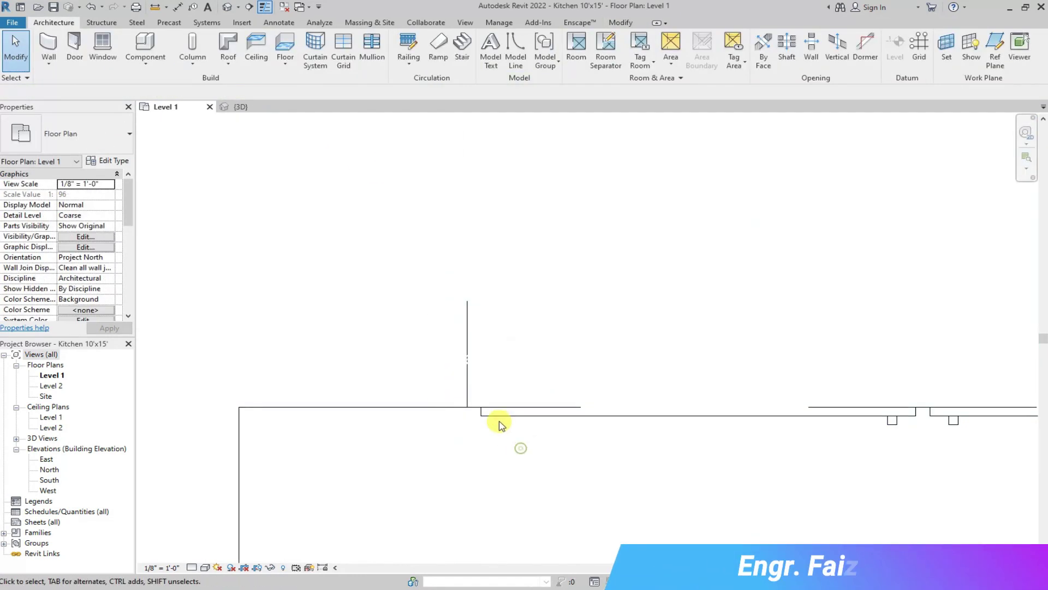
{"action": "key", "text": "ctrl+Tab"}
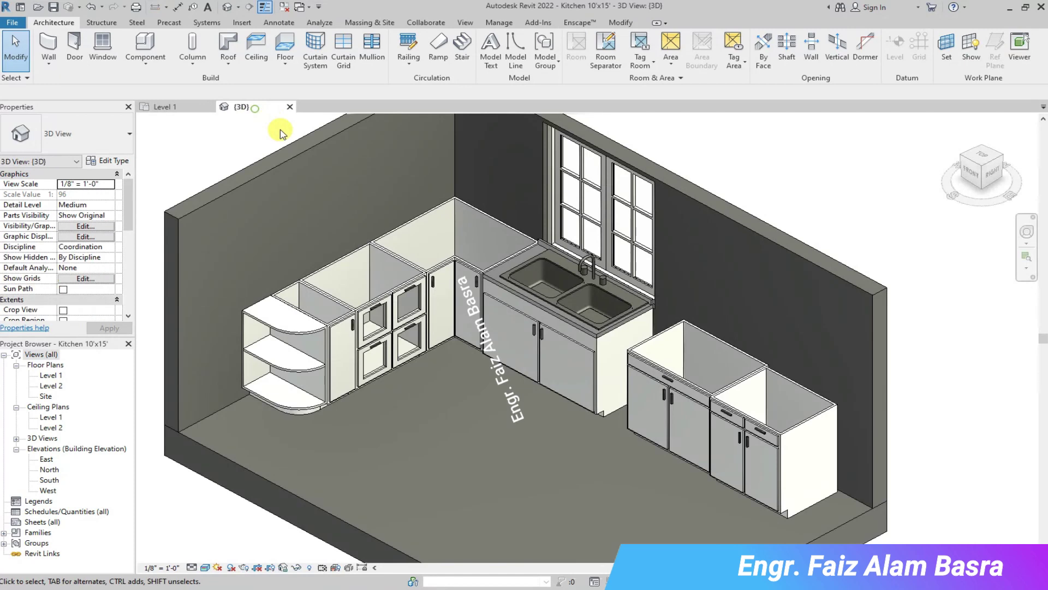
- Zoom in on the double-sink cabinet in 3D, zoom back out, and return to Level 1
{"action": "scroll", "coordinate": [410, 293], "scroll_direction": "up", "scroll_amount": 2}
{"action": "scroll", "coordinate": [412, 290], "scroll_direction": "up", "scroll_amount": 1}
{"action": "scroll", "coordinate": [417, 295], "scroll_direction": "up", "scroll_amount": 1}
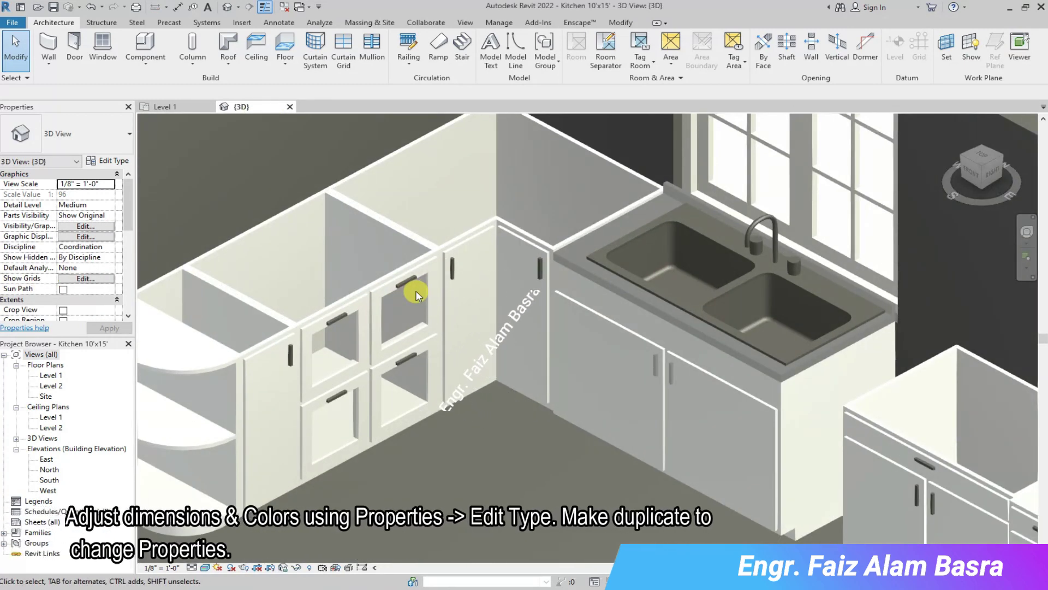
{"action": "scroll", "coordinate": [345, 319], "scroll_direction": "down", "scroll_amount": 4}
{"action": "key", "text": "ctrl+Tab"}
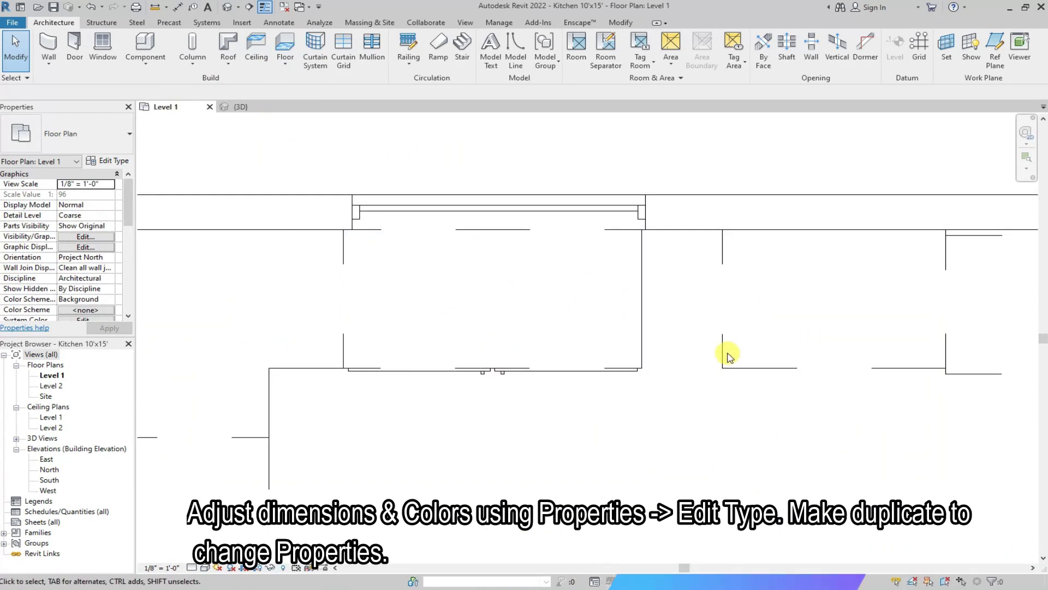
- Move the two right-hand base cabinets left so they butt against the double-sink cabinet
{"action": "left_click", "coordinate": [726, 293]}
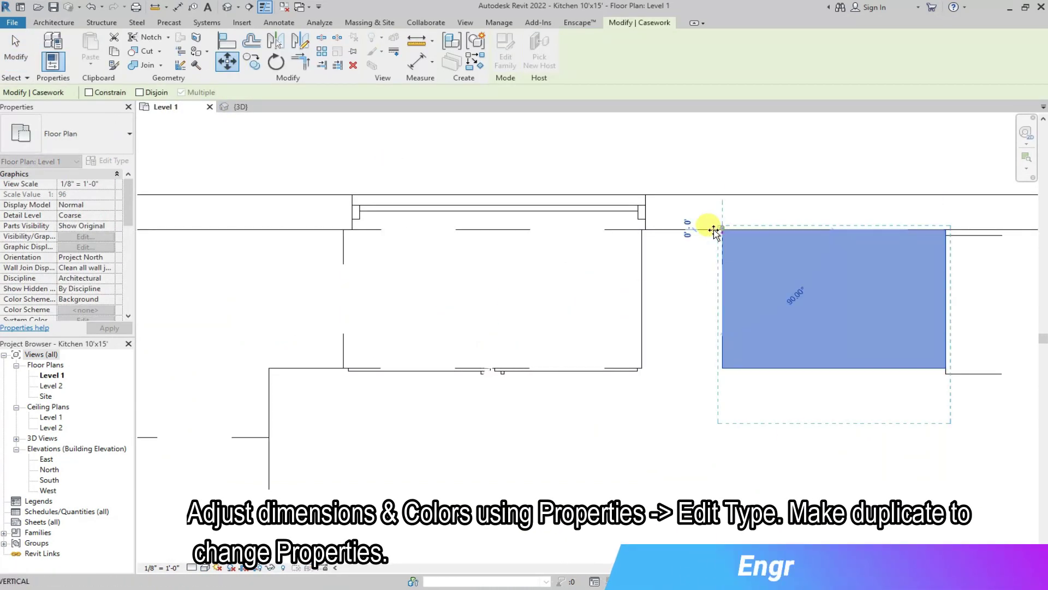
{"action": "left_click", "coordinate": [642, 232]}
{"action": "left_click", "coordinate": [947, 236]}
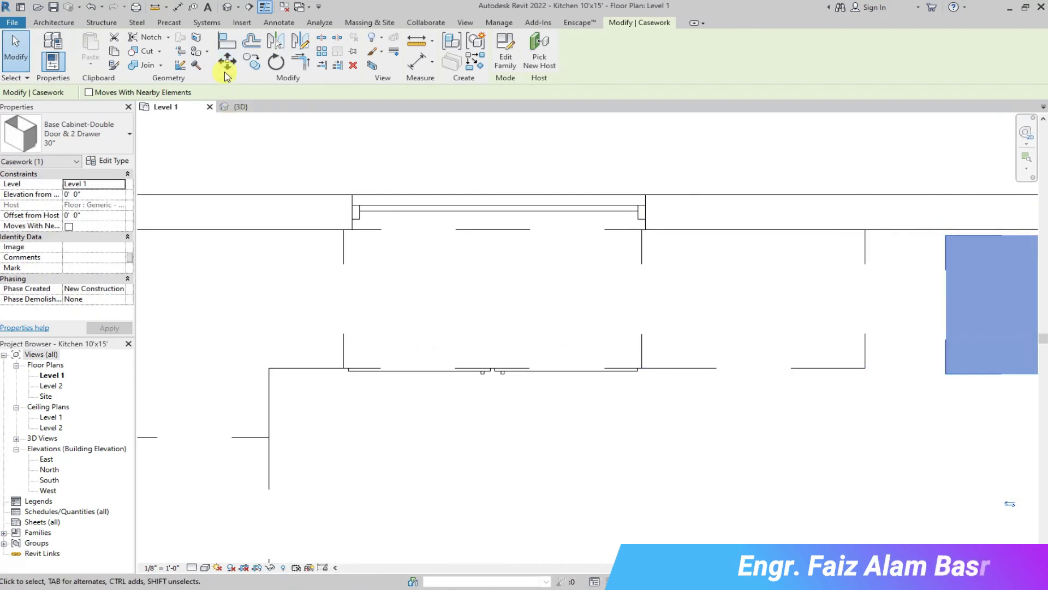
{"action": "left_click", "coordinate": [865, 230]}
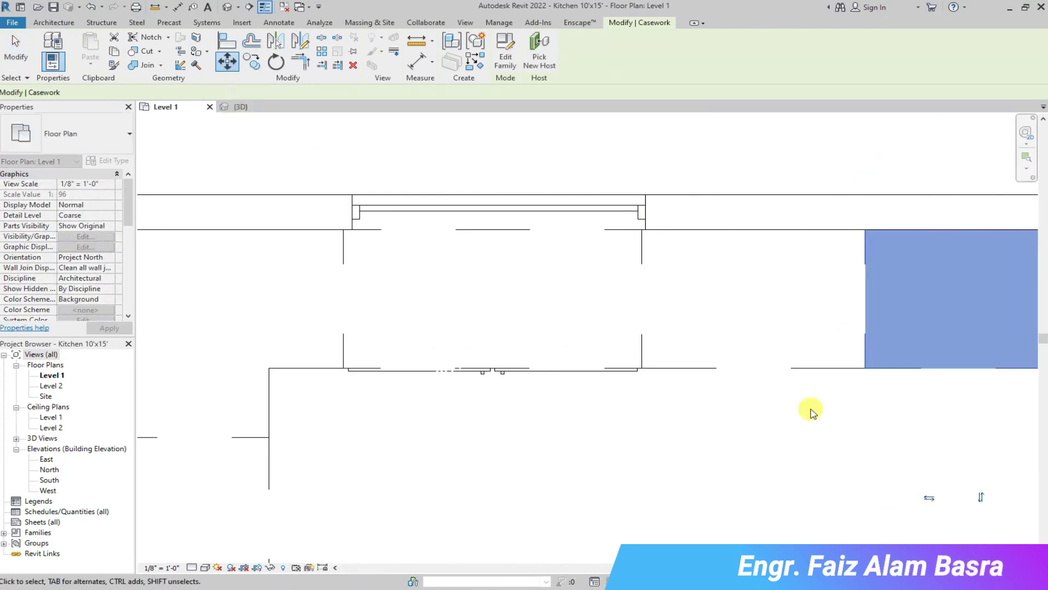
{"action": "key", "text": "Escape"}
- Check the closed-up cabinet row in 3D, then go back to the Level 1 plan
{"action": "scroll", "coordinate": [504, 304], "scroll_direction": "down", "scroll_amount": 3}
{"action": "scroll", "coordinate": [579, 371], "scroll_direction": "down", "scroll_amount": 1}
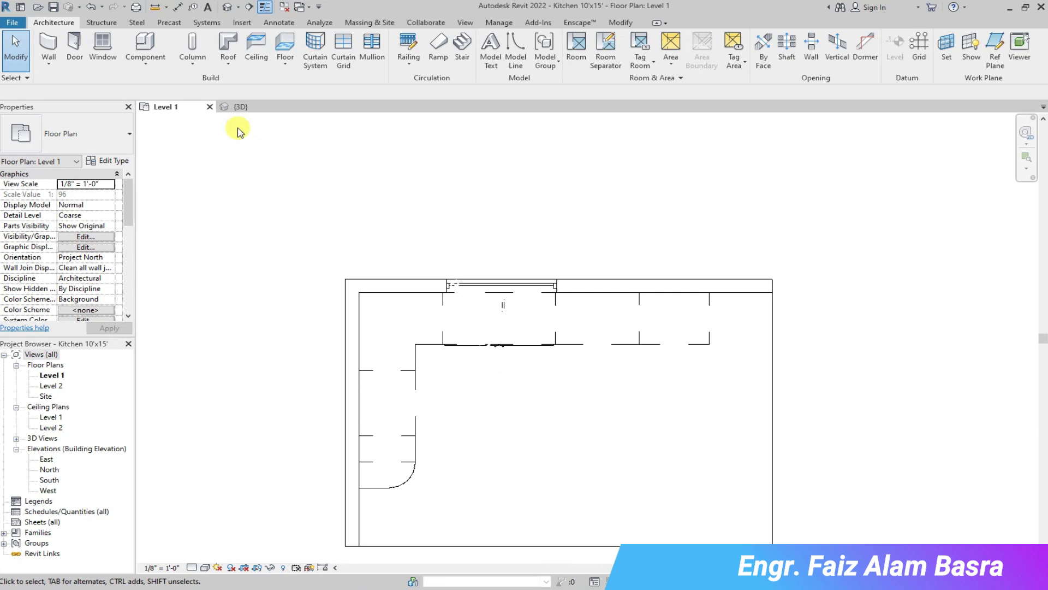
{"action": "key", "text": "ctrl+Tab"}
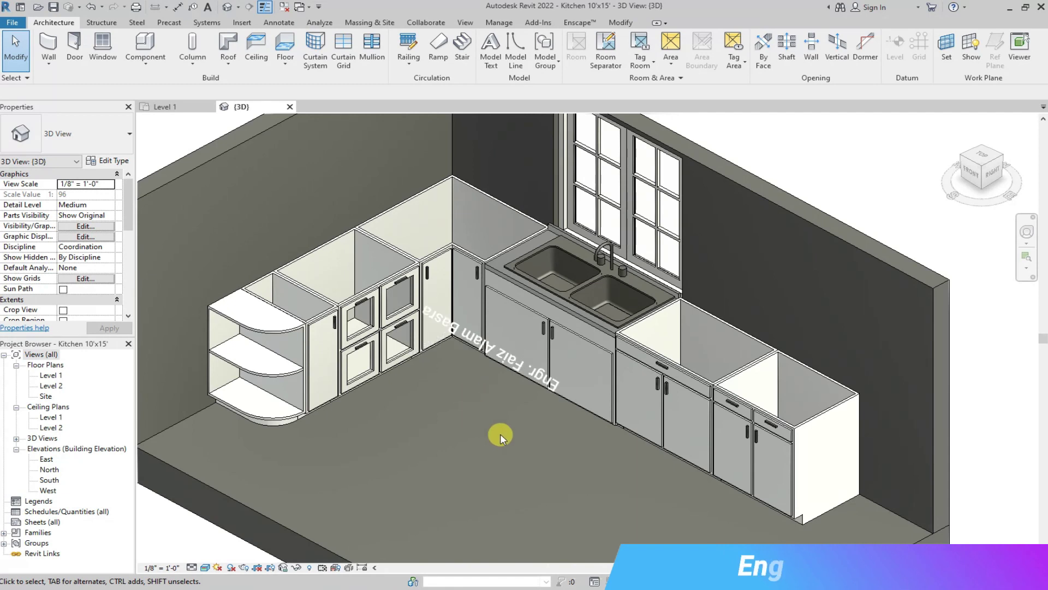
{"action": "scroll", "coordinate": [650, 383], "scroll_direction": "down", "scroll_amount": 2}
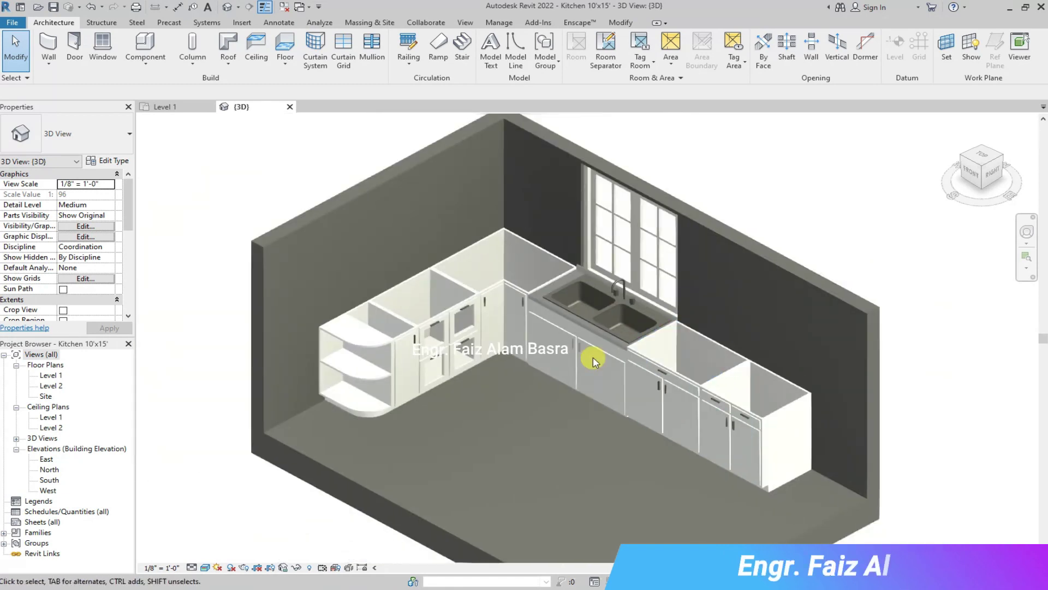
{"action": "left_click", "coordinate": [173, 111]}
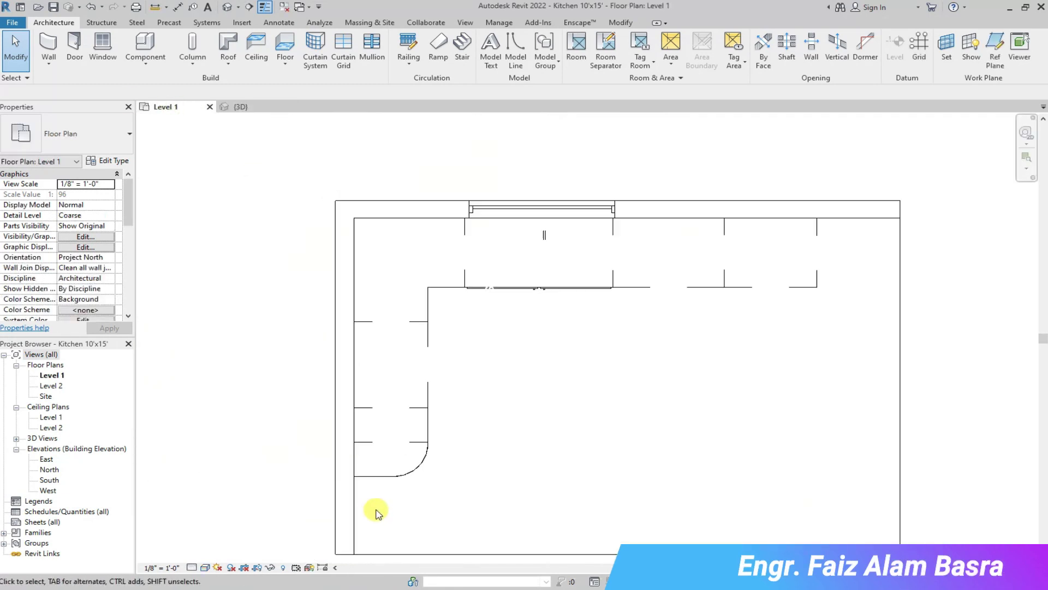
- Delete the curved end shelf cabinet and the top-right base cabinet, and reposition a base cabinet
{"action": "left_click", "coordinate": [415, 464]}
{"action": "key", "text": "Delete"}
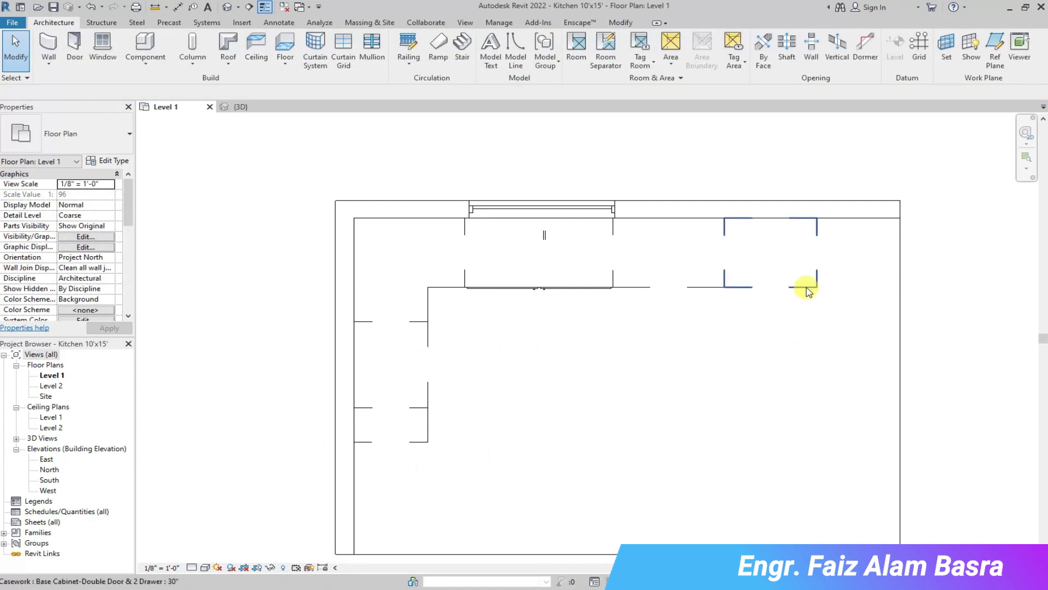
{"action": "left_click", "coordinate": [807, 291]}
{"action": "key", "text": "Delete"}
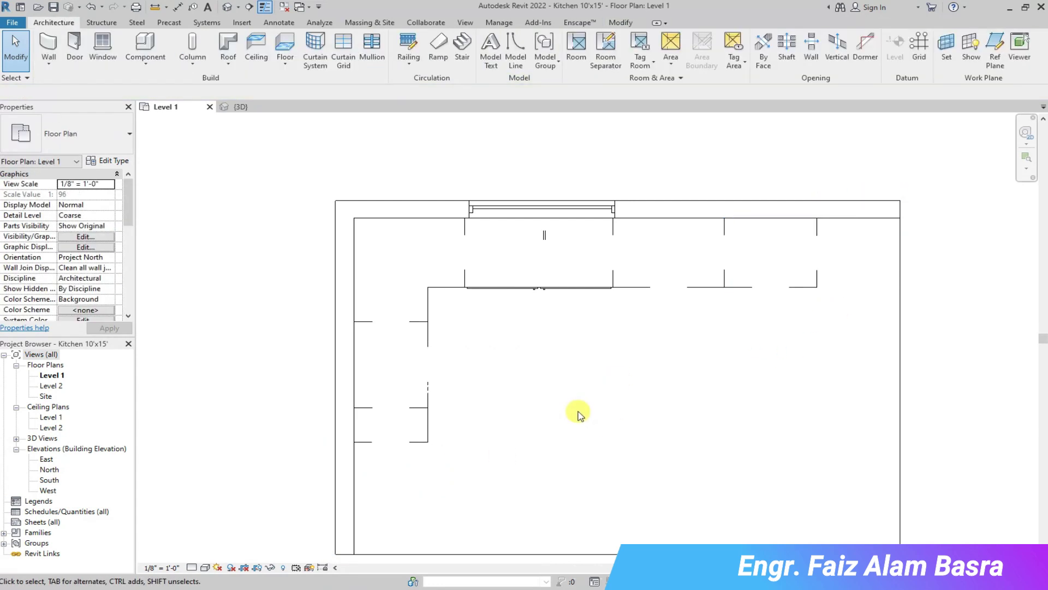
{"action": "left_click_drag", "start_coordinate": [749, 289], "coordinate": [490, 499]}
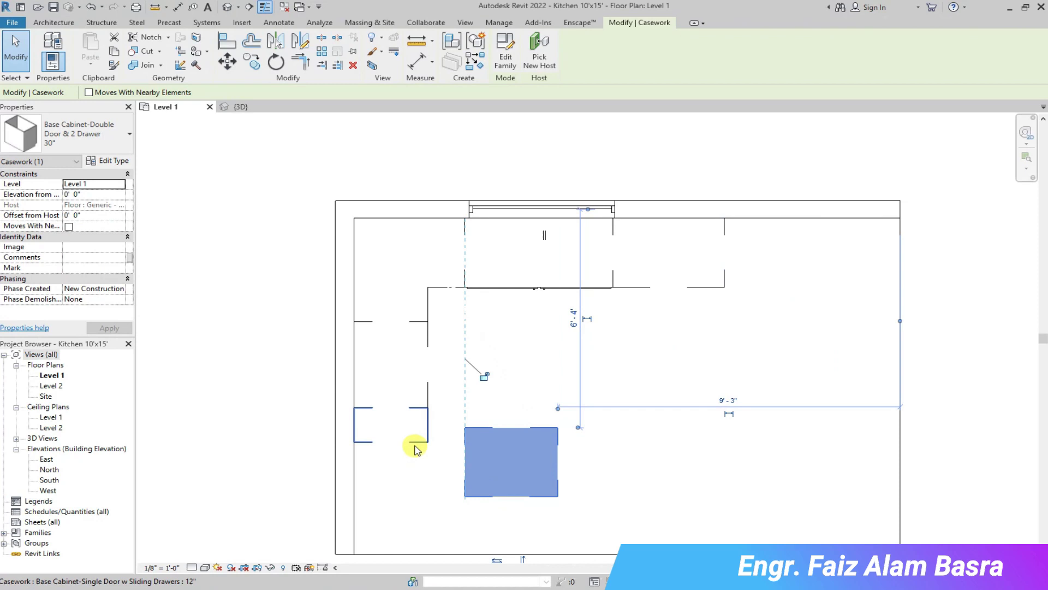
- Move the 12-inch base cabinet to the bottom-left corner with MV
{"action": "left_click", "coordinate": [384, 440]}
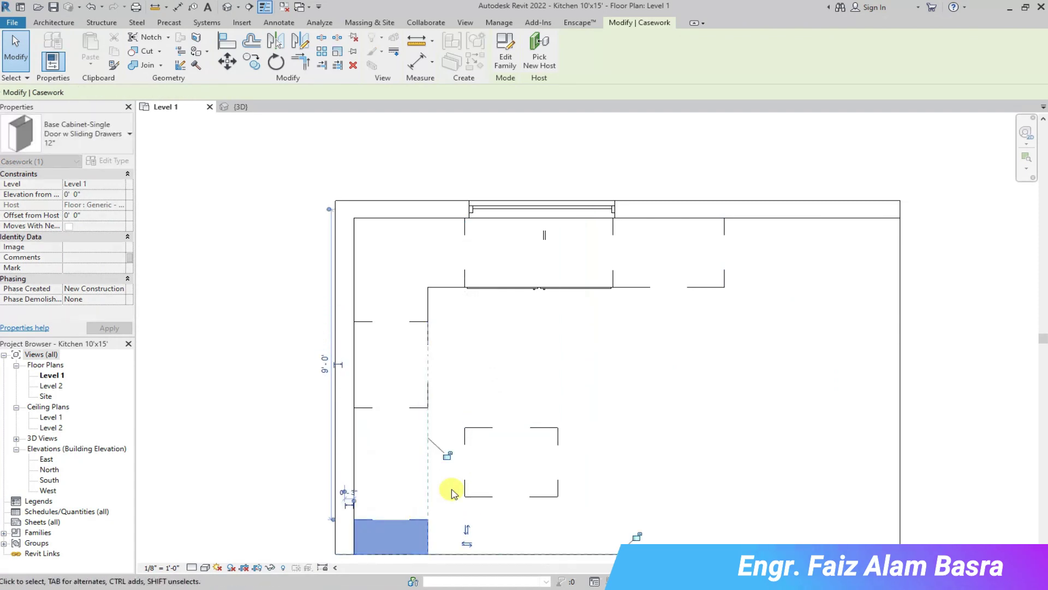
{"action": "scroll", "coordinate": [469, 470], "scroll_direction": "up", "scroll_amount": 2}
{"action": "key", "text": "m"}
{"action": "key", "text": "v"}
{"action": "left_click", "coordinate": [461, 404]}
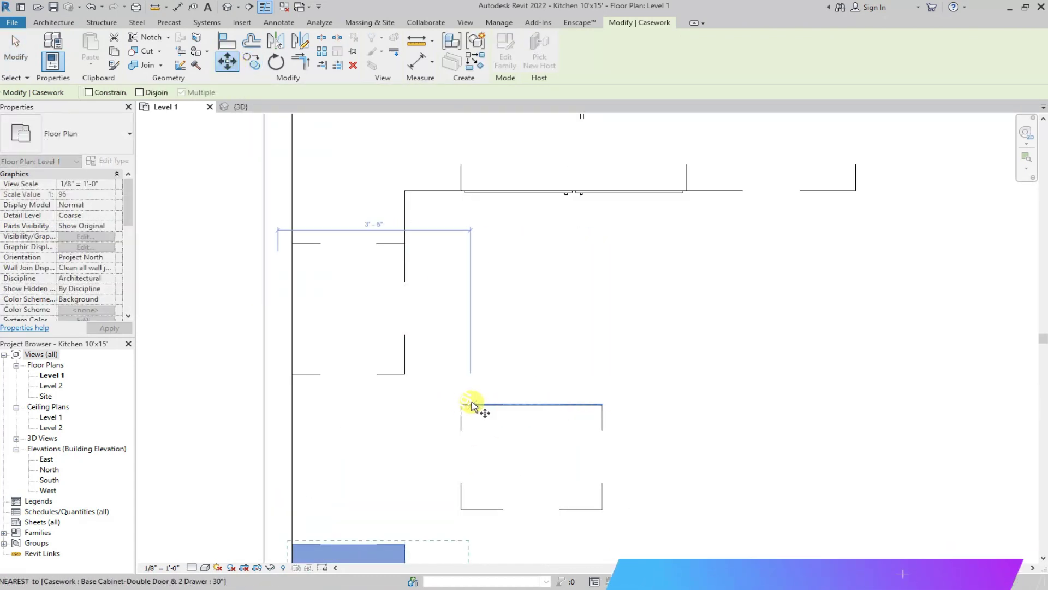
{"action": "left_click", "coordinate": [306, 374]}
{"action": "key", "text": "Escape"}
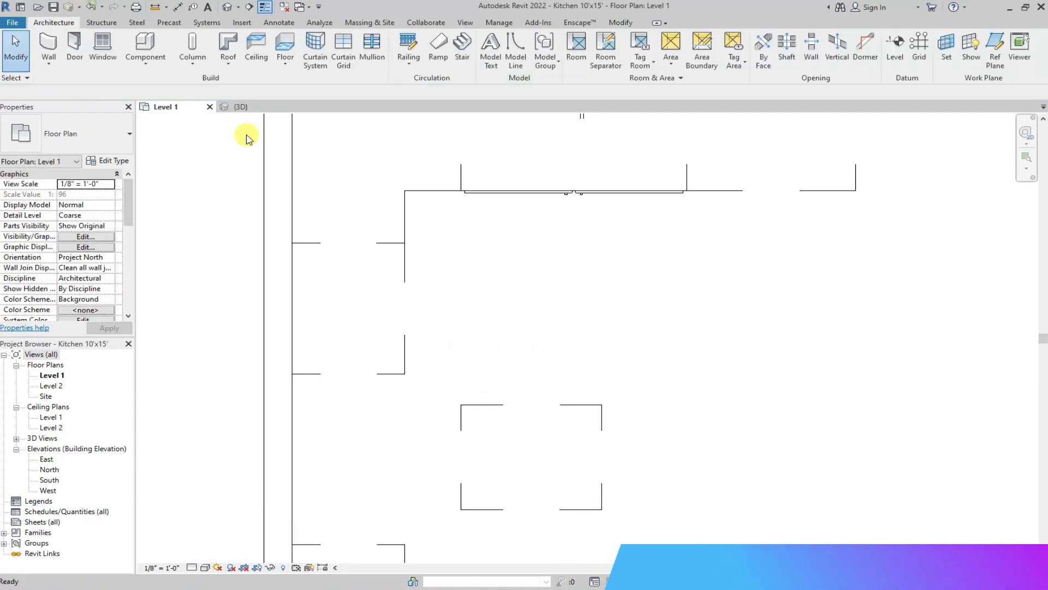
- Flip the 30-inch double-door cabinet to face the other way and check it in 3D
{"action": "left_click", "coordinate": [582, 417]}
{"action": "key", "text": "space"}
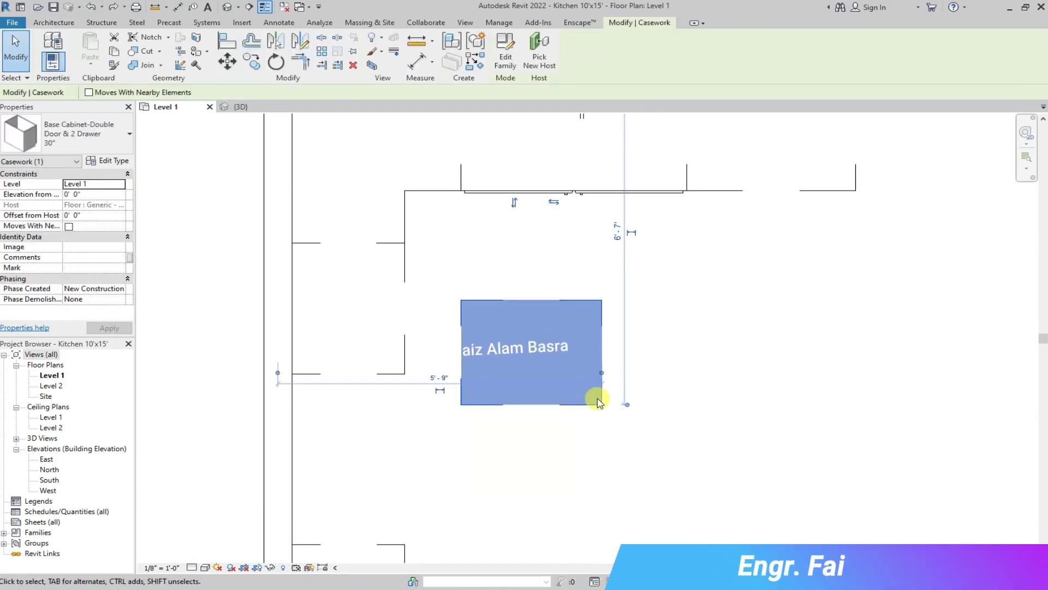
{"action": "left_click", "coordinate": [266, 110]}
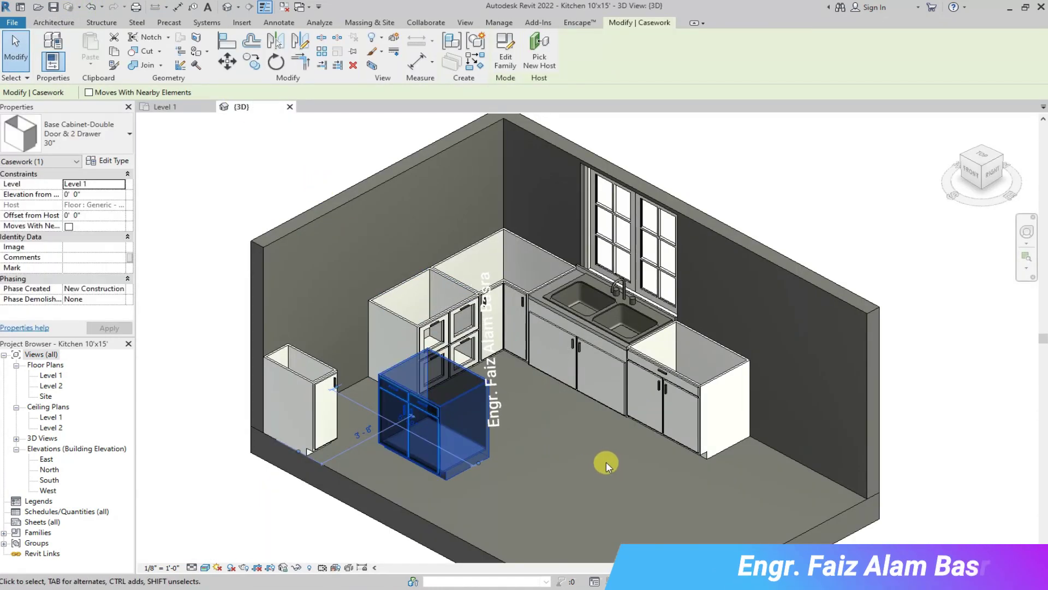
{"action": "scroll", "coordinate": [399, 461], "scroll_direction": "up", "scroll_amount": 3}
{"action": "left_click", "coordinate": [180, 106]}
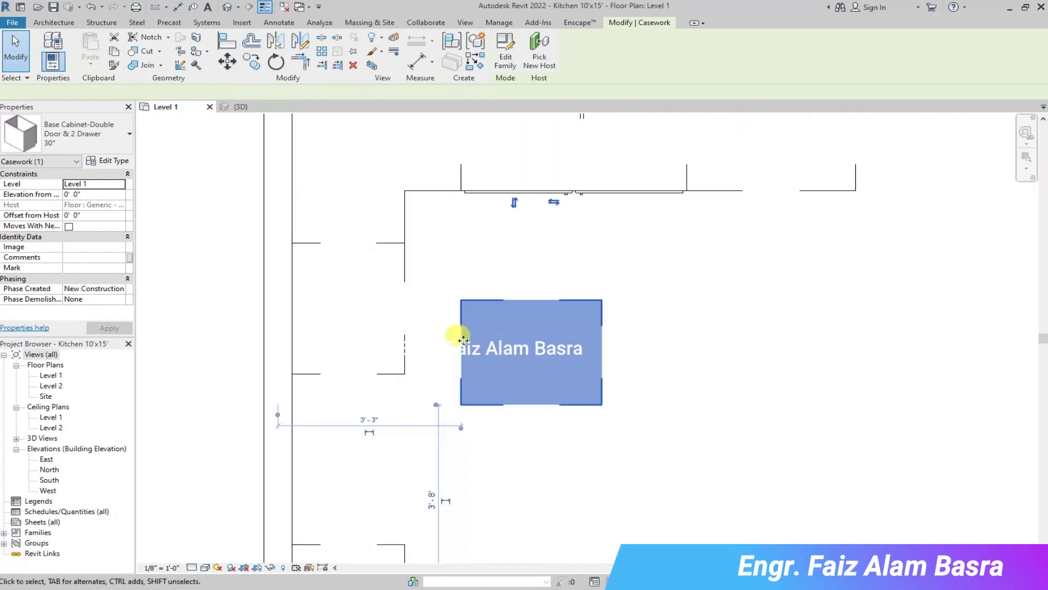
- Rotate the cabinet a quarter turn and place it against the left wall
{"action": "key", "text": "r"}
{"action": "key", "text": "o"}
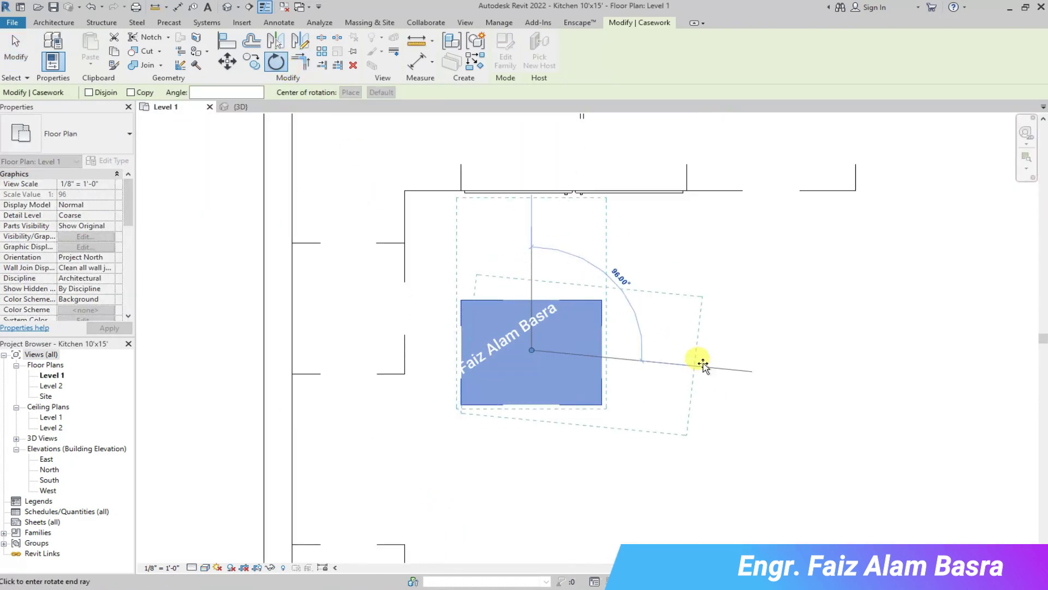
{"action": "left_click", "coordinate": [697, 351]}
{"action": "left_click", "coordinate": [229, 63]}
{"action": "left_click", "coordinate": [473, 284]}
{"action": "left_click", "coordinate": [288, 369]}
{"action": "left_click", "coordinate": [431, 326]}
- Move the bottom cabinet along the left wall and review the cabinet layout in 3D
{"action": "scroll", "coordinate": [431, 326], "scroll_direction": "down", "scroll_amount": 1}
{"action": "scroll", "coordinate": [432, 326], "scroll_direction": "up", "scroll_amount": 1}
{"action": "middle_click_drag", "start_coordinate": [431, 326], "coordinate": [458, 240]}
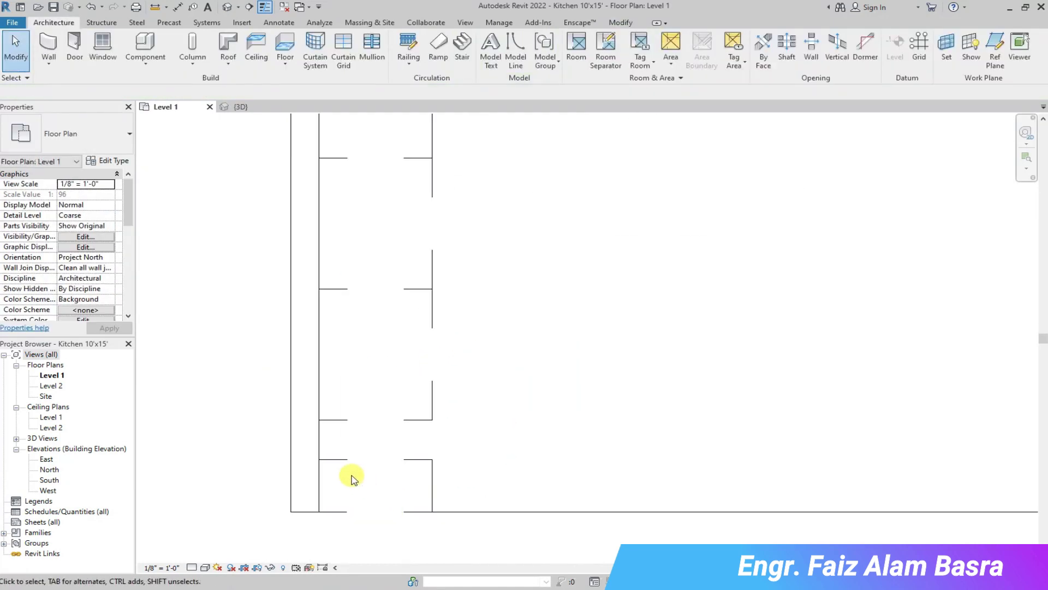
{"action": "left_click", "coordinate": [334, 463]}
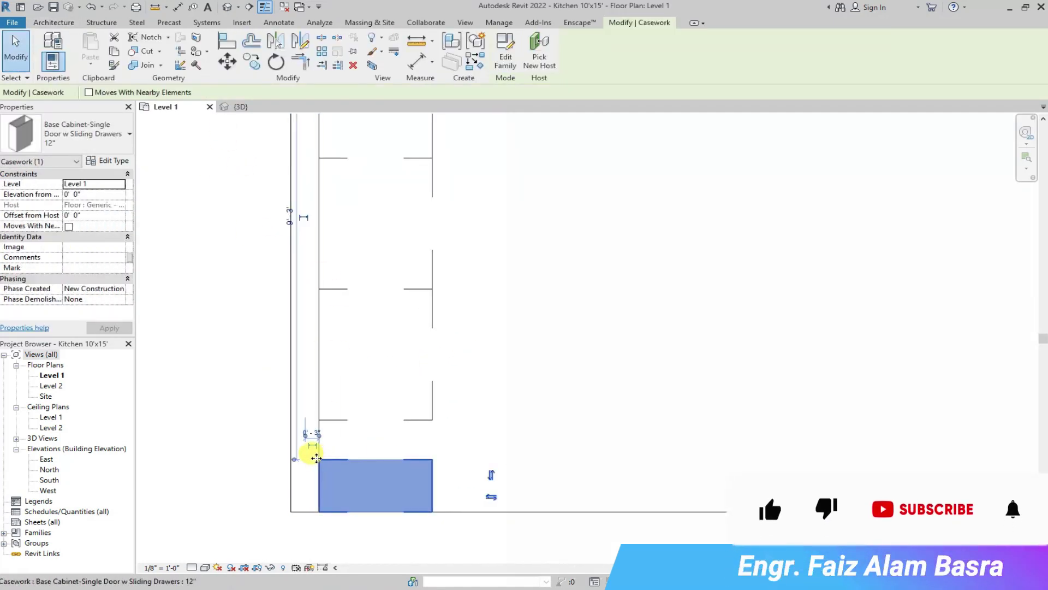
{"action": "key", "text": "m"}
{"action": "key", "text": "v"}
{"action": "left_click", "coordinate": [320, 462]}
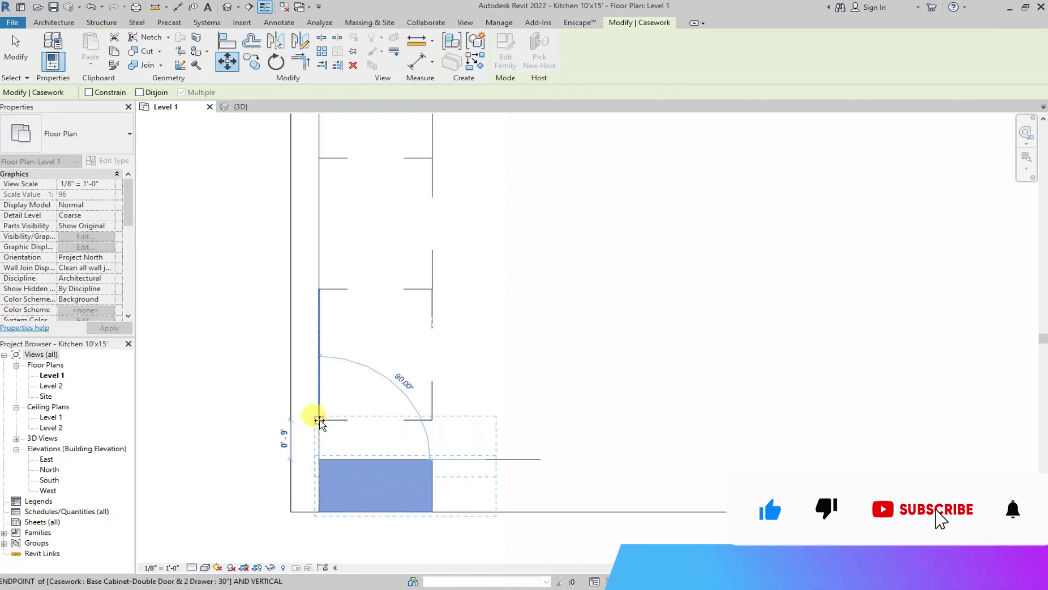
{"action": "key", "text": "ctrl+Tab"}
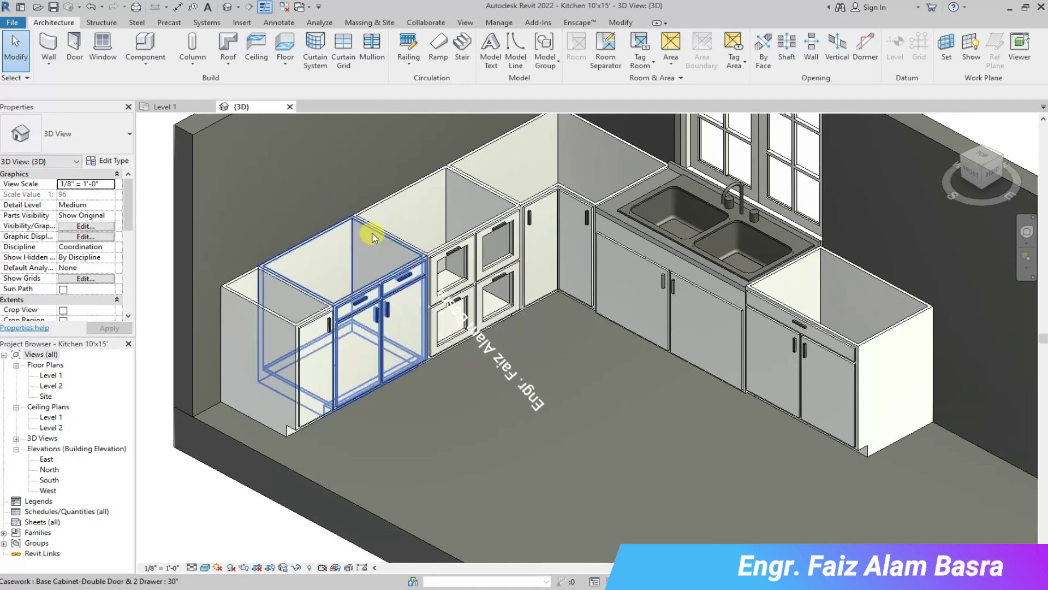
- Move the cabinet by the left wall out into open floor space
{"action": "left_click", "coordinate": [459, 230]}
{"action": "left_click", "coordinate": [163, 107]}
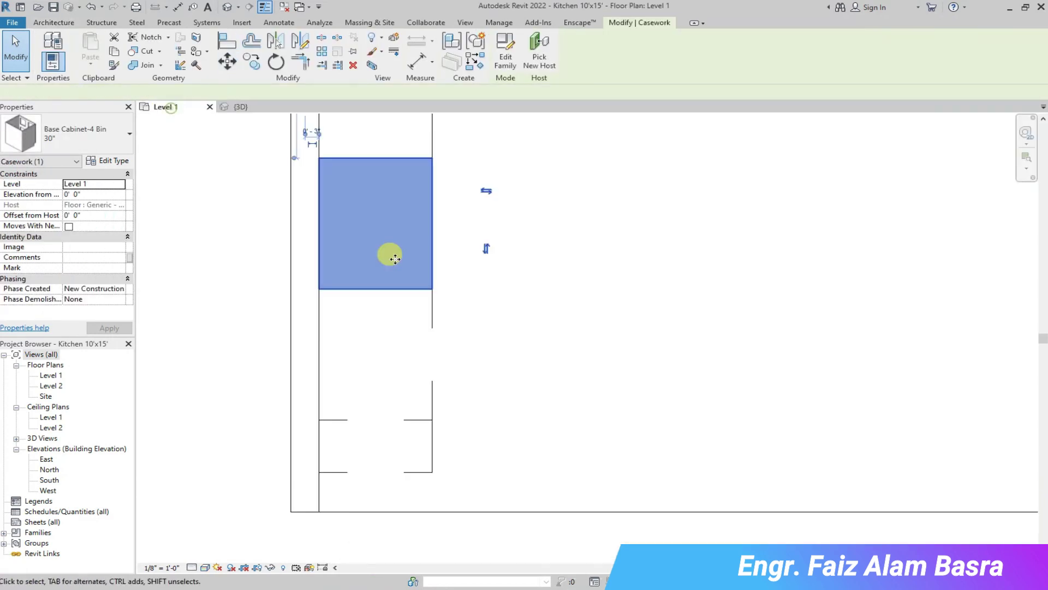
{"action": "key", "text": "Escape"}
{"action": "left_click", "coordinate": [421, 335]}
{"action": "left_click", "coordinate": [238, 71]}
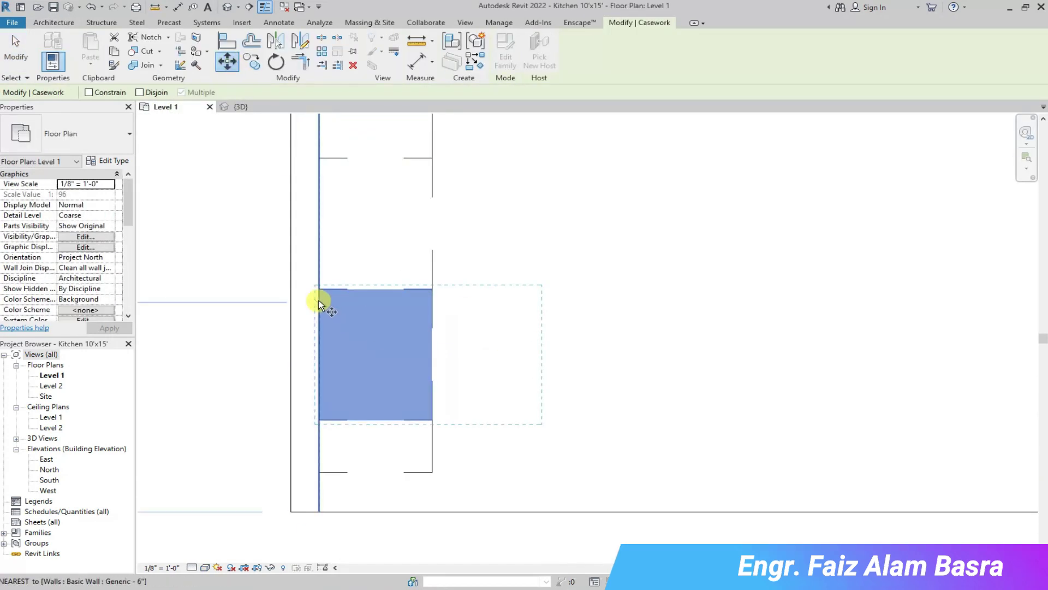
{"action": "left_click", "coordinate": [319, 289]}
{"action": "left_click", "coordinate": [554, 201]}
- Set the next cabinet aside and slide the 4-bin cabinet into the wall gap
{"action": "left_click", "coordinate": [233, 65]}
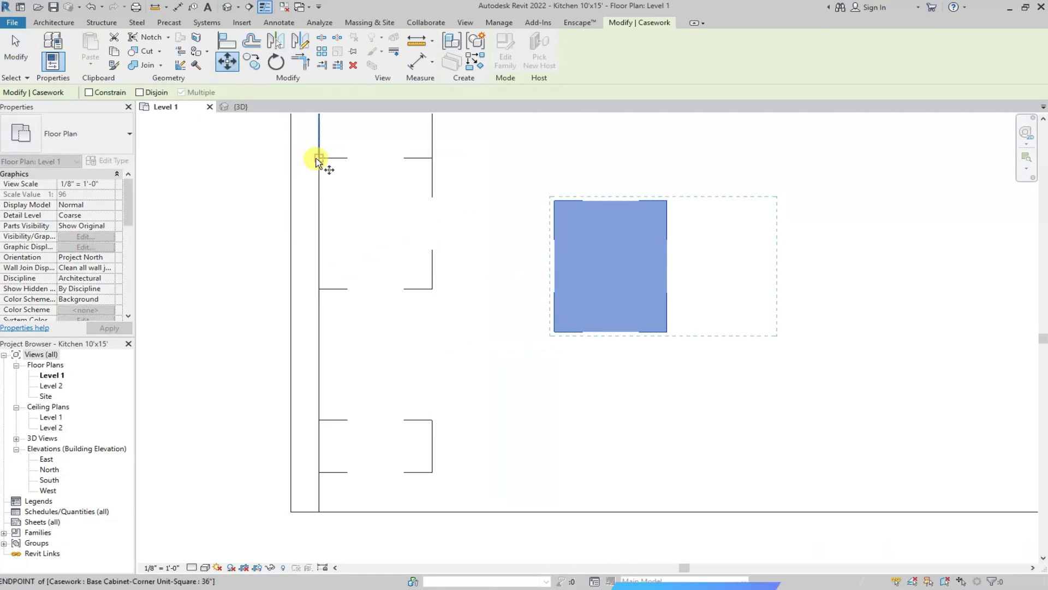
{"action": "left_click", "coordinate": [320, 421]}
{"action": "left_click", "coordinate": [553, 355]}
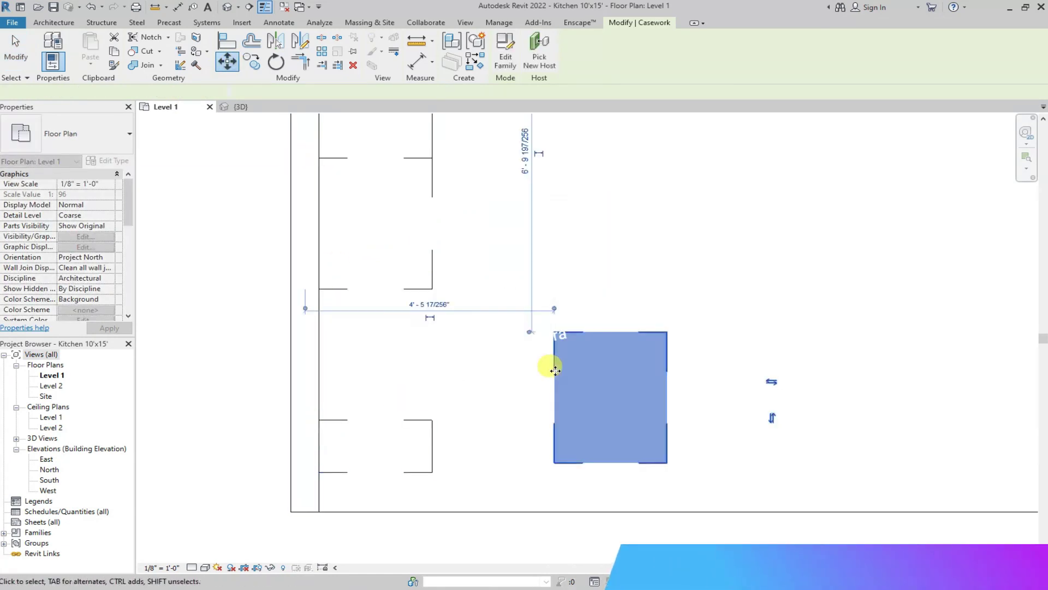
{"action": "left_click", "coordinate": [410, 275]}
{"action": "left_click", "coordinate": [227, 62]}
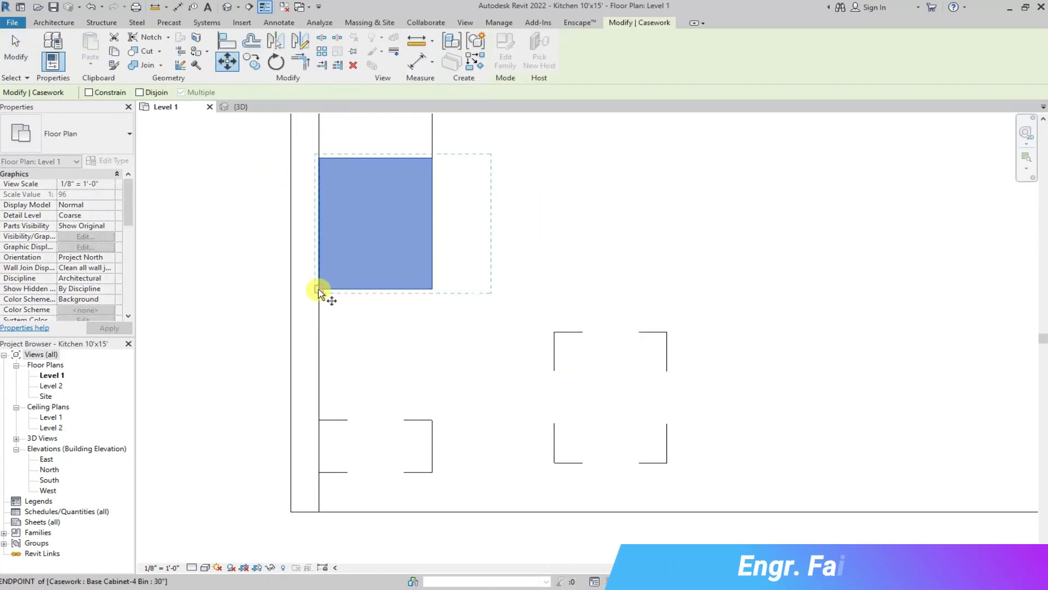
{"action": "left_click", "coordinate": [320, 420]}
- Place the 30-inch double-door cabinet back against the left wall after the 4-bin cabinet
{"action": "left_click", "coordinate": [562, 335]}
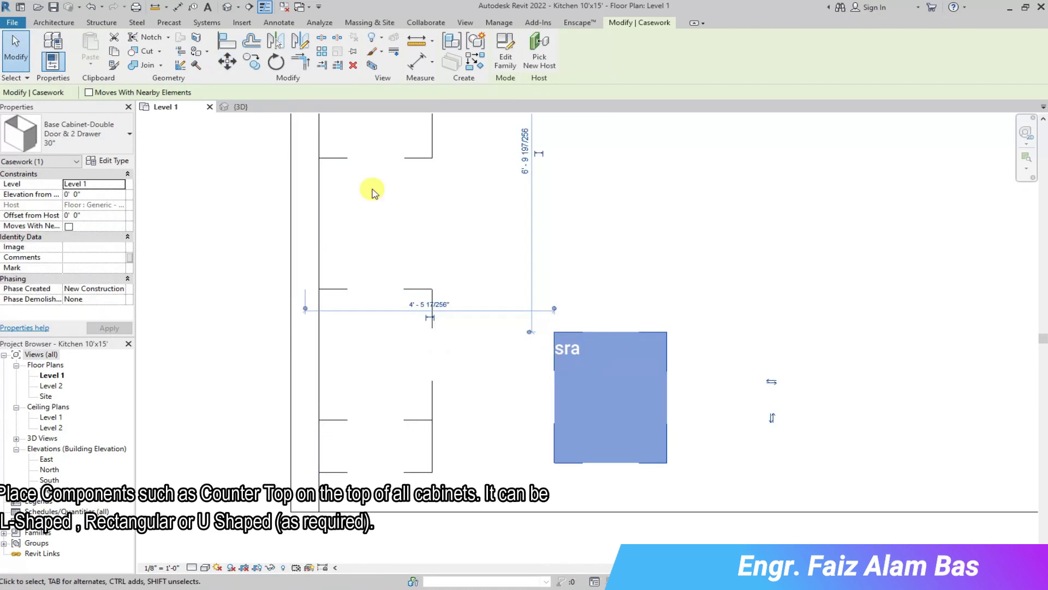
{"action": "key", "text": "m"}
{"action": "key", "text": "v"}
{"action": "left_click", "coordinate": [555, 332]}
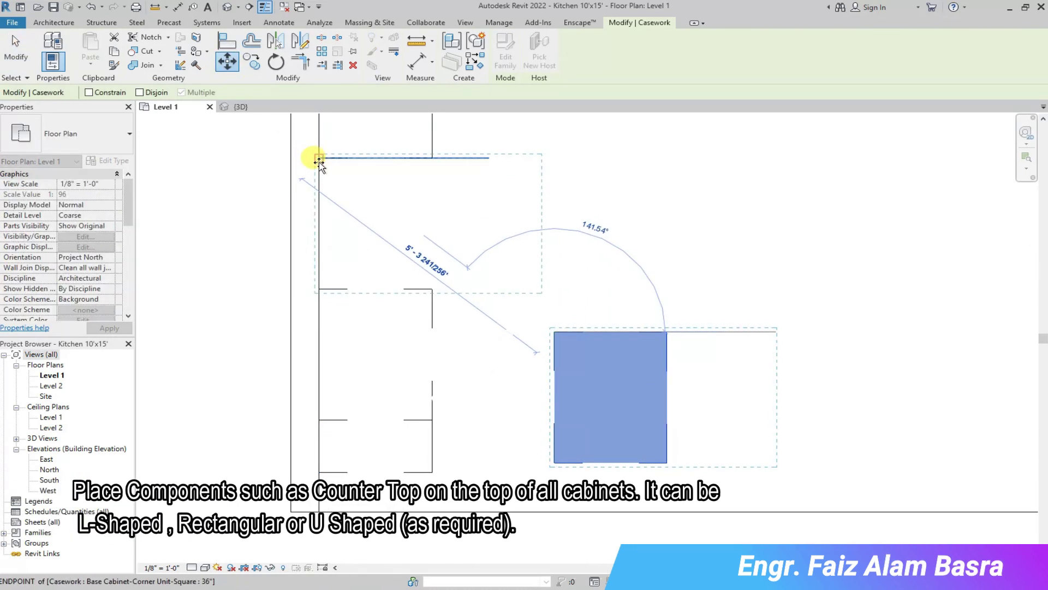
{"action": "scroll", "coordinate": [320, 159], "scroll_direction": "up", "scroll_amount": 2}
{"action": "left_click", "coordinate": [324, 160]}
- Check the new cabinet order in 3D and return to the Level 1 plan
{"action": "key", "text": "ctrl+Tab"}
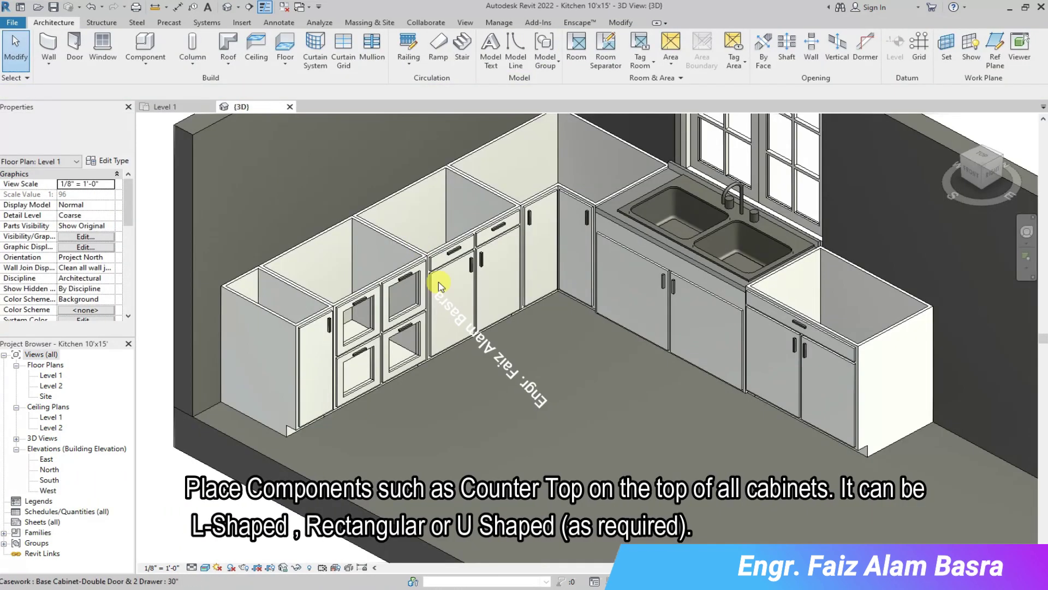
{"action": "scroll", "coordinate": [471, 440], "scroll_direction": "down", "scroll_amount": 2}
{"action": "key", "text": "ctrl+Tab"}
{"action": "scroll", "coordinate": [440, 355], "scroll_direction": "down", "scroll_amount": 3}
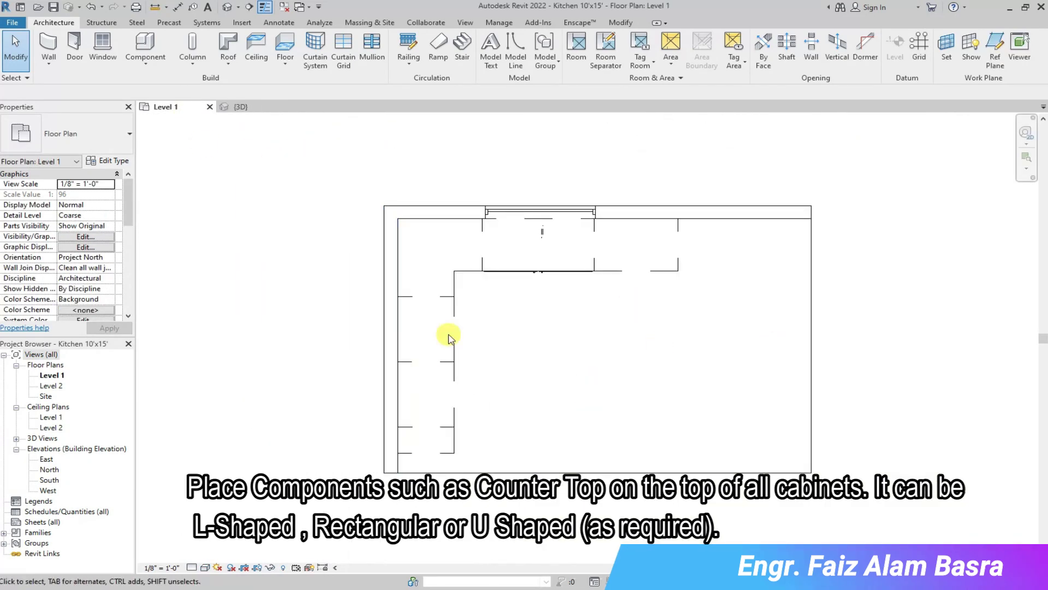
- Open Load Family from the Component tool and browse the Base Cabinets library folders
{"action": "left_click", "coordinate": [145, 46]}
{"action": "left_click", "coordinate": [505, 50]}
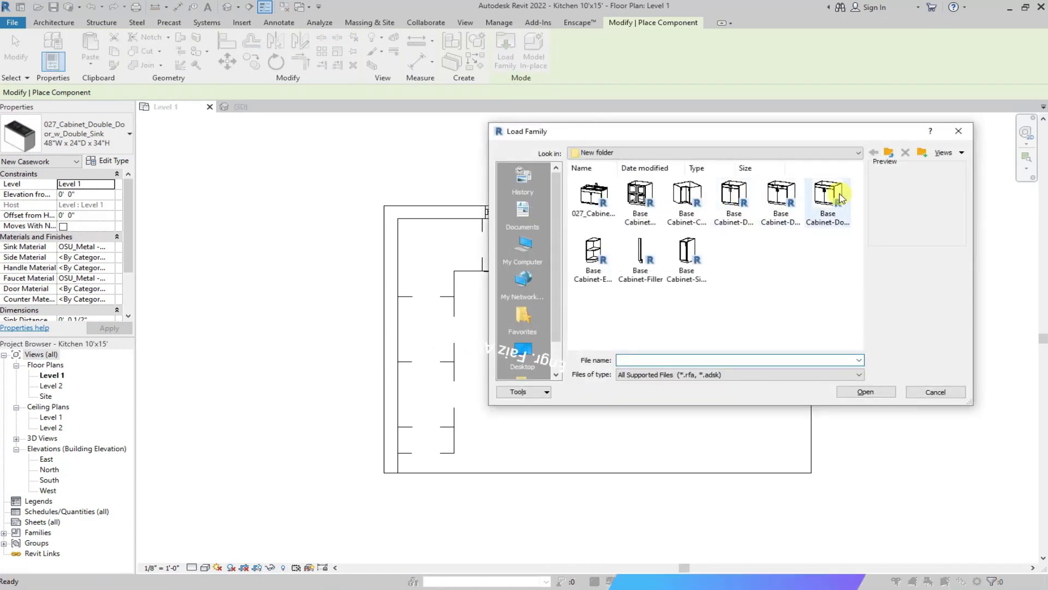
{"action": "left_click", "coordinate": [890, 154]}
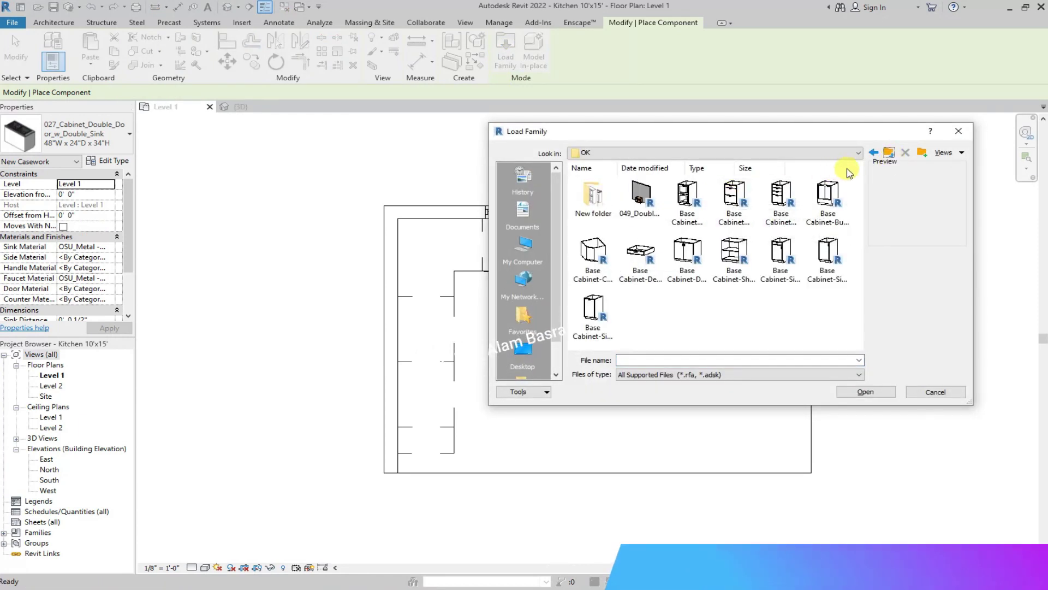
{"action": "left_click", "coordinate": [888, 155]}
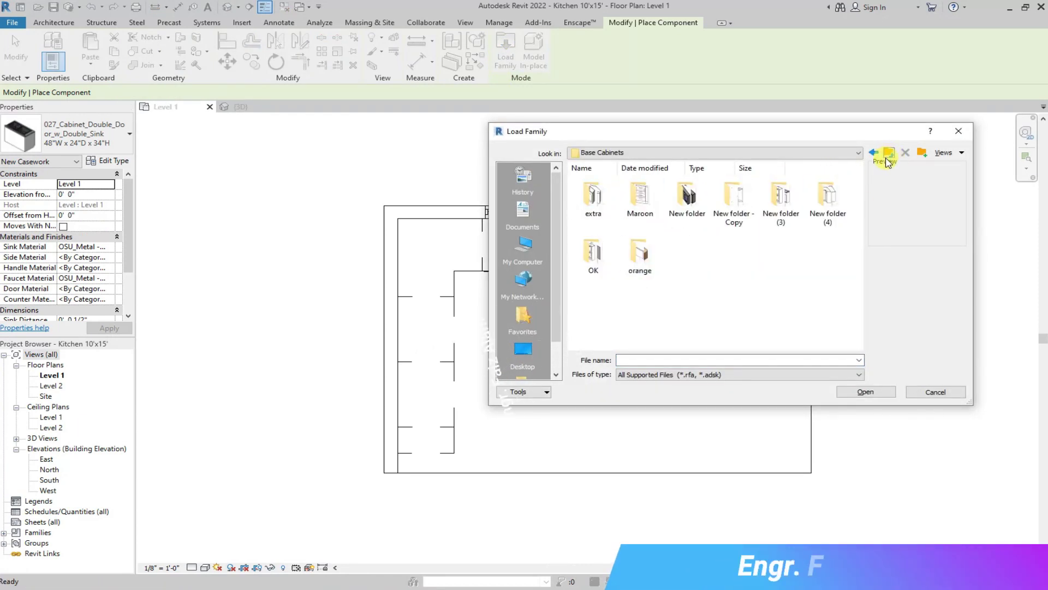
{"action": "double_click", "coordinate": [782, 199]}
{"action": "left_click", "coordinate": [873, 153]}
{"action": "double_click", "coordinate": [788, 203]}
{"action": "left_click", "coordinate": [875, 155]}
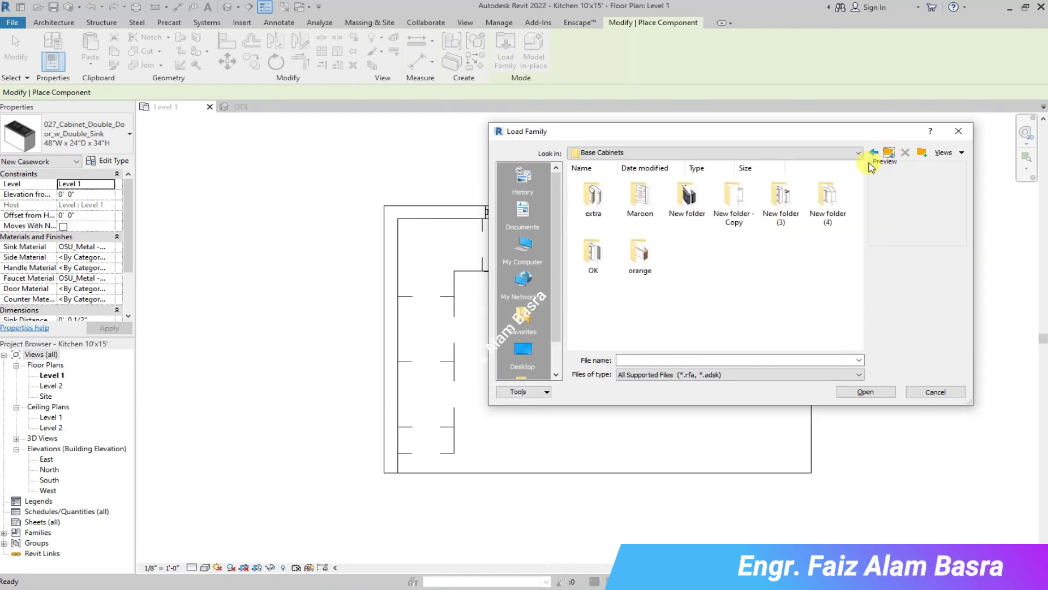
{"action": "left_click", "coordinate": [874, 153]}
{"action": "left_click", "coordinate": [888, 153]}
- From the Counter Tops folder, load Counter Top-L Shaped.rfa after previewing the with-sink variant
{"action": "double_click", "coordinate": [690, 218]}
{"action": "double_click", "coordinate": [600, 201]}
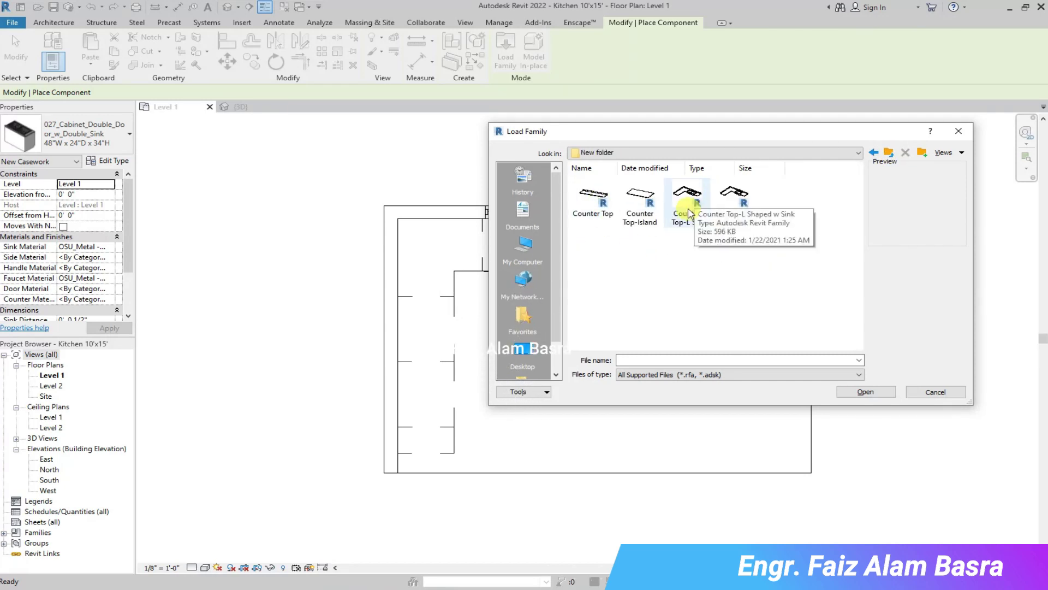
{"action": "left_click", "coordinate": [735, 196]}
{"action": "left_click", "coordinate": [687, 196]}
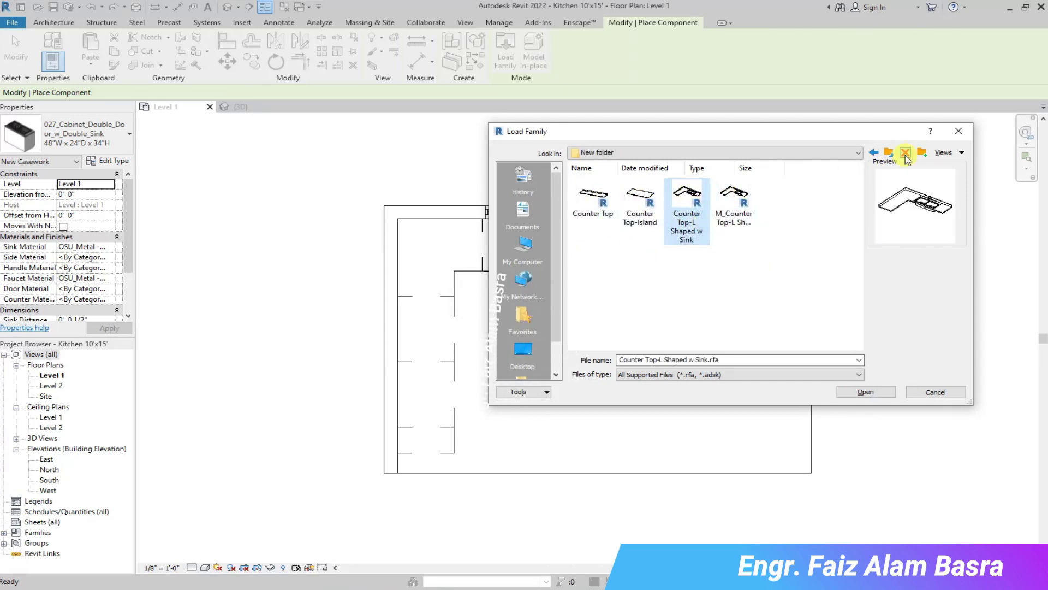
{"action": "left_click", "coordinate": [887, 153]}
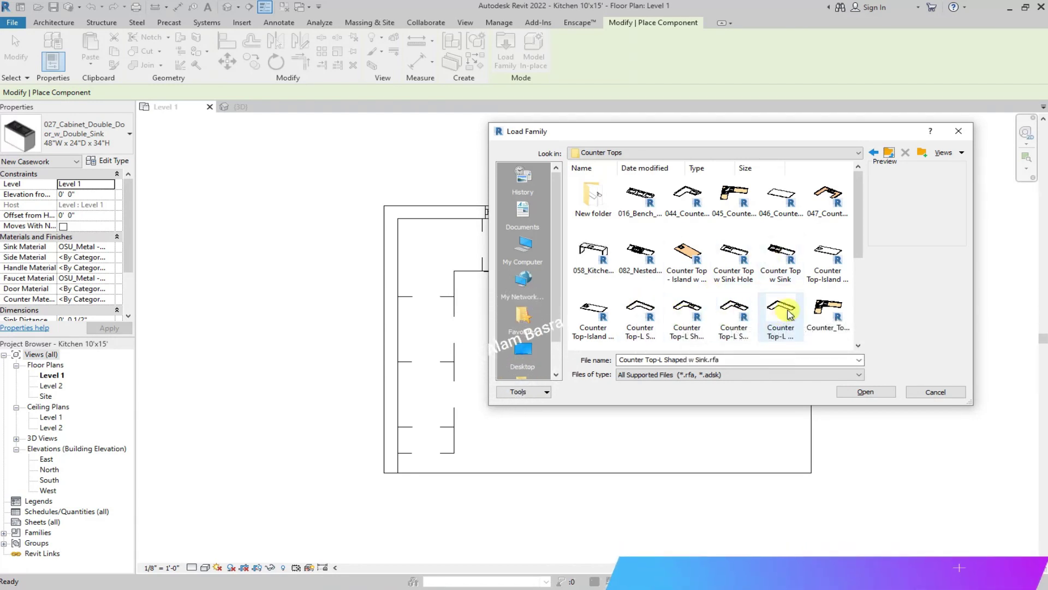
{"action": "left_click", "coordinate": [773, 321]}
{"action": "left_click", "coordinate": [866, 392]}
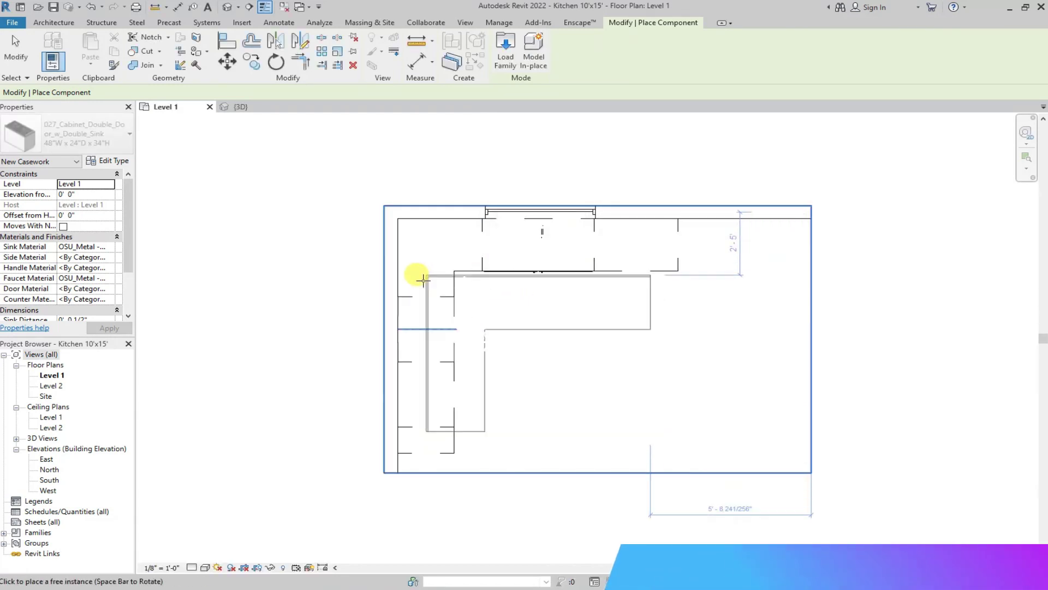
- Shorten the L-shaped countertop's Leg 1 to 3', stretch its other leg along the wall, and view it in 3D
{"action": "scroll", "coordinate": [394, 185], "scroll_direction": "up", "scroll_amount": 1}
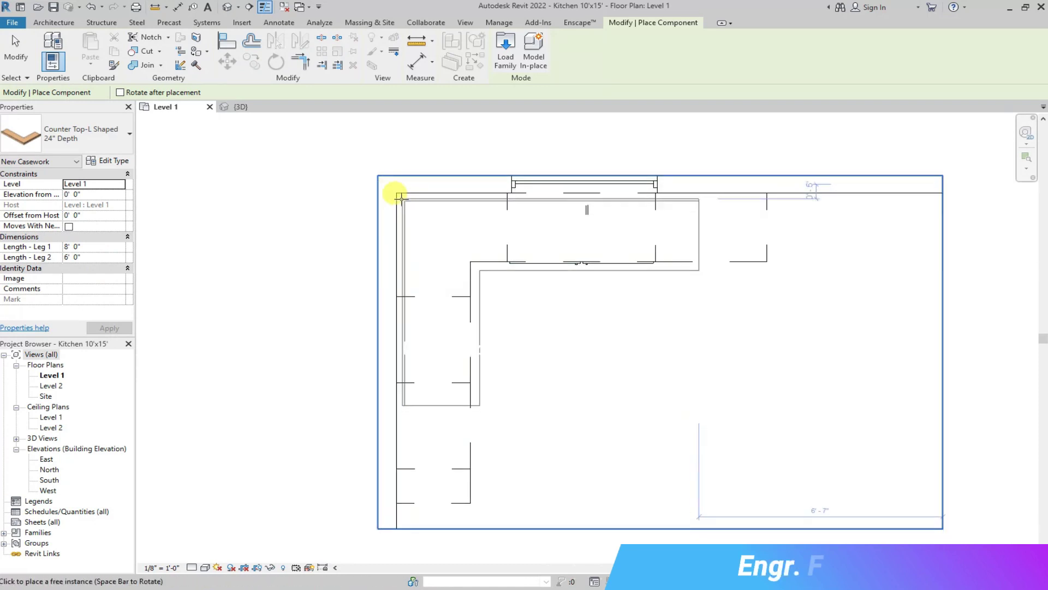
{"action": "scroll", "coordinate": [395, 189], "scroll_direction": "up", "scroll_amount": 2}
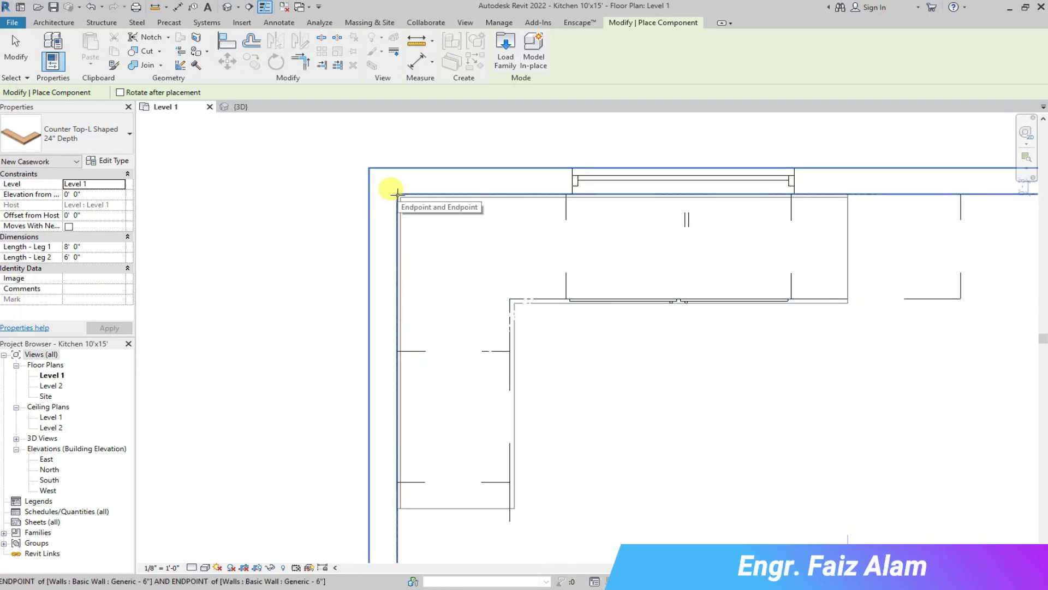
{"action": "scroll", "coordinate": [395, 189], "scroll_direction": "up", "scroll_amount": 1}
{"action": "left_click", "coordinate": [19, 44]}
{"action": "left_click", "coordinate": [846, 262]}
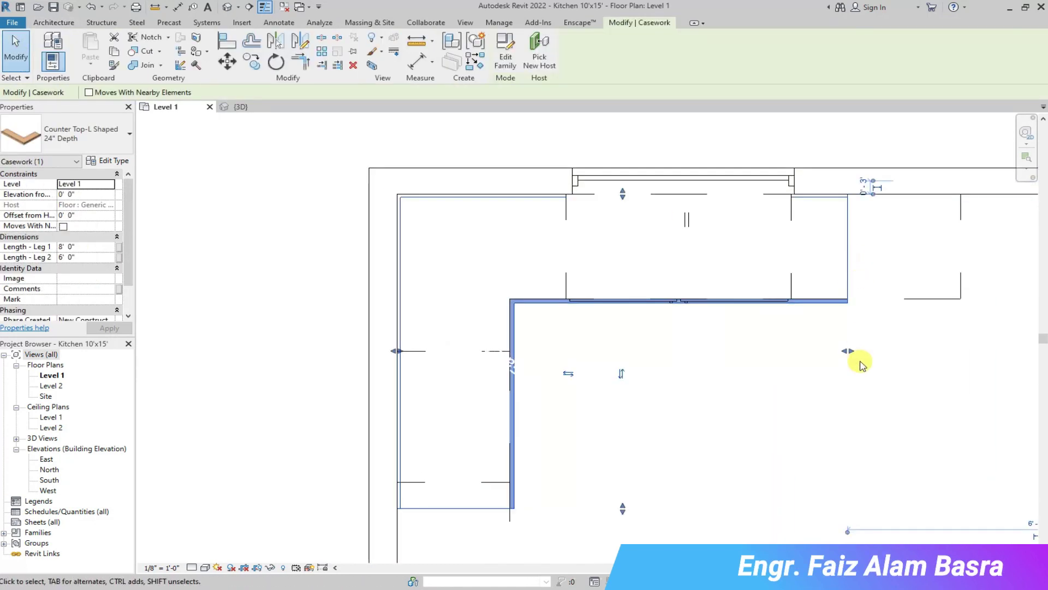
{"action": "left_click_drag", "start_coordinate": [568, 333], "coordinate": [566, 334]}
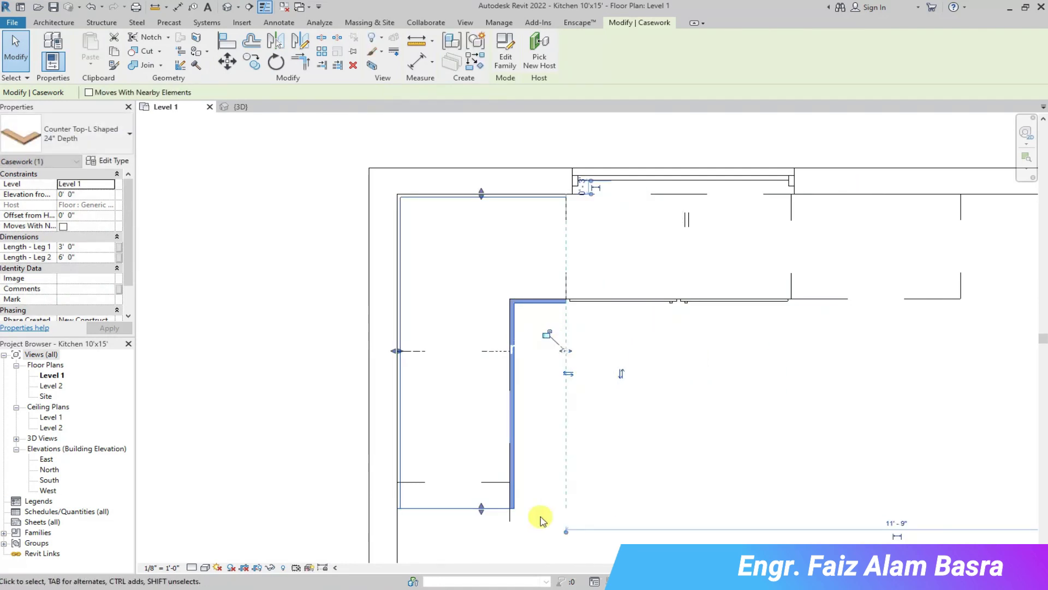
{"action": "scroll", "coordinate": [497, 276], "scroll_direction": "down", "scroll_amount": 2}
{"action": "left_click_drag", "start_coordinate": [488, 402], "coordinate": [497, 496]}
{"action": "left_click", "coordinate": [631, 435]}
{"action": "left_click", "coordinate": [240, 106]}
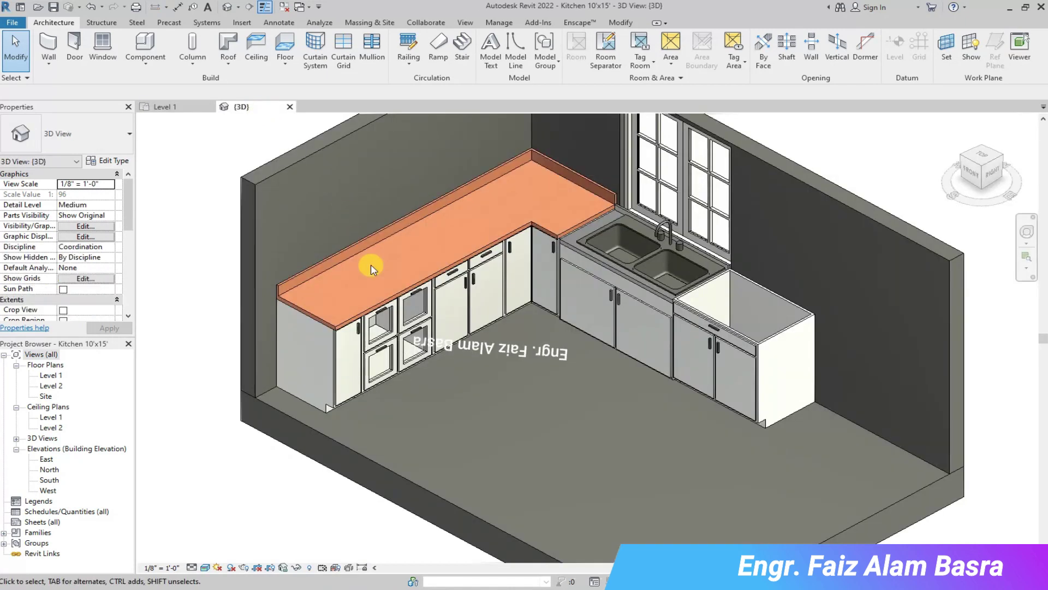
- Inspect the kitchen in 3D, briefly switching to the Level 1 plan and back
{"action": "scroll", "coordinate": [605, 207], "scroll_direction": "up", "scroll_amount": 2}
{"action": "scroll", "coordinate": [605, 208], "scroll_direction": "up", "scroll_amount": 3}
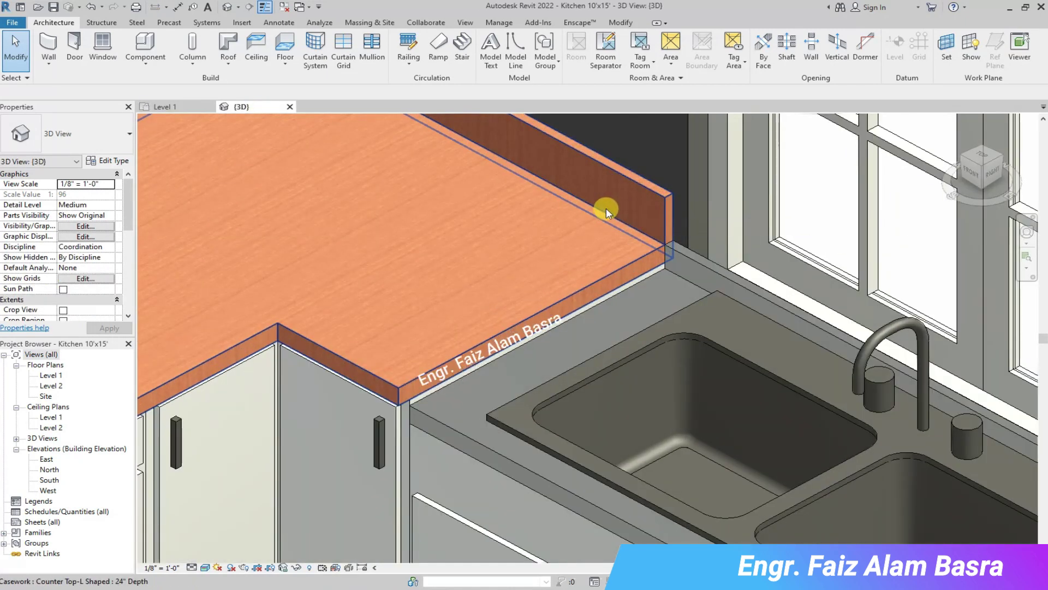
{"action": "scroll", "coordinate": [607, 207], "scroll_direction": "down", "scroll_amount": 2}
{"action": "scroll", "coordinate": [609, 207], "scroll_direction": "down", "scroll_amount": 2}
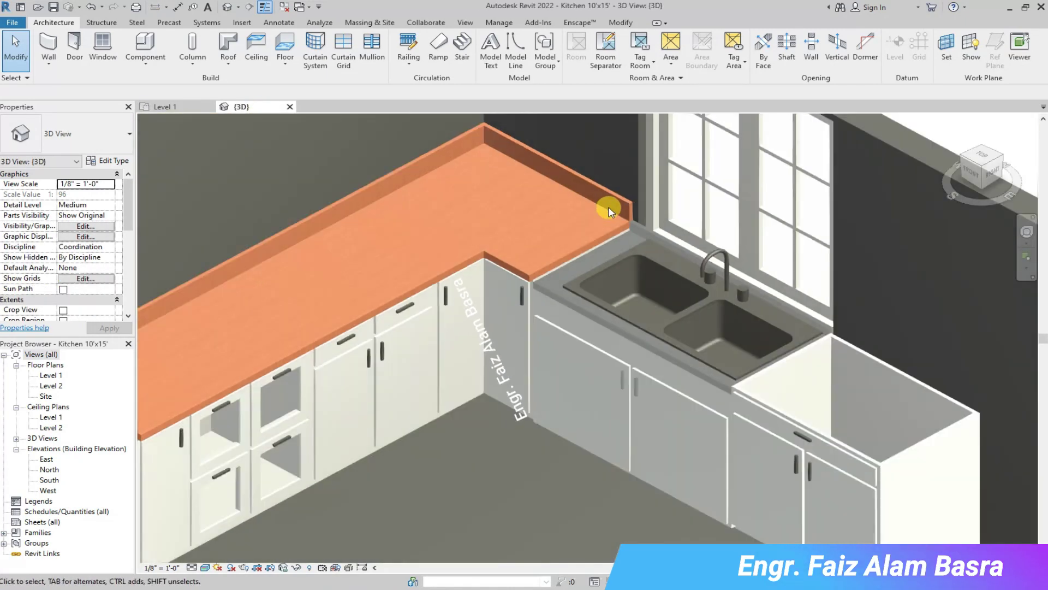
{"action": "key", "text": "ctrl+Tab"}
{"action": "scroll", "coordinate": [618, 244], "scroll_direction": "up", "scroll_amount": 2}
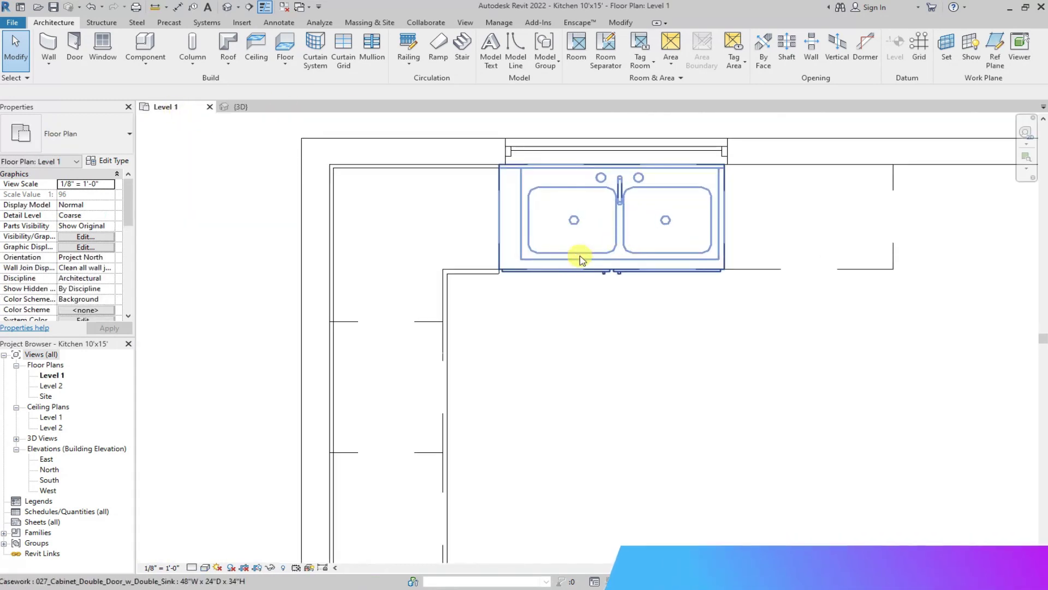
{"action": "scroll", "coordinate": [511, 262], "scroll_direction": "up", "scroll_amount": 3}
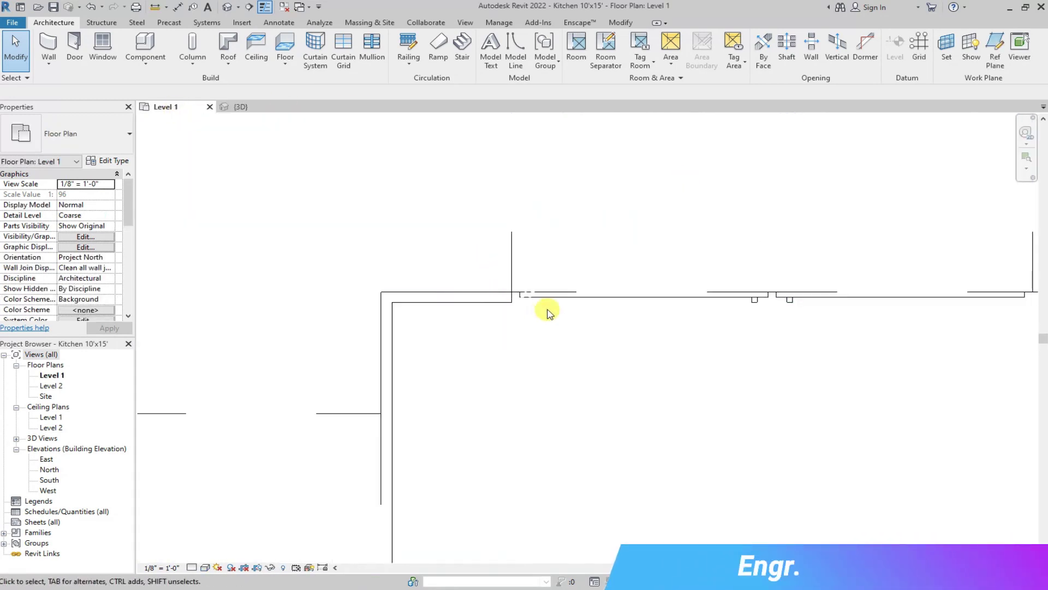
{"action": "left_click", "coordinate": [247, 112]}
{"action": "scroll", "coordinate": [651, 223], "scroll_direction": "up", "scroll_amount": 3}
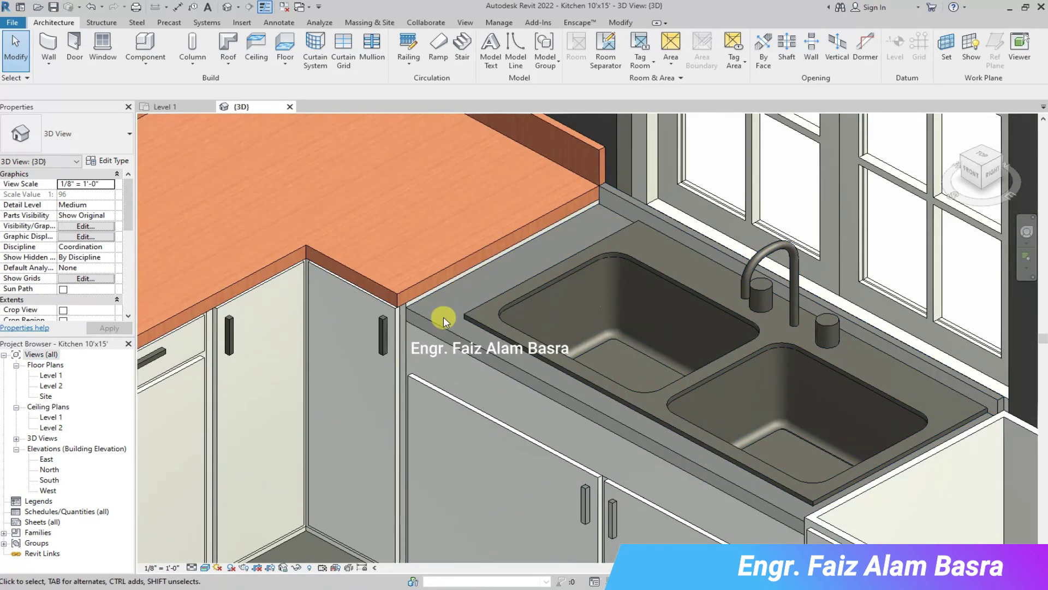
- Give the double-sink cabinet an Offset from Host of 0' 2", then return to the Level 1 plan
{"action": "left_click", "coordinate": [444, 314]}
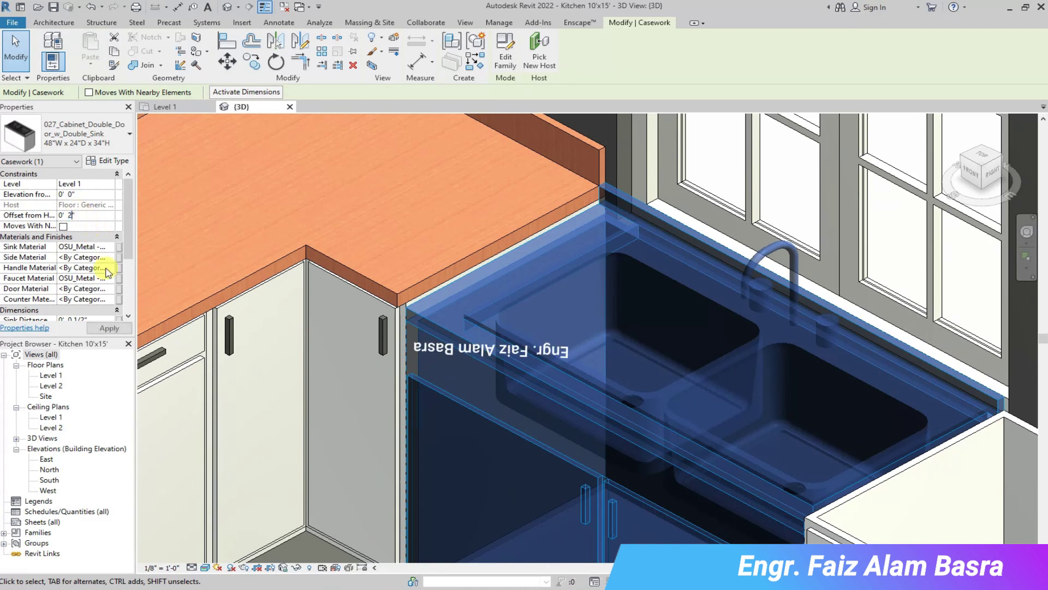
{"action": "left_click", "coordinate": [109, 330]}
{"action": "key", "text": "Escape"}
{"action": "scroll", "coordinate": [249, 412], "scroll_direction": "down", "scroll_amount": 3}
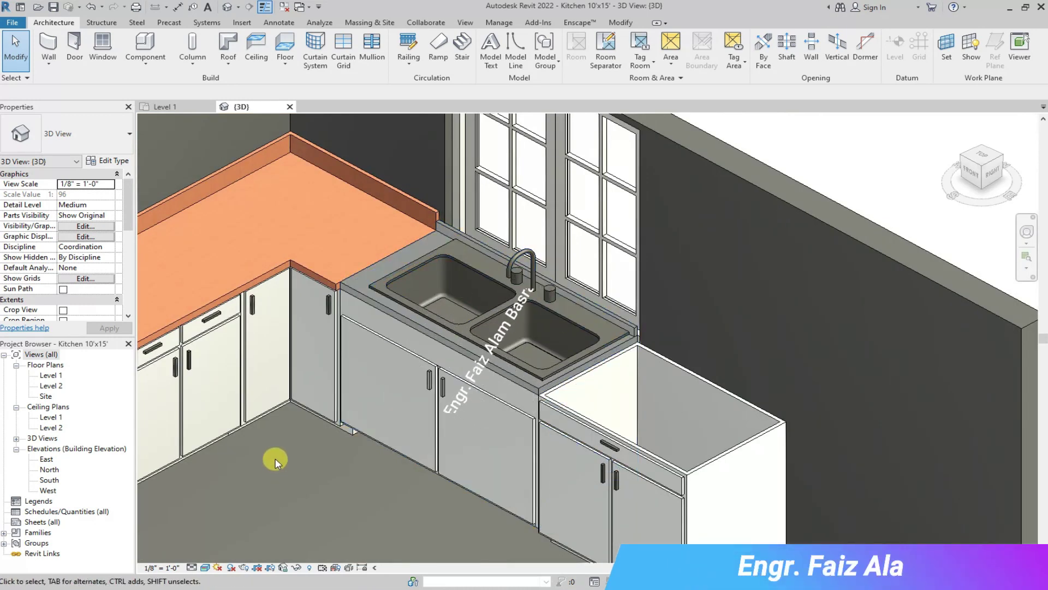
{"action": "scroll", "coordinate": [271, 482], "scroll_direction": "up", "scroll_amount": 3}
{"action": "scroll", "coordinate": [271, 481], "scroll_direction": "down", "scroll_amount": 2}
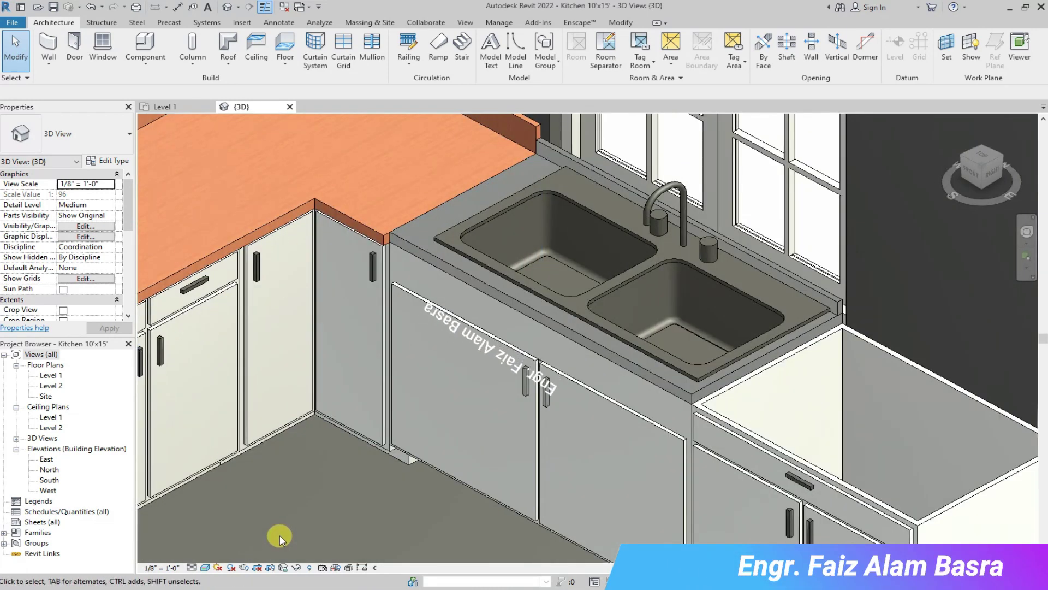
{"action": "scroll", "coordinate": [280, 535], "scroll_direction": "up", "scroll_amount": 3}
{"action": "scroll", "coordinate": [361, 491], "scroll_direction": "down", "scroll_amount": 3}
{"action": "scroll", "coordinate": [362, 421], "scroll_direction": "down", "scroll_amount": 3}
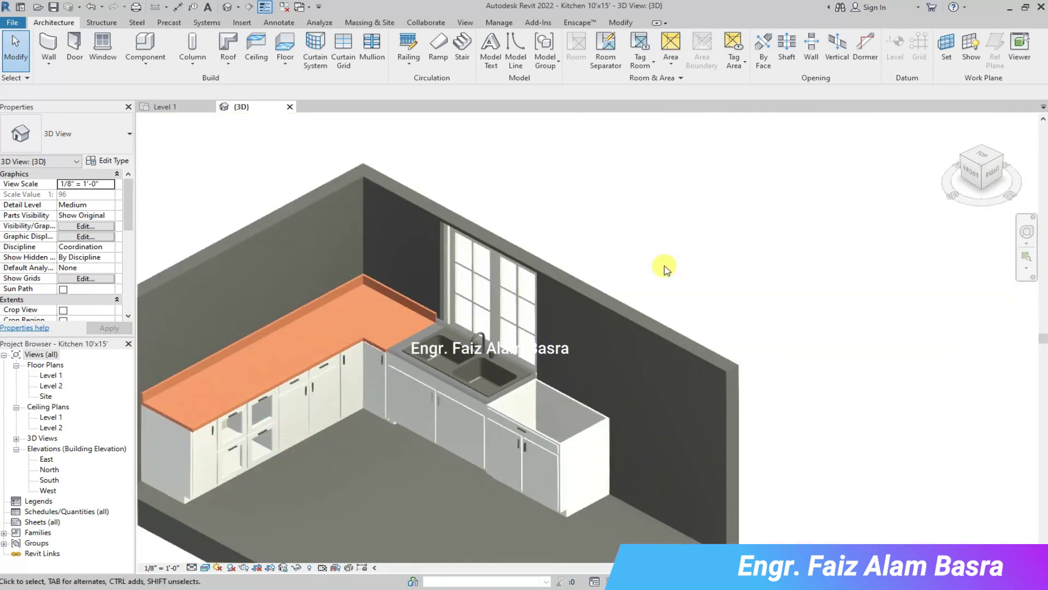
{"action": "key", "text": "ctrl+Tab"}
{"action": "scroll", "coordinate": [322, 306], "scroll_direction": "up", "scroll_amount": 2}
{"action": "scroll", "coordinate": [319, 321], "scroll_direction": "down", "scroll_amount": 2}
- Check the double-sink cabinet in plan and 3D, then return to Level 1
{"action": "left_click", "coordinate": [498, 304]}
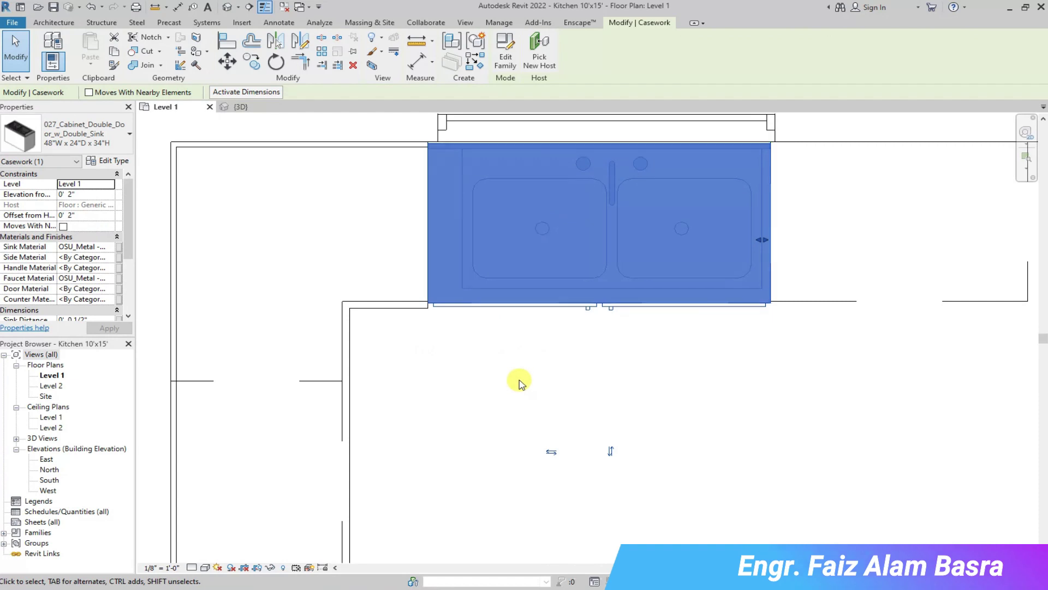
{"action": "left_click", "coordinate": [519, 381]}
{"action": "left_click", "coordinate": [238, 106]}
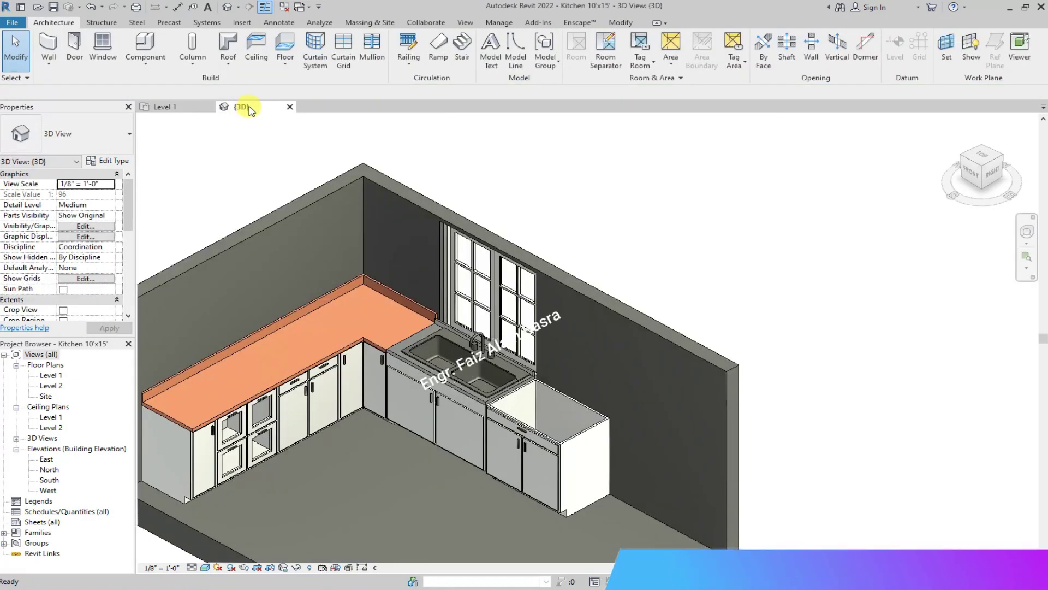
{"action": "left_click", "coordinate": [203, 109]}
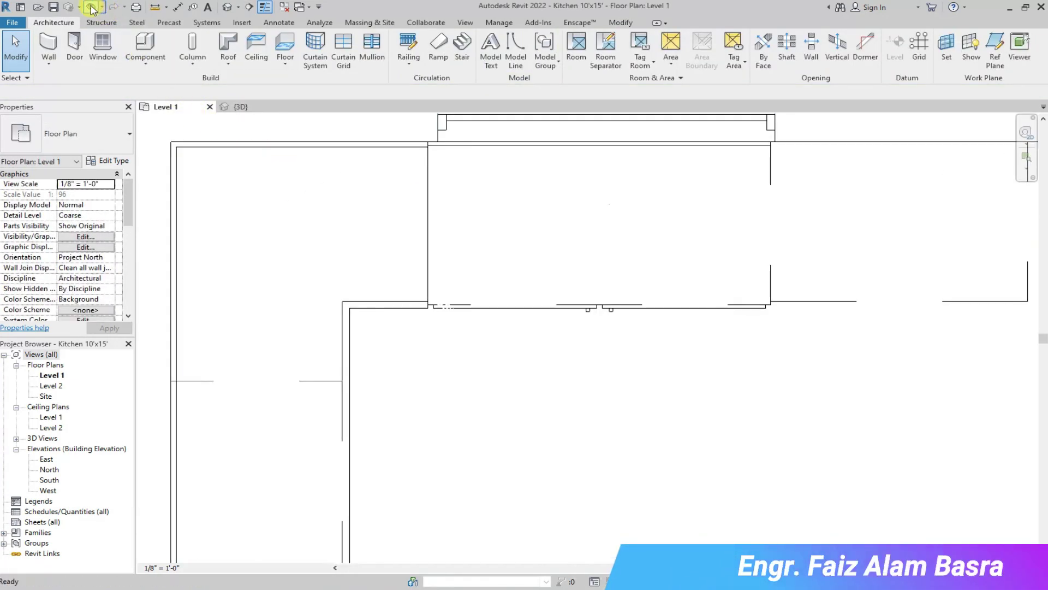
{"action": "scroll", "coordinate": [251, 367], "scroll_direction": "down", "scroll_amount": 3}
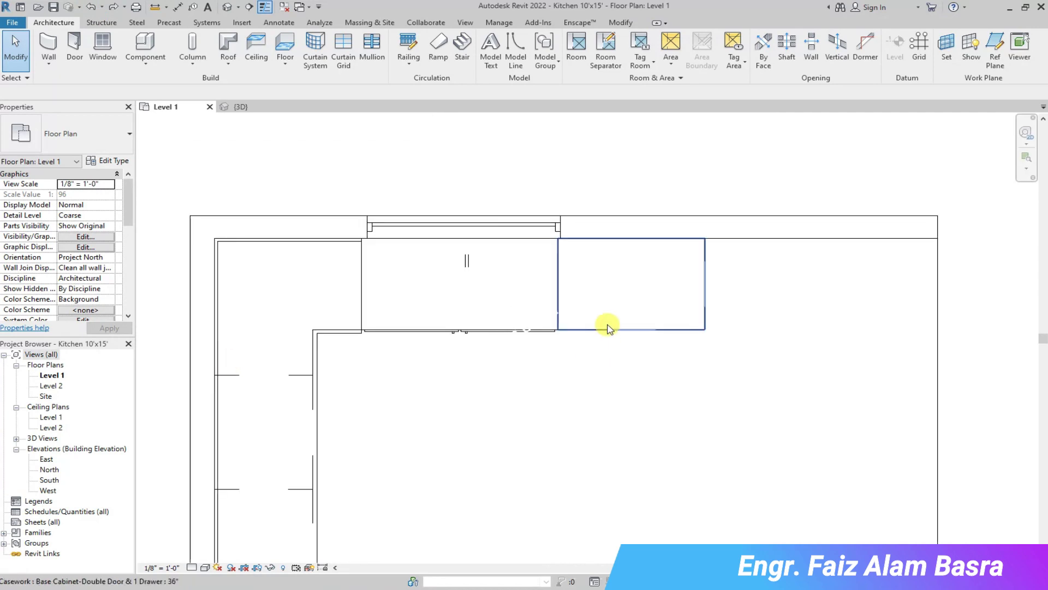
- Load the 046 counter top with sink hole family, cancel its placement, and reopen Load Family
{"action": "left_click", "coordinate": [152, 55]}
{"action": "left_click", "coordinate": [504, 52]}
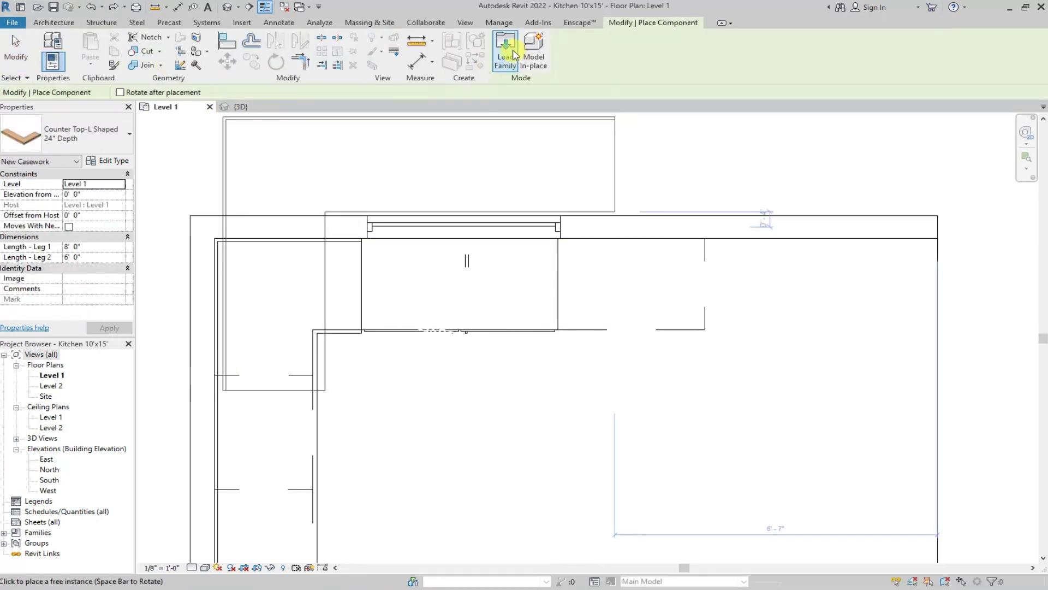
{"action": "left_click", "coordinate": [778, 201]}
{"action": "left_click", "coordinate": [865, 392]}
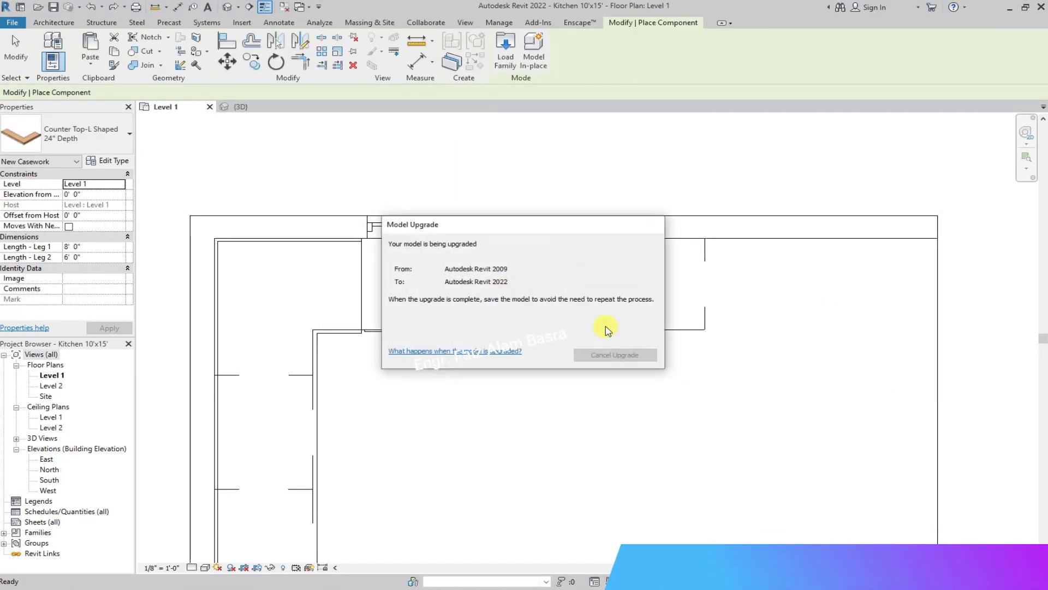
{"action": "scroll", "coordinate": [557, 240], "scroll_direction": "up", "scroll_amount": 1}
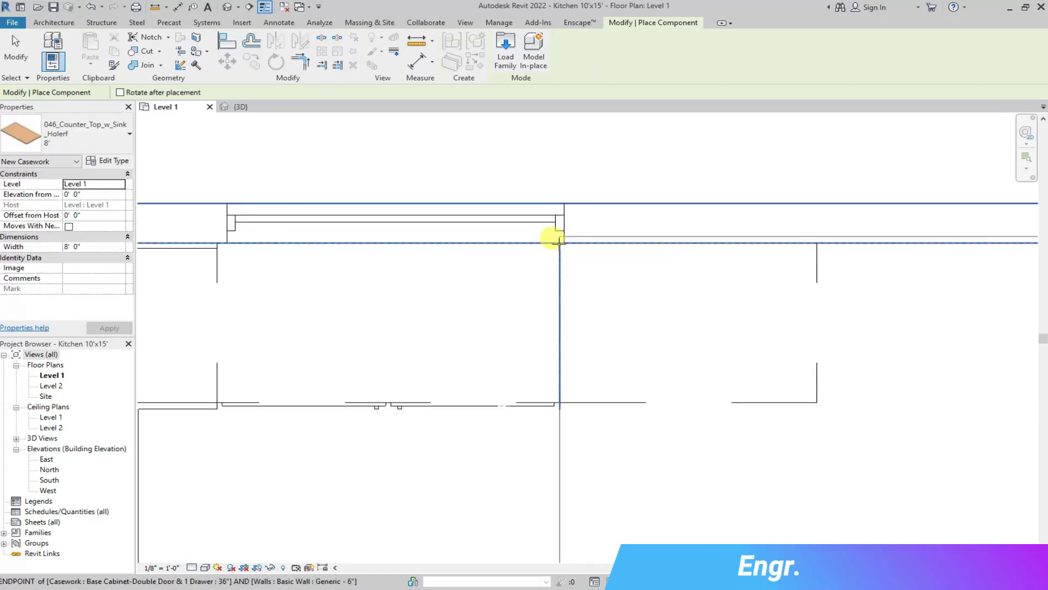
{"action": "scroll", "coordinate": [553, 246], "scroll_direction": "up", "scroll_amount": 1}
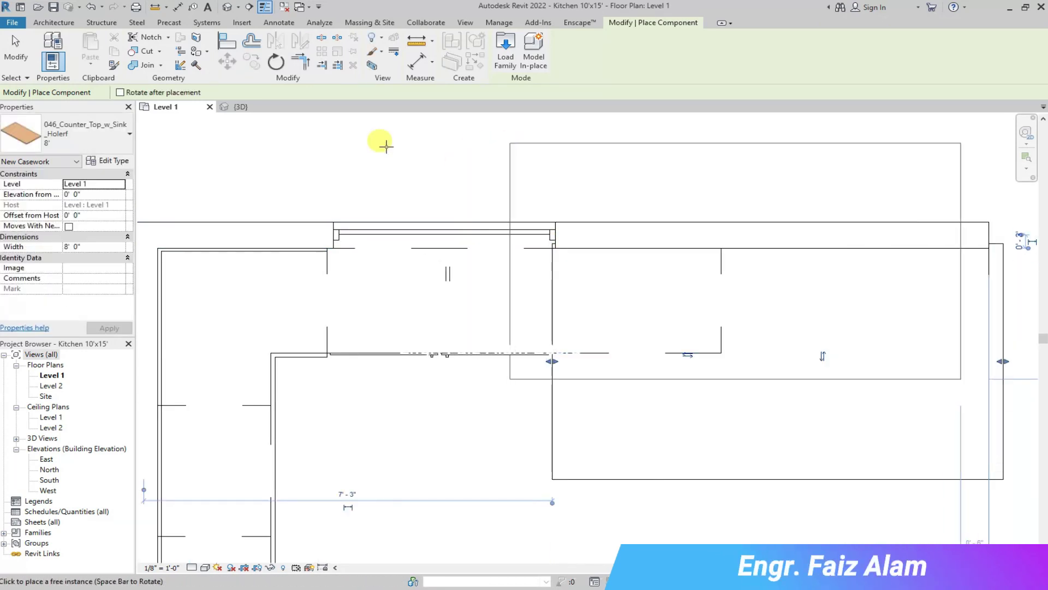
{"action": "key", "text": "Escape"}
{"action": "key", "text": "Escape"}
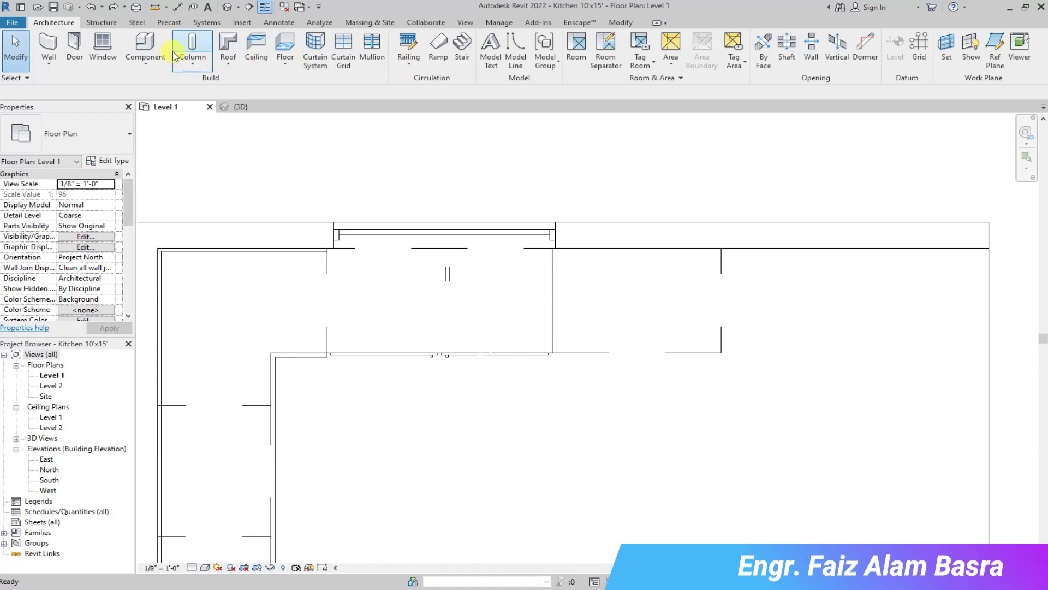
{"action": "left_click", "coordinate": [176, 56]}
{"action": "left_click", "coordinate": [505, 51]}
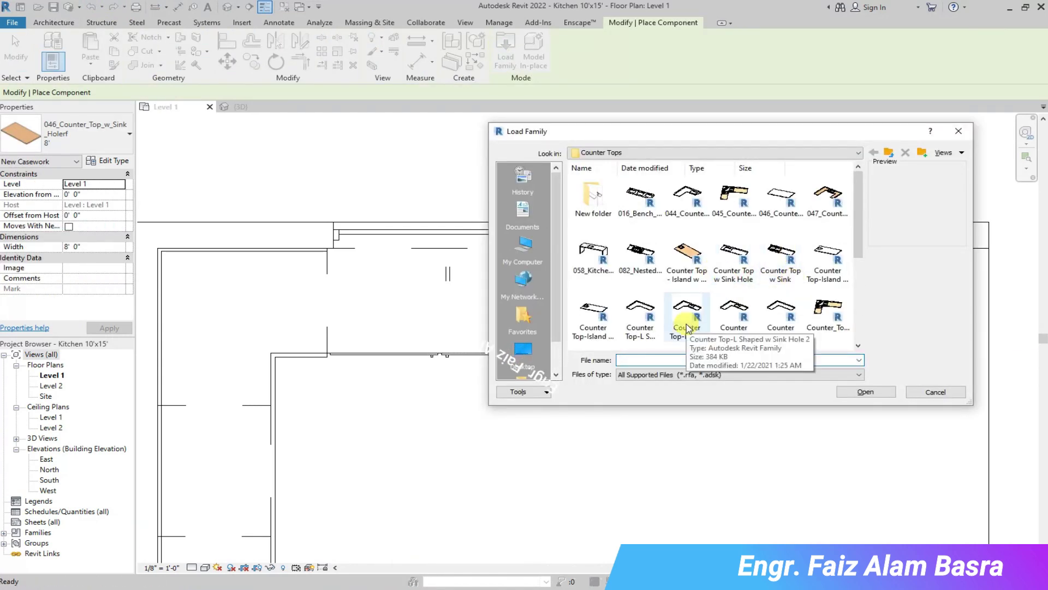
- Load Vanity Counter Top.rfa and place it on the base cabinet right of the sink
{"action": "scroll", "coordinate": [677, 326], "scroll_direction": "down", "scroll_amount": 5}
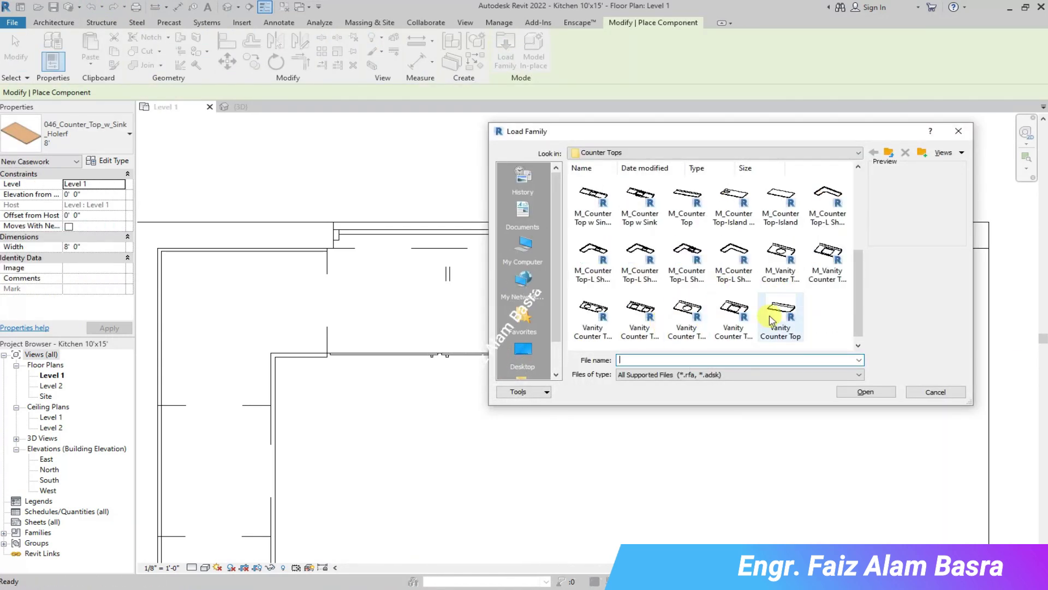
{"action": "left_click", "coordinate": [765, 328]}
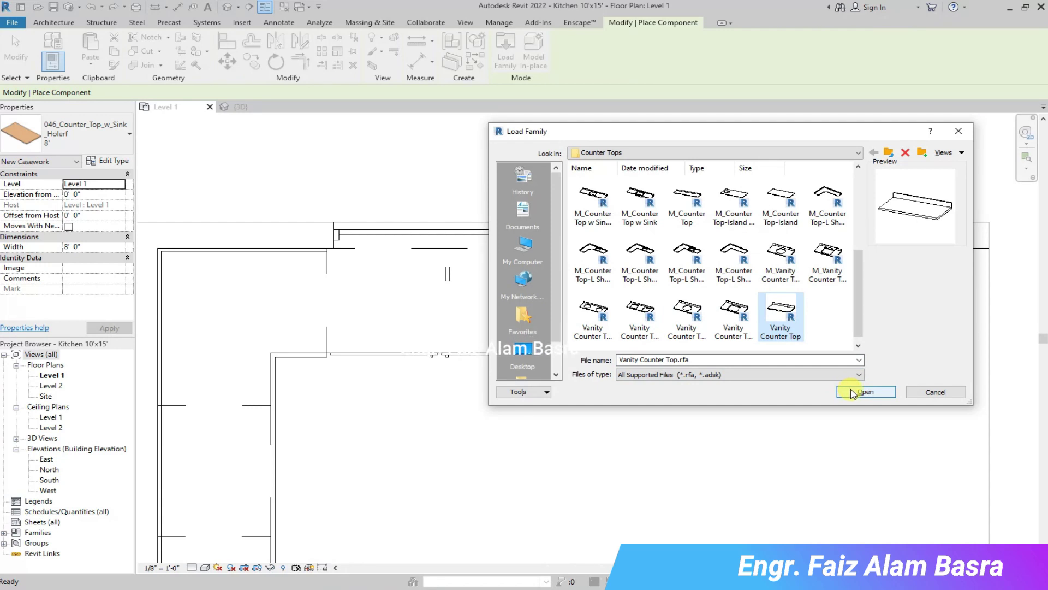
{"action": "left_click", "coordinate": [850, 393]}
{"action": "scroll", "coordinate": [554, 244], "scroll_direction": "up", "scroll_amount": 3}
{"action": "scroll", "coordinate": [555, 243], "scroll_direction": "up", "scroll_amount": 2}
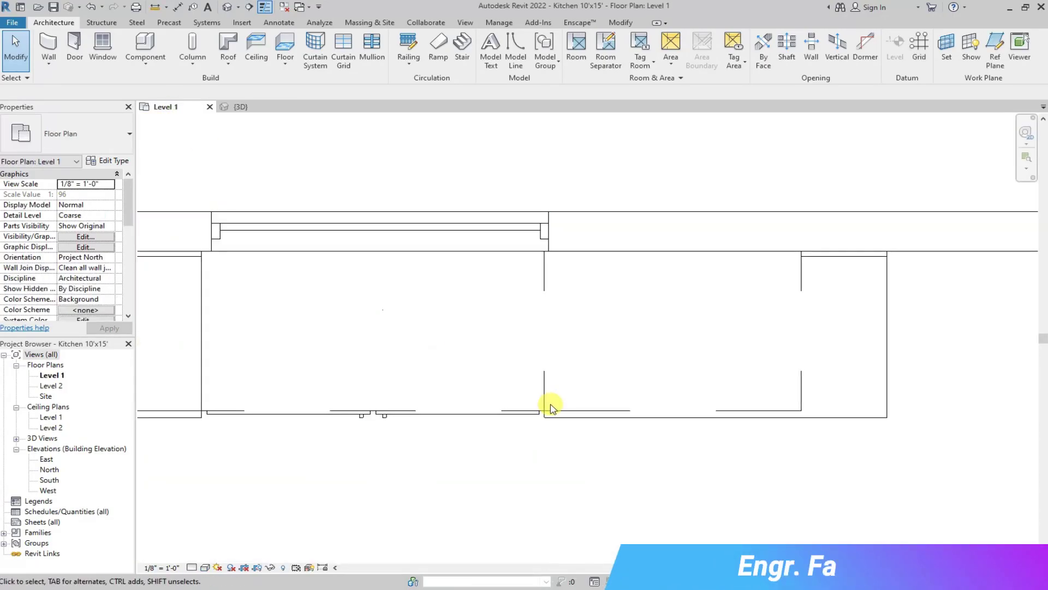
{"action": "left_click", "coordinate": [560, 421]}
- Offset the vanity countertop by 5 inches and check it in the 3D view
{"action": "left_click", "coordinate": [129, 137]}
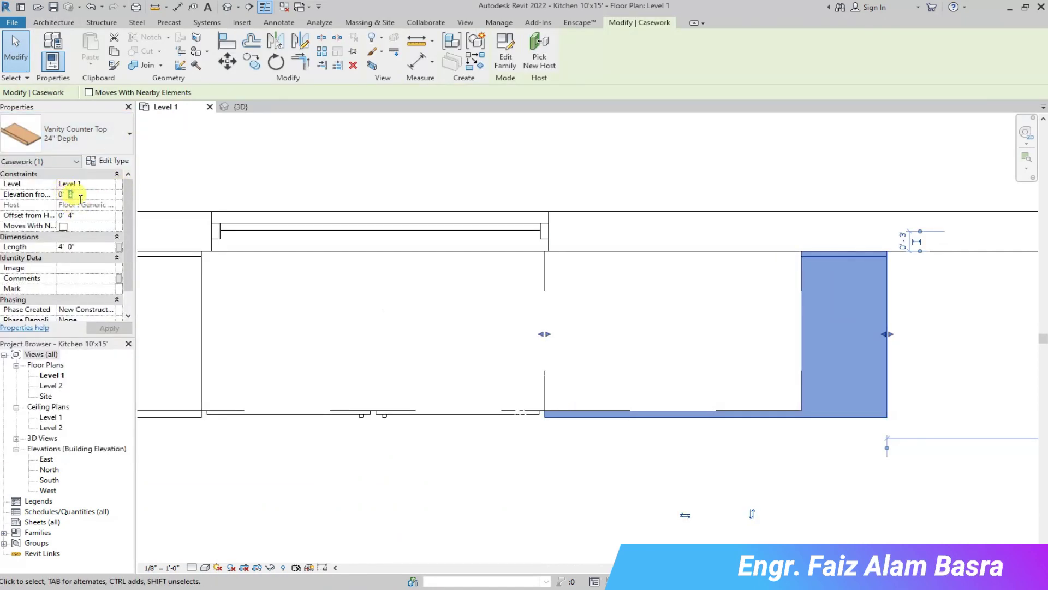
{"action": "left_click", "coordinate": [123, 332]}
{"action": "left_click", "coordinate": [243, 107]}
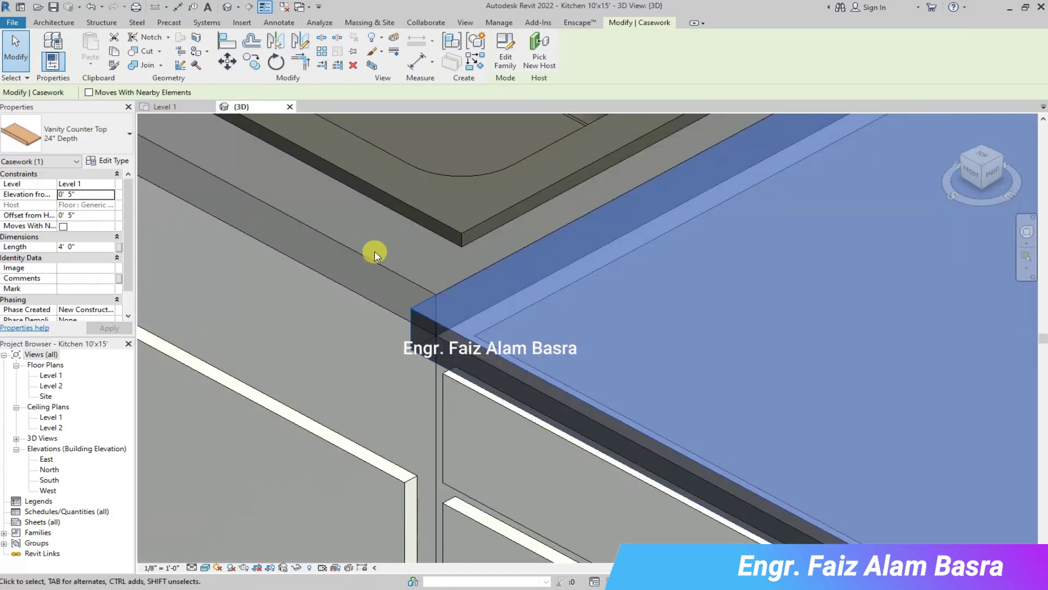
{"action": "key", "text": "Escape"}
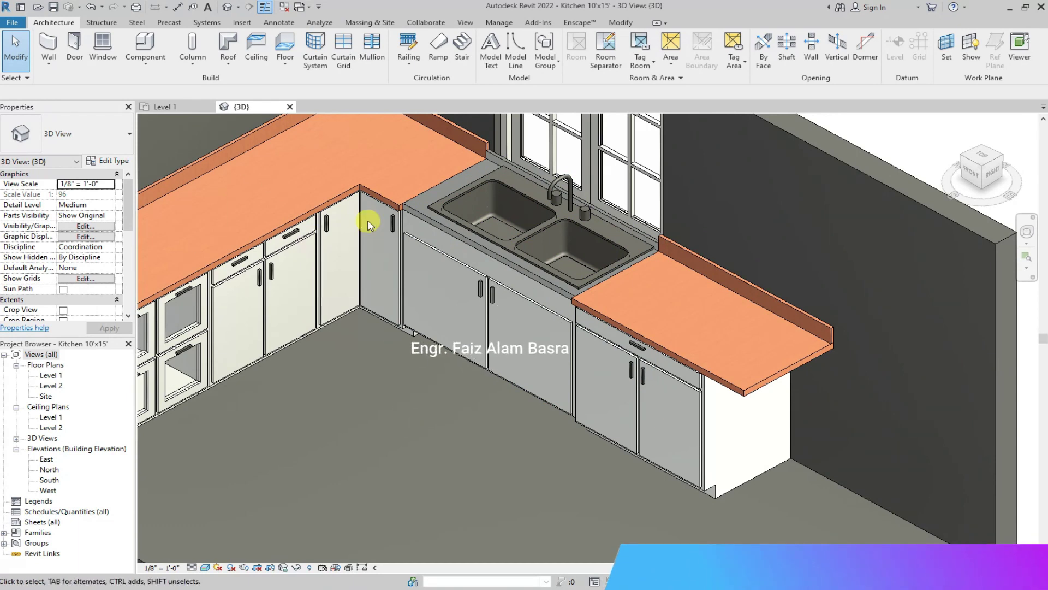
- Select the double-sink base cabinet in the 3D kitchen
{"action": "left_click", "coordinate": [441, 227]}
{"action": "key", "text": "Escape"}
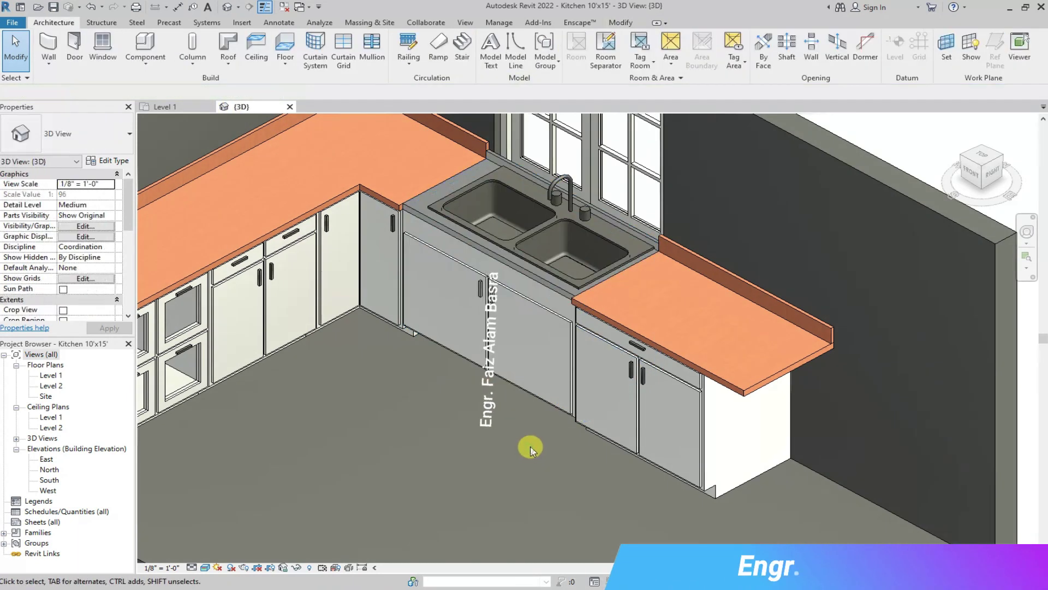
{"action": "scroll", "coordinate": [507, 220], "scroll_direction": "up", "scroll_amount": 2}
{"action": "scroll", "coordinate": [508, 220], "scroll_direction": "up", "scroll_amount": 3}
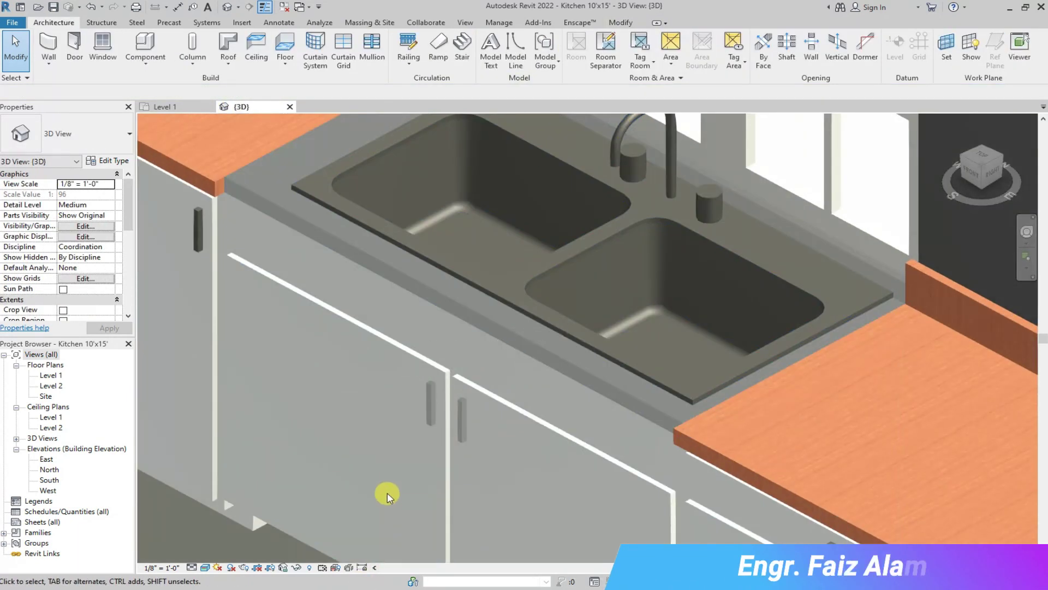
{"action": "scroll", "coordinate": [377, 431], "scroll_direction": "down", "scroll_amount": 5}
{"action": "left_click", "coordinate": [319, 306]}
{"action": "scroll", "coordinate": [319, 307], "scroll_direction": "up", "scroll_amount": 3}
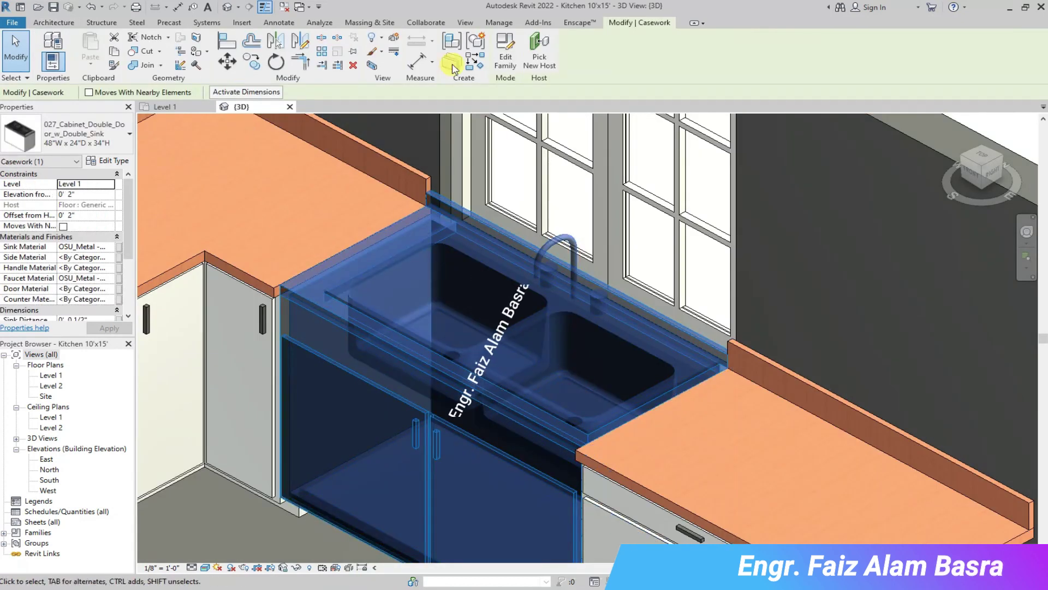
- Open the sink cabinet family in Top view and edit its top slab's extrusion sketch
{"action": "left_click", "coordinate": [516, 51]}
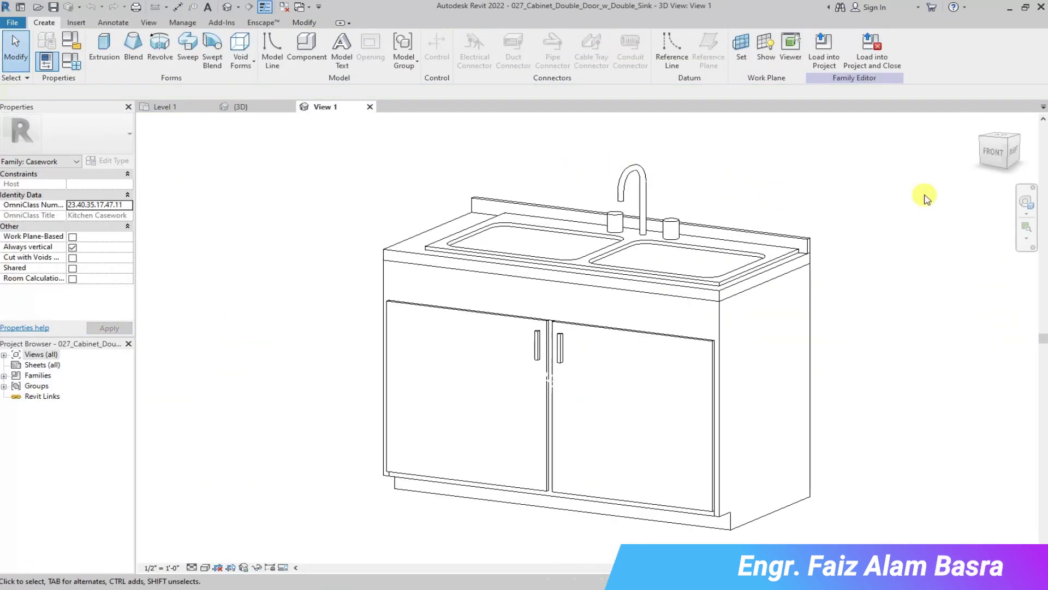
{"action": "left_click", "coordinate": [1003, 138]}
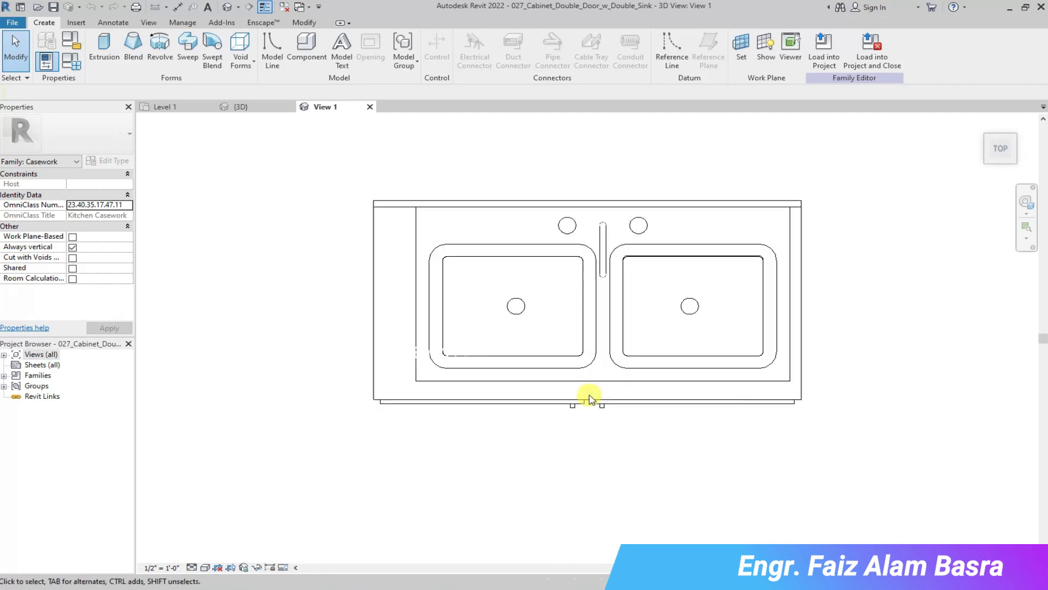
{"action": "scroll", "coordinate": [516, 412], "scroll_direction": "up", "scroll_amount": 2}
{"action": "left_click", "coordinate": [540, 401]}
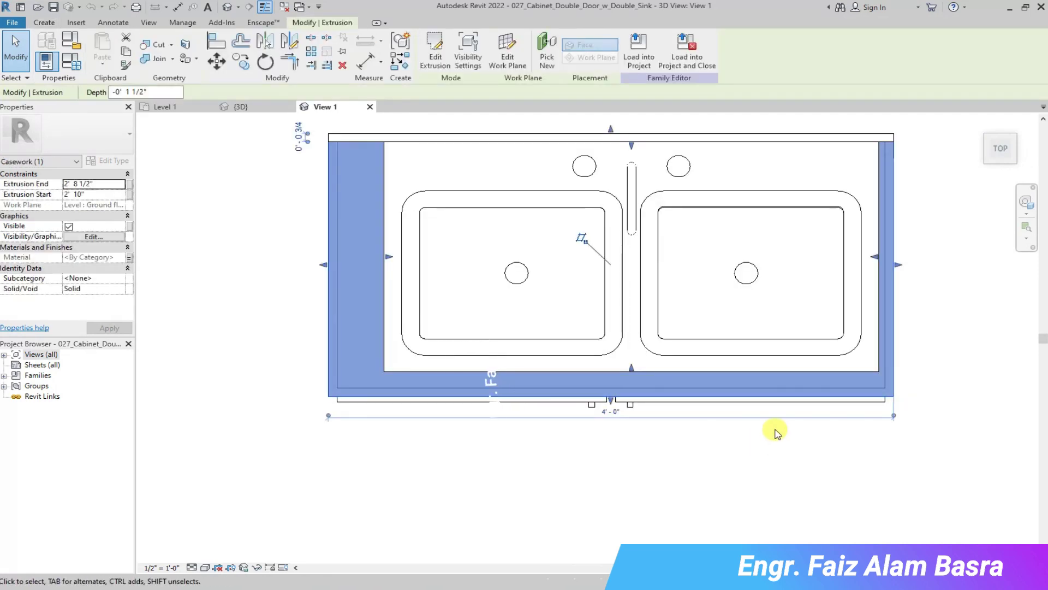
{"action": "left_click", "coordinate": [436, 50]}
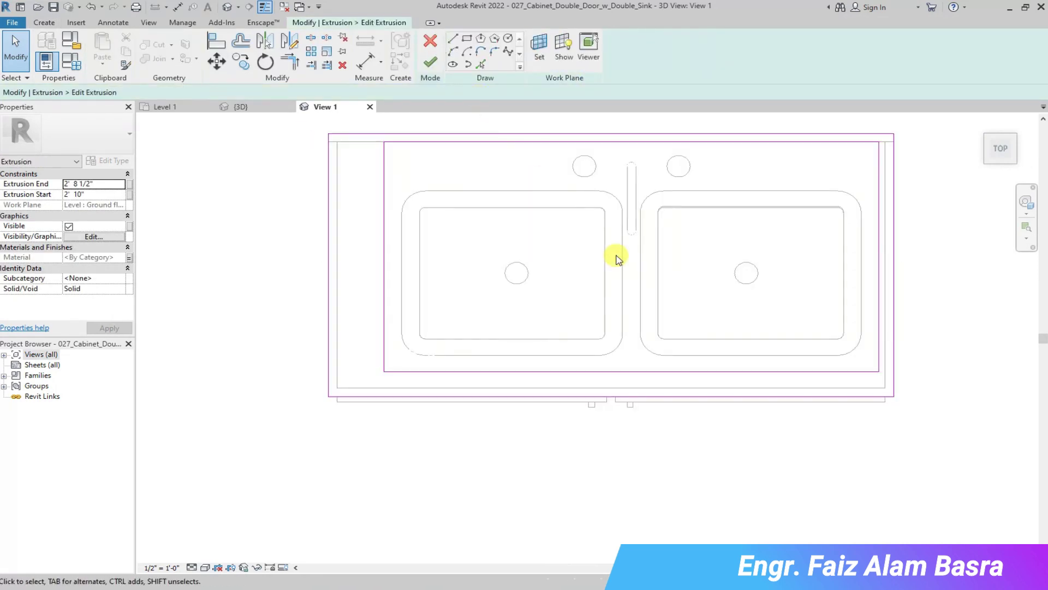
- Move the slab's front sketch edge slightly outward, then reload the family, overwriting the existing one
{"action": "left_click", "coordinate": [582, 397]}
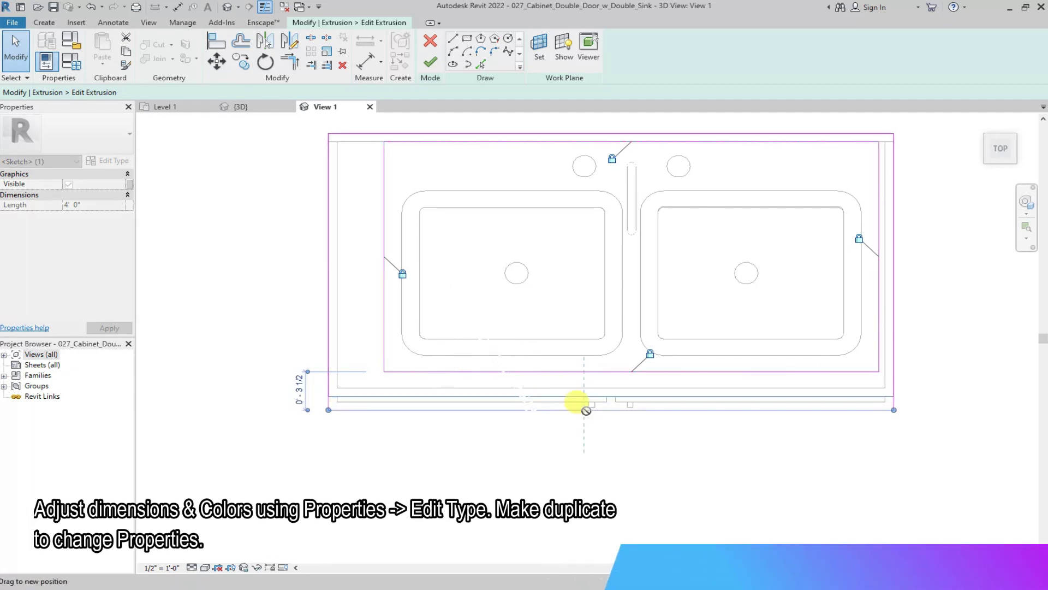
{"action": "left_click_drag", "start_coordinate": [586, 407], "coordinate": [587, 412]}
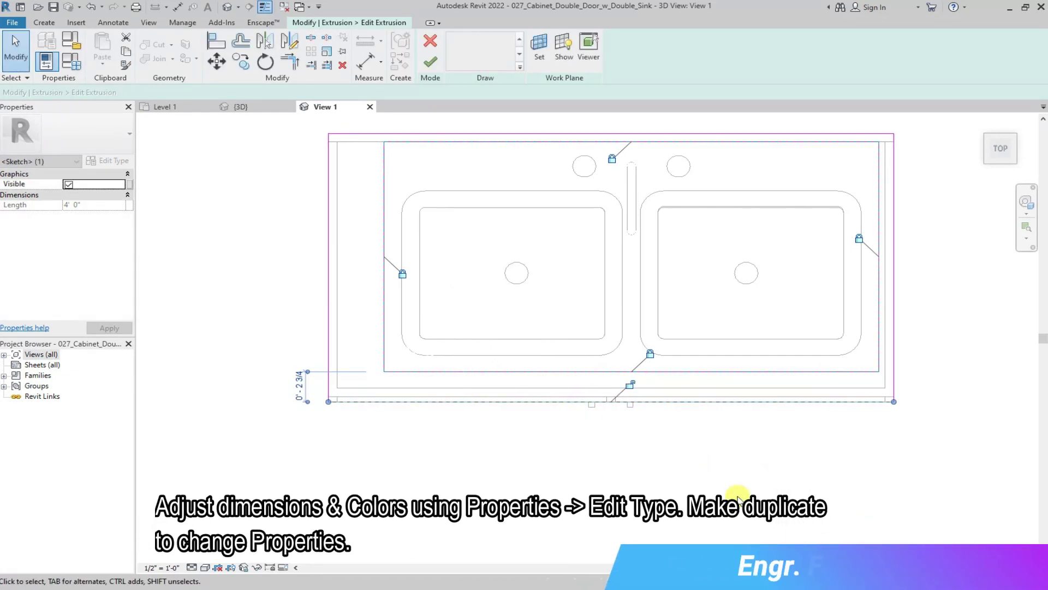
{"action": "left_click", "coordinate": [725, 479]}
{"action": "left_click", "coordinate": [432, 62]}
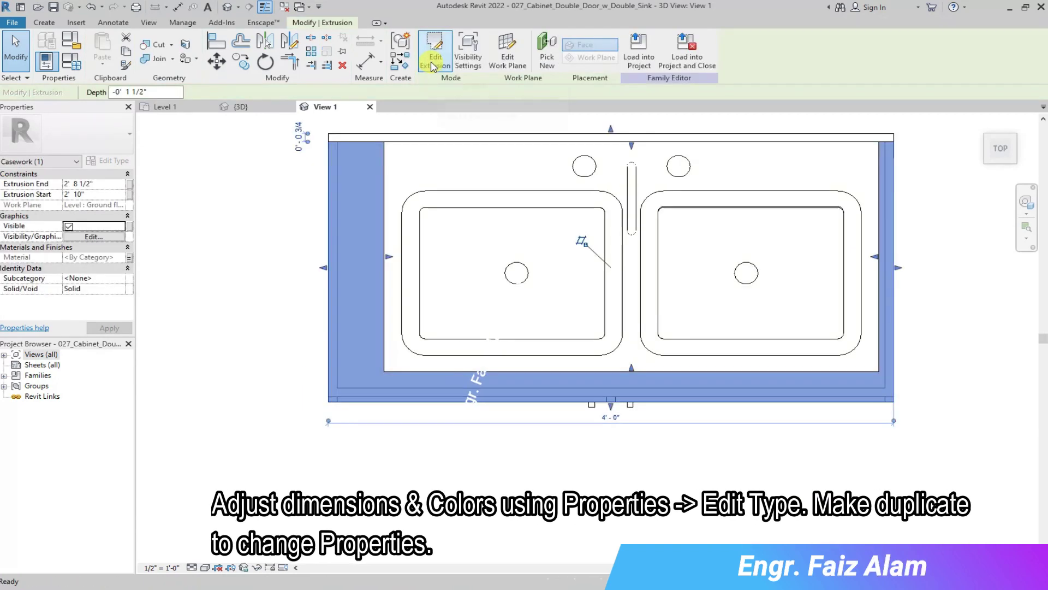
{"action": "left_click", "coordinate": [639, 49]}
{"action": "left_click", "coordinate": [491, 270]}
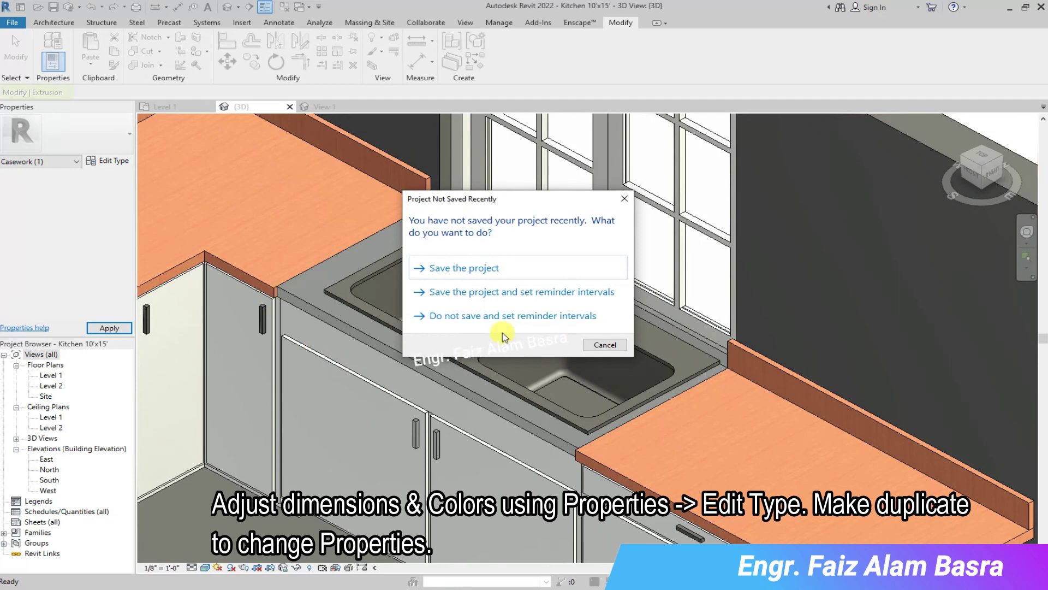
- Skip saving, reopen the sink cabinet family and stretch the slab's front edge outward
{"action": "left_click", "coordinate": [494, 321]}
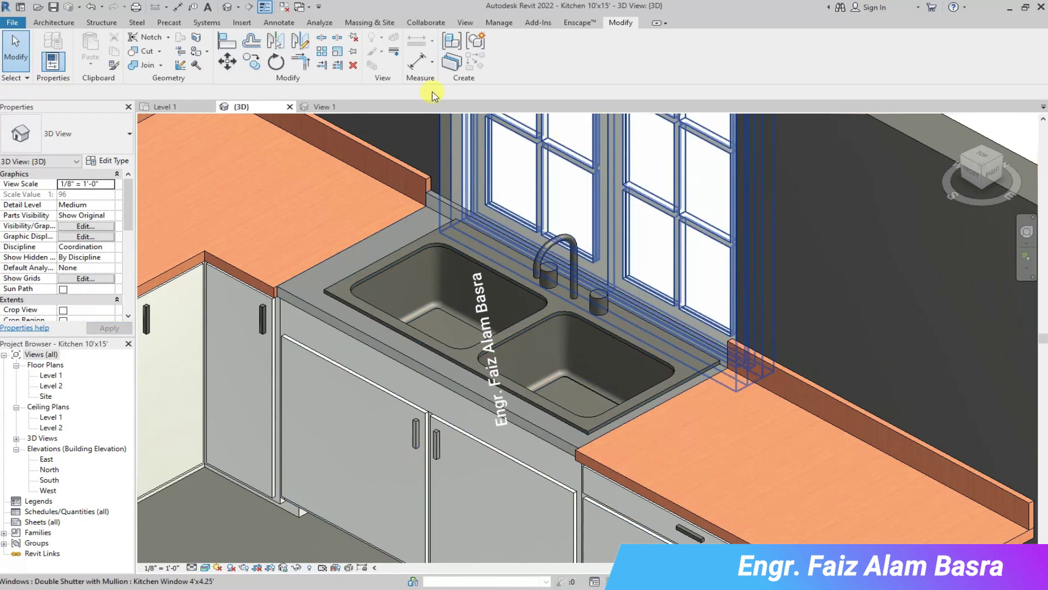
{"action": "left_click", "coordinate": [345, 323]}
{"action": "left_click", "coordinate": [506, 57]}
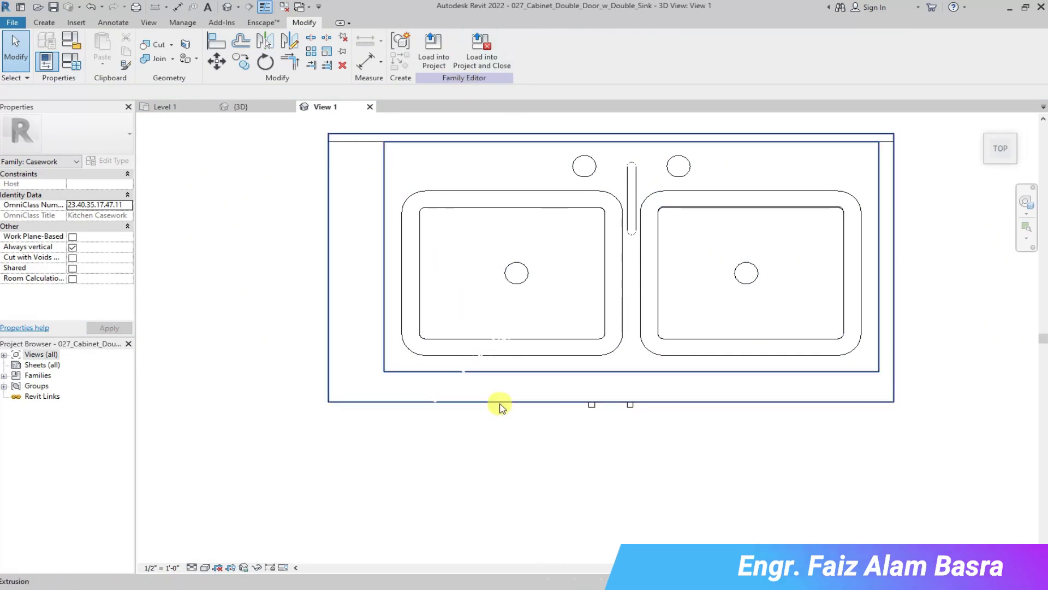
{"action": "left_click", "coordinate": [499, 403]}
{"action": "left_click_drag", "start_coordinate": [612, 409], "coordinate": [610, 408]}
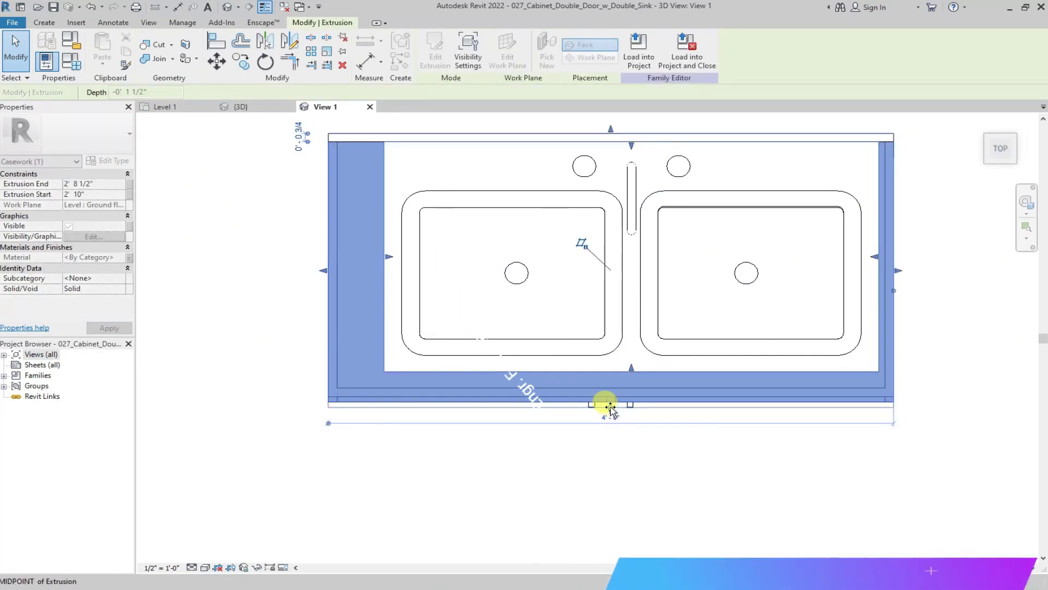
{"action": "left_click", "coordinate": [632, 461]}
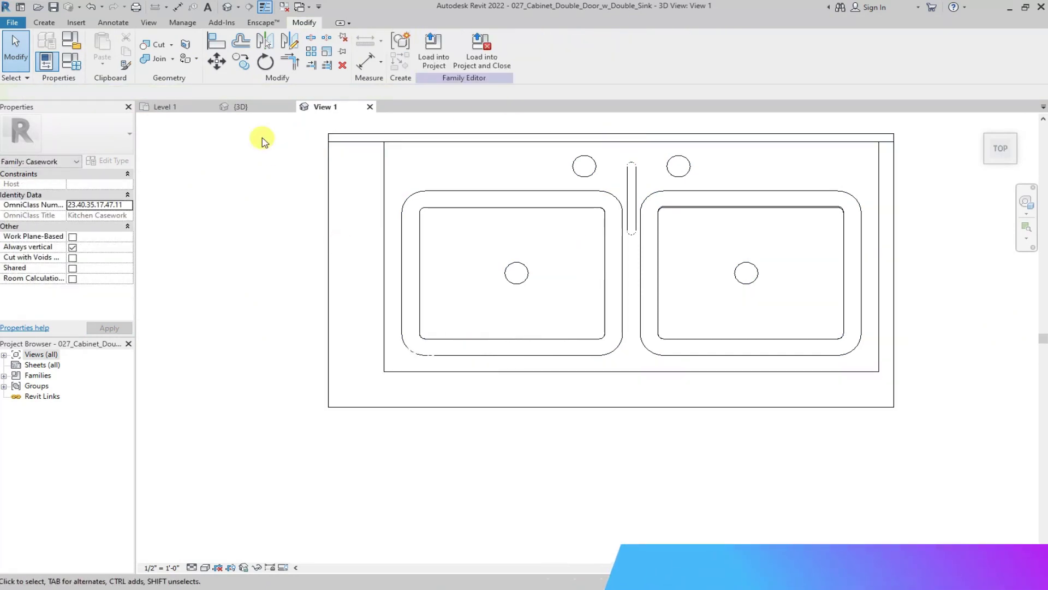
- Reload the revised cabinet into the kitchen, overwriting it, and orbit the 3D view to review
{"action": "left_click", "coordinate": [436, 53]}
{"action": "left_click", "coordinate": [500, 274]}
{"action": "mouse_move", "coordinate": [257, 468]}
{"action": "middle_mouse_down", "text": "shift"}
{"action": "mouse_move", "coordinate": [481, 271]}
{"action": "mouse_move", "coordinate": [88, 27]}
{"action": "middle_mouse_up", "text": "shift"}
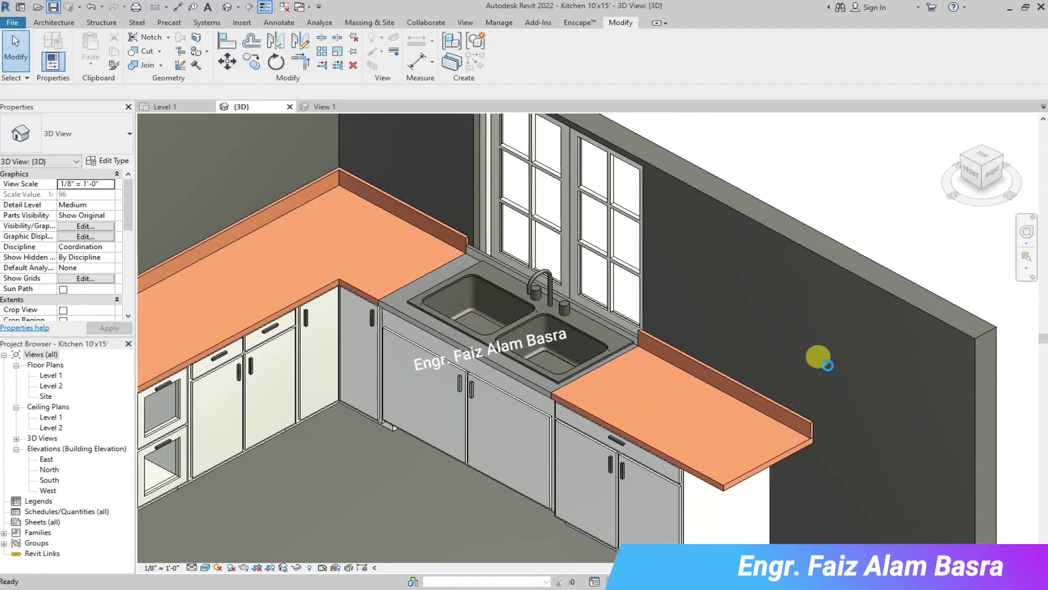
{"action": "scroll", "coordinate": [882, 207], "scroll_direction": "down", "scroll_amount": 4}
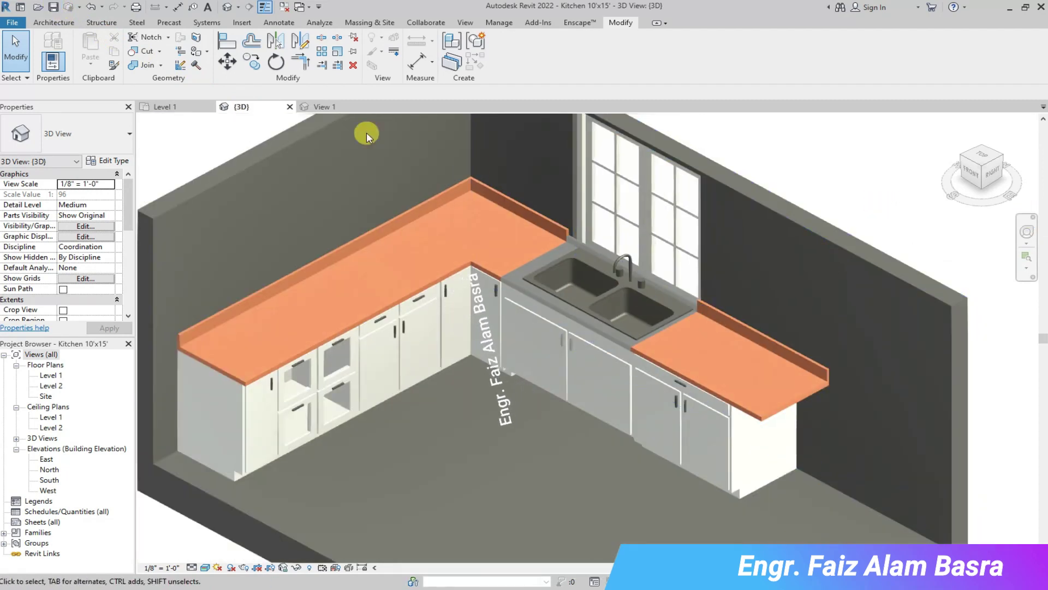
{"action": "key", "text": "ctrl+Tab"}
- Move the short vanity counter top in Level 1 plan against the sink cabinet
{"action": "left_click", "coordinate": [884, 357]}
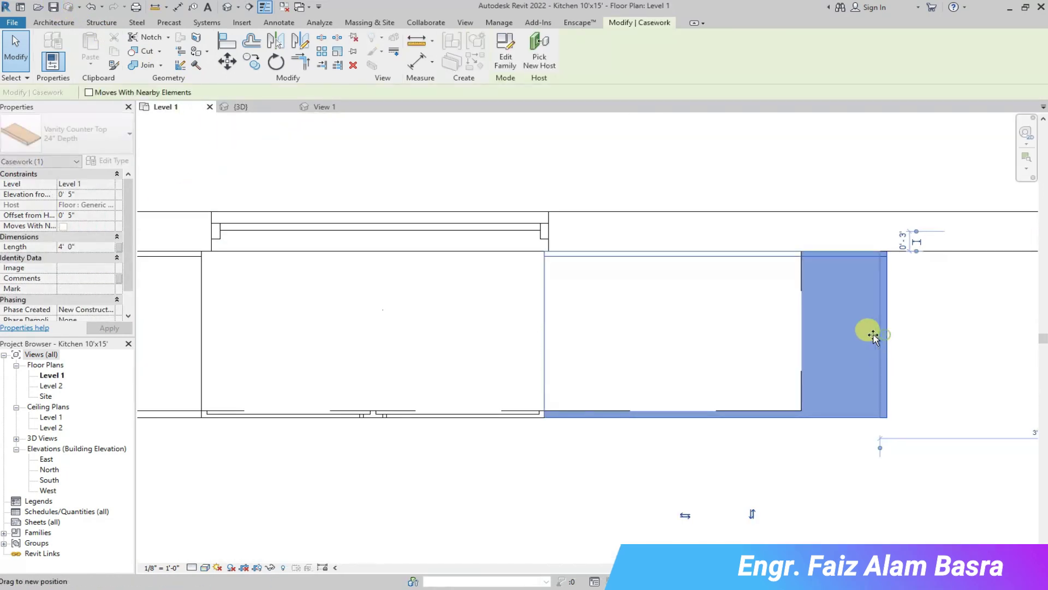
{"action": "left_click_drag", "start_coordinate": [800, 338], "coordinate": [407, 334]}
{"action": "key", "text": "Escape"}
{"action": "scroll", "coordinate": [382, 335], "scroll_direction": "down", "scroll_amount": 5}
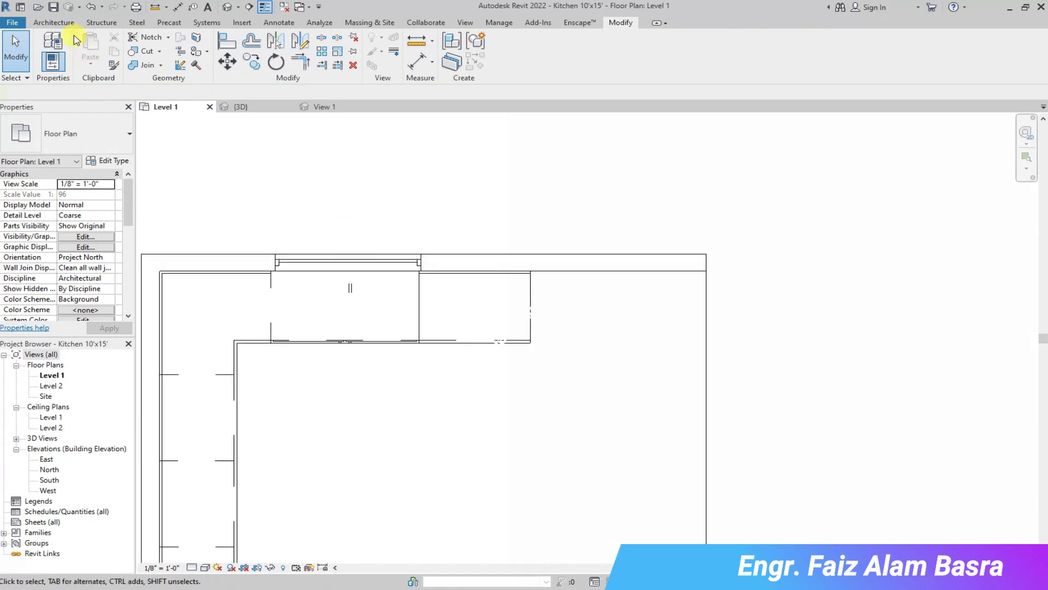
- Load and close the sink cabinet family, saving it over the existing file
{"action": "left_click", "coordinate": [327, 108]}
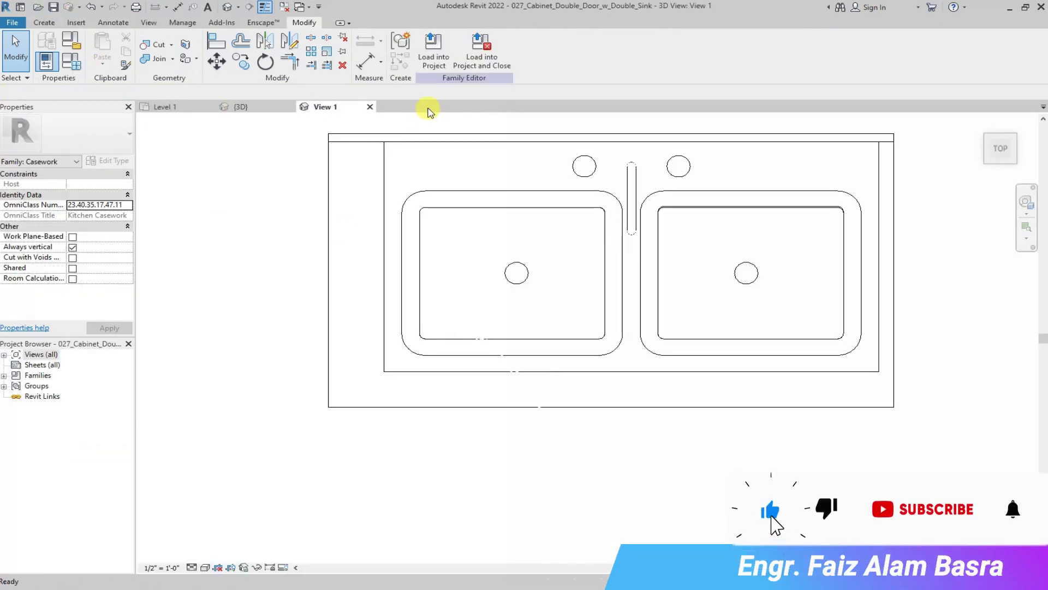
{"action": "left_click", "coordinate": [482, 49]}
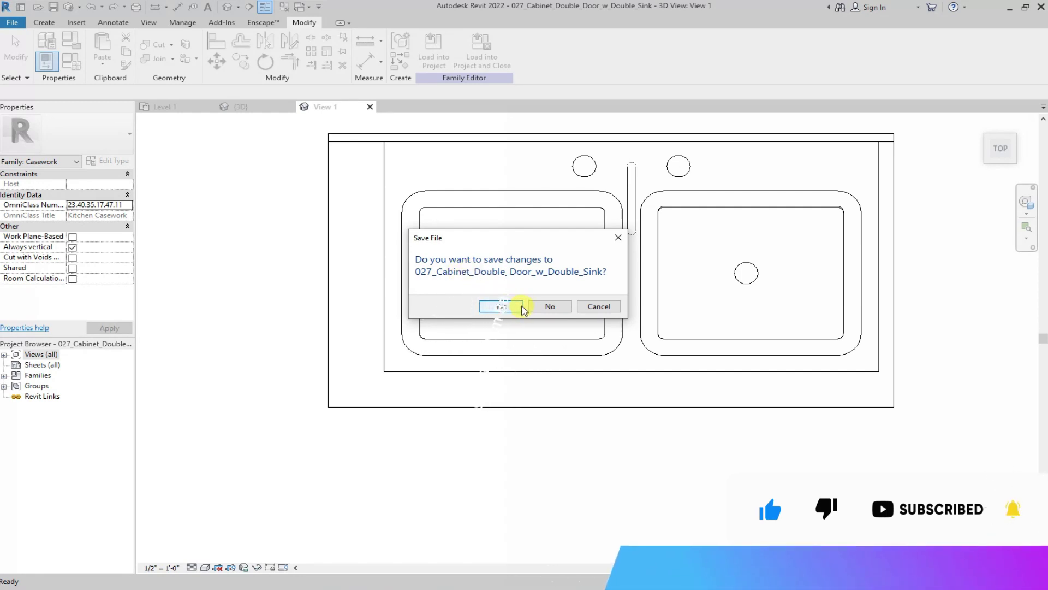
{"action": "left_click", "coordinate": [500, 306]}
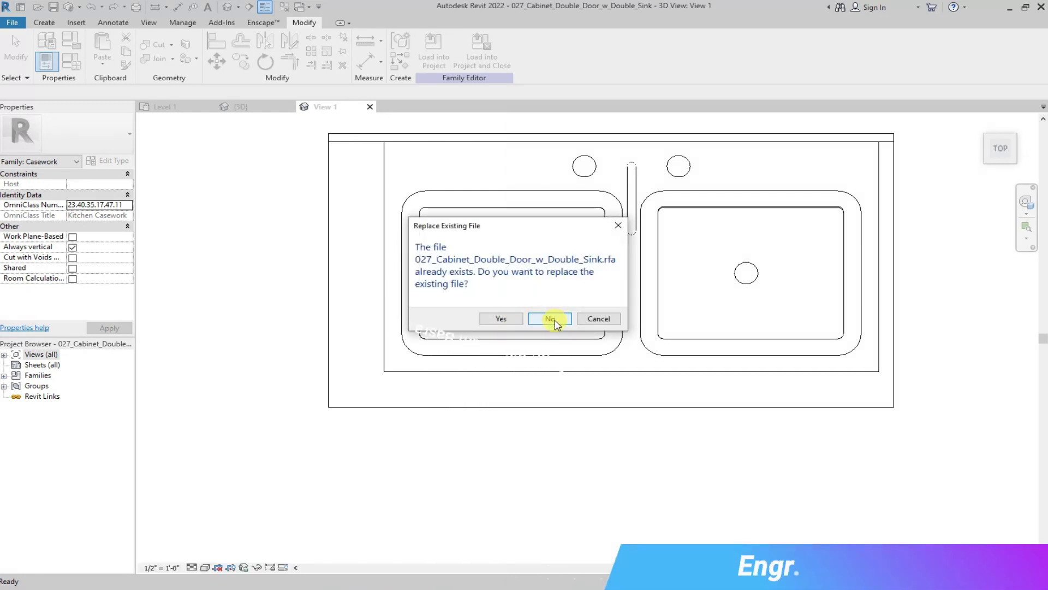
{"action": "left_click", "coordinate": [521, 320]}
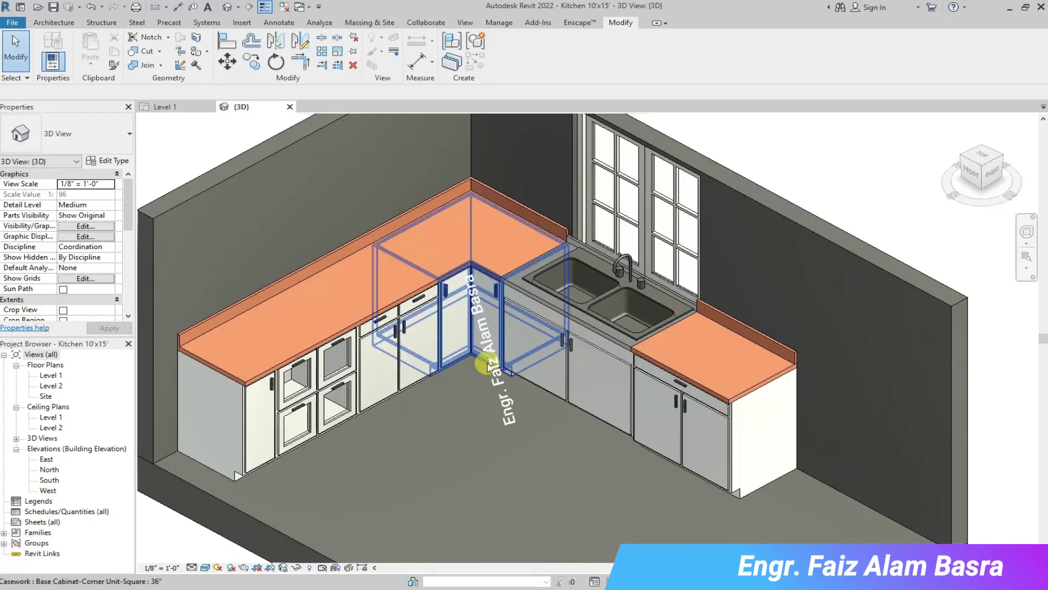
- Zoom around the 3D kitchen to review the counters and sink, then go to Level 1
{"action": "scroll", "coordinate": [864, 187], "scroll_direction": "up", "scroll_amount": 2}
{"action": "scroll", "coordinate": [860, 188], "scroll_direction": "down", "scroll_amount": 1}
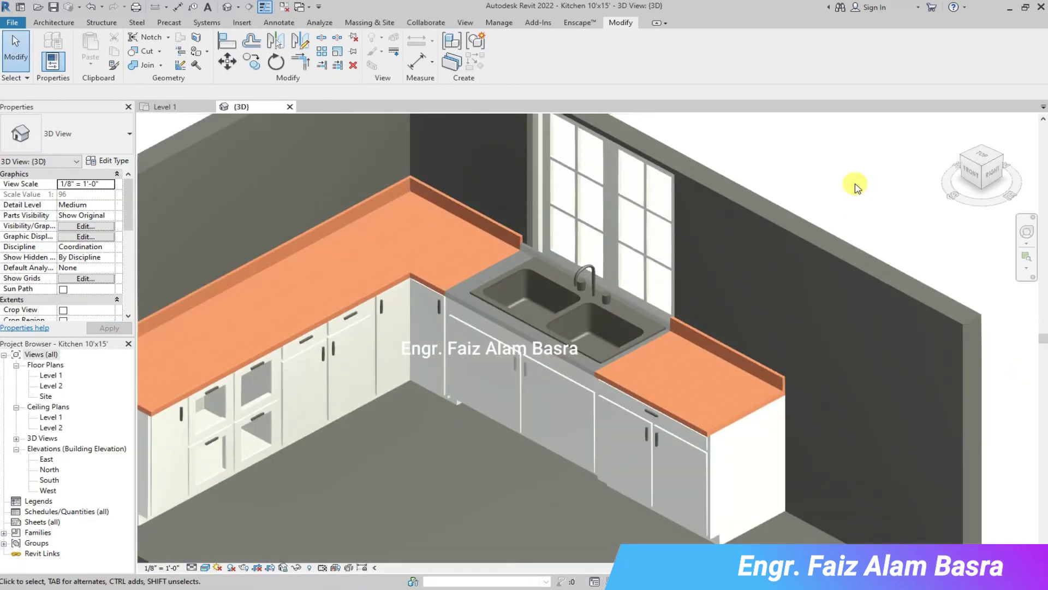
{"action": "scroll", "coordinate": [371, 237], "scroll_direction": "down", "scroll_amount": 1}
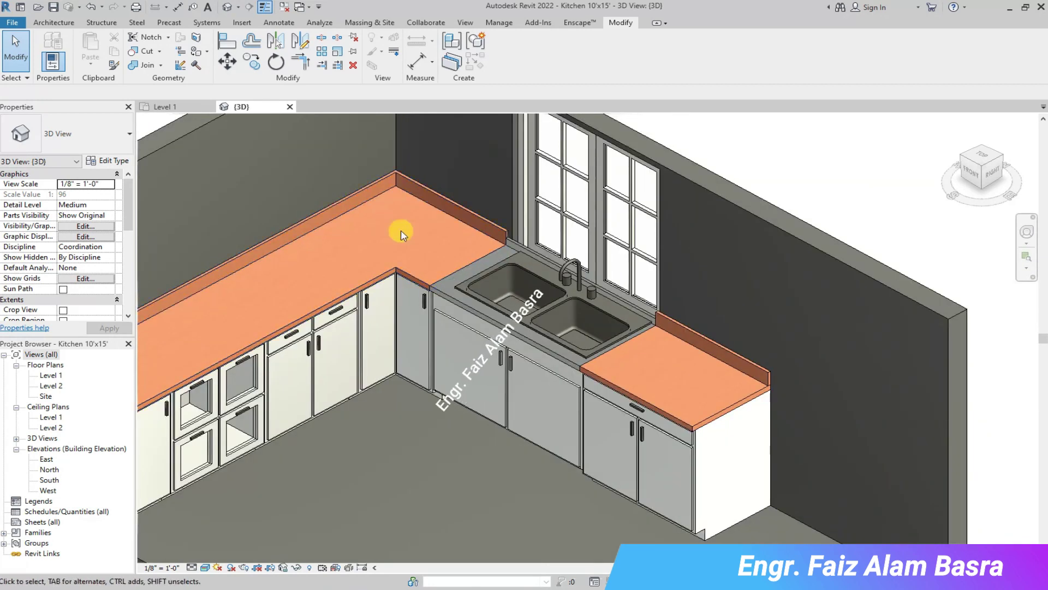
{"action": "scroll", "coordinate": [402, 231], "scroll_direction": "down", "scroll_amount": 1}
{"action": "left_click", "coordinate": [53, 22]}
{"action": "left_click", "coordinate": [164, 107]}
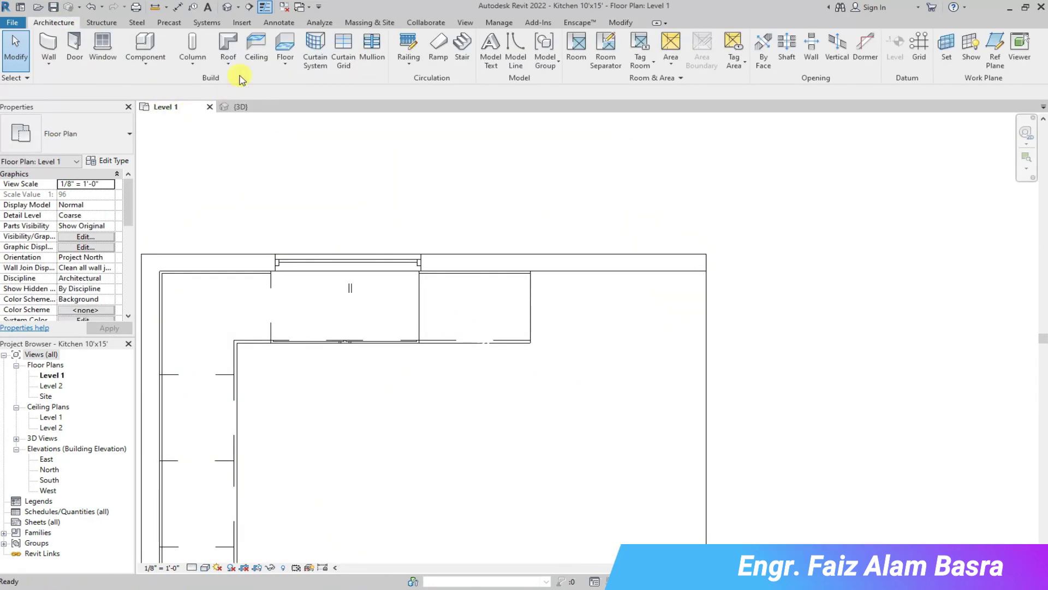
{"action": "left_click", "coordinate": [157, 52]}
- Load the Bosch_Hob_915x520 family from the Burner folder
{"action": "left_click", "coordinate": [505, 52]}
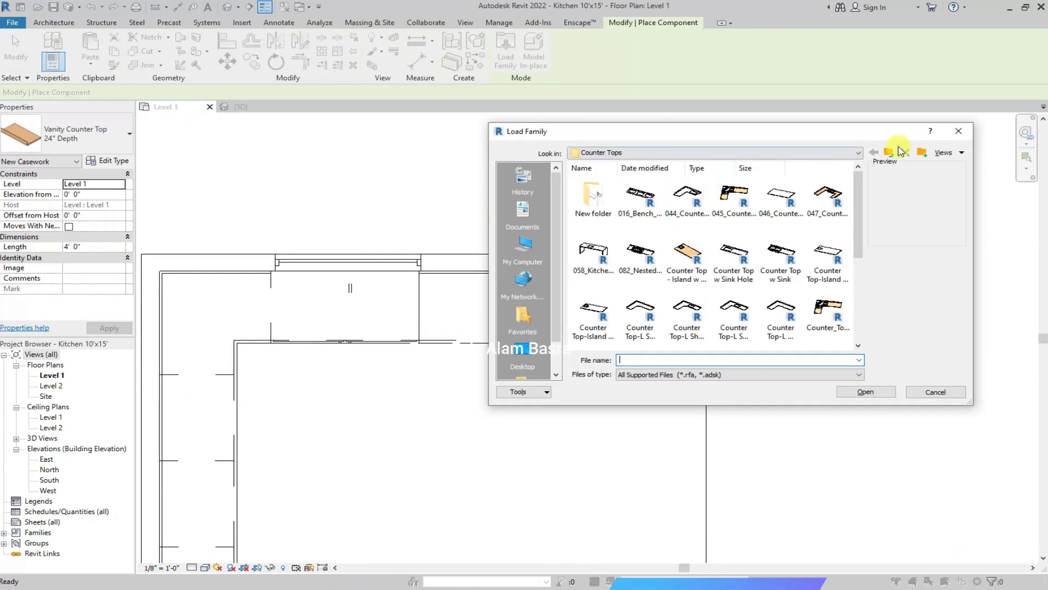
{"action": "double_click", "coordinate": [645, 200]}
{"action": "left_click", "coordinate": [688, 199]}
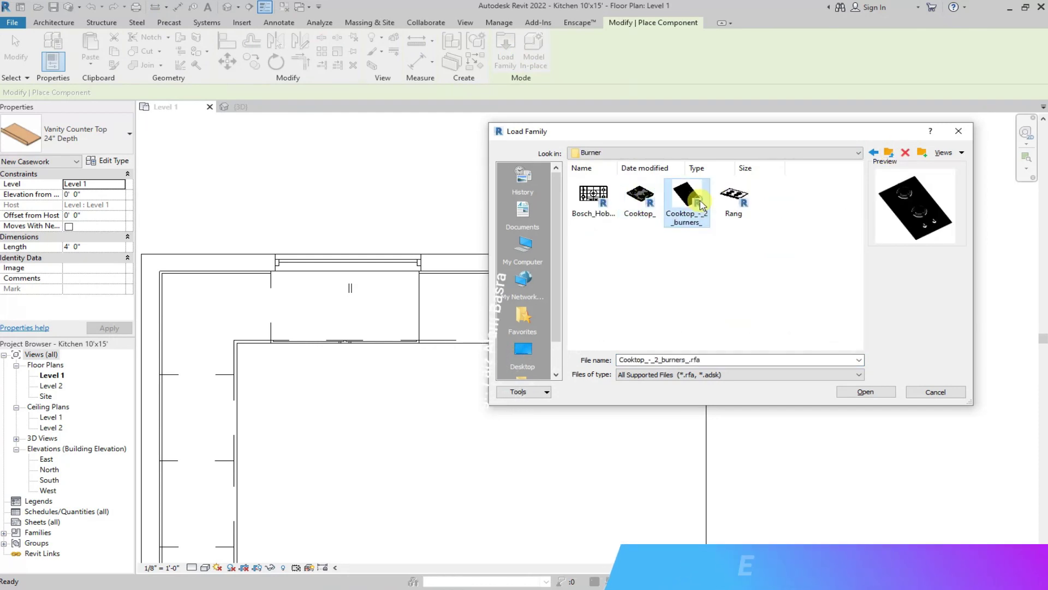
{"action": "left_click", "coordinate": [734, 197]}
{"action": "left_click", "coordinate": [698, 201]}
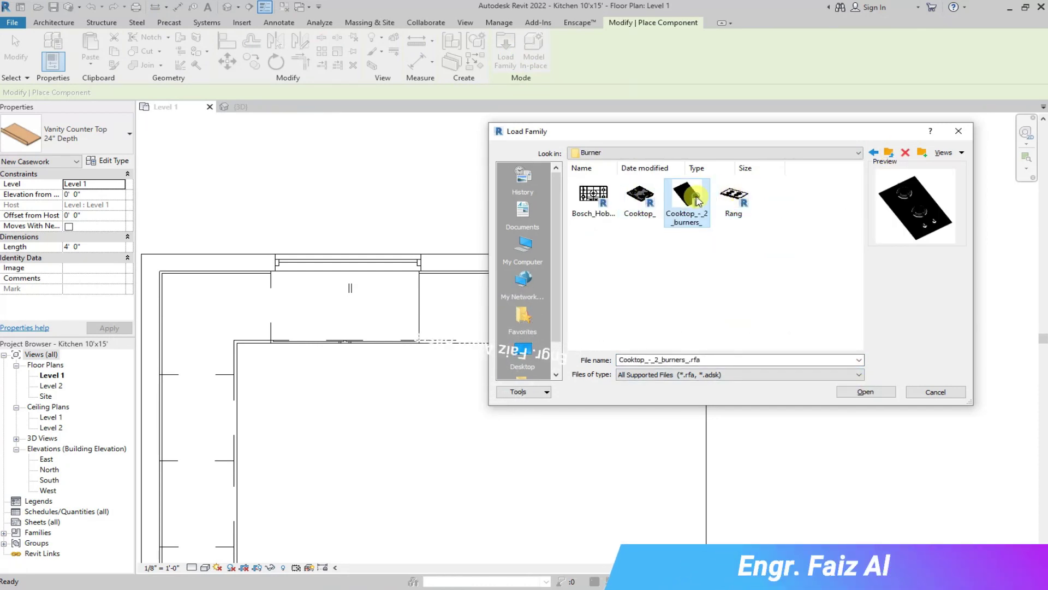
{"action": "left_click", "coordinate": [593, 197]}
{"action": "left_click", "coordinate": [866, 392]}
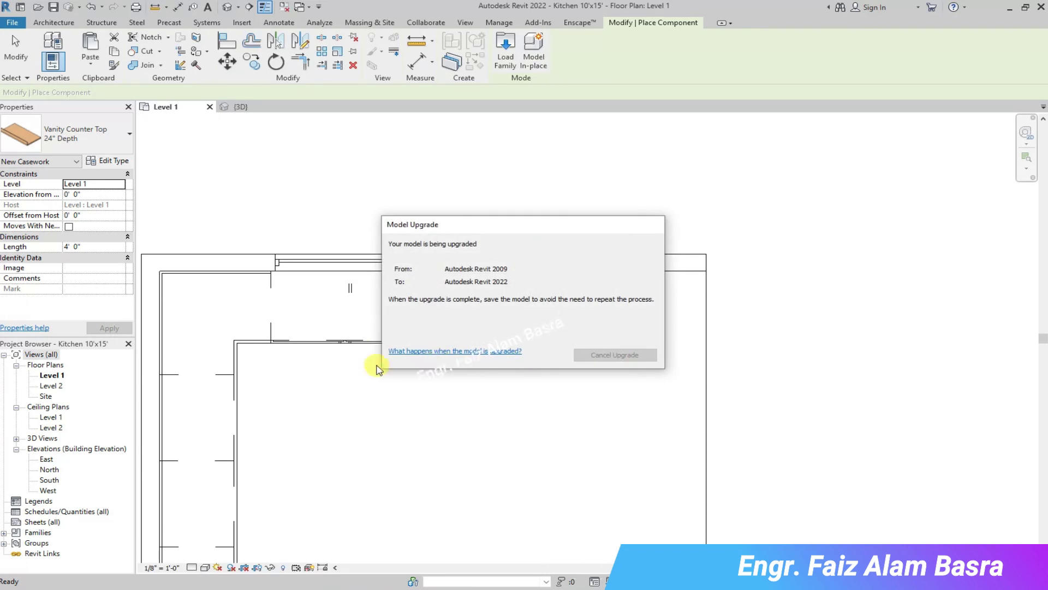
- Rotate and place the Bosch hob on the left counter, then view it in 3D
{"action": "scroll", "coordinate": [370, 286], "scroll_direction": "down", "scroll_amount": 2}
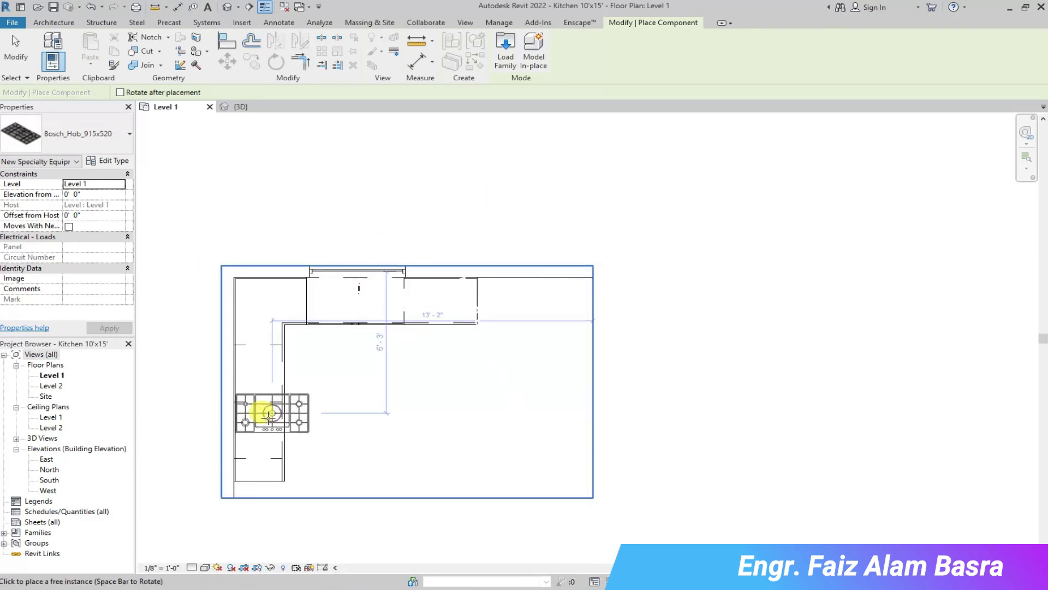
{"action": "key", "text": "space"}
{"action": "scroll", "coordinate": [256, 425], "scroll_direction": "up", "scroll_amount": 3}
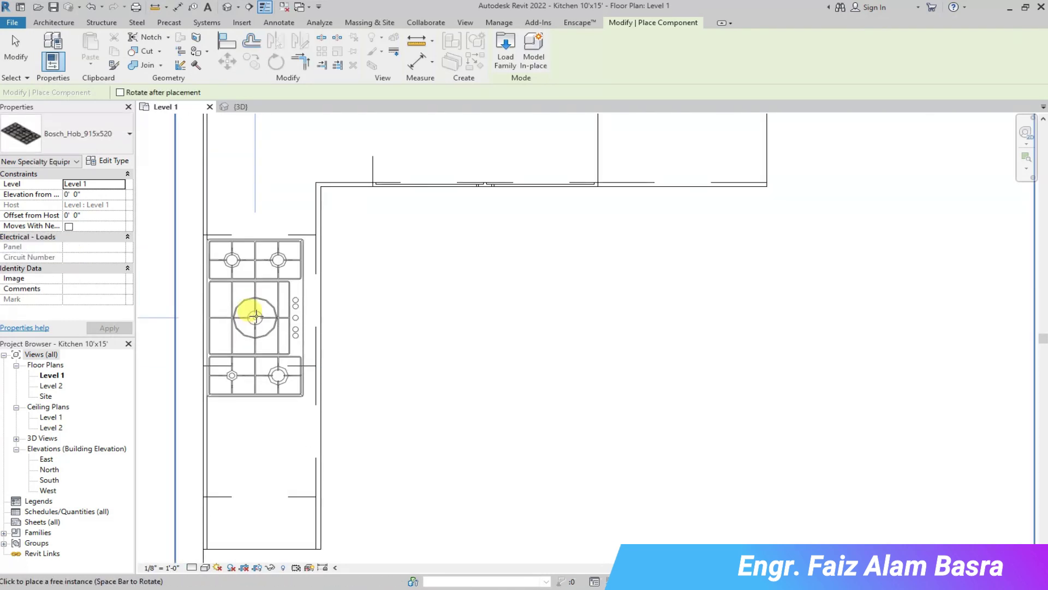
{"action": "left_click", "coordinate": [254, 313]}
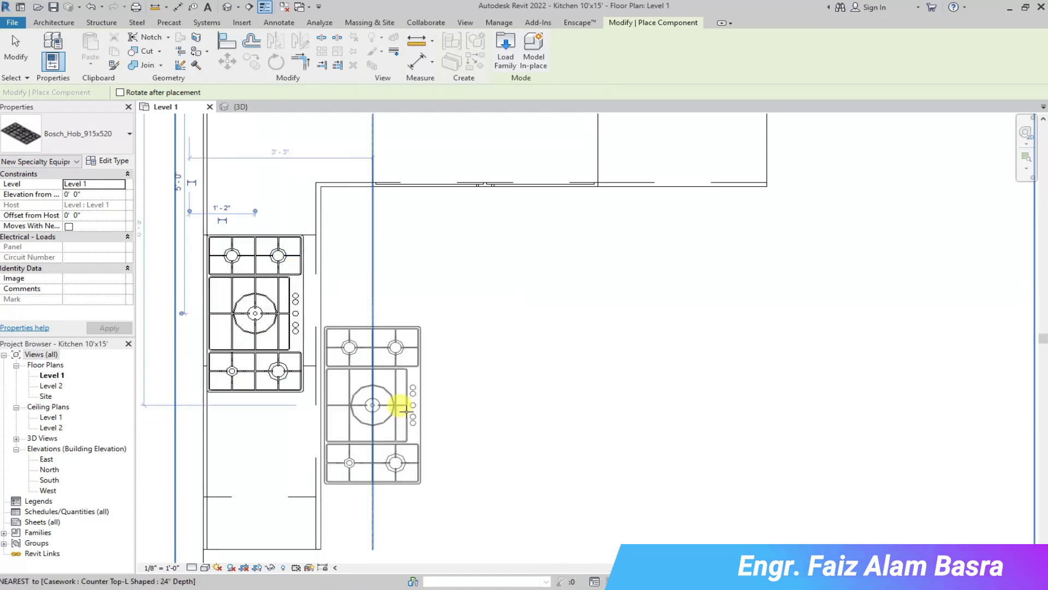
{"action": "key", "text": "Escape"}
{"action": "left_click", "coordinate": [237, 107]}
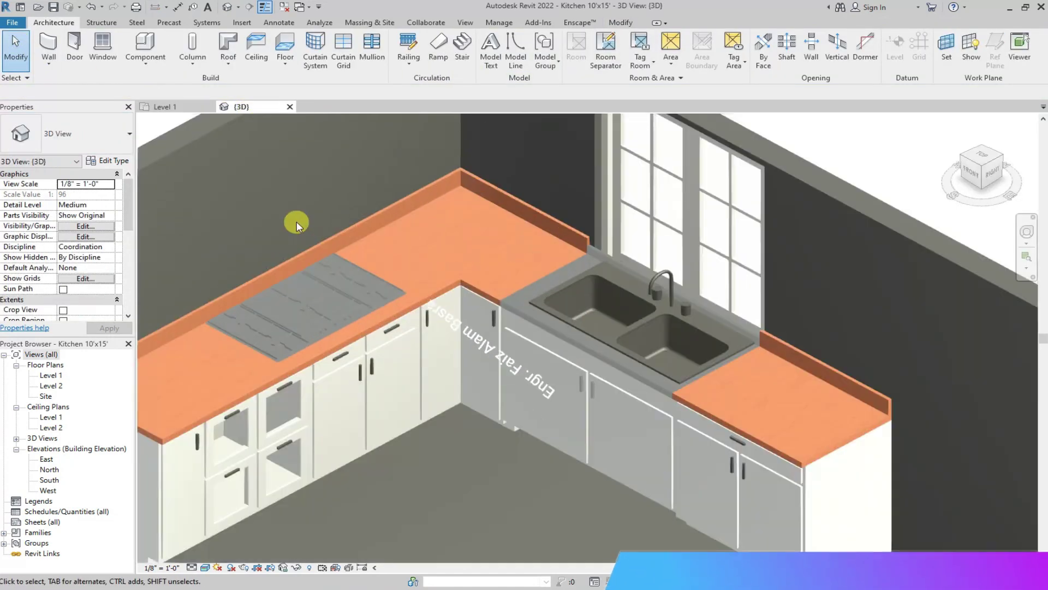
- Select and inspect the placed Bosch hob in the 3D view
{"action": "left_click", "coordinate": [331, 286]}
{"action": "left_click", "coordinate": [315, 299]}
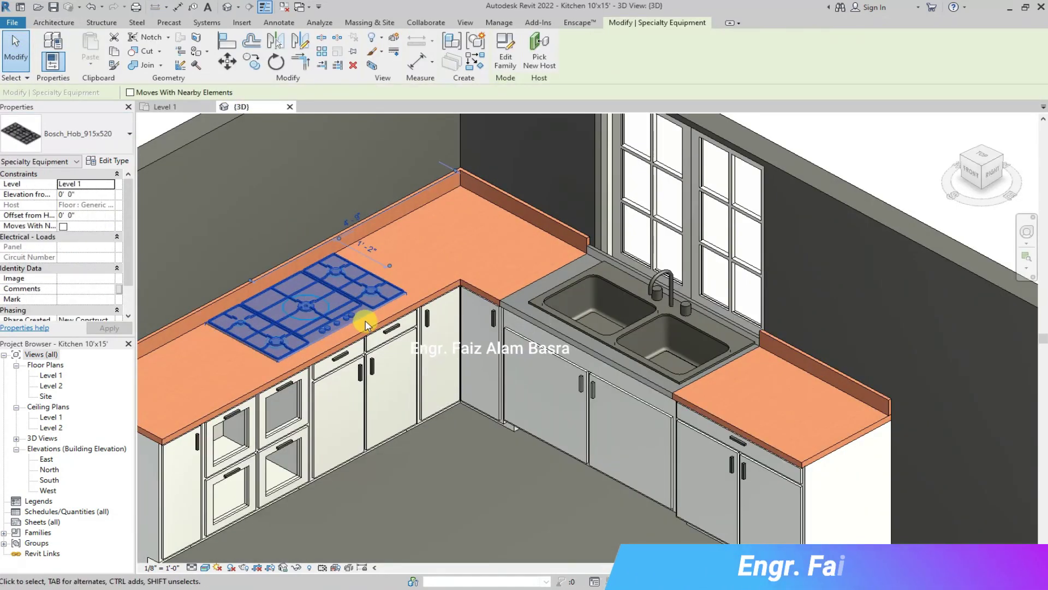
{"action": "key", "text": "Escape"}
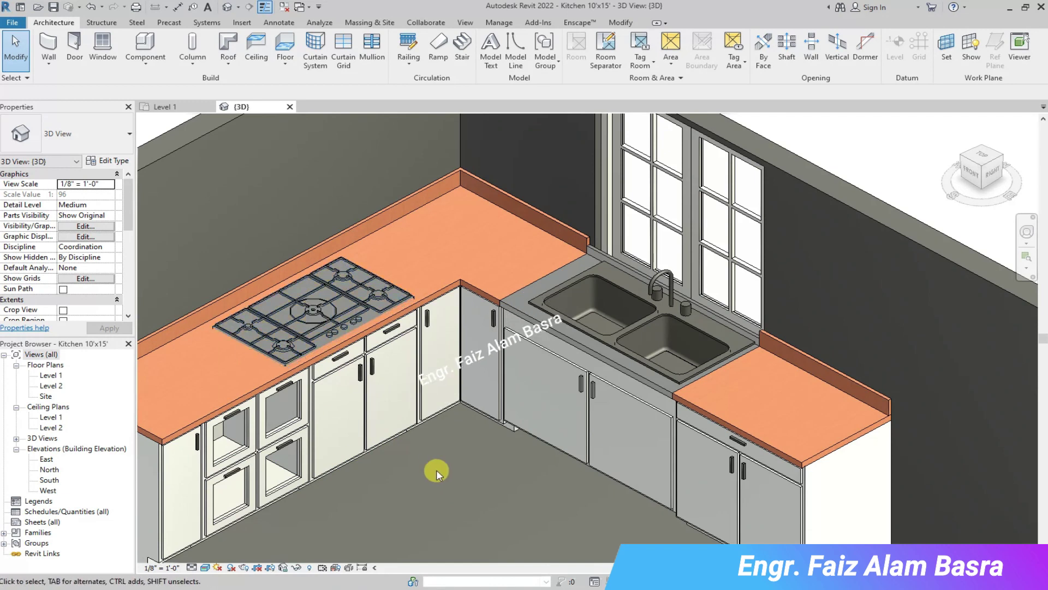
{"action": "left_click", "coordinate": [299, 303]}
{"action": "key", "text": "Escape"}
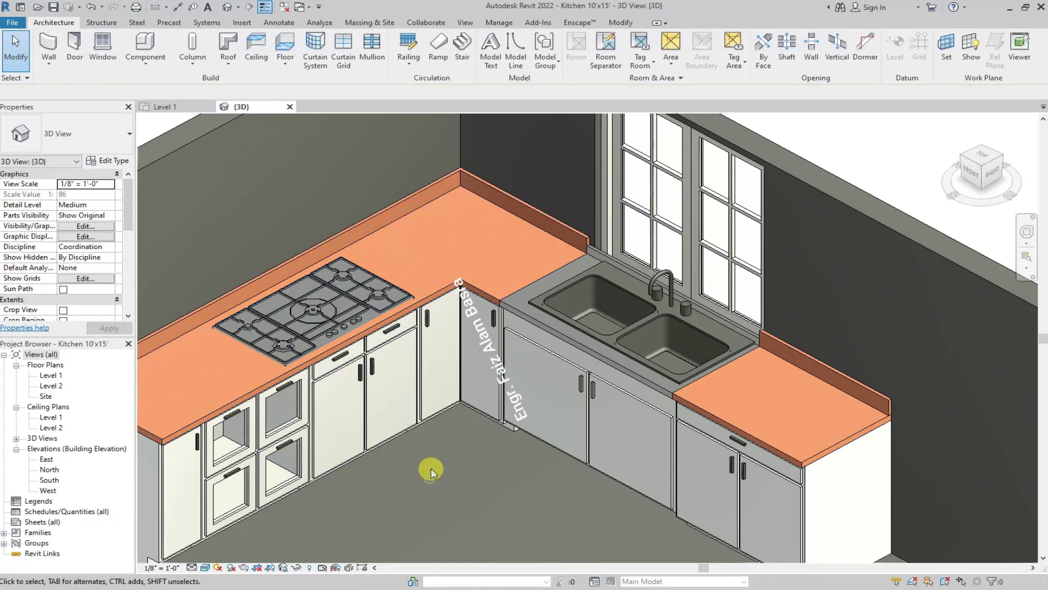
{"action": "left_click", "coordinate": [311, 307]}
- Open Load Family from the Component tool to browse the Burner folder
{"action": "left_click", "coordinate": [53, 23]}
{"action": "left_click", "coordinate": [143, 44]}
{"action": "left_click", "coordinate": [506, 52]}
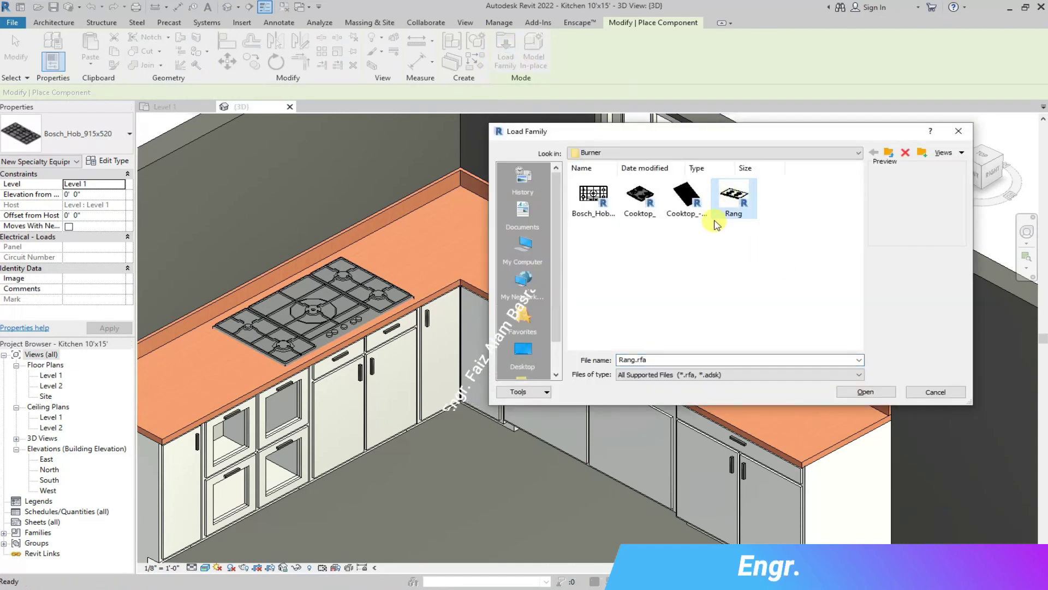
- Load the Cooktop_-_2_burners_ family into the project
{"action": "left_click", "coordinate": [687, 197]}
{"action": "left_click", "coordinate": [865, 391]}
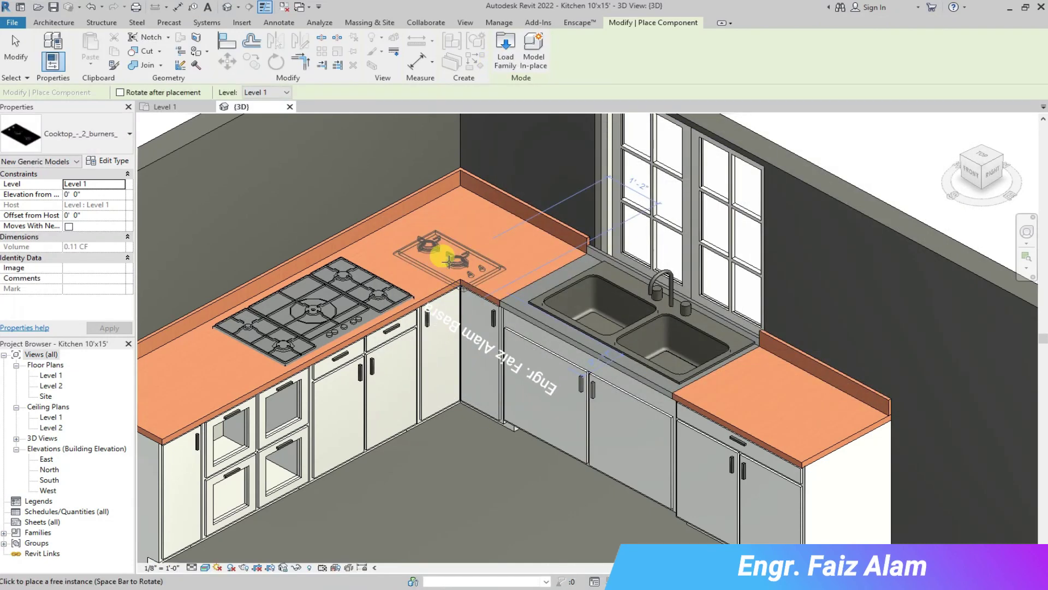
{"action": "left_click", "coordinate": [166, 106]}
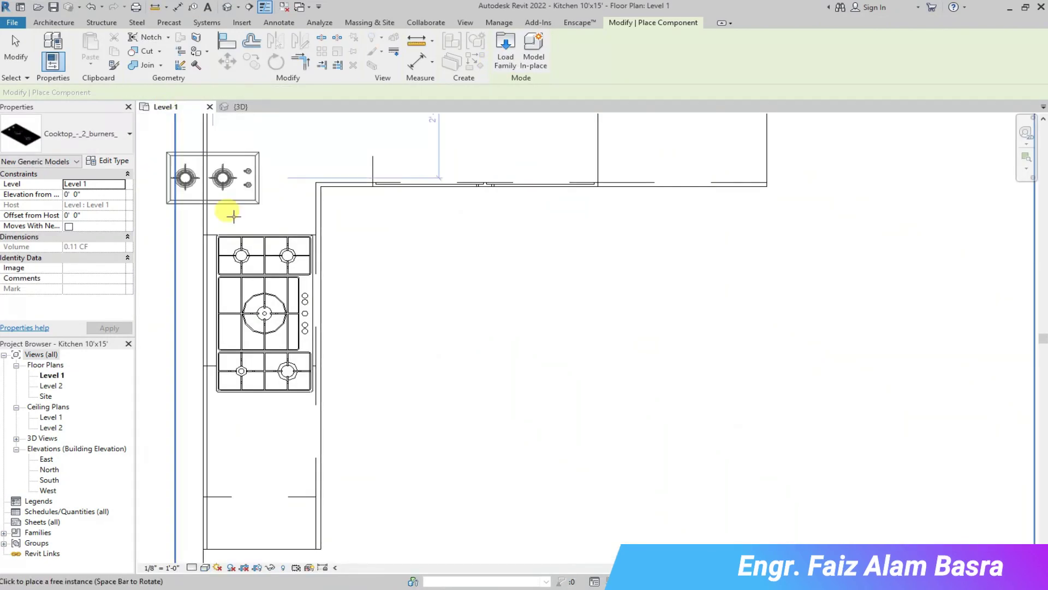
{"action": "key", "text": "Escape"}
- Delete the Bosch hob, place the two-burner cooktop on the left run, and check in 3D
{"action": "left_click", "coordinate": [268, 276]}
{"action": "key", "text": "Delete"}
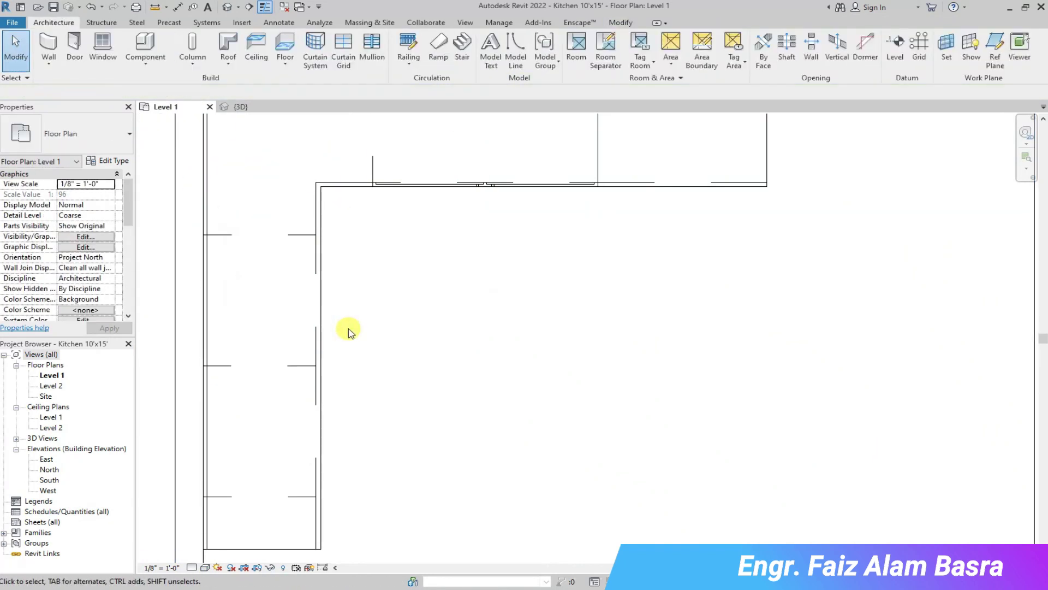
{"action": "scroll", "coordinate": [349, 330], "scroll_direction": "down", "scroll_amount": 2}
{"action": "left_click", "coordinate": [146, 51]}
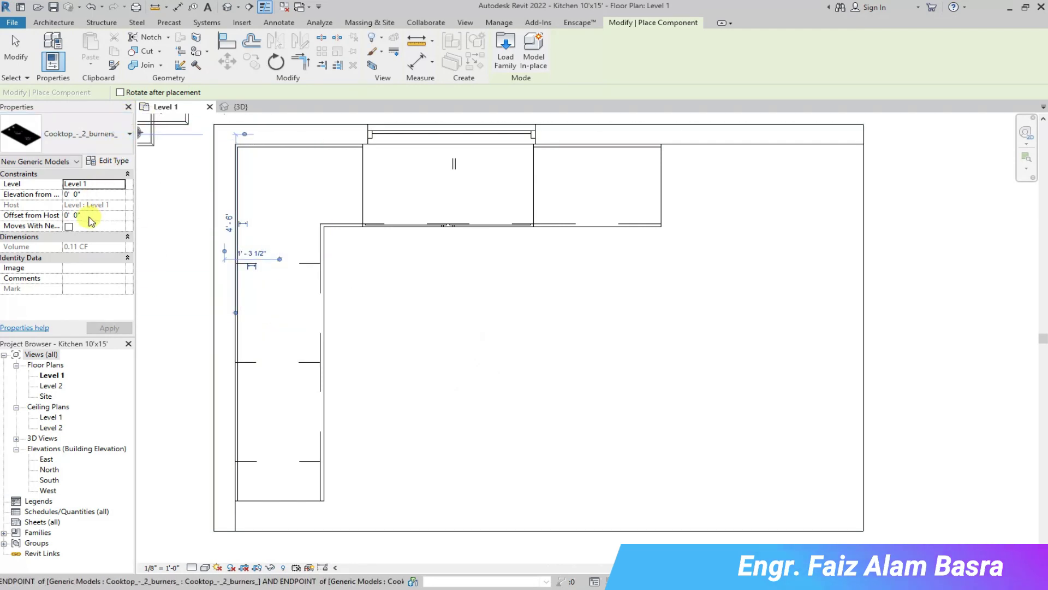
{"action": "left_click", "coordinate": [241, 107]}
{"action": "key", "text": "Escape"}
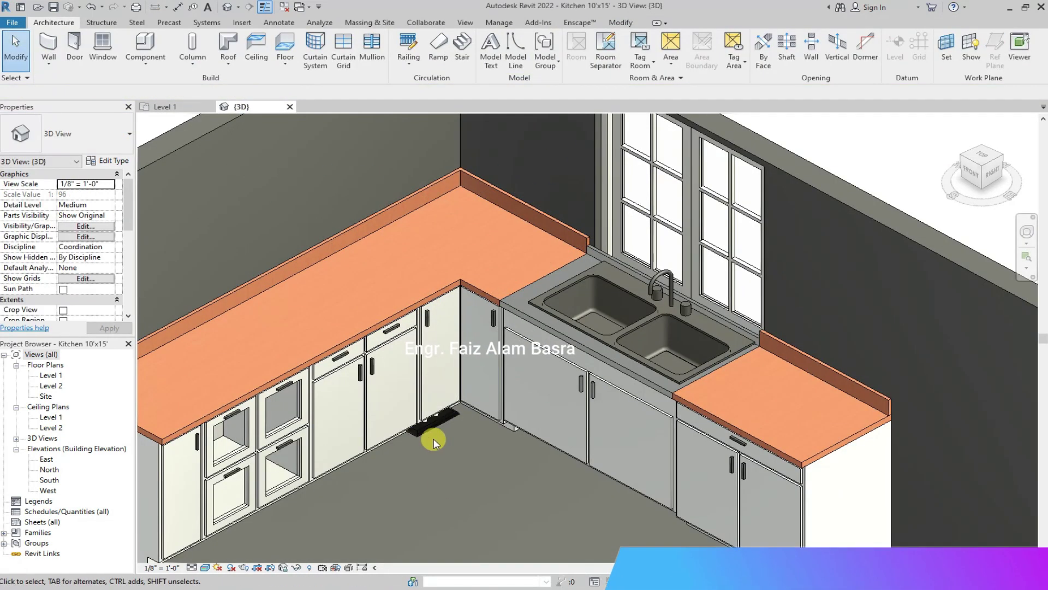
- Delete the floor-level cooktop and re-place it on the left counter run in Level 1 plan
{"action": "left_click", "coordinate": [434, 437]}
{"action": "key", "text": "Delete"}
{"action": "scroll", "coordinate": [460, 430], "scroll_direction": "down", "scroll_amount": 5}
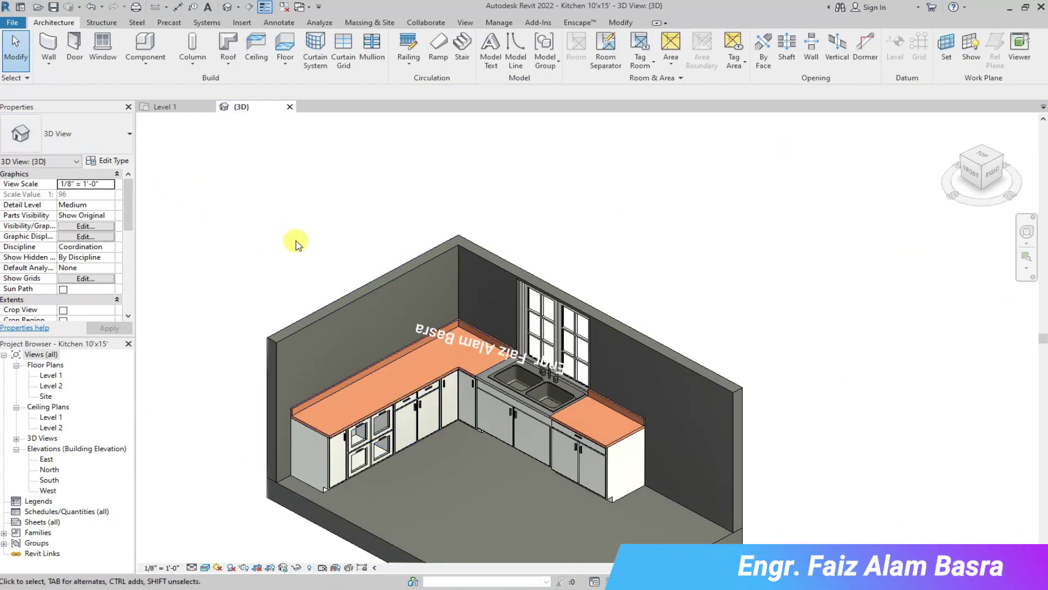
{"action": "left_click", "coordinate": [165, 107]}
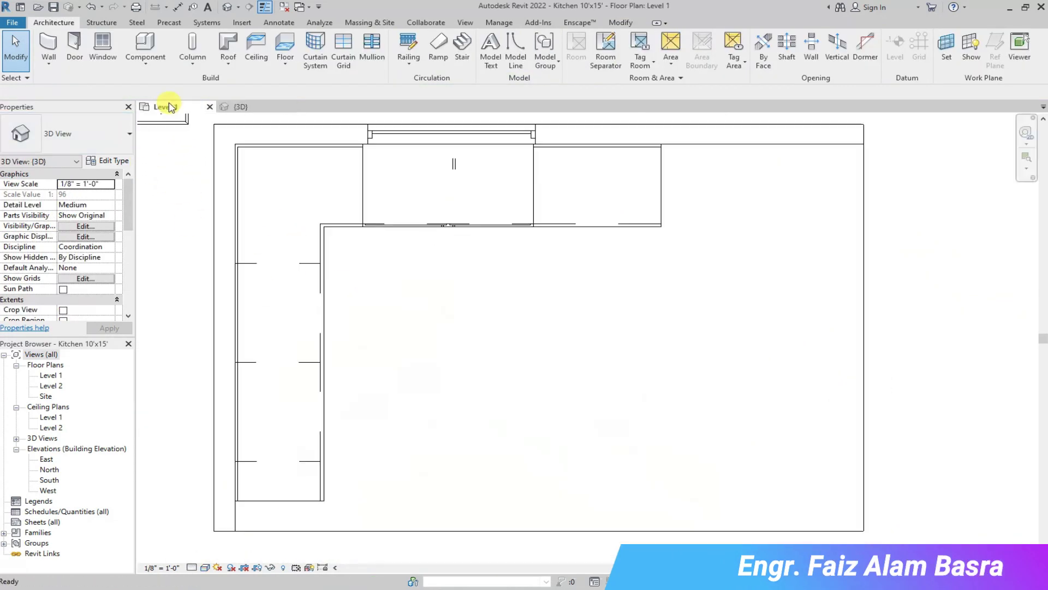
{"action": "left_click", "coordinate": [310, 373]}
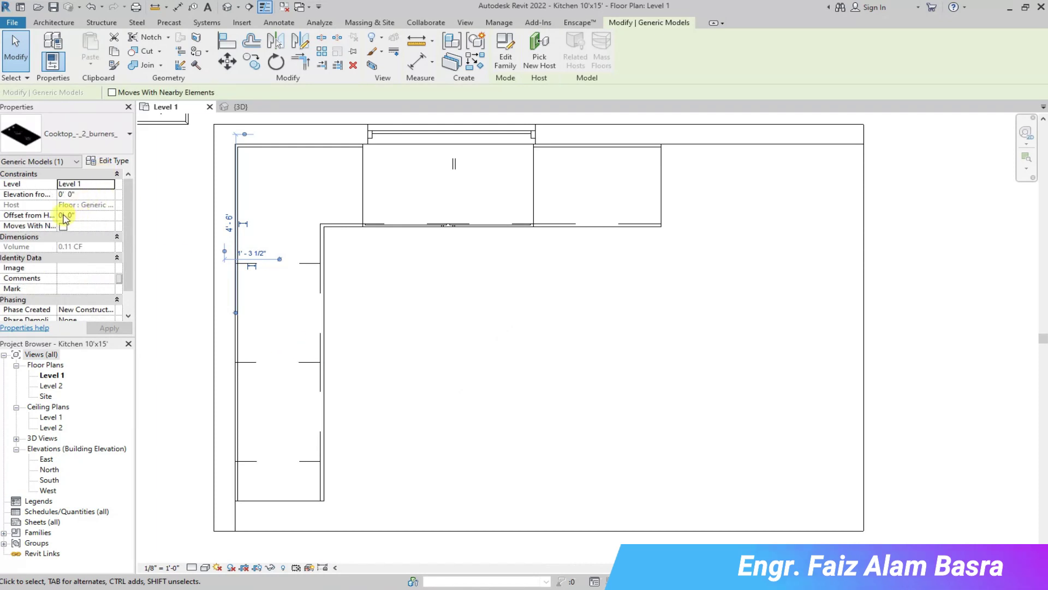
{"action": "type", "text": "2"}
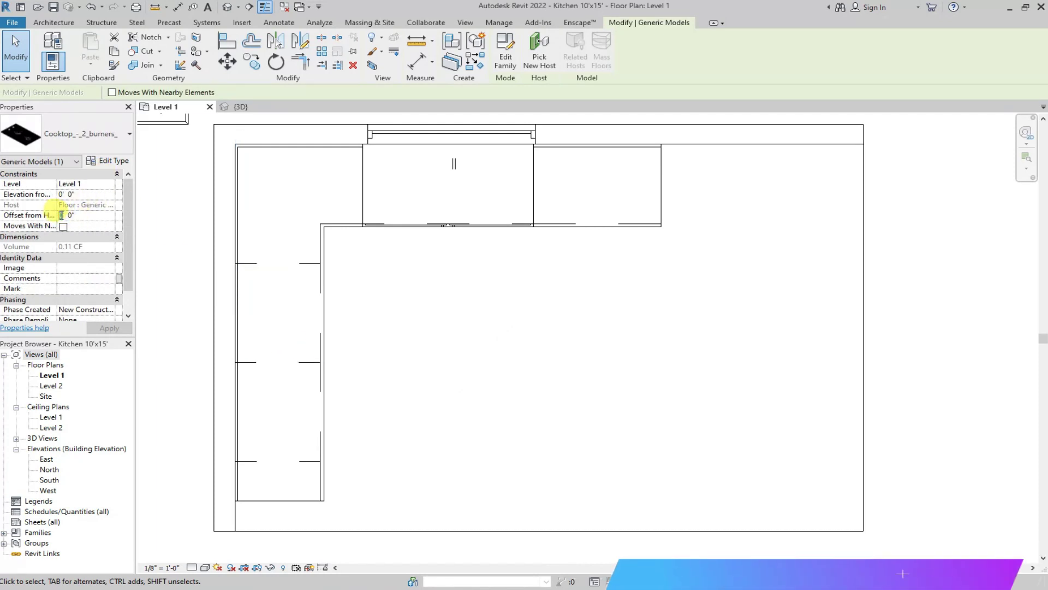
{"action": "key", "text": "ctrl+Tab"}
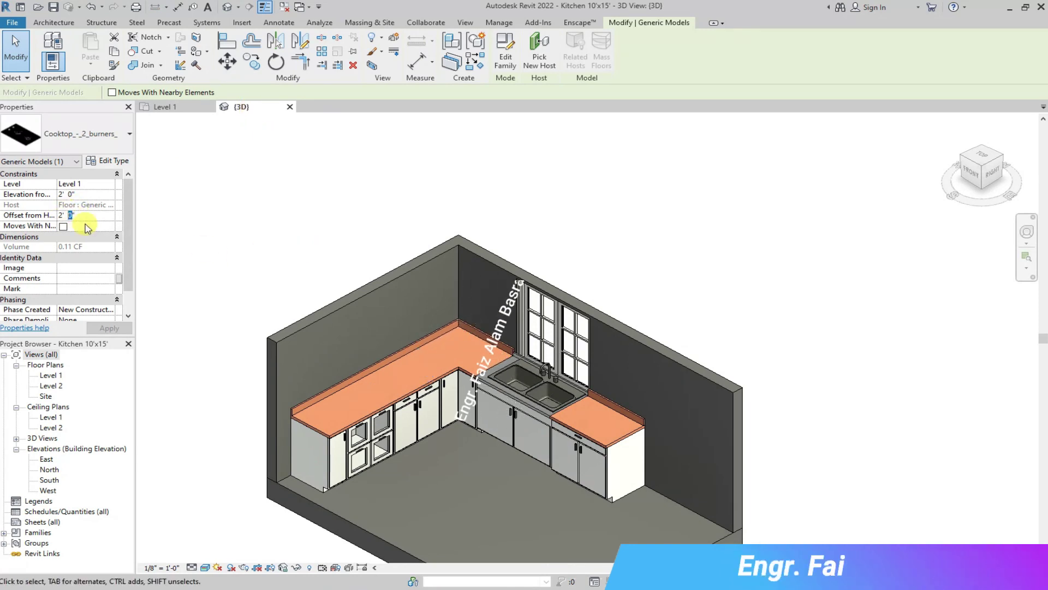
{"action": "key", "text": "Escape"}
- Set the cooktop's Offset from Host in Properties and apply it
{"action": "scroll", "coordinate": [382, 409], "scroll_direction": "up", "scroll_amount": 2}
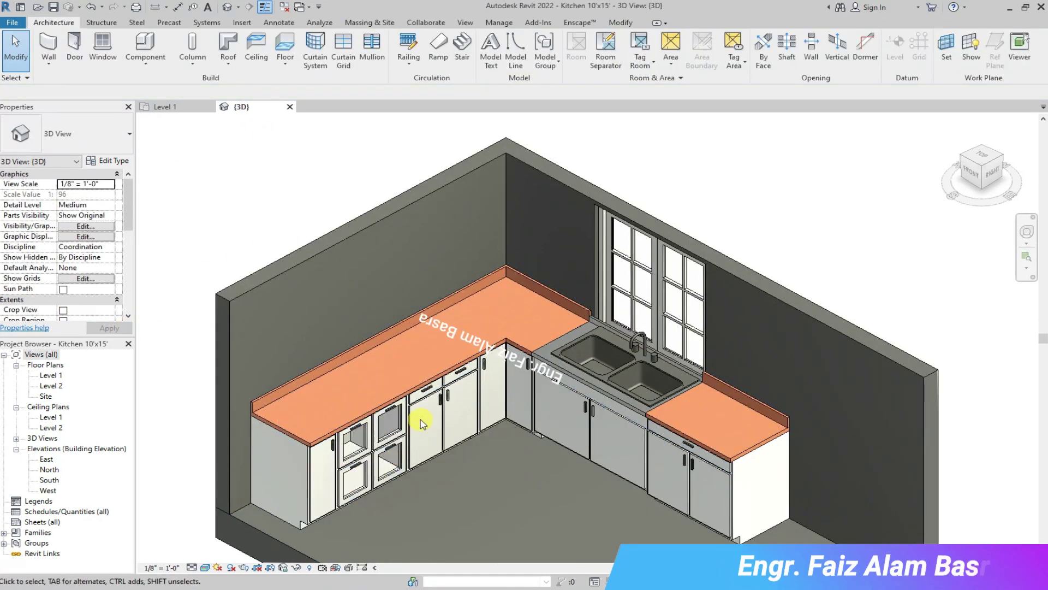
{"action": "scroll", "coordinate": [383, 374], "scroll_direction": "down", "scroll_amount": 5}
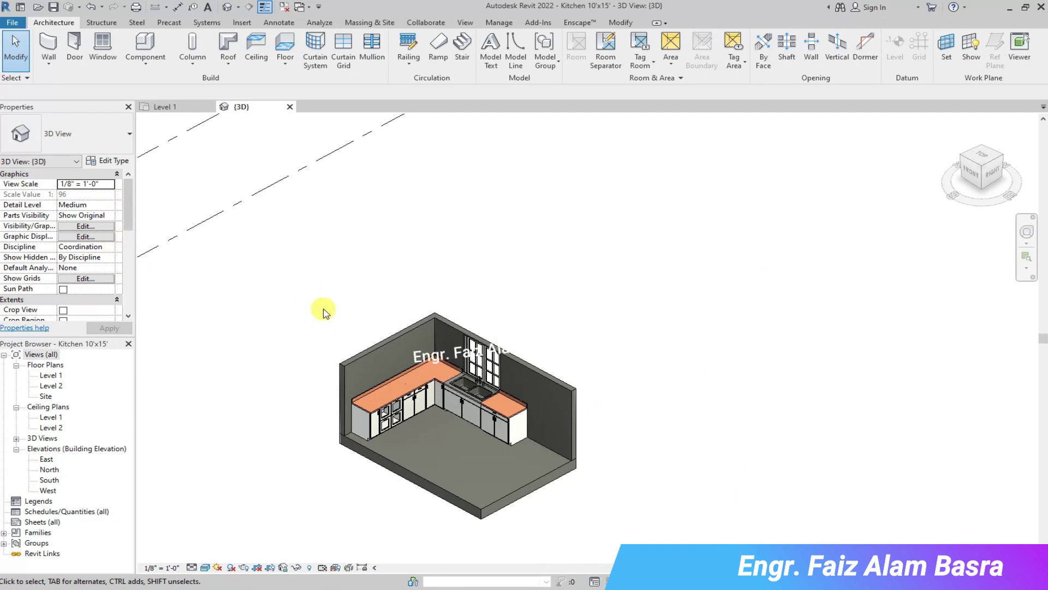
{"action": "left_click", "coordinate": [164, 107]}
{"action": "left_click", "coordinate": [295, 327]}
{"action": "left_click", "coordinate": [68, 215]}
{"action": "left_click", "coordinate": [117, 326]}
{"action": "left_click", "coordinate": [187, 321]}
{"action": "left_click", "coordinate": [240, 107]}
- Re-apply the 2' 10" Offset from Host and zoom into the raised cooktop in 3D
{"action": "scroll", "coordinate": [398, 382], "scroll_direction": "up", "scroll_amount": 5}
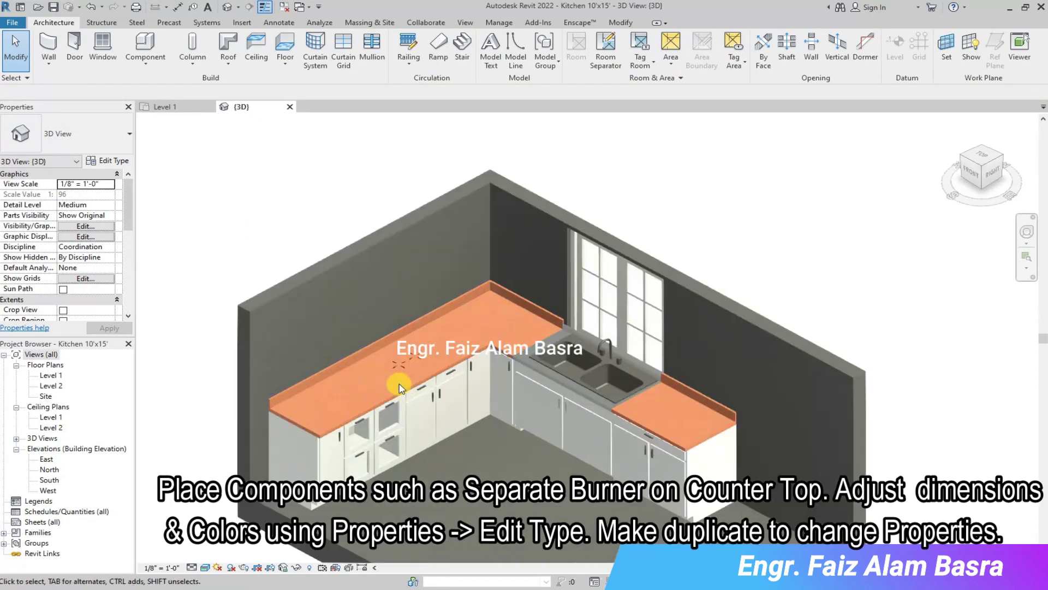
{"action": "scroll", "coordinate": [264, 355], "scroll_direction": "up", "scroll_amount": 3}
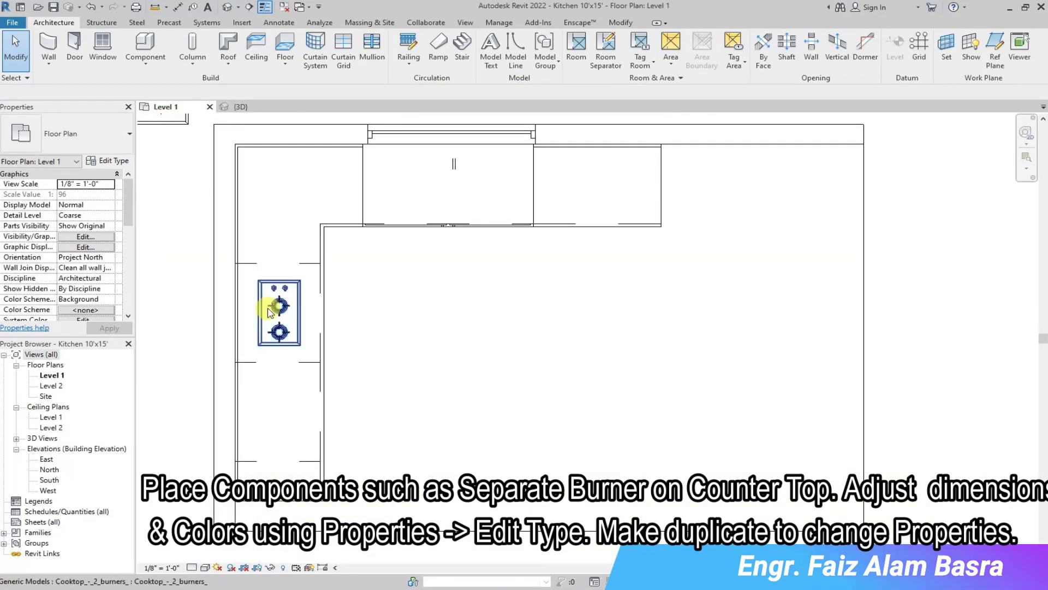
{"action": "left_click", "coordinate": [75, 216]}
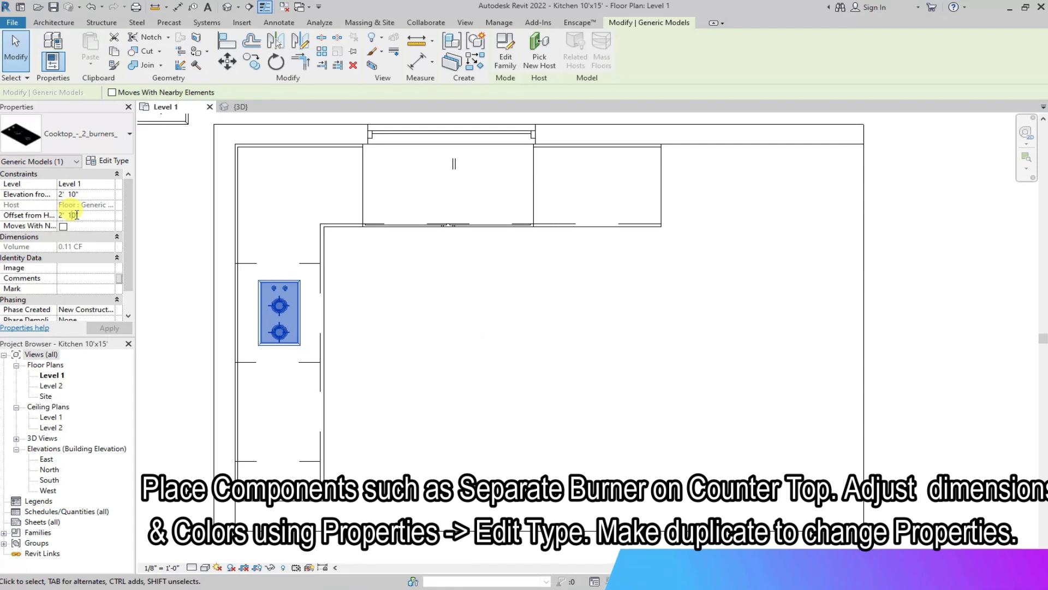
{"action": "left_click", "coordinate": [190, 319]}
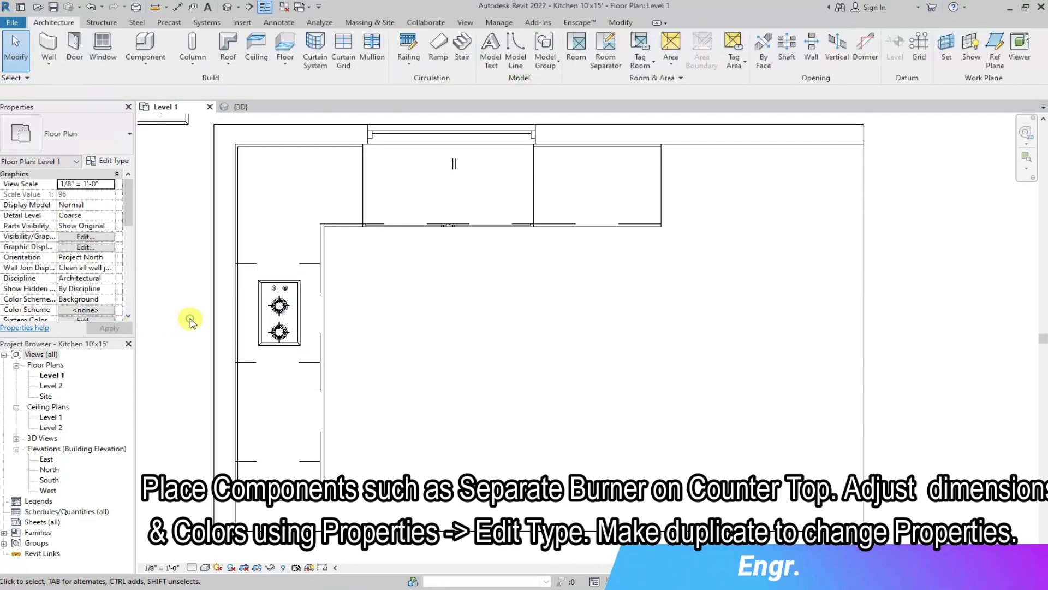
{"action": "left_click", "coordinate": [240, 107]}
{"action": "scroll", "coordinate": [369, 363], "scroll_direction": "up", "scroll_amount": 2}
{"action": "scroll", "coordinate": [431, 339], "scroll_direction": "up", "scroll_amount": 3}
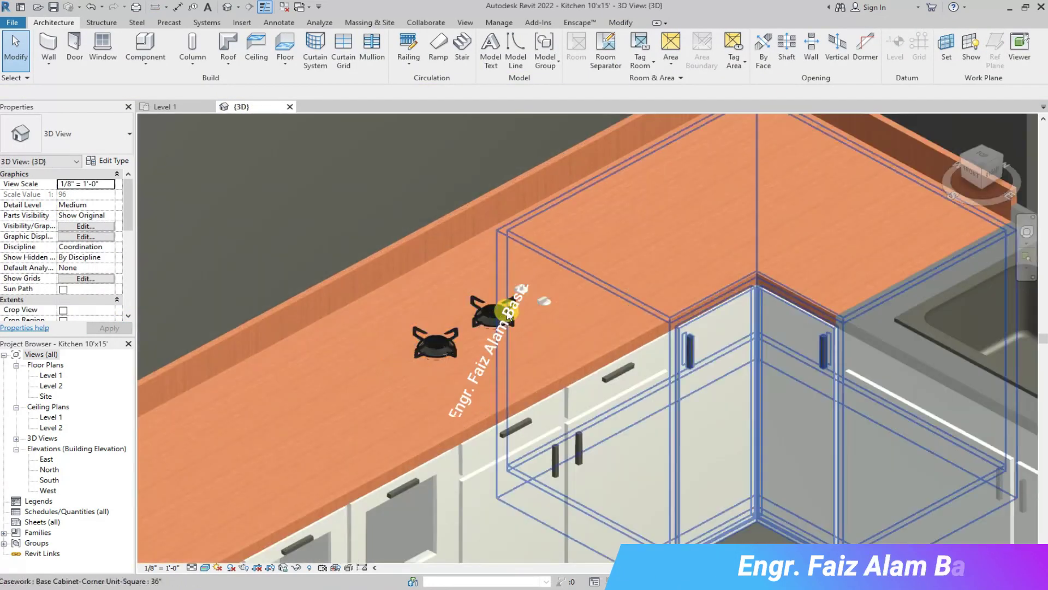
- Inspect the two-burner cooktop's family types and type properties without changes
{"action": "left_click", "coordinate": [437, 345]}
{"action": "left_click", "coordinate": [129, 136]}
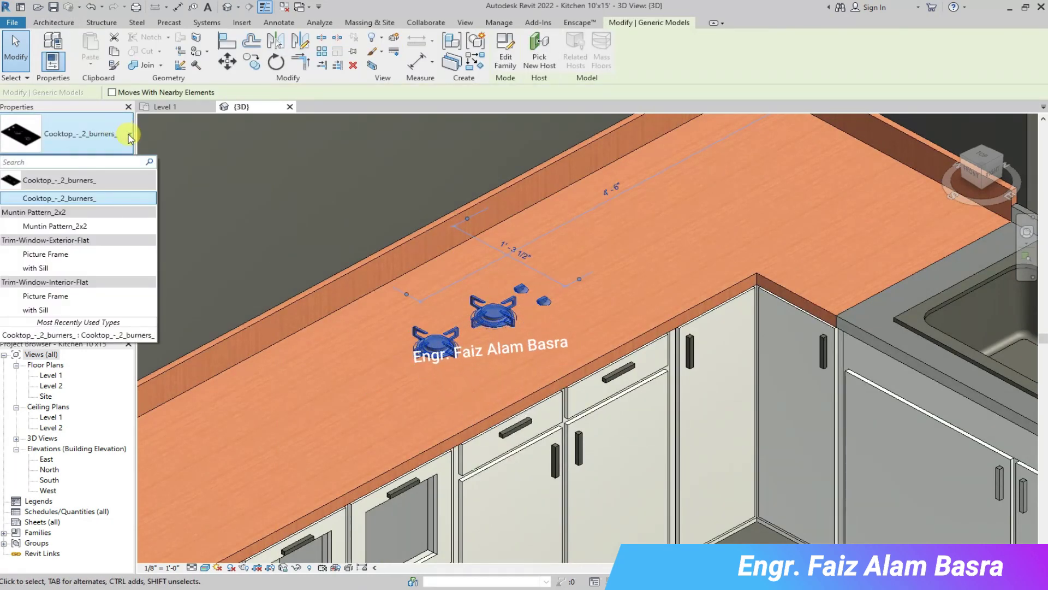
{"action": "left_click", "coordinate": [129, 136]}
{"action": "left_click", "coordinate": [108, 161]}
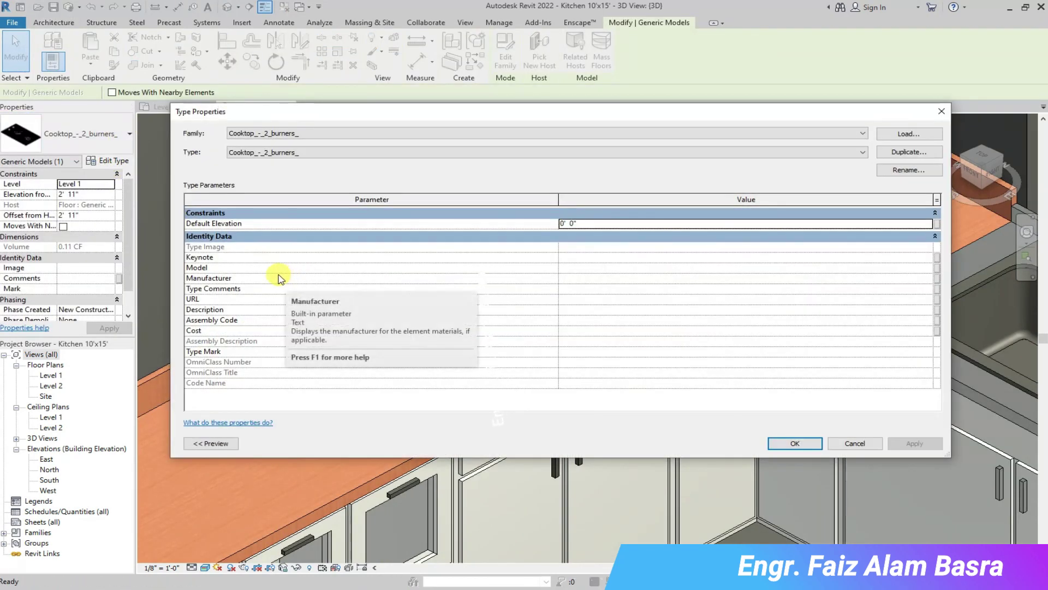
{"action": "left_click", "coordinate": [852, 443]}
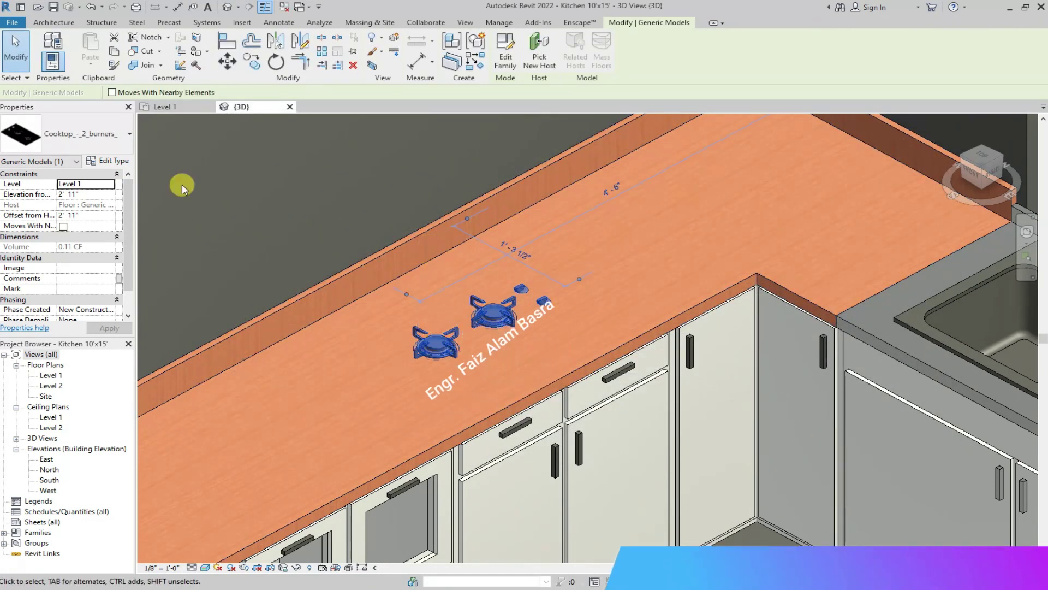
- Load the four-burner Cooktop family, then select the 2-burner cooktop in the Level 1 plan
{"action": "left_click", "coordinate": [54, 23]}
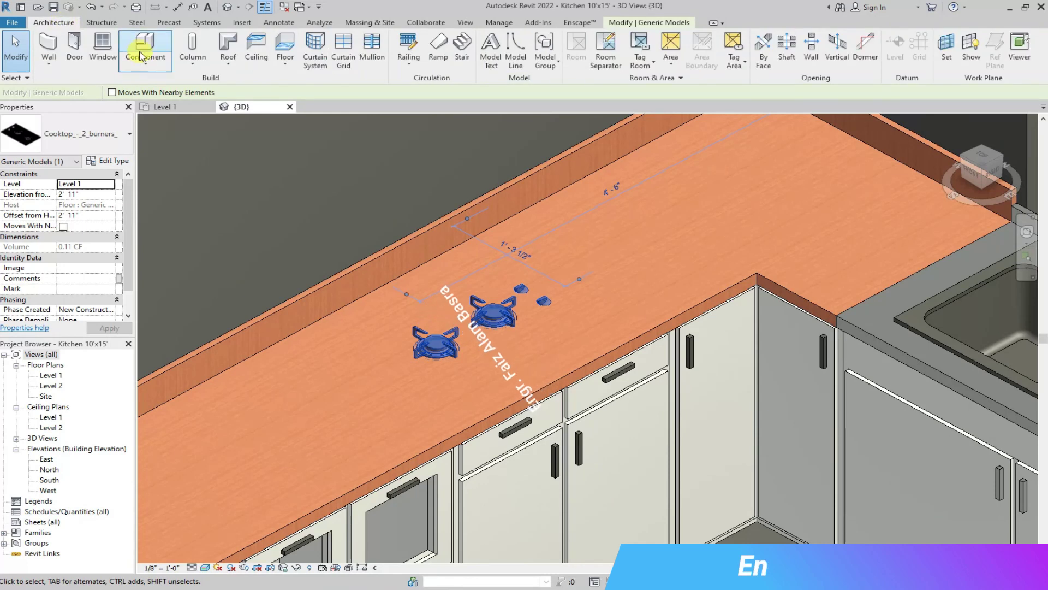
{"action": "left_click", "coordinate": [142, 56]}
{"action": "left_click", "coordinate": [506, 54]}
{"action": "left_click", "coordinate": [641, 193]}
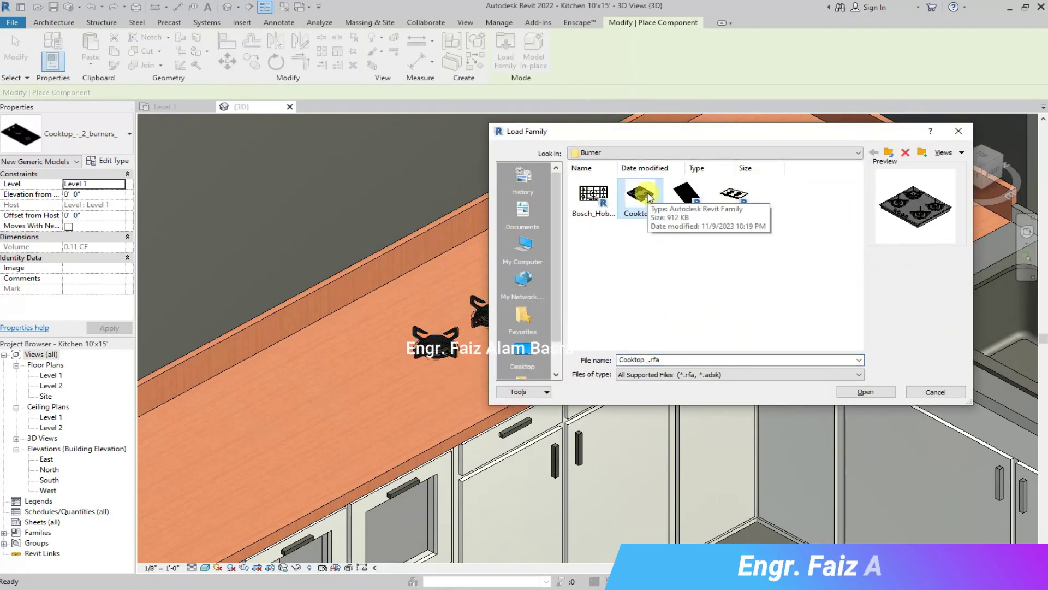
{"action": "left_click", "coordinate": [867, 392]}
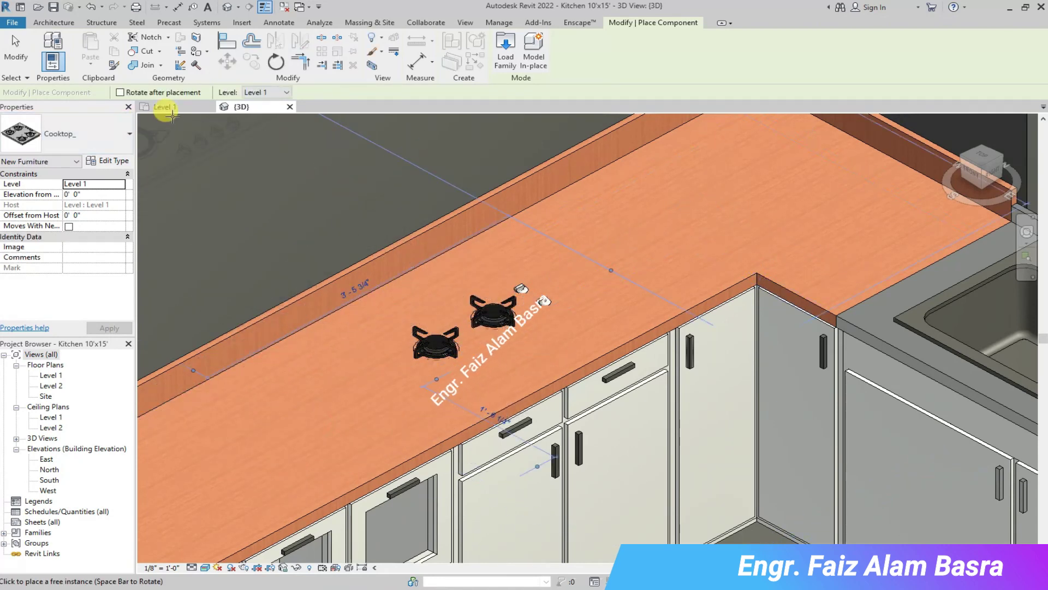
{"action": "key", "text": "Escape"}
{"action": "key", "text": "Escape"}
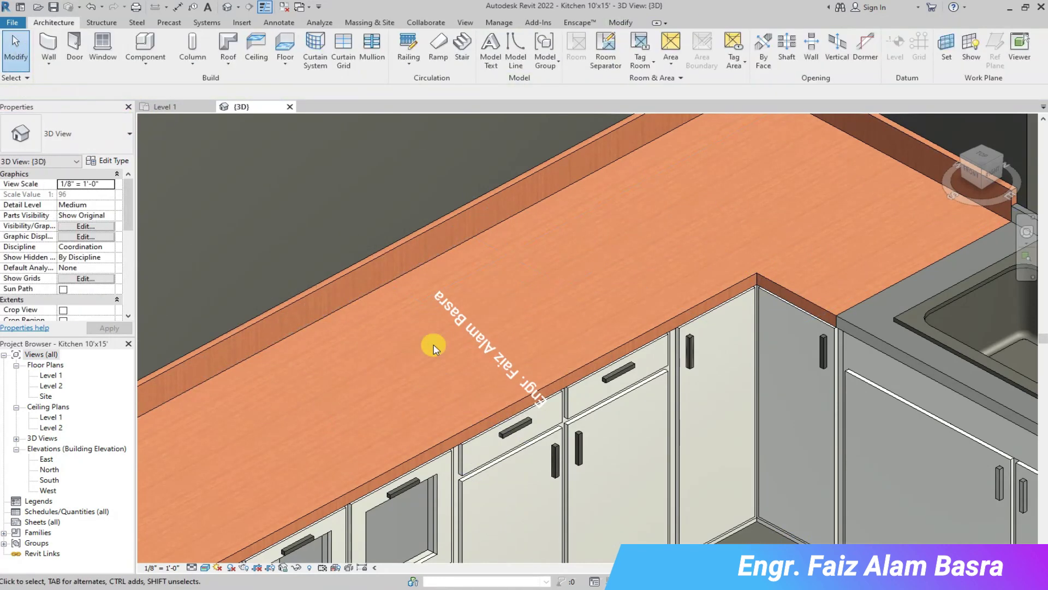
{"action": "left_click", "coordinate": [164, 107]}
{"action": "left_click", "coordinate": [205, 170]}
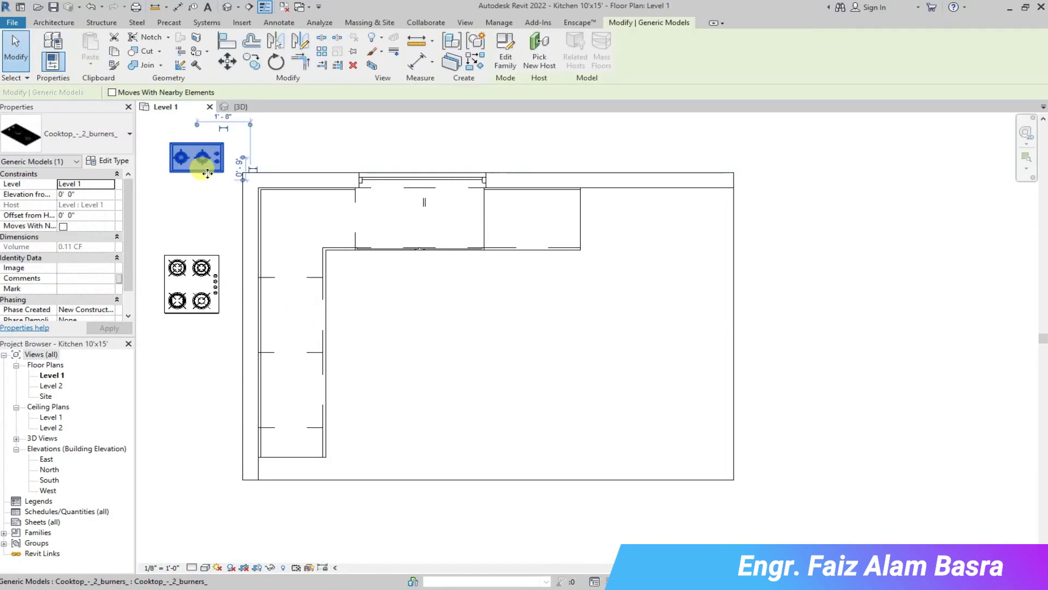
- Delete the 2-burner cooktop and move the 4-burner cooktop onto the left counter run
{"action": "key", "text": "Delete"}
{"action": "left_click", "coordinate": [191, 268]}
{"action": "mouse_move", "coordinate": [191, 267]}
{"action": "left_mouse_down"}
{"action": "mouse_move", "coordinate": [286, 311]}
{"action": "mouse_move", "coordinate": [284, 300]}
{"action": "left_mouse_up"}
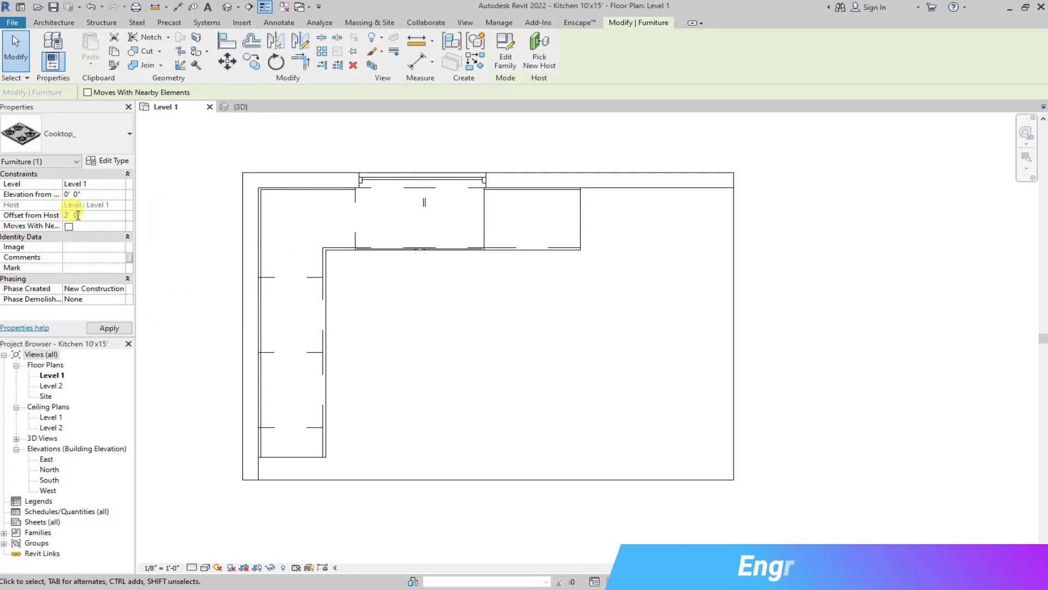
{"action": "left_click", "coordinate": [183, 262]}
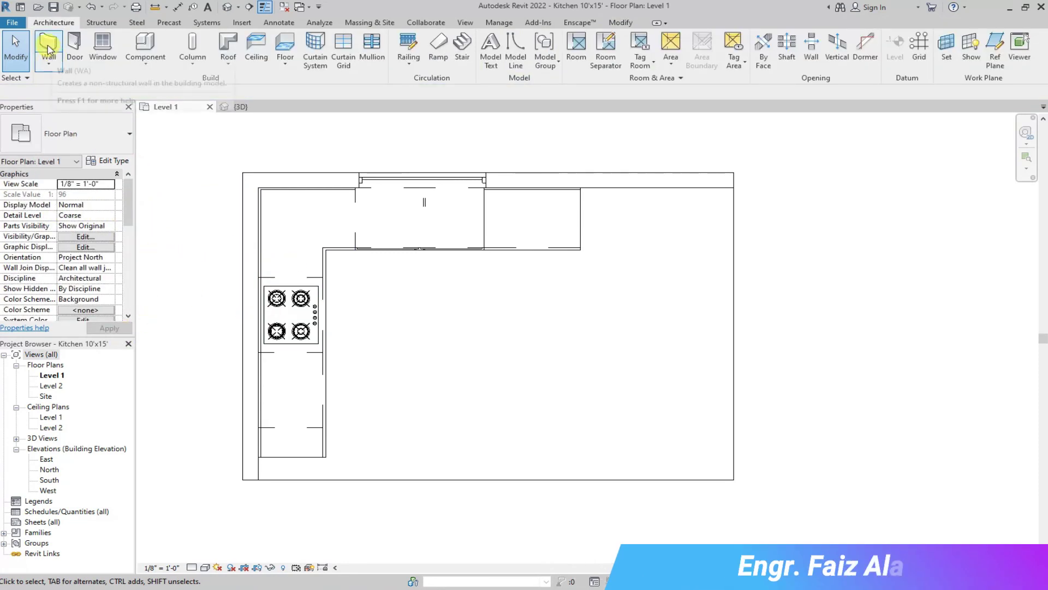
{"action": "scroll", "coordinate": [482, 286], "scroll_direction": "down", "scroll_amount": 4}
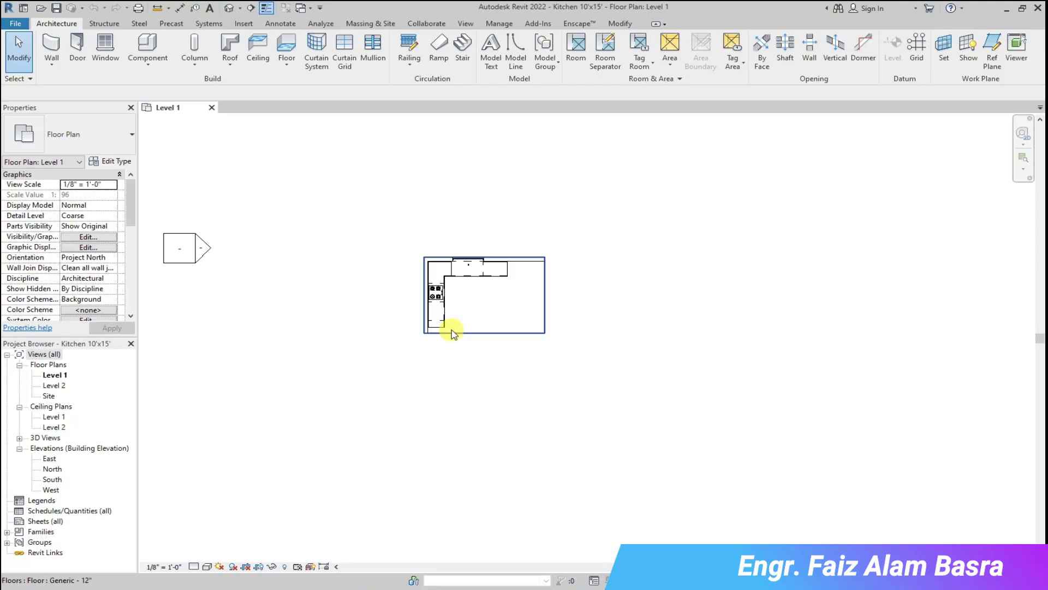
{"action": "scroll", "coordinate": [451, 339], "scroll_direction": "up", "scroll_amount": 2}
- Set the 4-burner cooktop's Offset from Host to 3' 0" so it sits on the countertop
{"action": "left_click", "coordinate": [227, 9]}
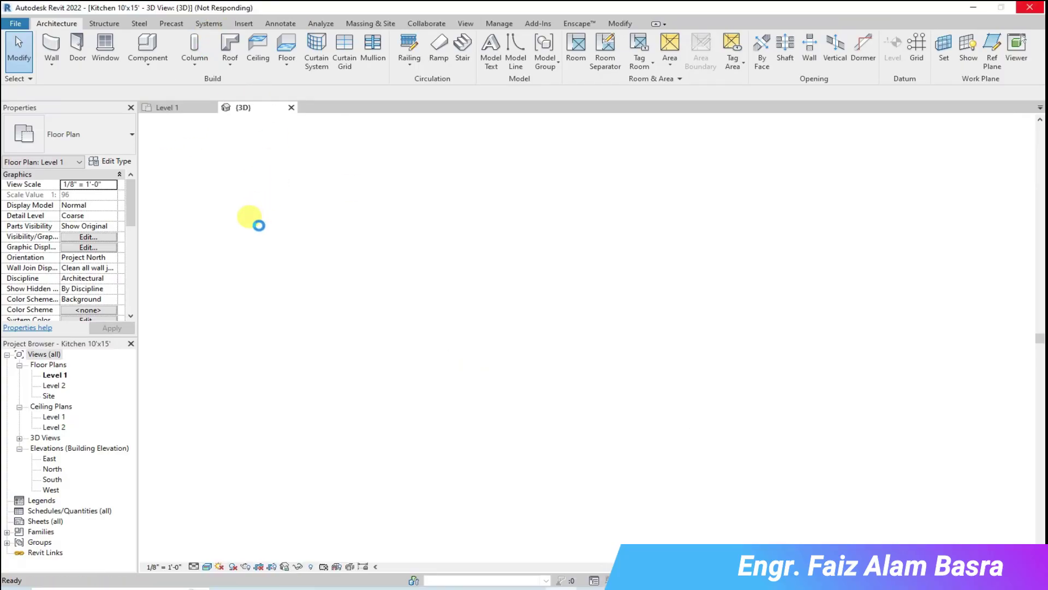
{"action": "scroll", "coordinate": [481, 230], "scroll_direction": "up", "scroll_amount": 5}
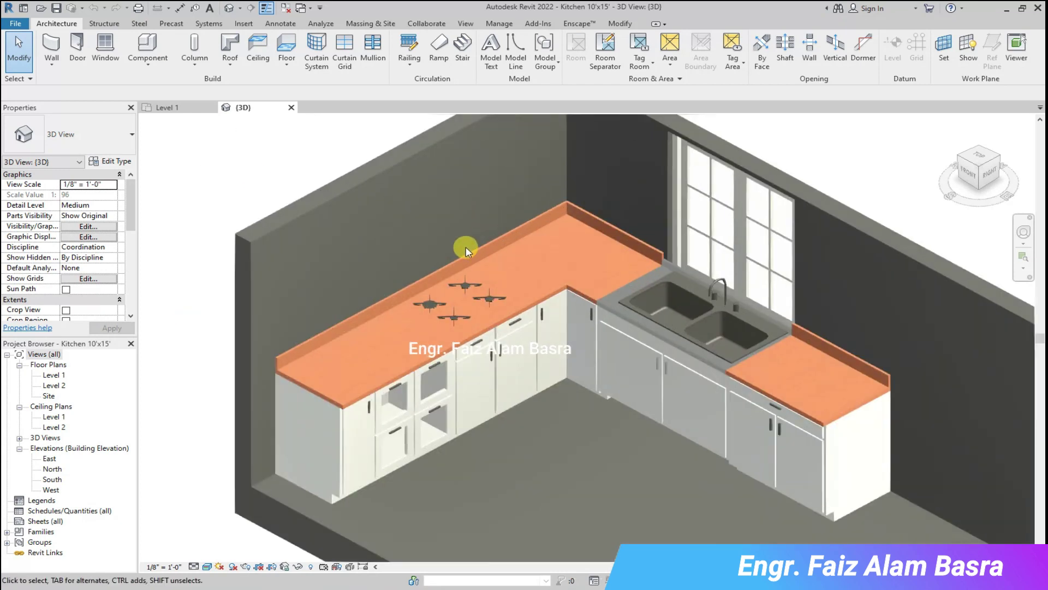
{"action": "left_click", "coordinate": [167, 107]}
{"action": "scroll", "coordinate": [418, 248], "scroll_direction": "up", "scroll_amount": 4}
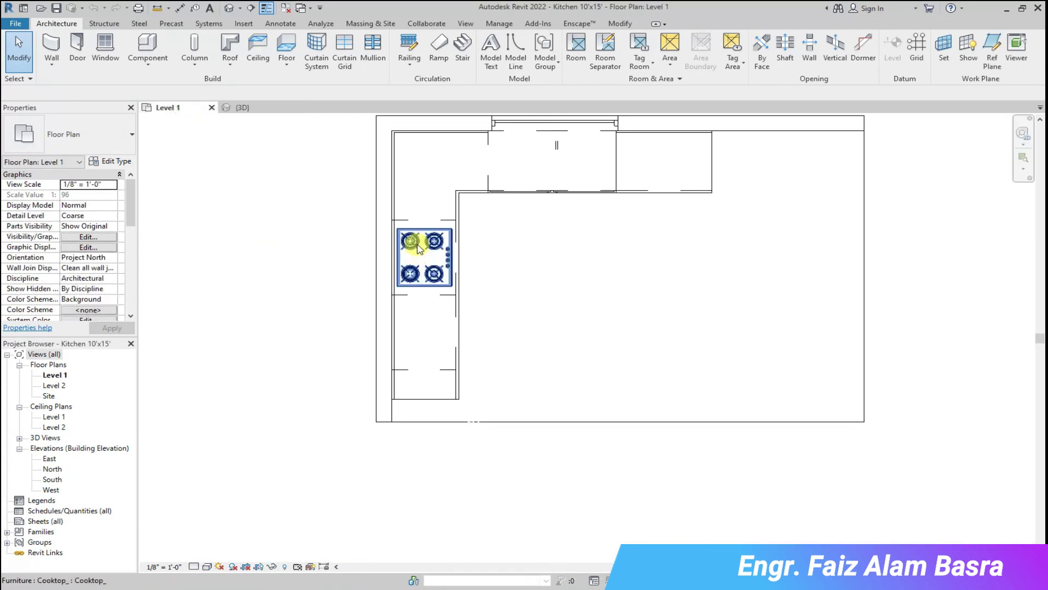
{"action": "double_click", "coordinate": [69, 215]}
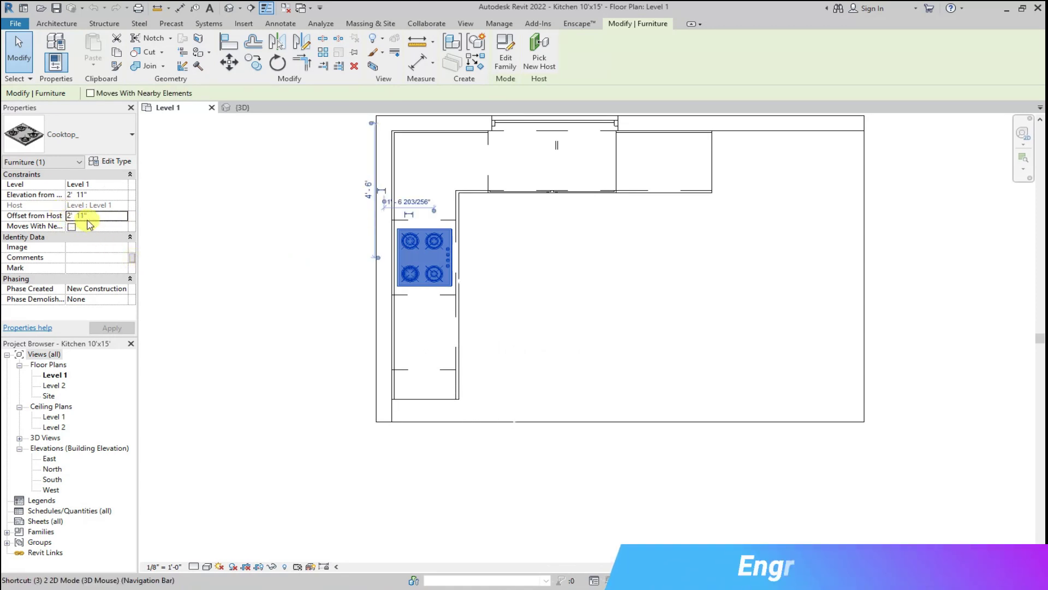
{"action": "key", "text": "Escape"}
{"action": "key", "text": "Escape"}
{"action": "left_click", "coordinate": [410, 240]}
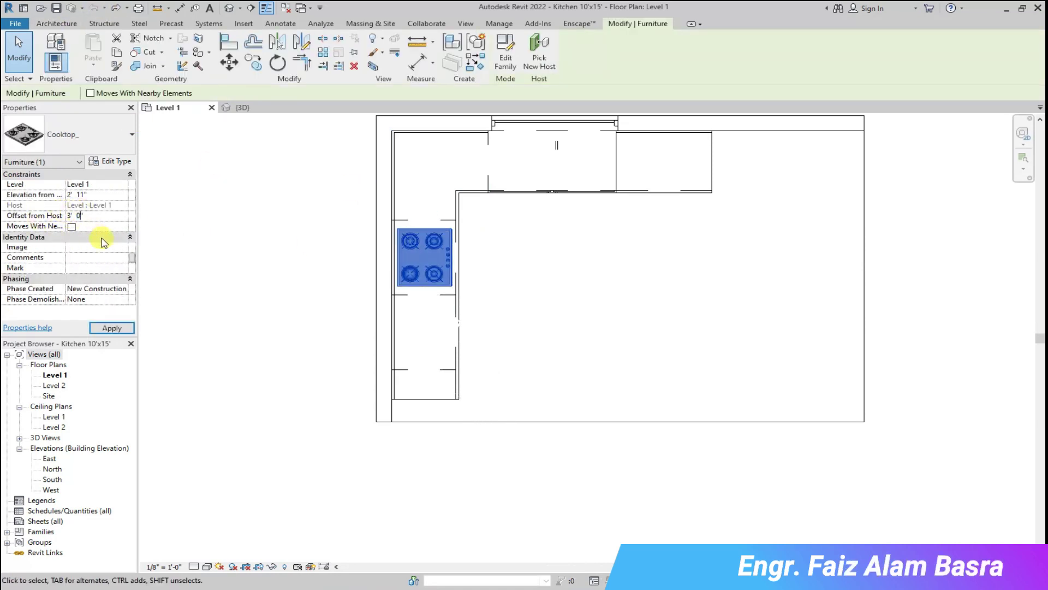
{"action": "left_click", "coordinate": [218, 328]}
- Check in {3D} that the cooktop now rests at 3' on the left countertop
{"action": "left_click", "coordinate": [270, 107]}
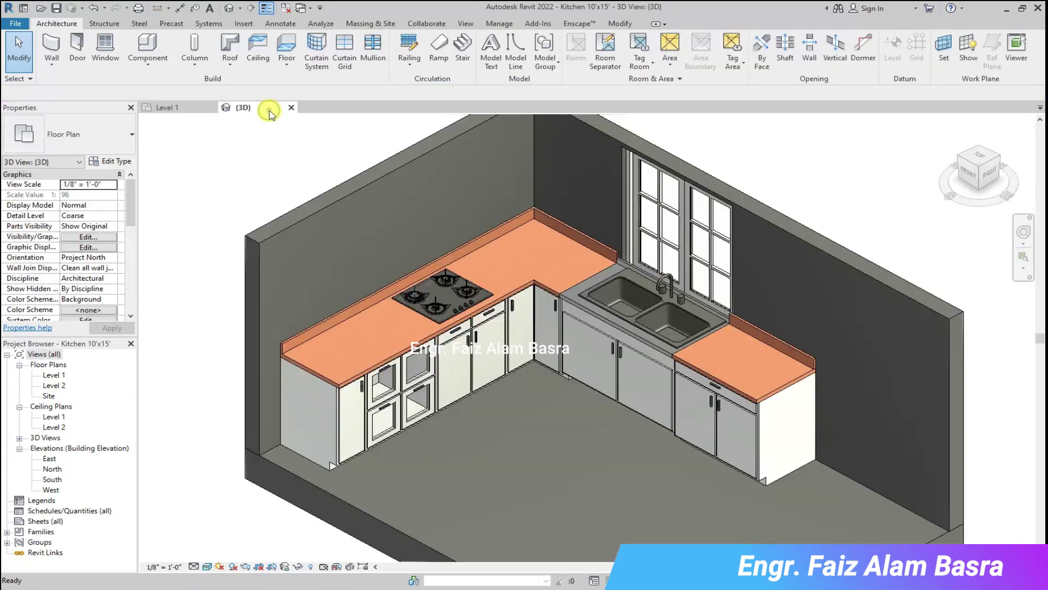
{"action": "scroll", "coordinate": [415, 300], "scroll_direction": "up", "scroll_amount": 4}
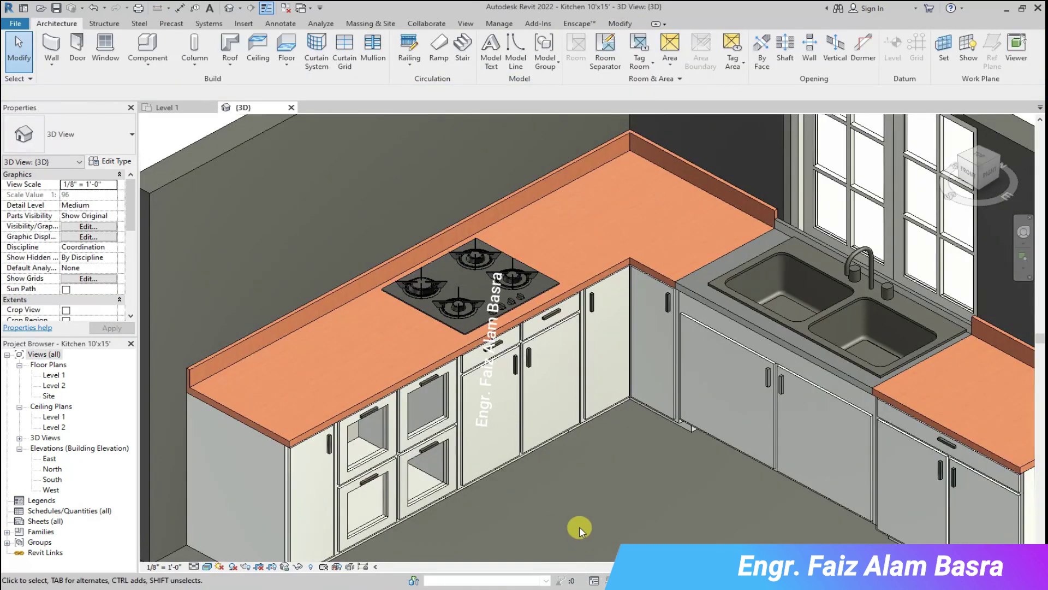
{"action": "left_click", "coordinate": [472, 308]}
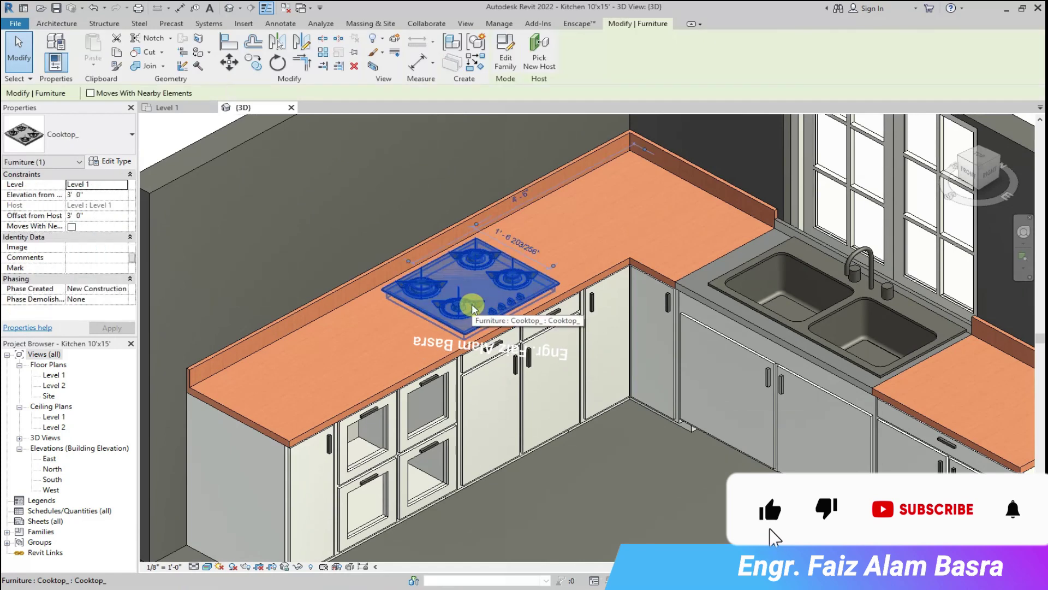
{"action": "key", "text": "Escape"}
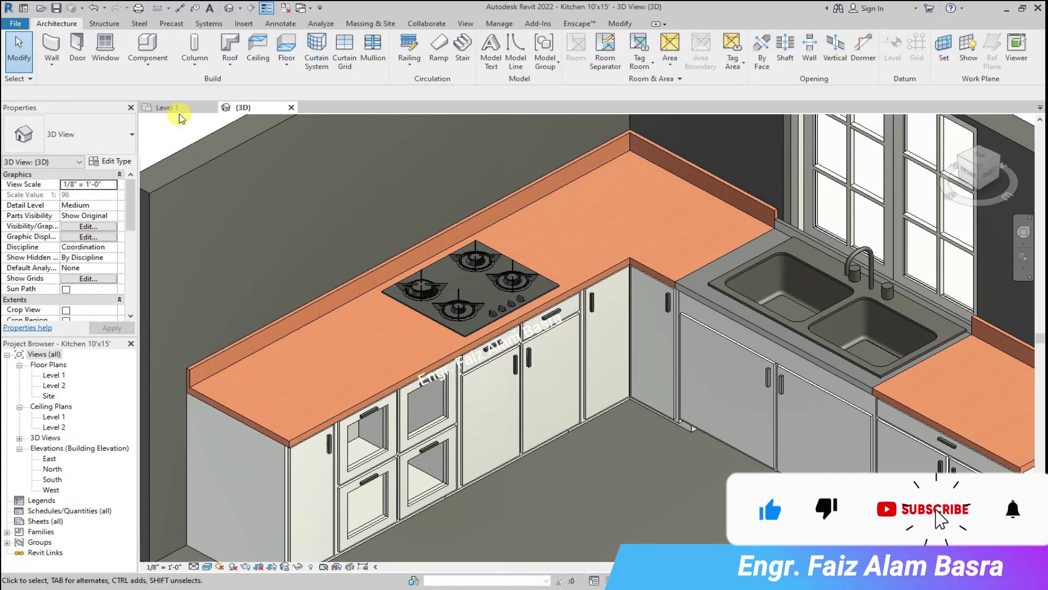
{"action": "left_click", "coordinate": [182, 107]}
{"action": "scroll", "coordinate": [323, 231], "scroll_direction": "up", "scroll_amount": 3}
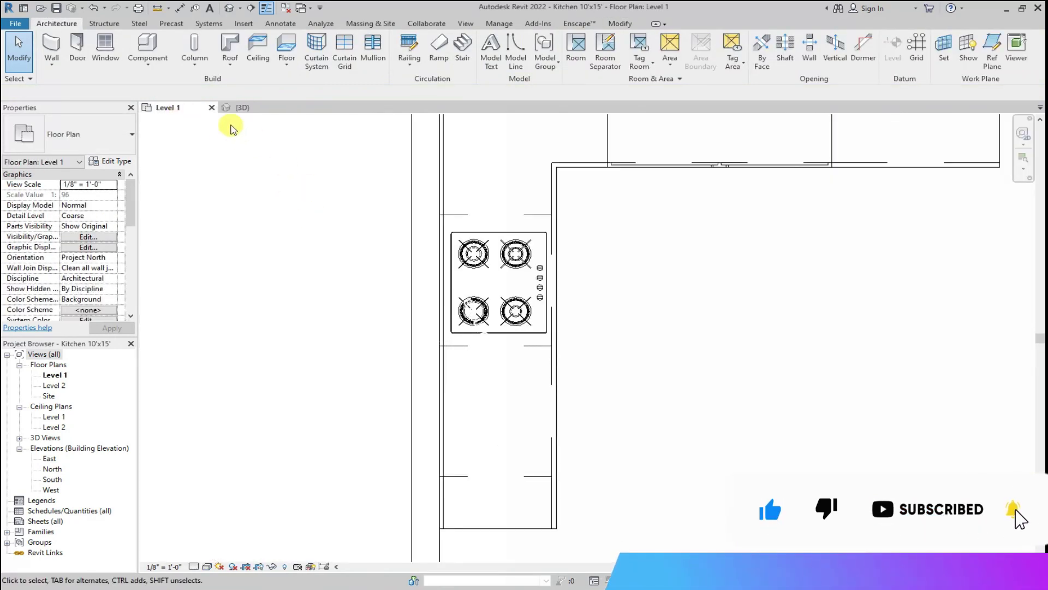
{"action": "left_click", "coordinate": [235, 107]}
{"action": "scroll", "coordinate": [464, 421], "scroll_direction": "down", "scroll_amount": 3}
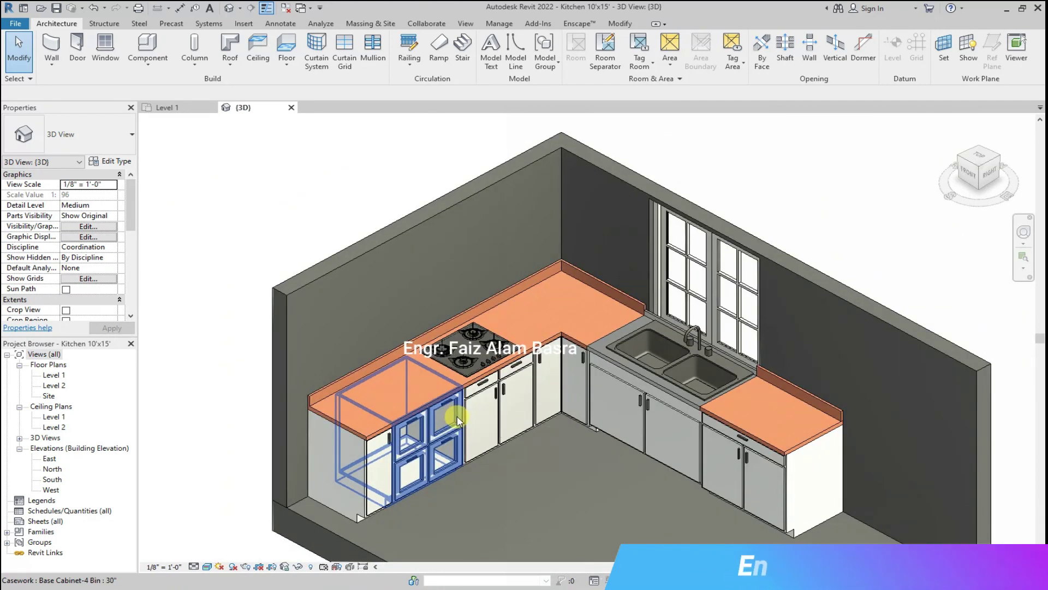
{"action": "scroll", "coordinate": [462, 422], "scroll_direction": "up", "scroll_amount": 3}
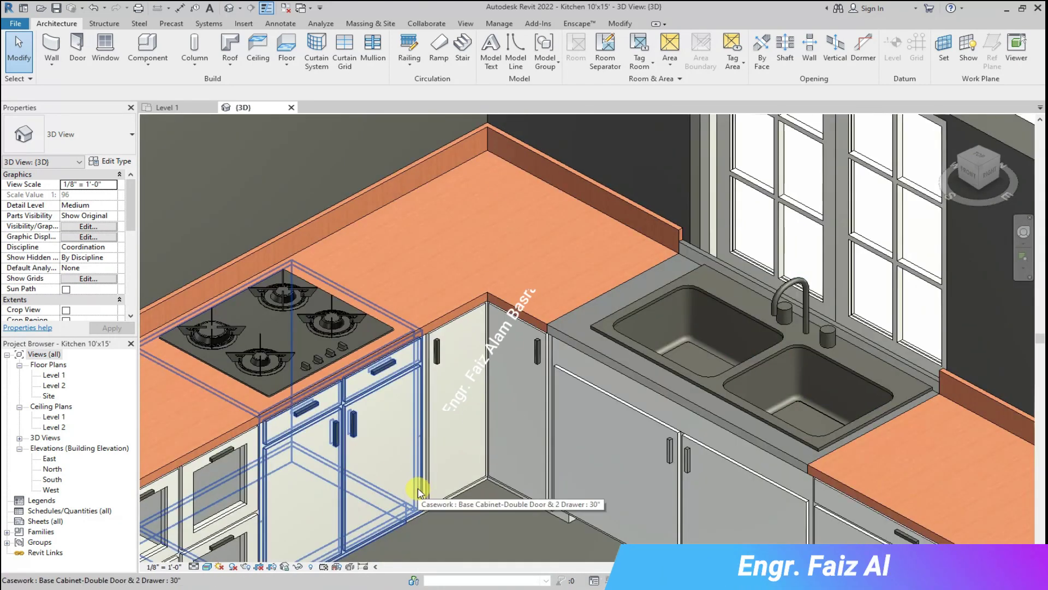
{"action": "scroll", "coordinate": [418, 492], "scroll_direction": "down", "scroll_amount": 2}
{"action": "scroll", "coordinate": [655, 335], "scroll_direction": "up", "scroll_amount": 2}
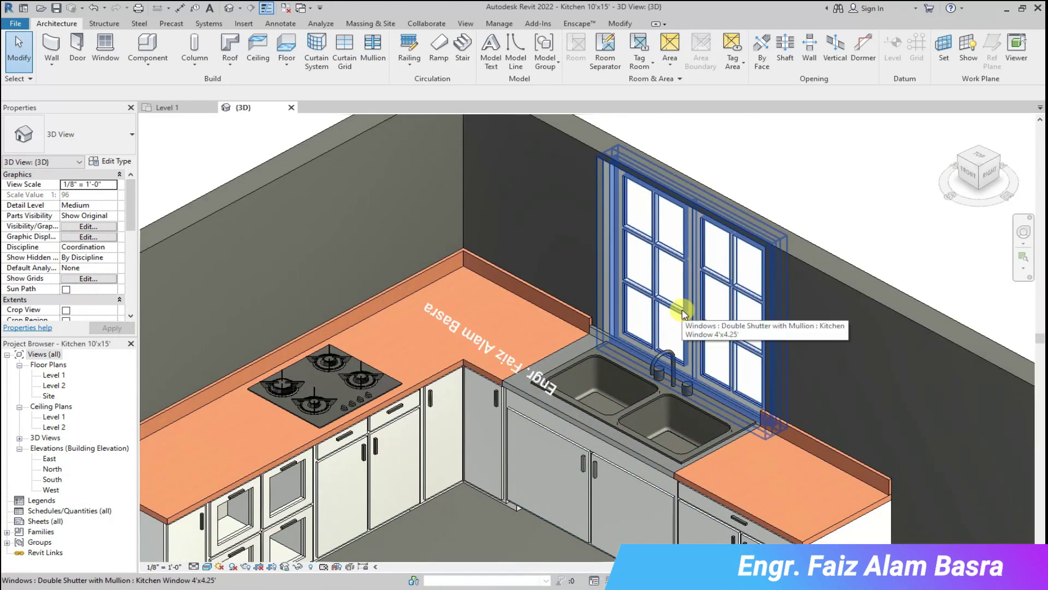
- Enter 3' 0" as the window's Sill Height in Properties and apply it
{"action": "left_click", "coordinate": [646, 341]}
{"action": "left_click", "coordinate": [80, 195]}
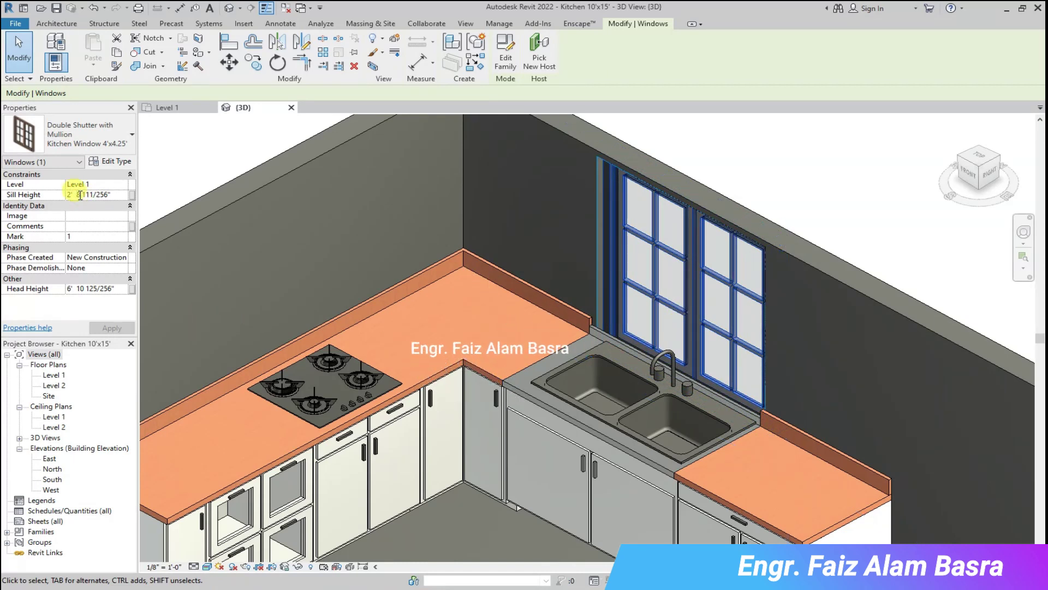
{"action": "type", "text": "9"}
{"action": "left_click", "coordinate": [111, 328]}
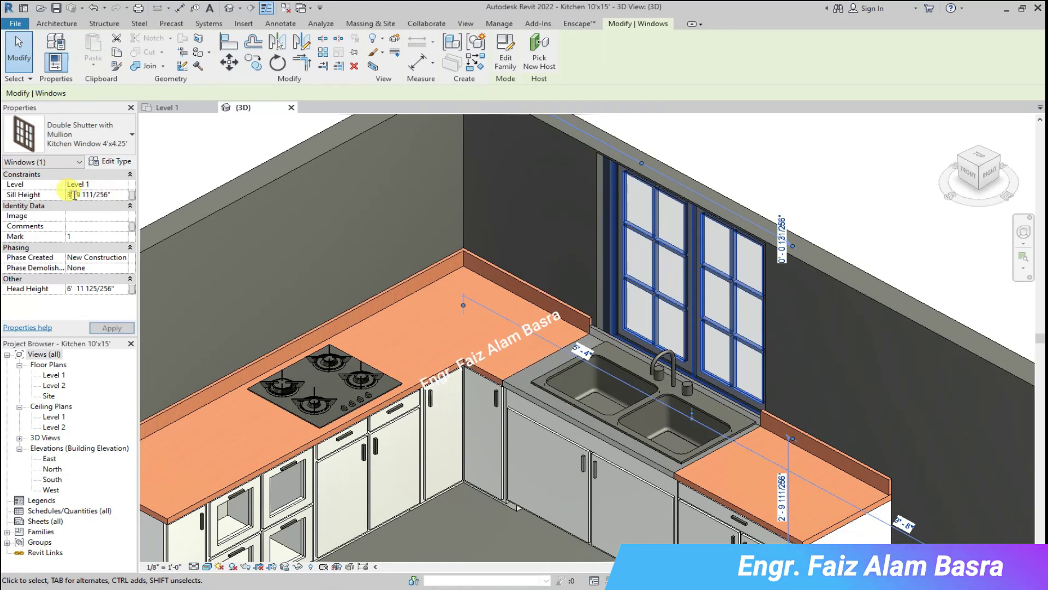
{"action": "left_click_drag", "start_coordinate": [76, 195], "coordinate": [108, 197]}
{"action": "left_click", "coordinate": [112, 328]}
{"action": "key", "text": "Escape"}
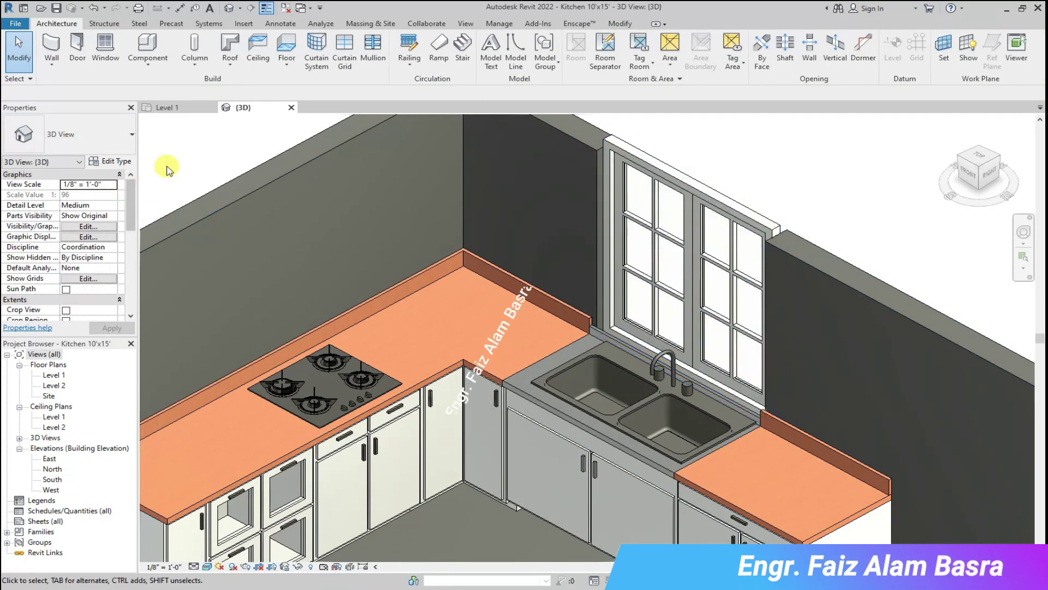
{"action": "left_click", "coordinate": [667, 171]}
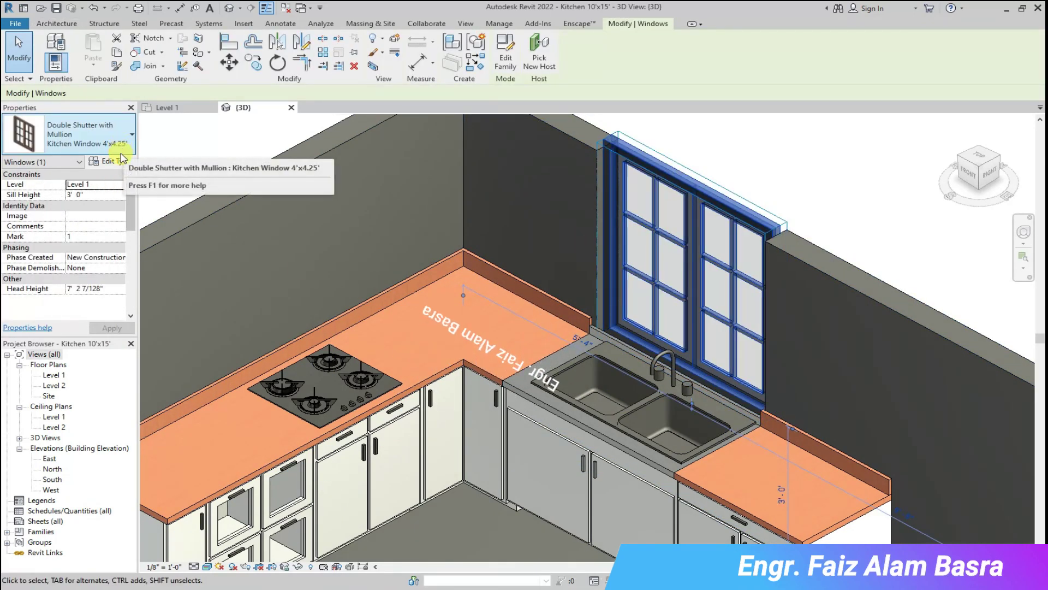
- In Edit Type, rename the type Kitchen Window 4'x4.25' to Kitchen Window 4'x4'
{"action": "left_click", "coordinate": [121, 160]}
{"action": "left_click", "coordinate": [304, 154]}
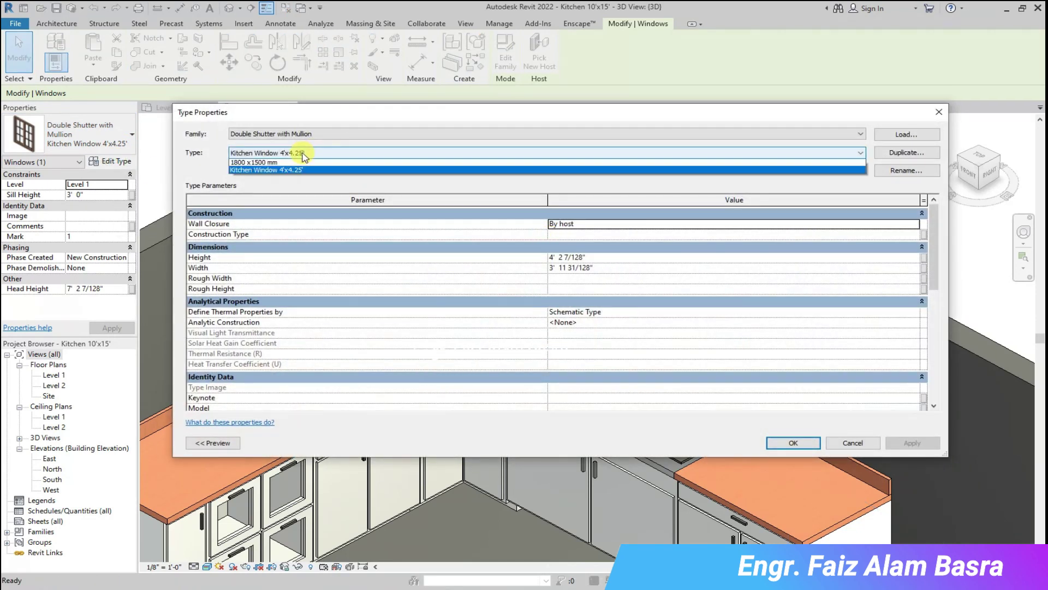
{"action": "left_click", "coordinate": [832, 170]}
{"action": "left_click", "coordinate": [894, 172]}
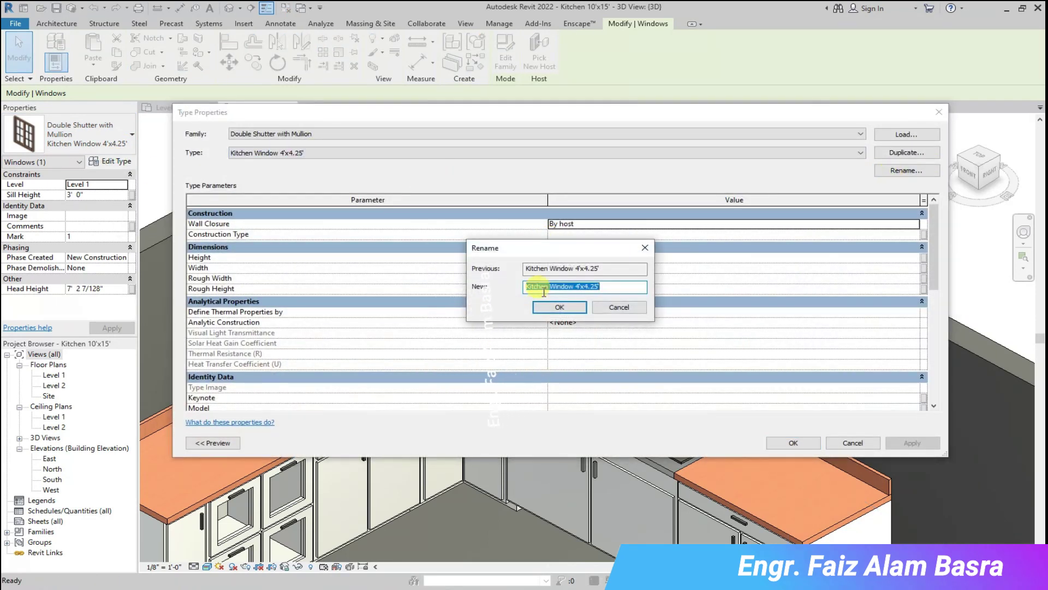
{"action": "left_click", "coordinate": [590, 268]}
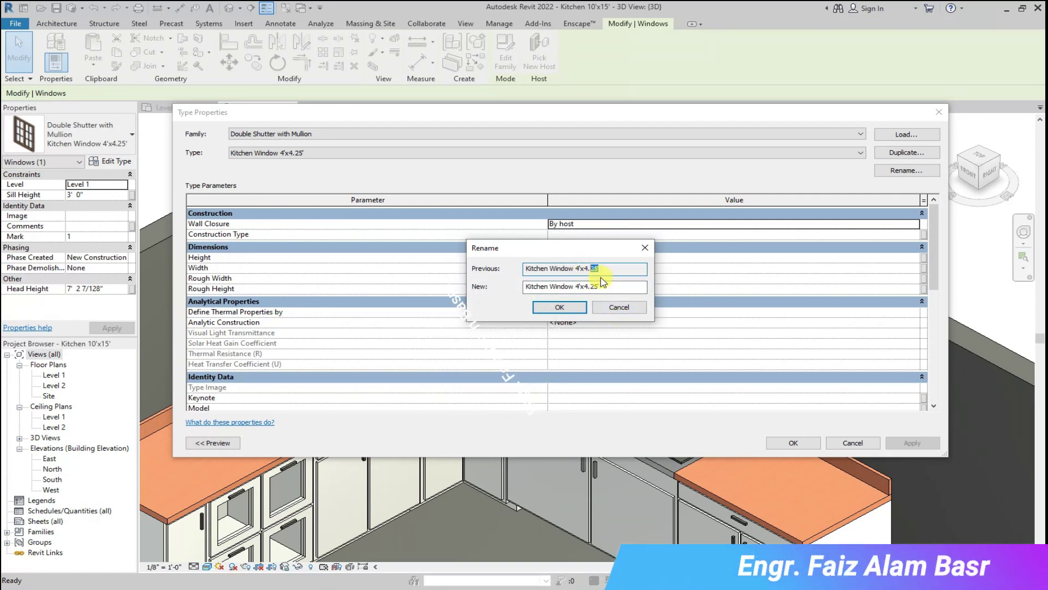
{"action": "left_click", "coordinate": [617, 312]}
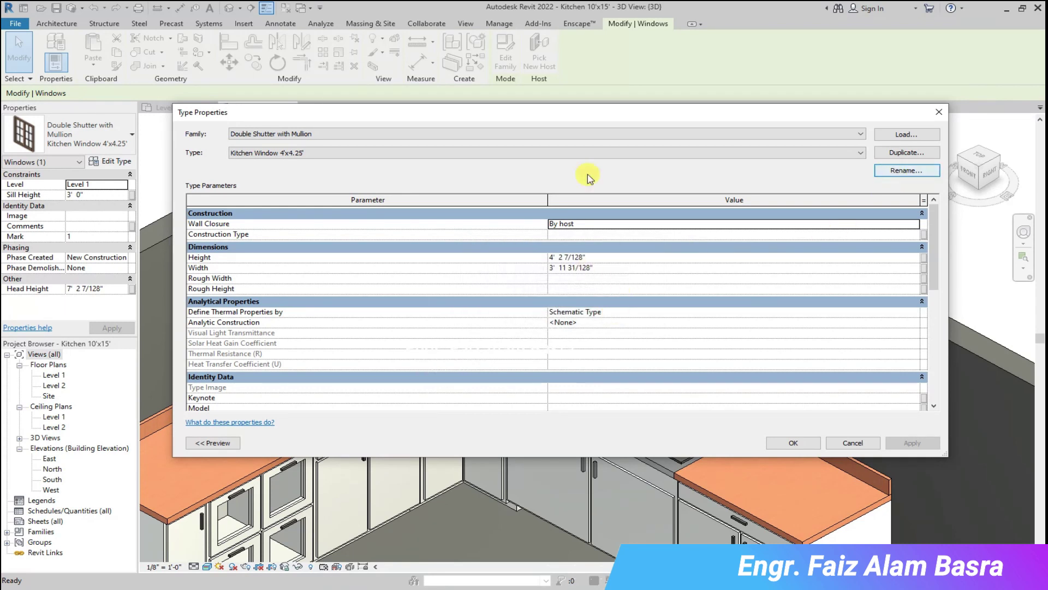
{"action": "left_click", "coordinate": [906, 170]}
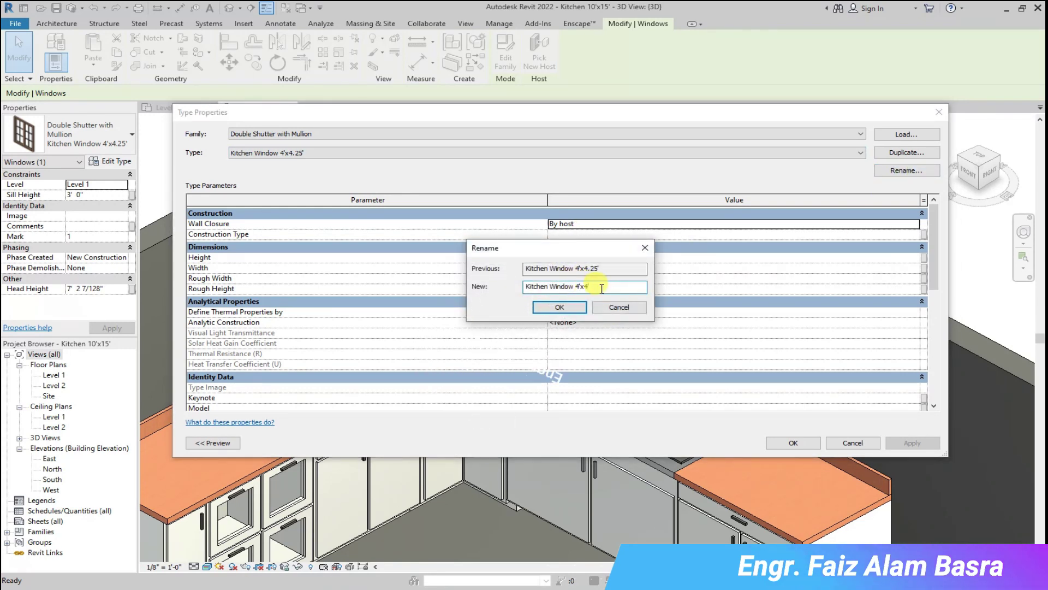
{"action": "left_click", "coordinate": [562, 307]}
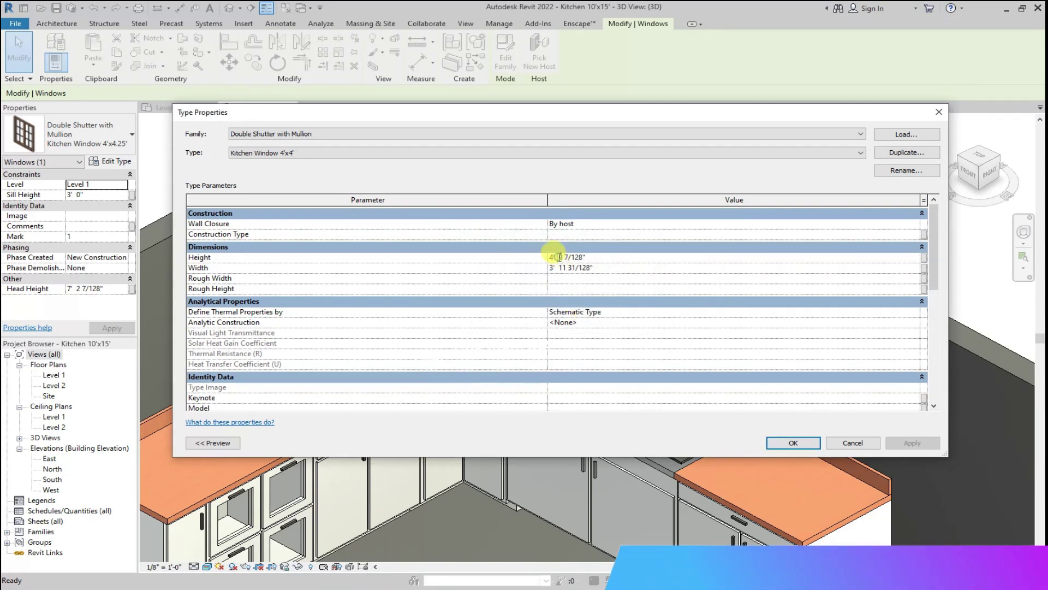
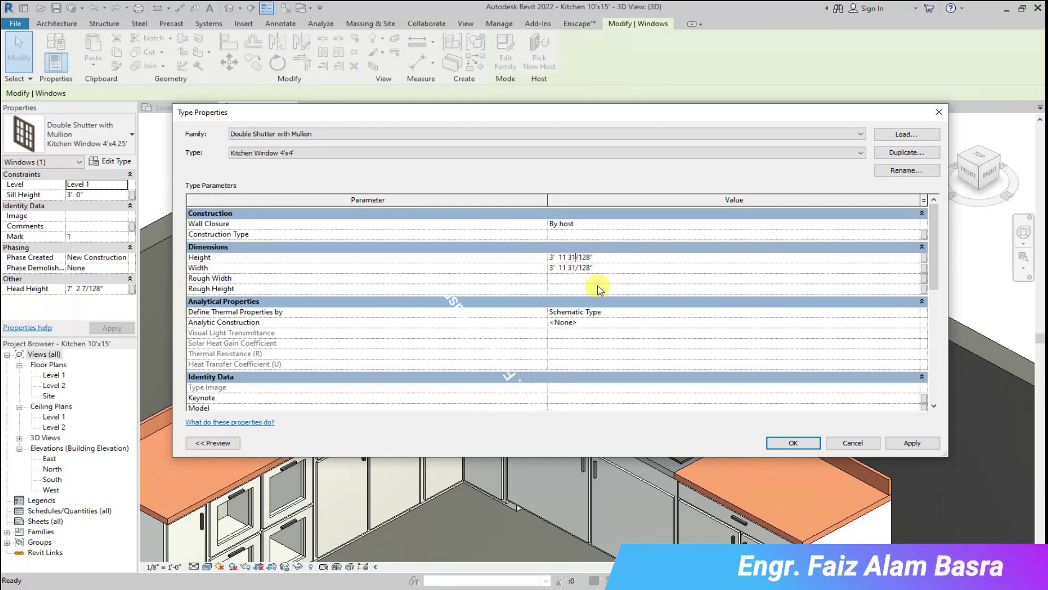
- Apply the 3' 11" square window type sizes and select the window above the sink
{"action": "left_click", "coordinate": [912, 442]}
{"action": "left_click", "coordinate": [793, 442]}
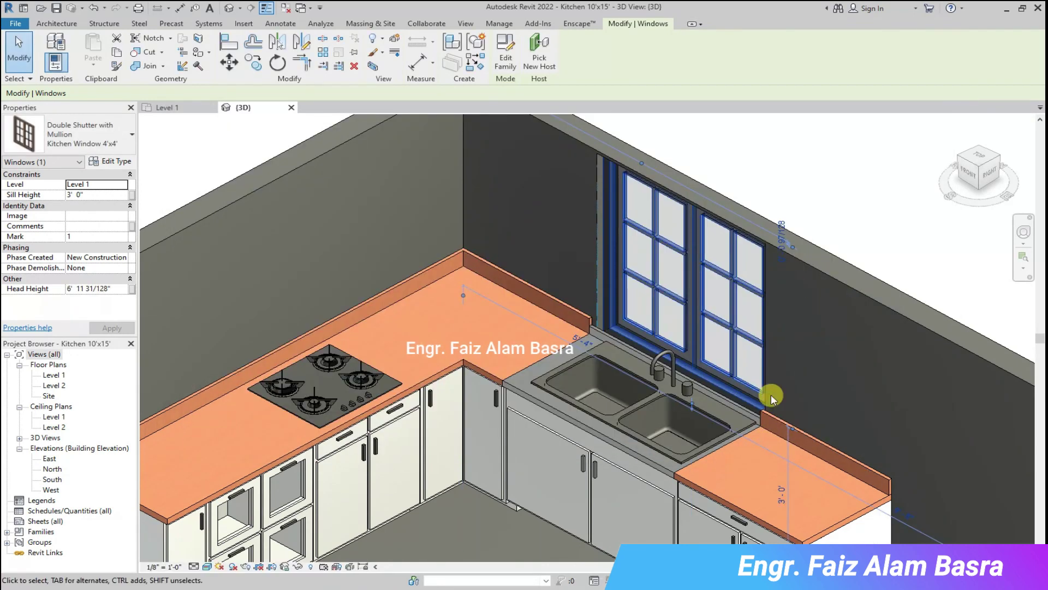
{"action": "scroll", "coordinate": [748, 256], "scroll_direction": "up", "scroll_amount": 2}
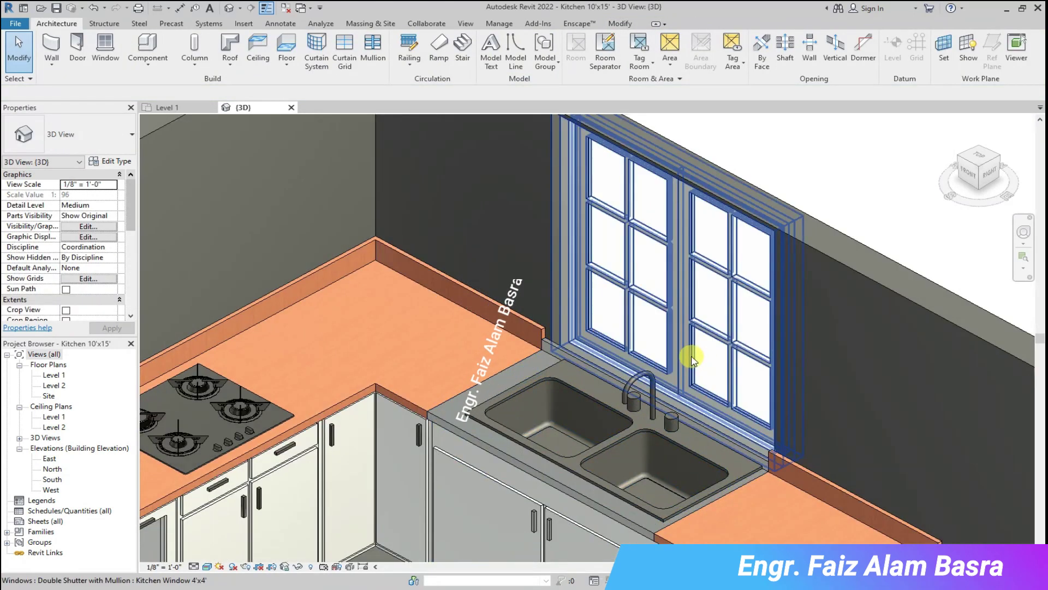
{"action": "left_click", "coordinate": [694, 359]}
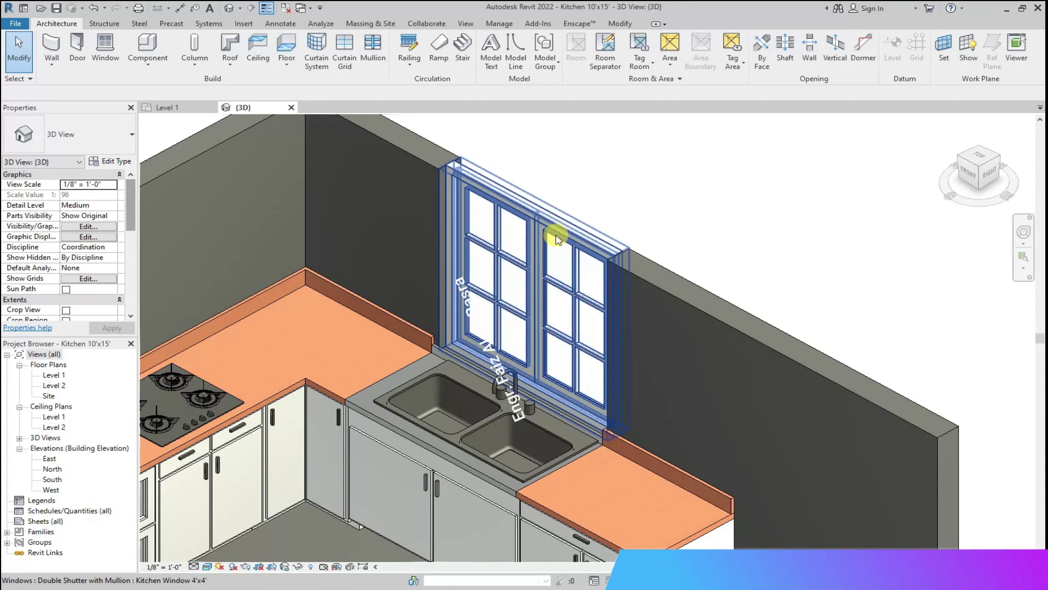
- Inspect the resized kitchen window in the 3D view, then clear the selection
{"action": "left_click", "coordinate": [562, 232]}
{"action": "scroll", "coordinate": [414, 414], "scroll_direction": "up", "scroll_amount": 3}
{"action": "scroll", "coordinate": [444, 392], "scroll_direction": "up", "scroll_amount": 2}
{"action": "scroll", "coordinate": [445, 391], "scroll_direction": "down", "scroll_amount": 1}
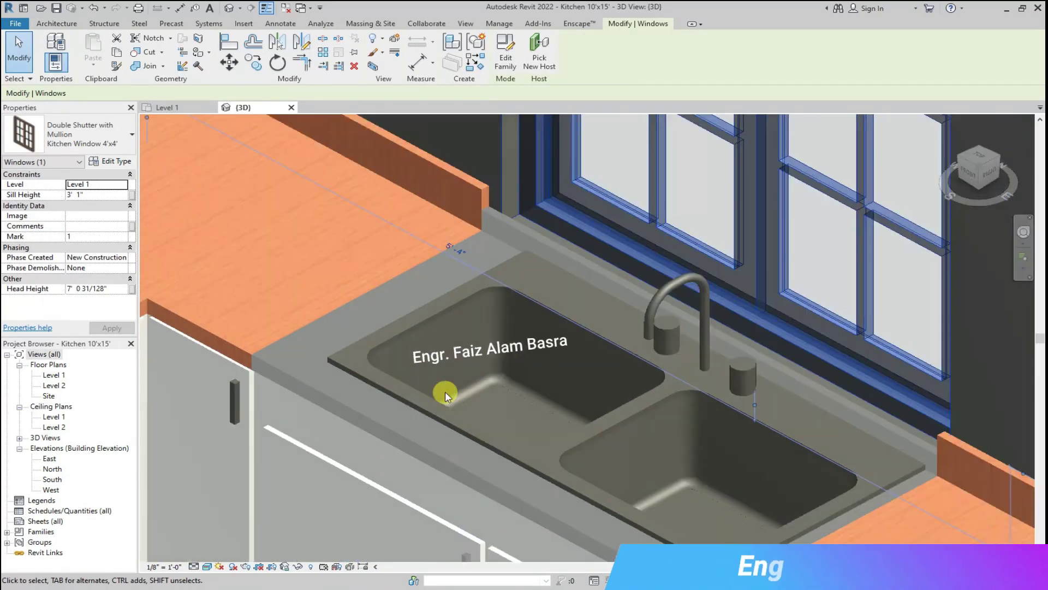
{"action": "scroll", "coordinate": [445, 391], "scroll_direction": "down", "scroll_amount": 1}
{"action": "scroll", "coordinate": [450, 386], "scroll_direction": "down", "scroll_amount": 3}
{"action": "scroll", "coordinate": [601, 274], "scroll_direction": "up", "scroll_amount": 2}
{"action": "left_click", "coordinate": [601, 274]}
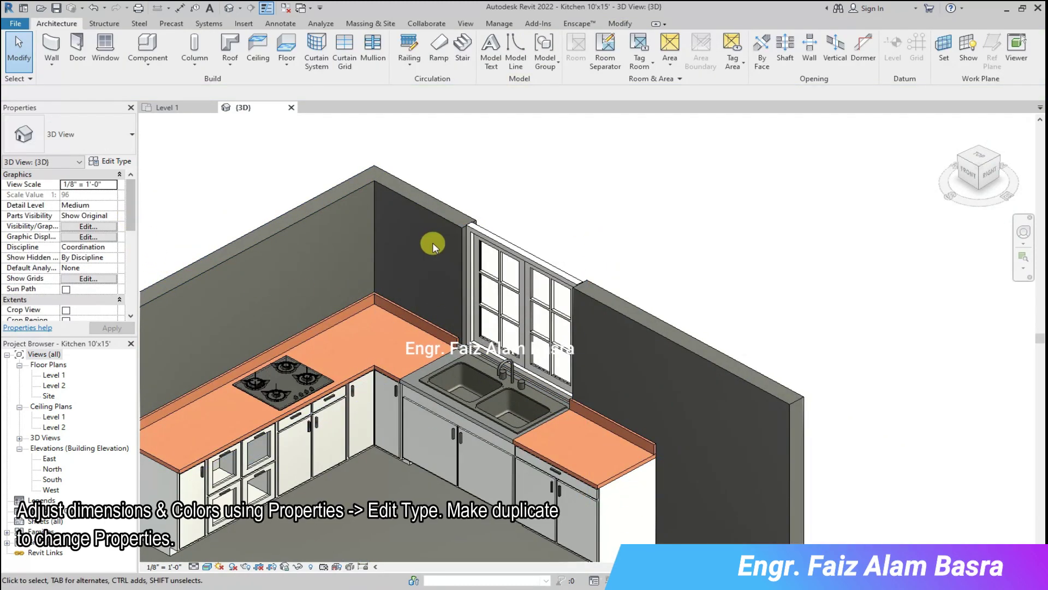
- Raise the kitchen window's sill height to 3' 3"
{"action": "left_click", "coordinate": [478, 248]}
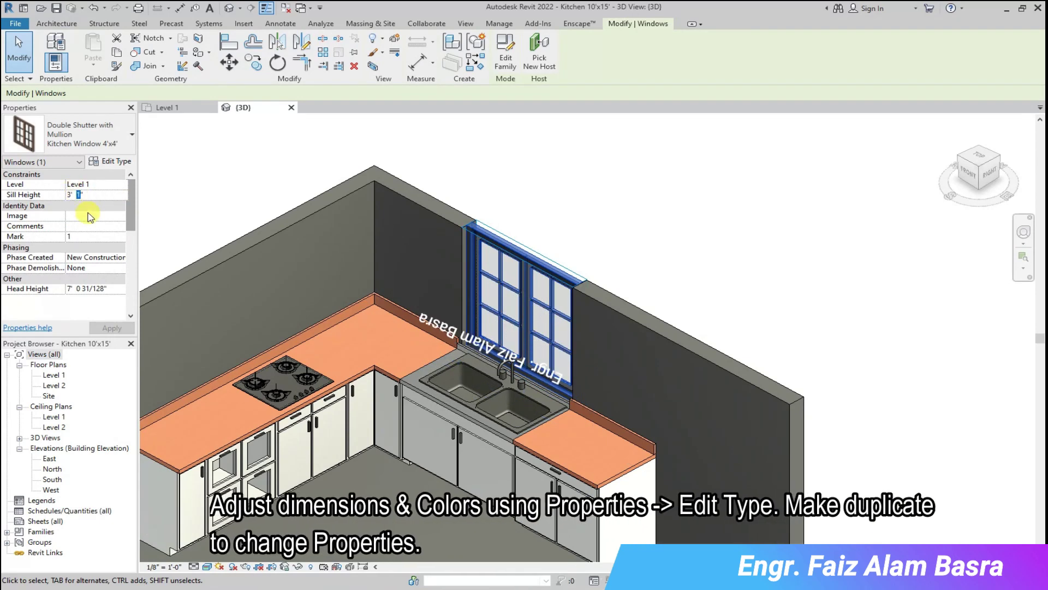
{"action": "left_click", "coordinate": [207, 207]}
{"action": "scroll", "coordinate": [480, 368], "scroll_direction": "up", "scroll_amount": 2}
{"action": "scroll", "coordinate": [479, 368], "scroll_direction": "up", "scroll_amount": 2}
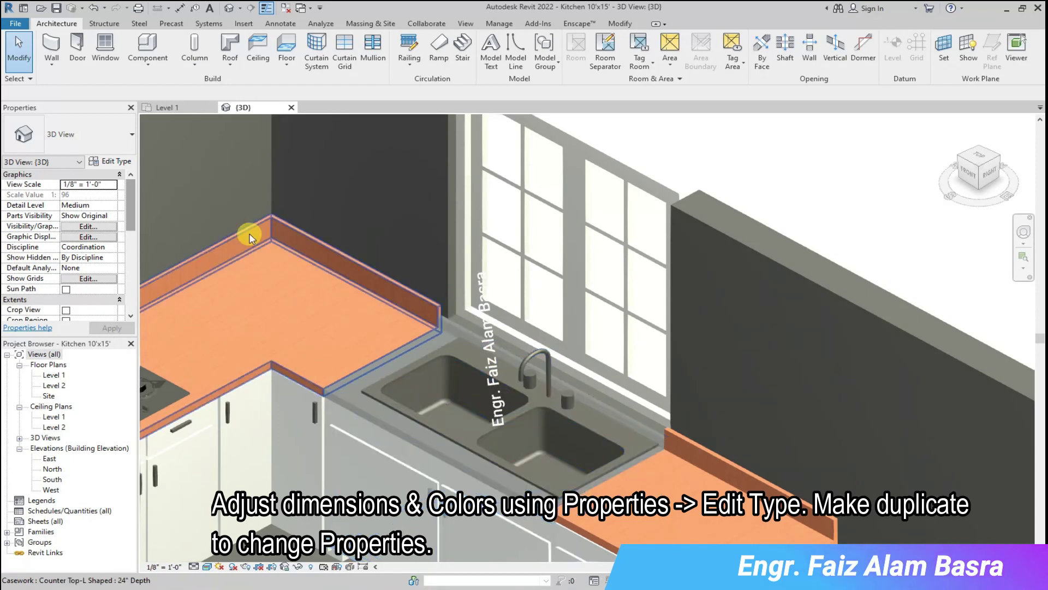
{"action": "left_click", "coordinate": [542, 200]}
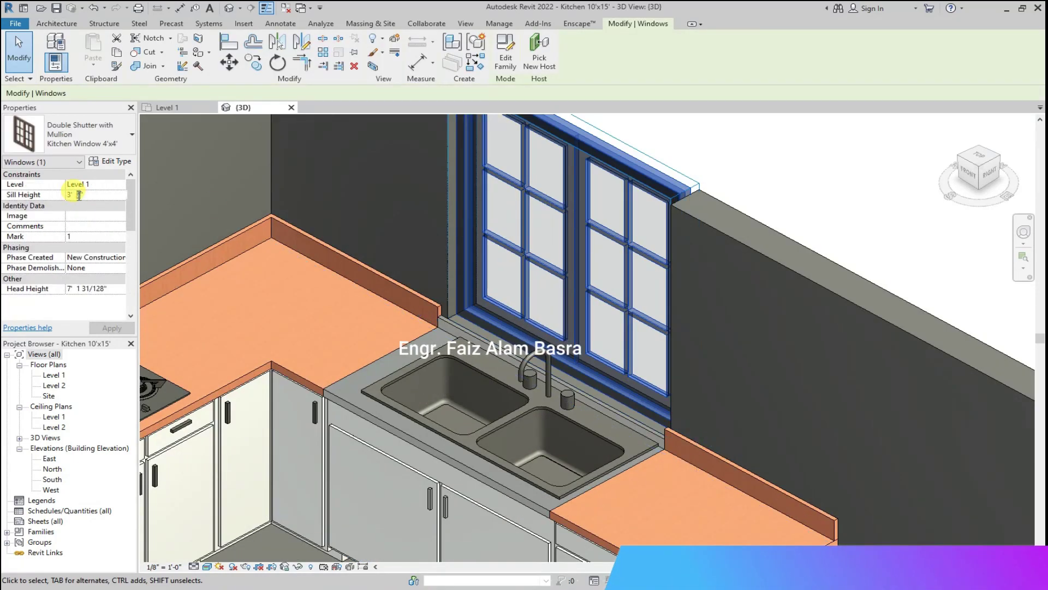
{"action": "left_click", "coordinate": [112, 327]}
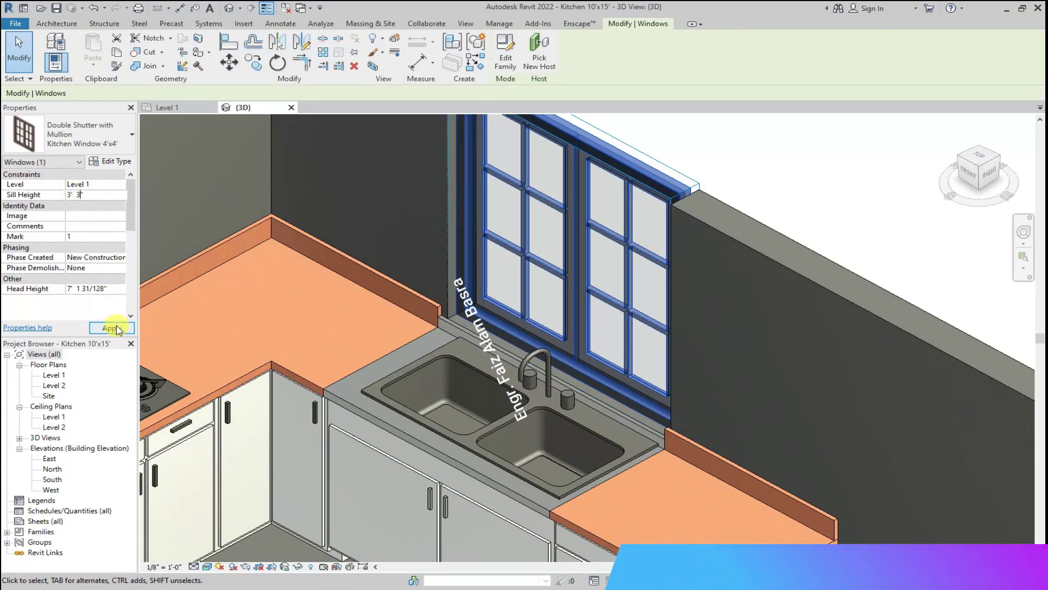
- Review the available window types and open the window's Type Properties
{"action": "left_click", "coordinate": [113, 143]}
{"action": "left_click", "coordinate": [113, 143]}
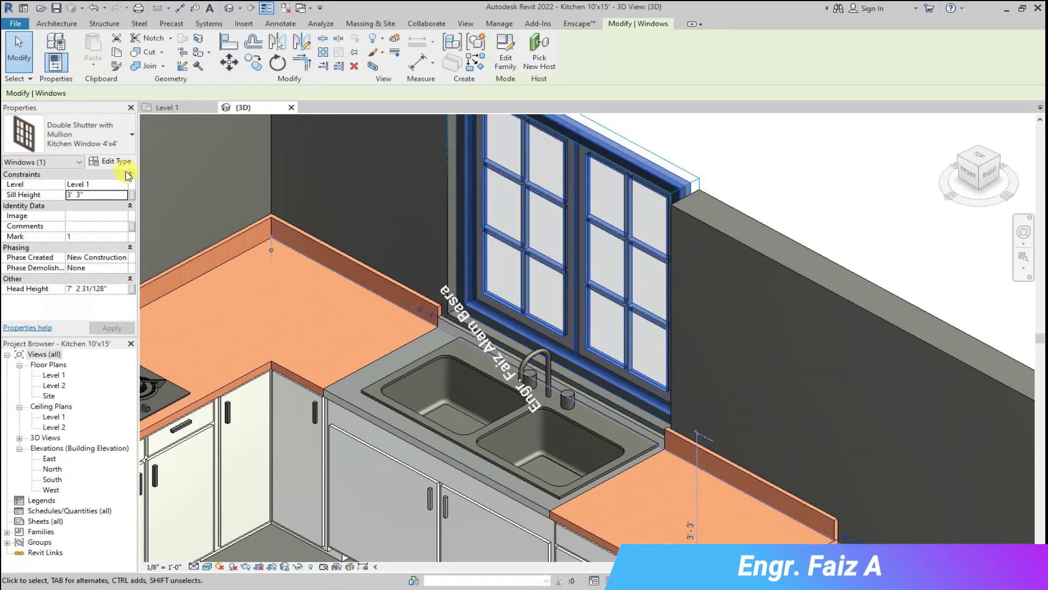
{"action": "left_click", "coordinate": [109, 161]}
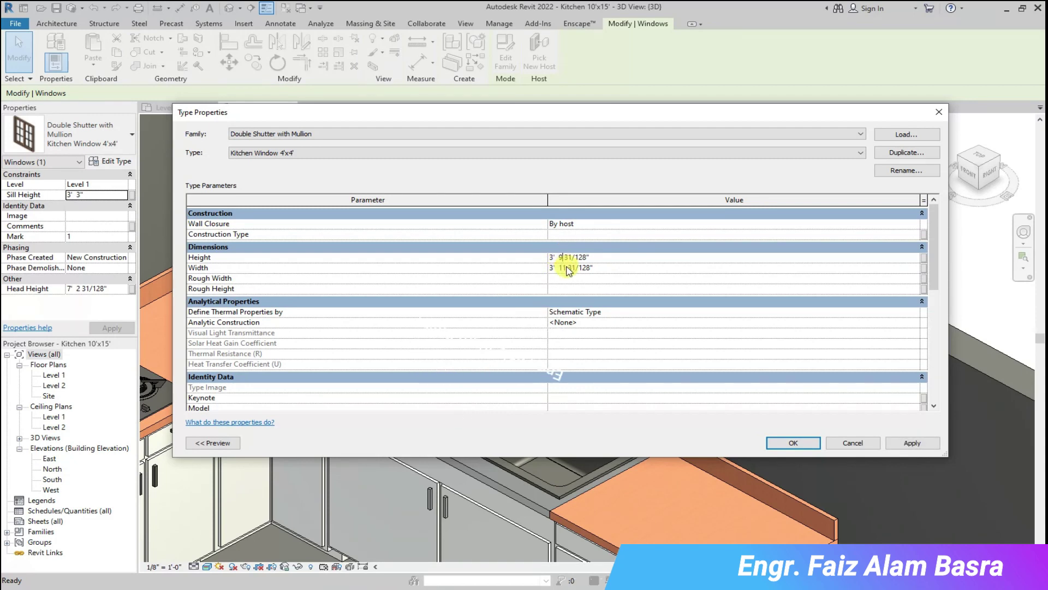
- Apply the height change and rename the window type to Kitchen Window 4'x3.75'
{"action": "left_click", "coordinate": [909, 442]}
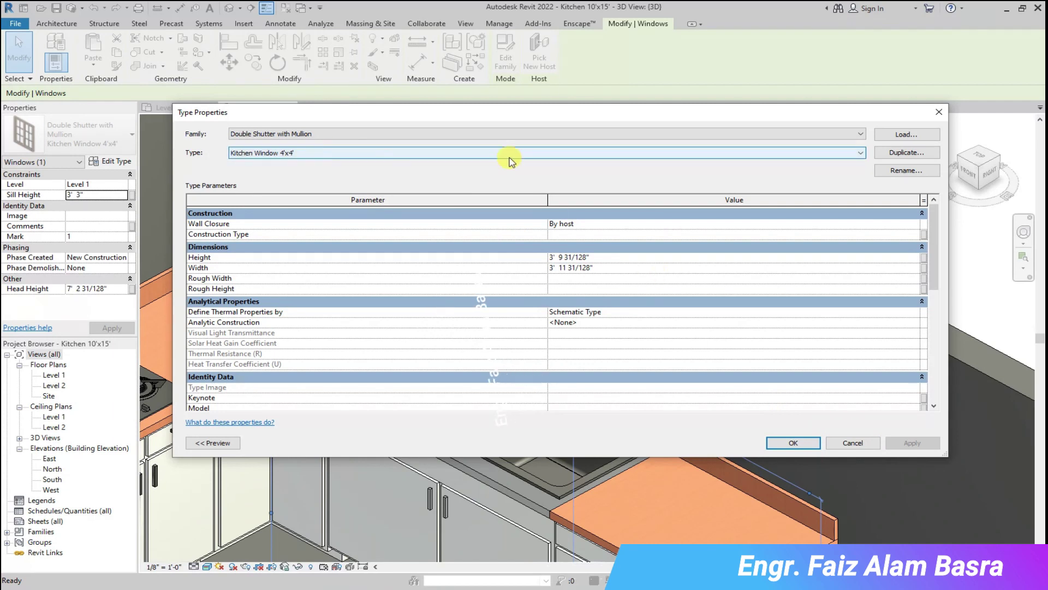
{"action": "left_click", "coordinate": [906, 170]}
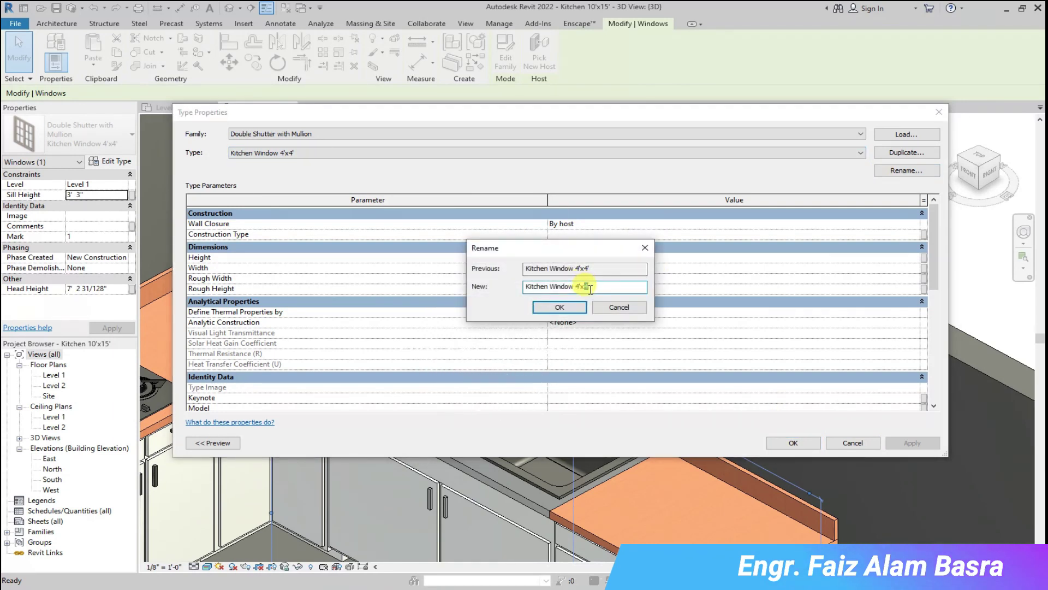
{"action": "type", "text": "375"}
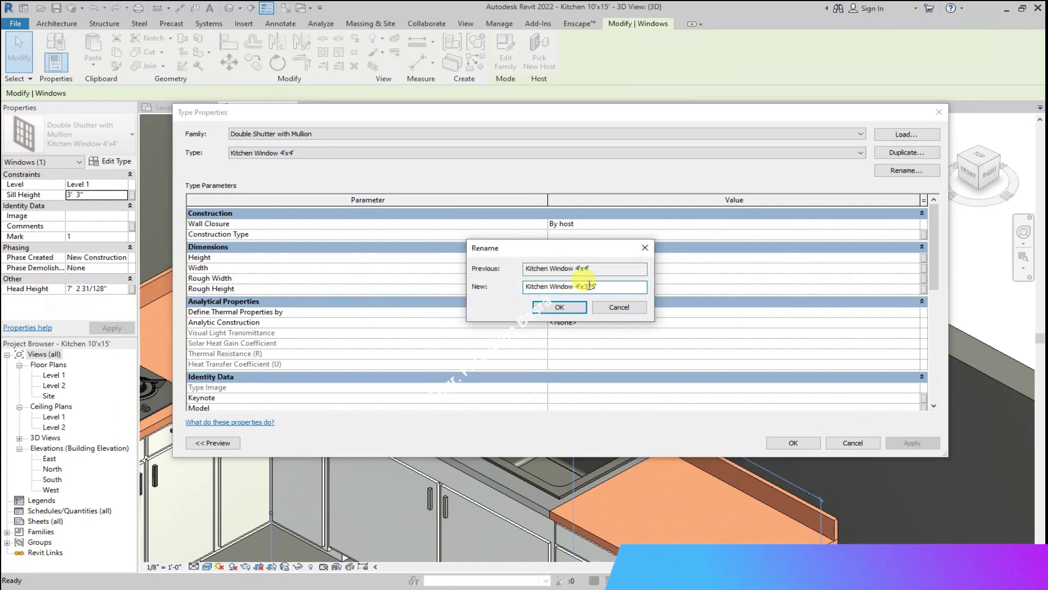
{"action": "left_click", "coordinate": [577, 311]}
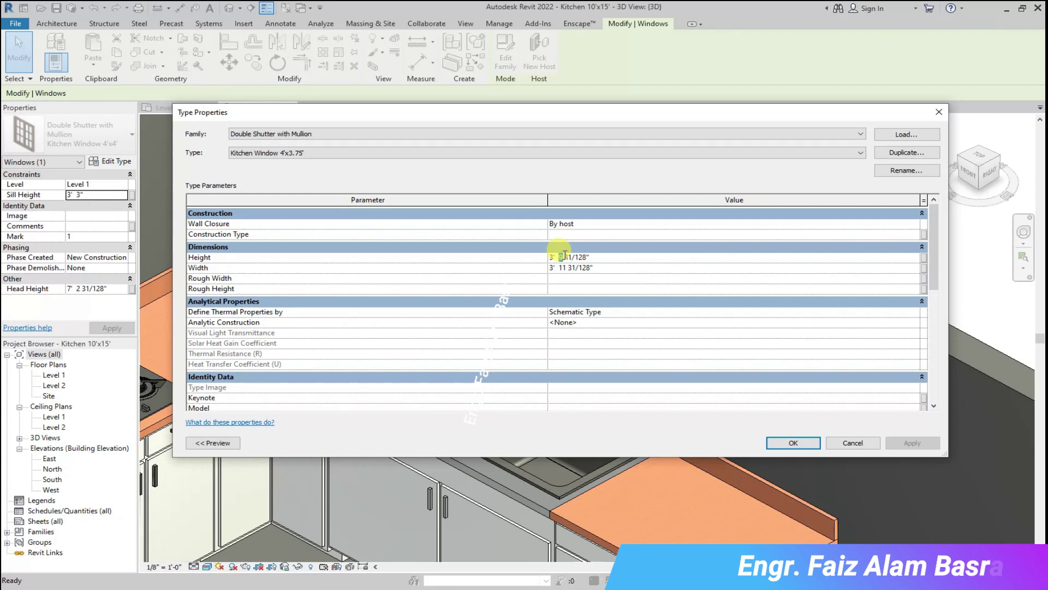
{"action": "left_click", "coordinate": [793, 443]}
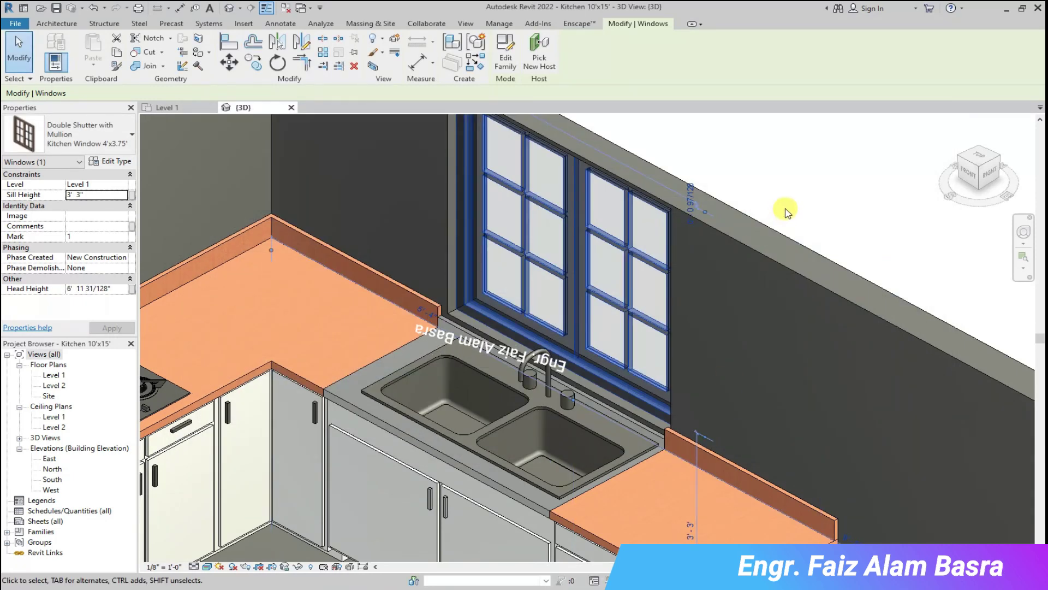
- Resize the Kitchen Window 4'x3.75' type to 4' 0" wide by 3' 9" high
{"action": "key", "text": "Escape"}
{"action": "scroll", "coordinate": [693, 270], "scroll_direction": "up", "scroll_amount": 2}
{"action": "scroll", "coordinate": [673, 298], "scroll_direction": "down", "scroll_amount": 2}
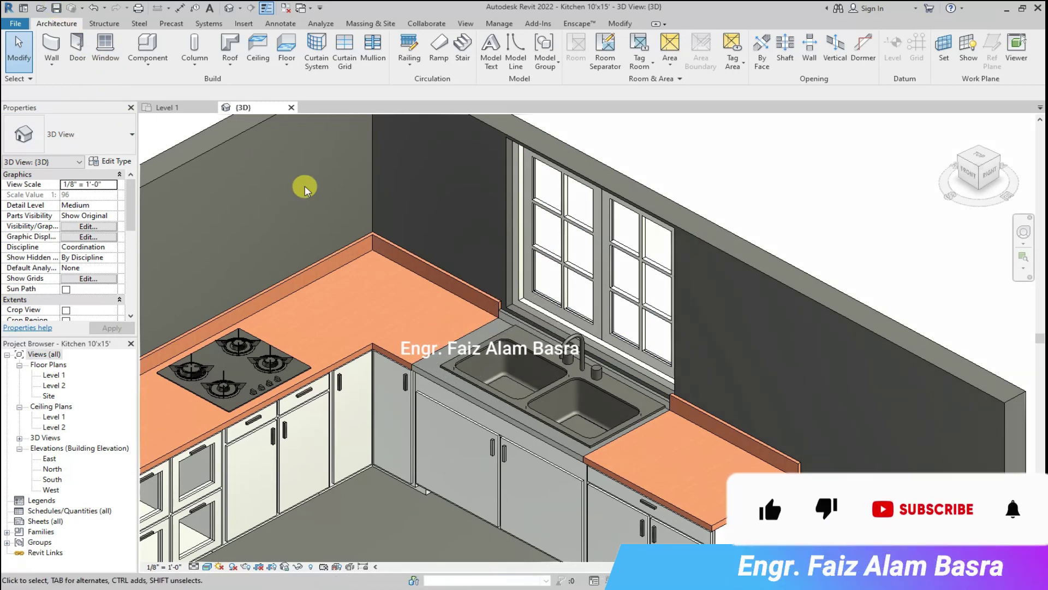
{"action": "scroll", "coordinate": [418, 231], "scroll_direction": "down", "scroll_amount": 2}
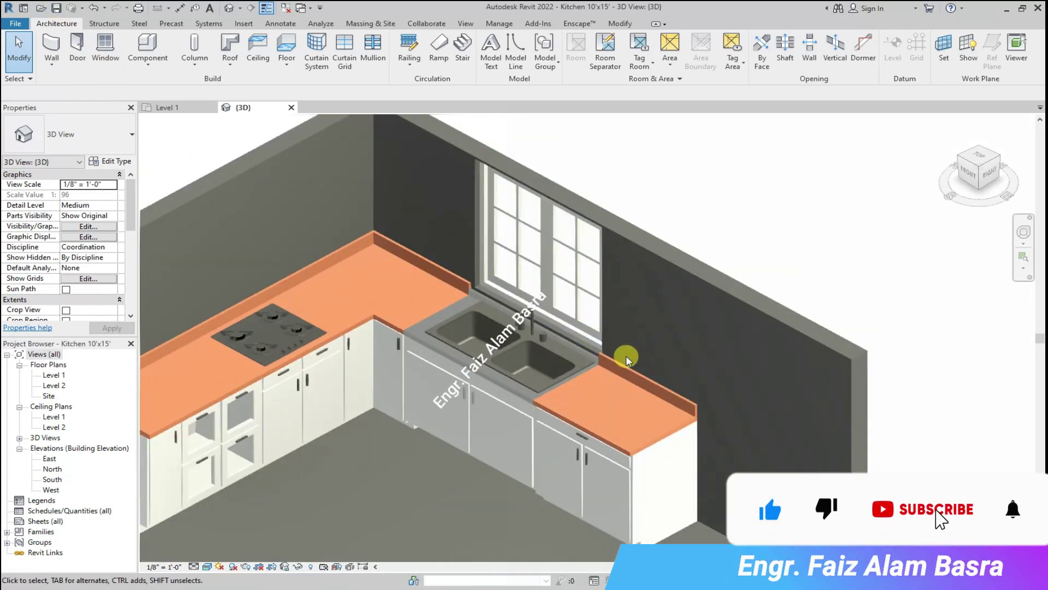
{"action": "scroll", "coordinate": [627, 357], "scroll_direction": "up", "scroll_amount": 2}
{"action": "left_click", "coordinate": [578, 273]}
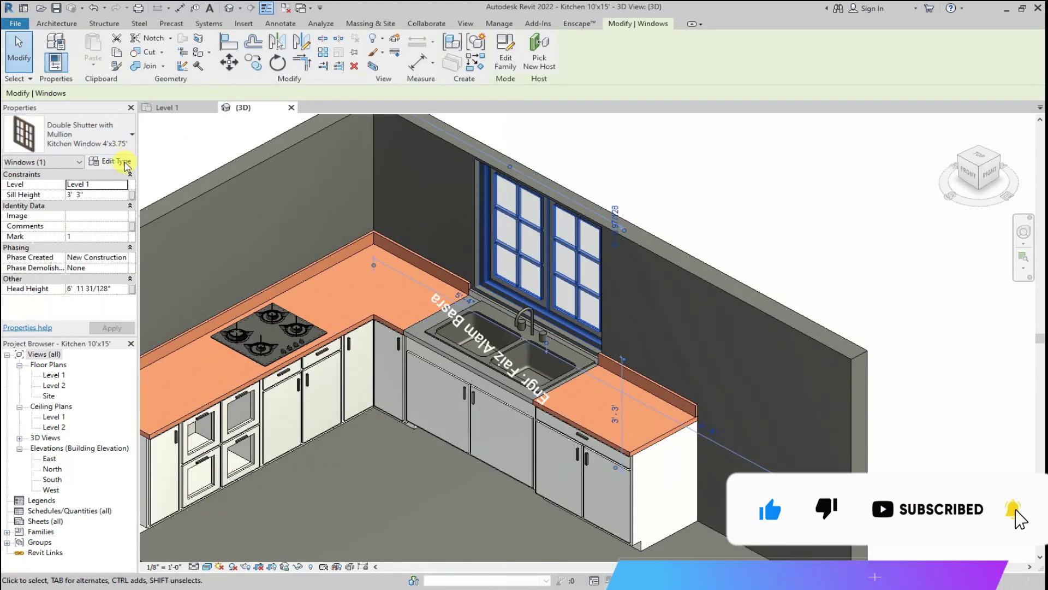
{"action": "left_click", "coordinate": [109, 161]}
{"action": "left_click", "coordinate": [578, 257]}
{"action": "left_click_drag", "start_coordinate": [558, 257], "coordinate": [585, 255]}
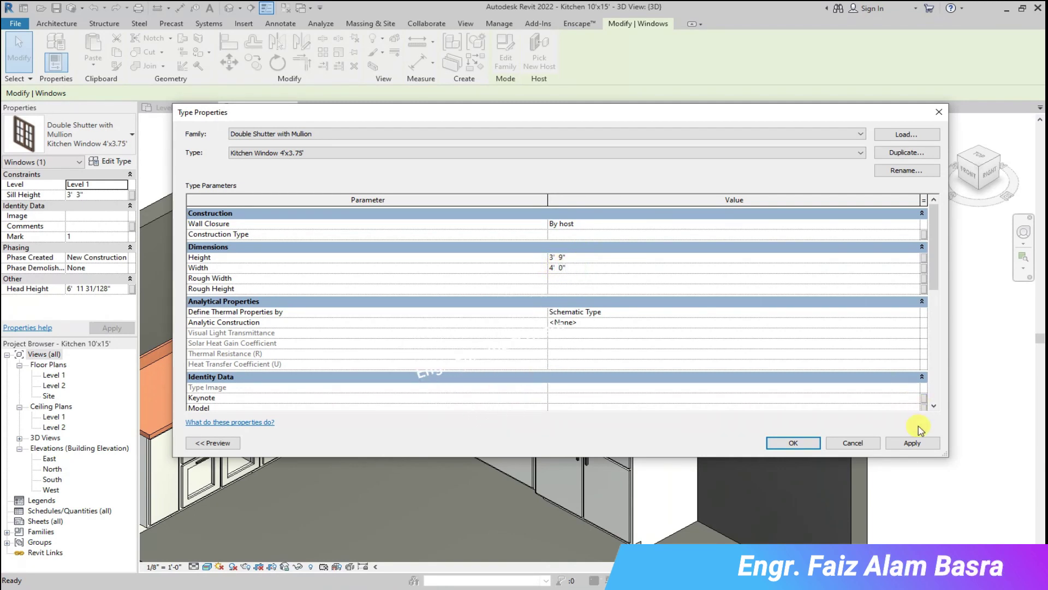
{"action": "left_click", "coordinate": [816, 443]}
{"action": "left_click", "coordinate": [852, 271]}
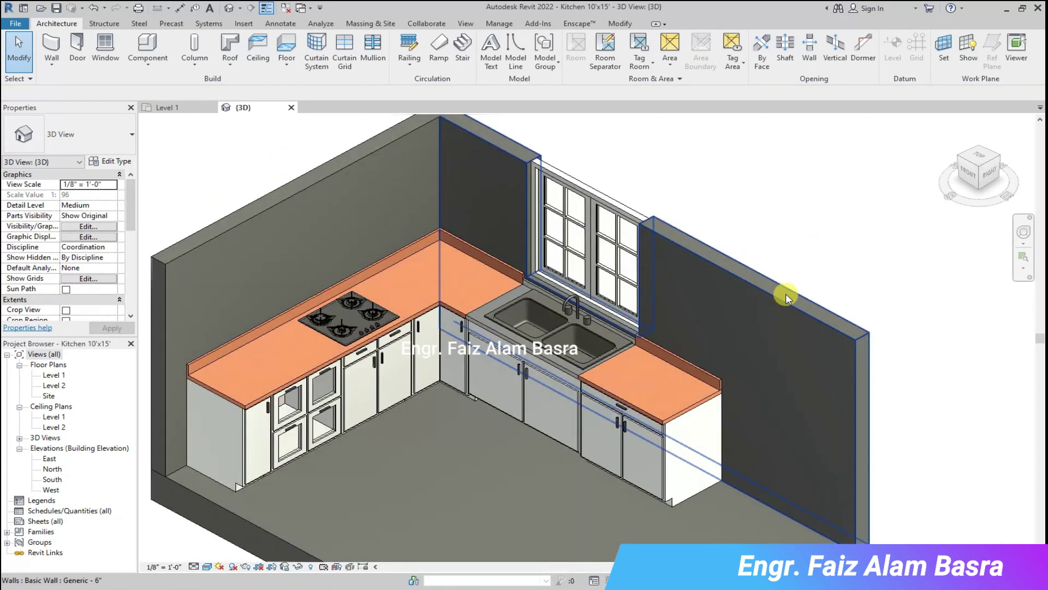
- Start a component in the Level 1 plan and browse to the G: drive's 1-Revit folder
{"action": "left_click", "coordinate": [180, 108]}
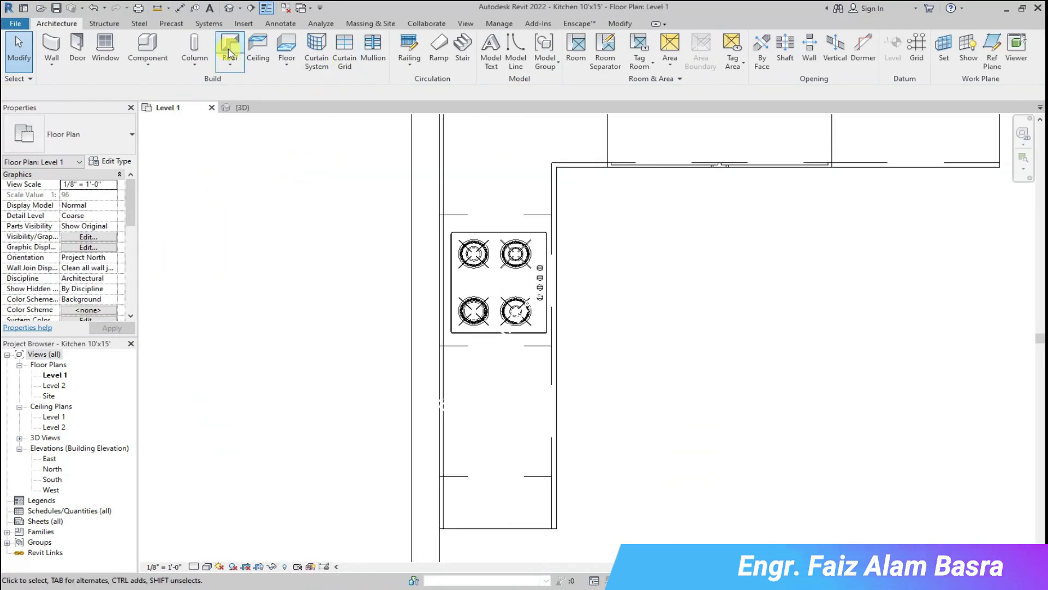
{"action": "left_click", "coordinate": [147, 50]}
{"action": "left_click", "coordinate": [505, 55]}
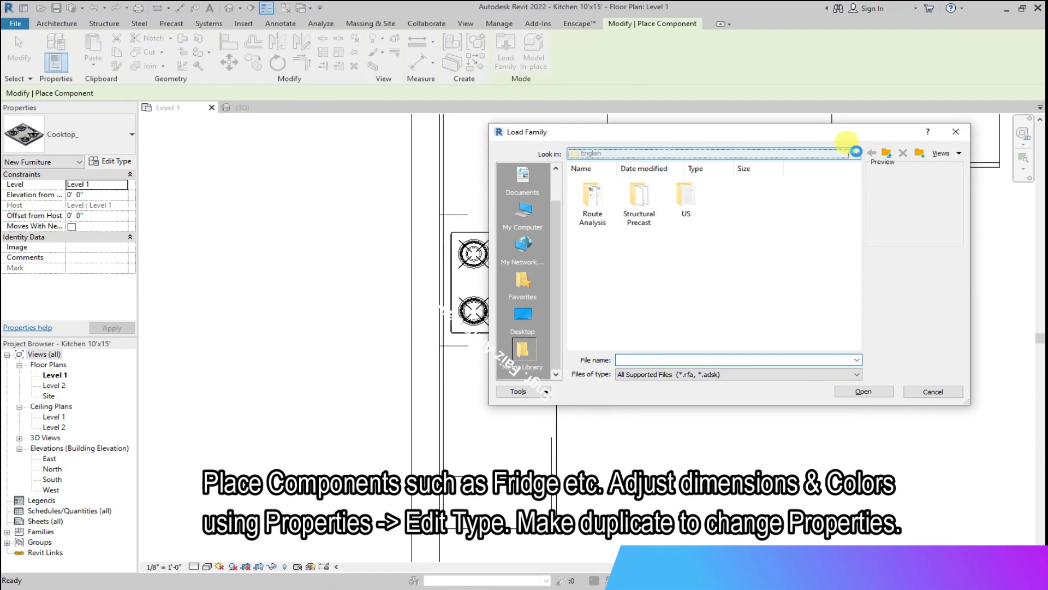
{"action": "left_click", "coordinate": [856, 153]}
{"action": "left_click", "coordinate": [617, 264]}
{"action": "double_click", "coordinate": [611, 219]}
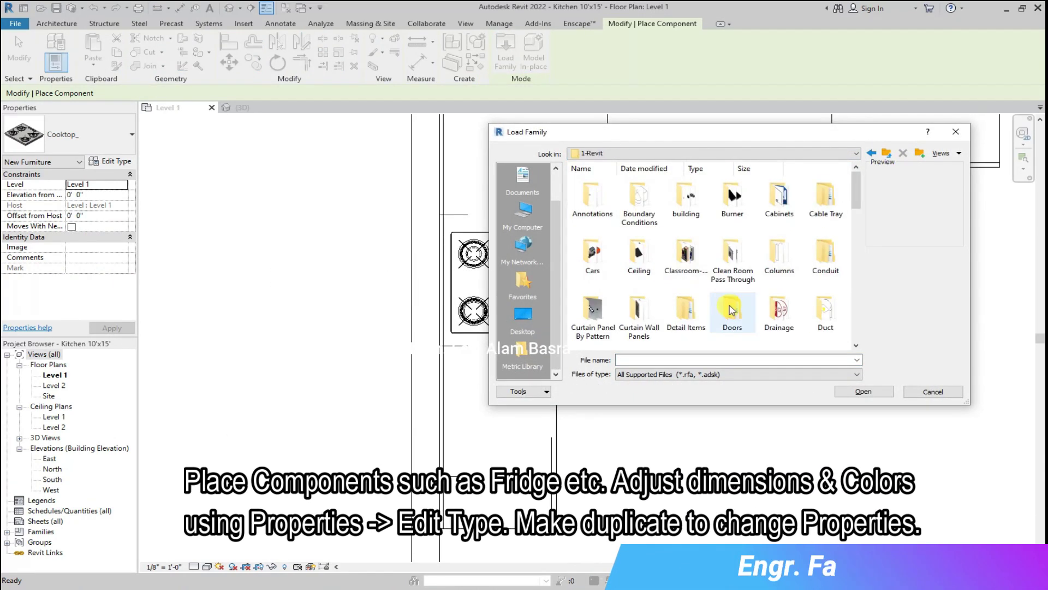
{"action": "scroll", "coordinate": [712, 300], "scroll_direction": "down", "scroll_amount": 1}
{"action": "scroll", "coordinate": [709, 306], "scroll_direction": "down", "scroll_amount": 2}
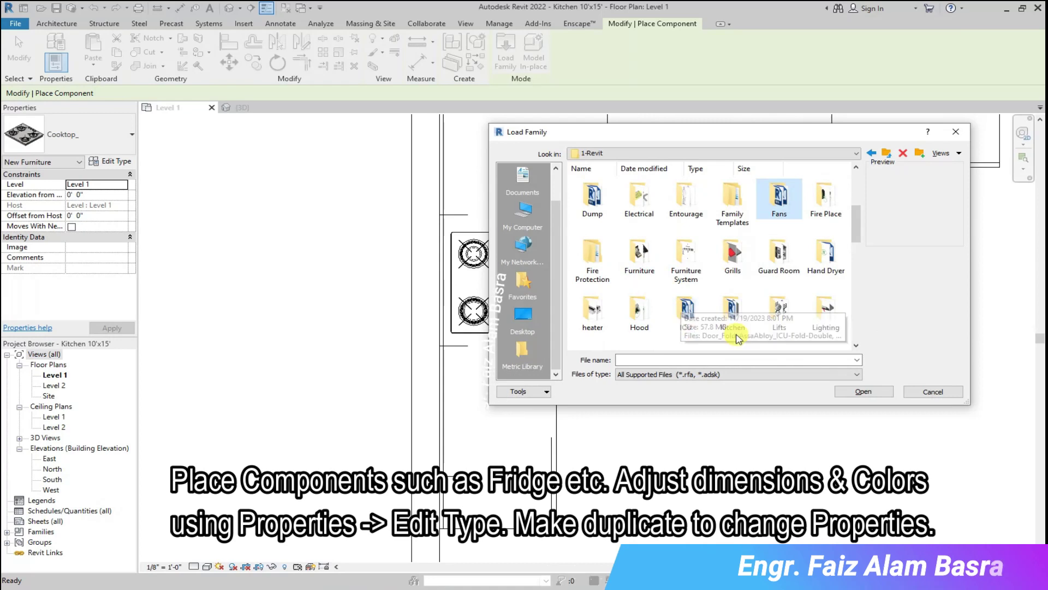
- Load the parametric fridge family from the Kitchen\Fridge folder
{"action": "double_click", "coordinate": [734, 309]}
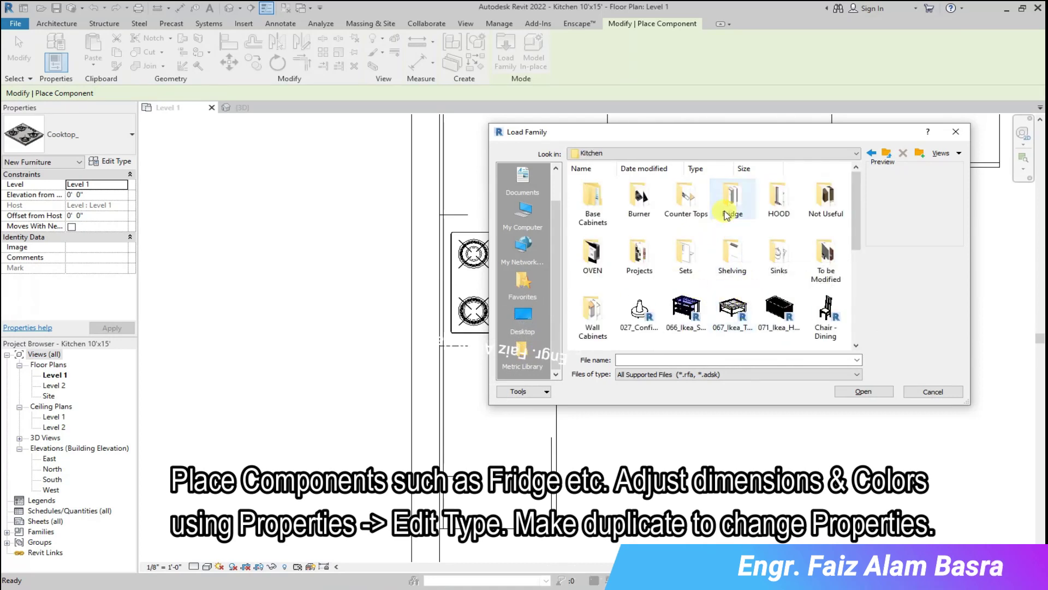
{"action": "double_click", "coordinate": [717, 225]}
{"action": "left_click", "coordinate": [611, 199]}
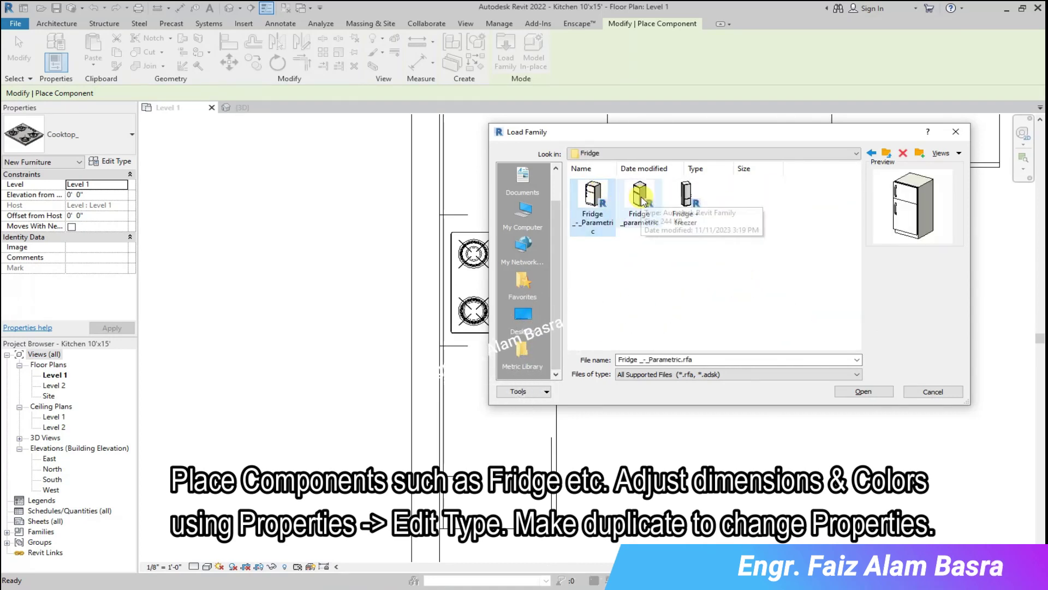
{"action": "left_click", "coordinate": [642, 200]}
{"action": "left_click", "coordinate": [592, 202]}
{"action": "left_click", "coordinate": [863, 391]}
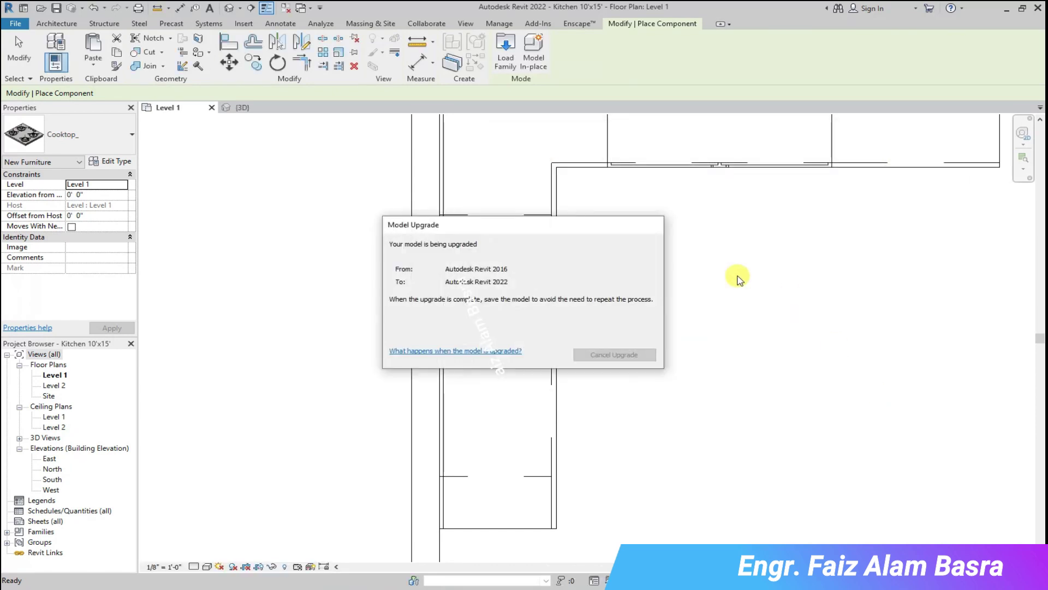
- Place the fridge in the corner beside the cabinets and check it in 3D
{"action": "scroll", "coordinate": [445, 293], "scroll_direction": "down", "scroll_amount": 3}
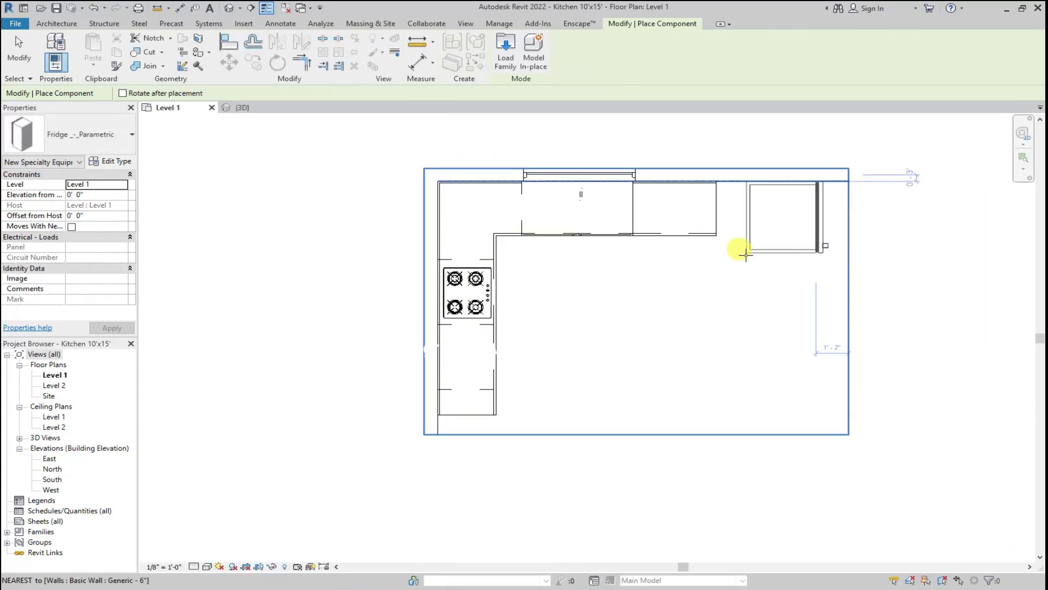
{"action": "left_click", "coordinate": [719, 181]}
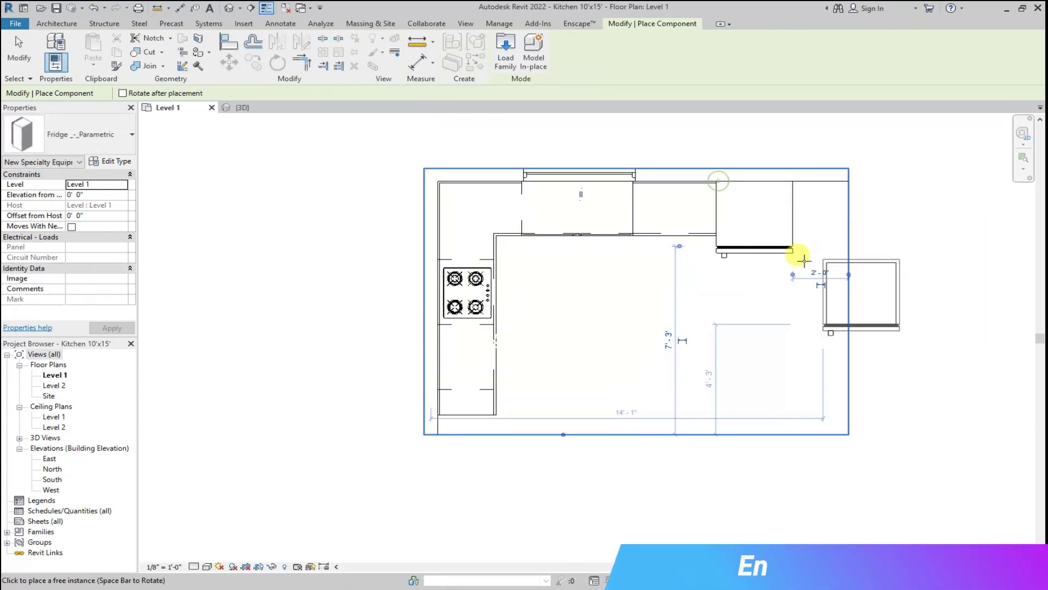
{"action": "left_click", "coordinate": [241, 107]}
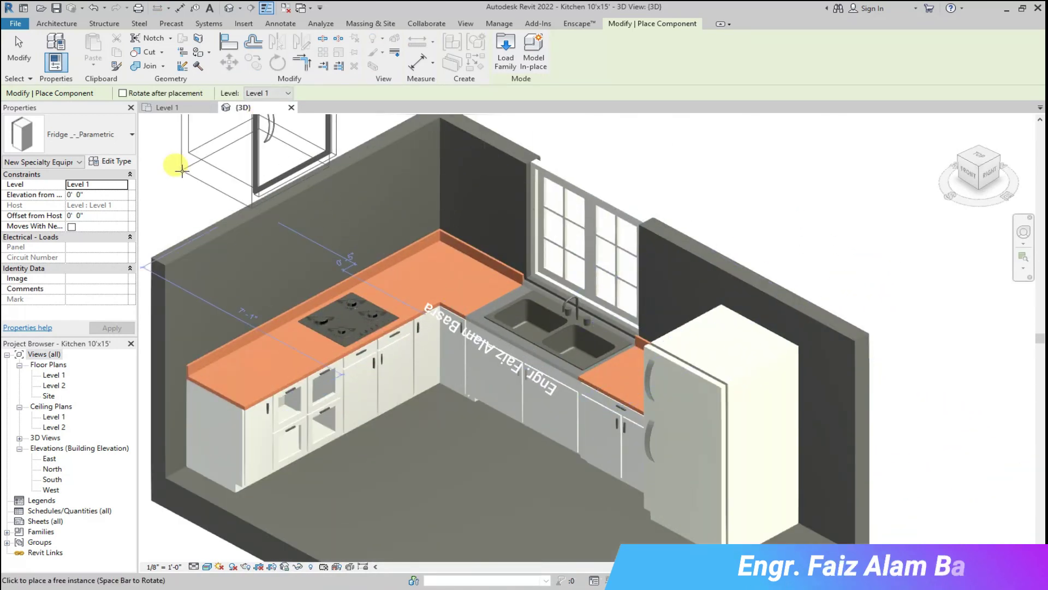
{"action": "key", "text": "Escape"}
{"action": "key", "text": "Escape"}
{"action": "left_click", "coordinate": [158, 61]}
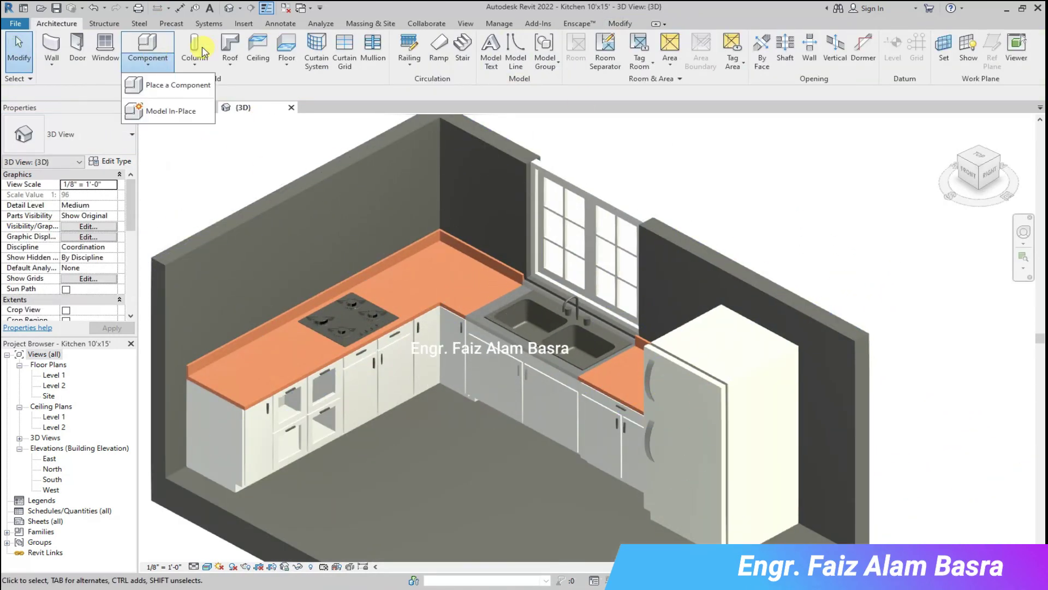
- Reload the Fridge_parametric family without placing another fridge
{"action": "left_click", "coordinate": [167, 82]}
{"action": "left_click", "coordinate": [505, 52]}
{"action": "left_click", "coordinate": [640, 195]}
{"action": "left_click", "coordinate": [686, 196]}
{"action": "left_click", "coordinate": [640, 195]}
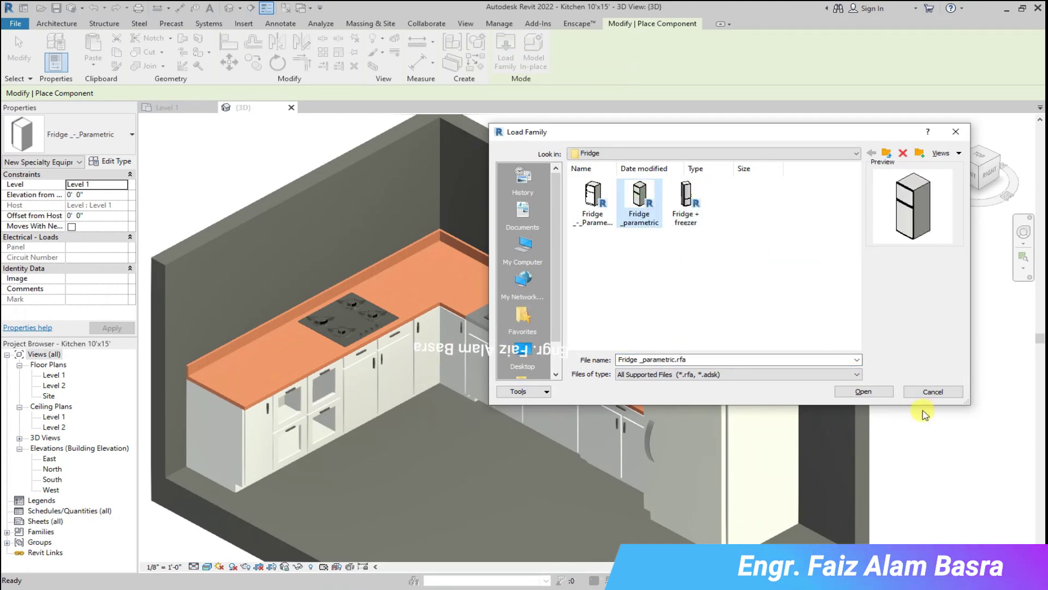
{"action": "left_click", "coordinate": [864, 391]}
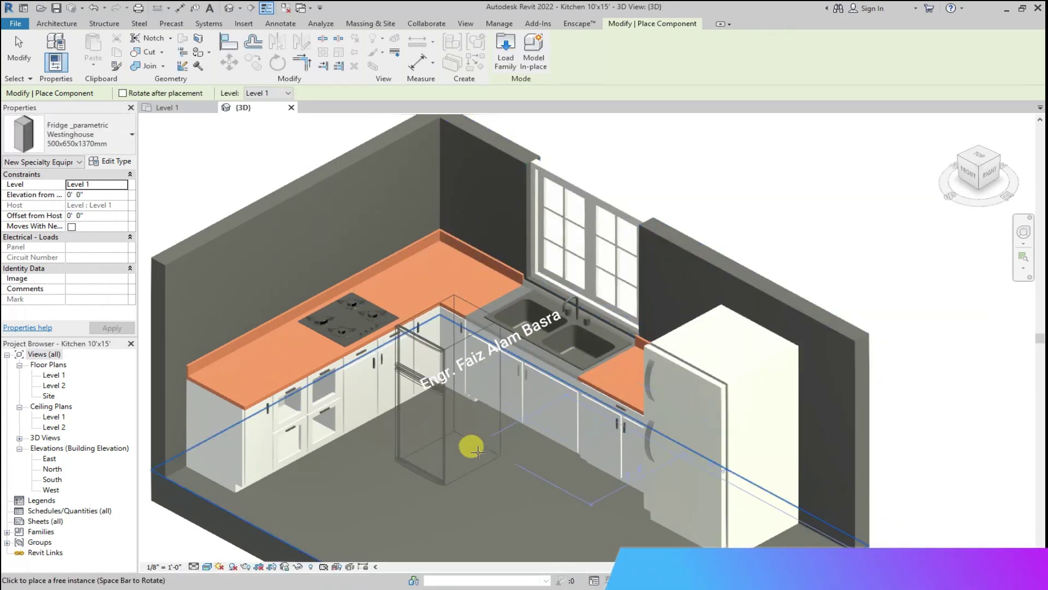
{"action": "left_click", "coordinate": [19, 55]}
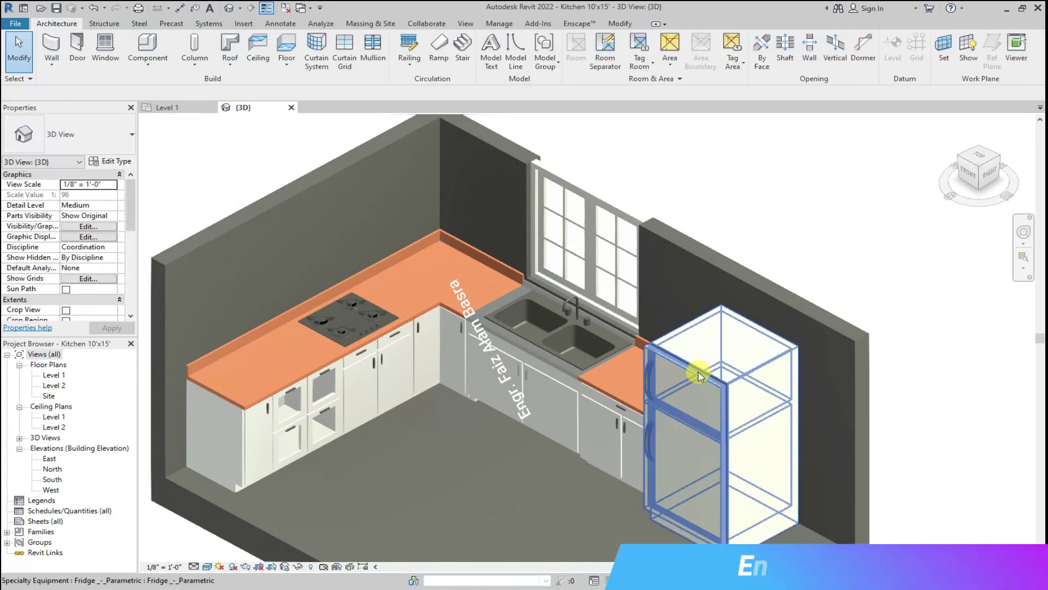
- Change the placed fridge to the Sharp 550x600x1520mm type
{"action": "left_click", "coordinate": [697, 367]}
{"action": "left_click", "coordinate": [132, 134]}
{"action": "left_click", "coordinate": [90, 268]}
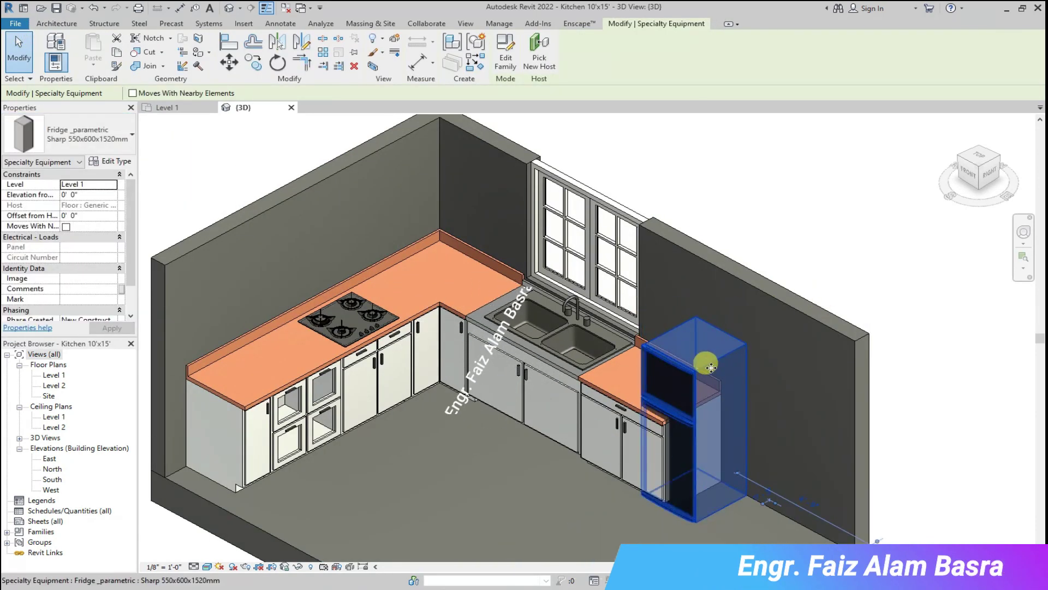
- Move the fridge along the rear wall to the end of the sink counter in Level 1
{"action": "left_click", "coordinate": [165, 107]}
{"action": "scroll", "coordinate": [717, 187], "scroll_direction": "up", "scroll_amount": 3}
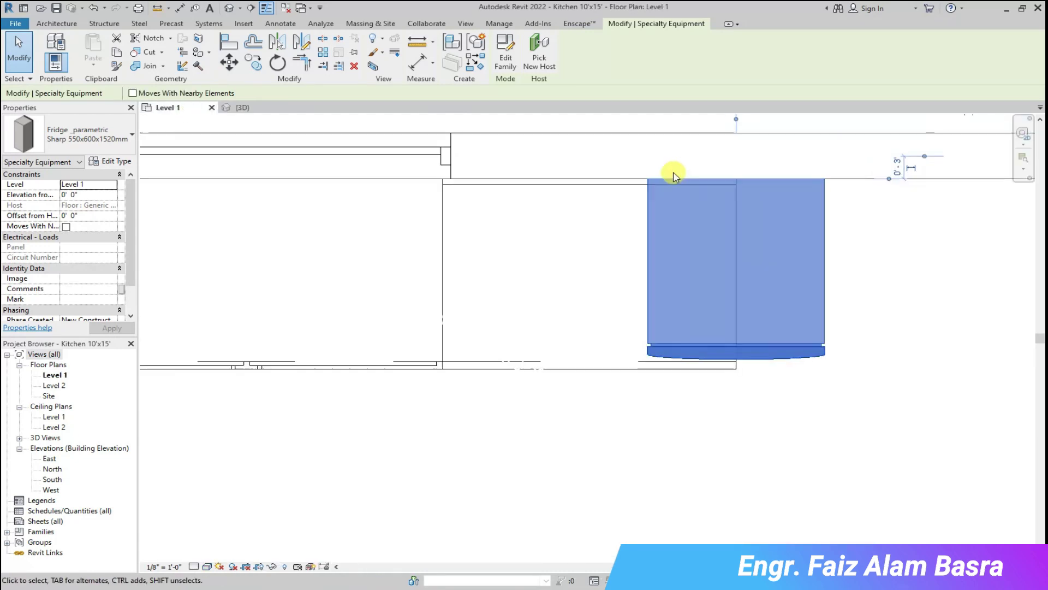
{"action": "left_click", "coordinate": [236, 58]}
{"action": "left_click", "coordinate": [648, 178]}
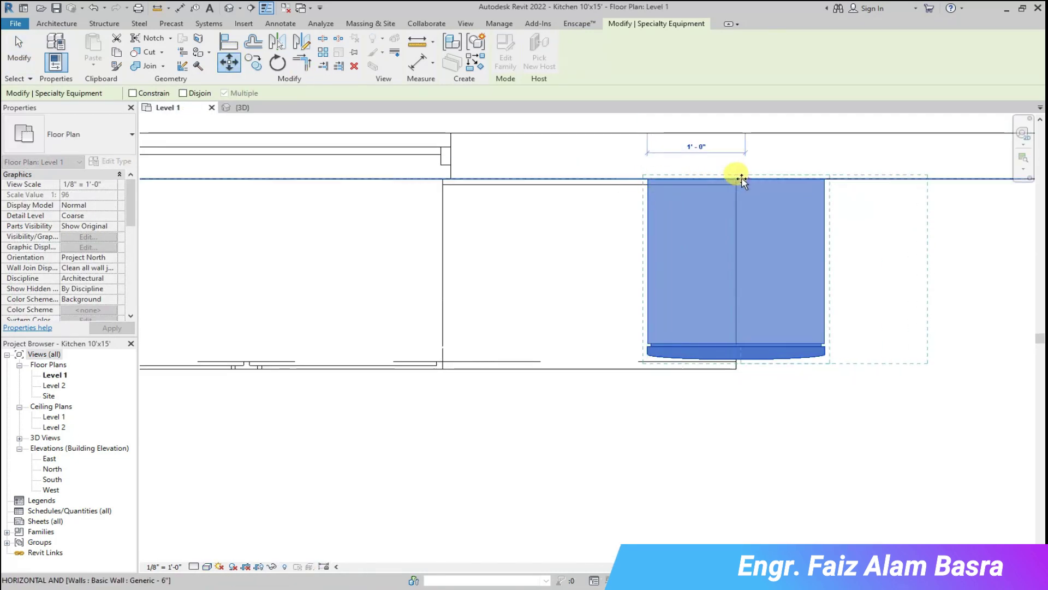
{"action": "left_click", "coordinate": [737, 179]}
{"action": "key", "text": "Escape"}
- Return to the 3D view and select the fridge
{"action": "left_click", "coordinate": [243, 107]}
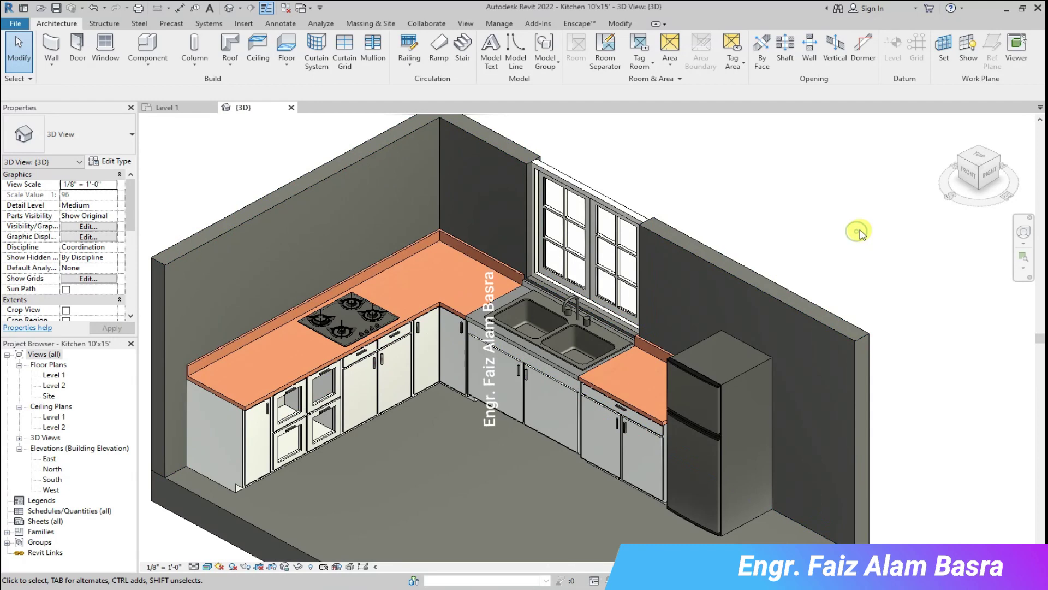
{"action": "scroll", "coordinate": [737, 459], "scroll_direction": "up", "scroll_amount": 2}
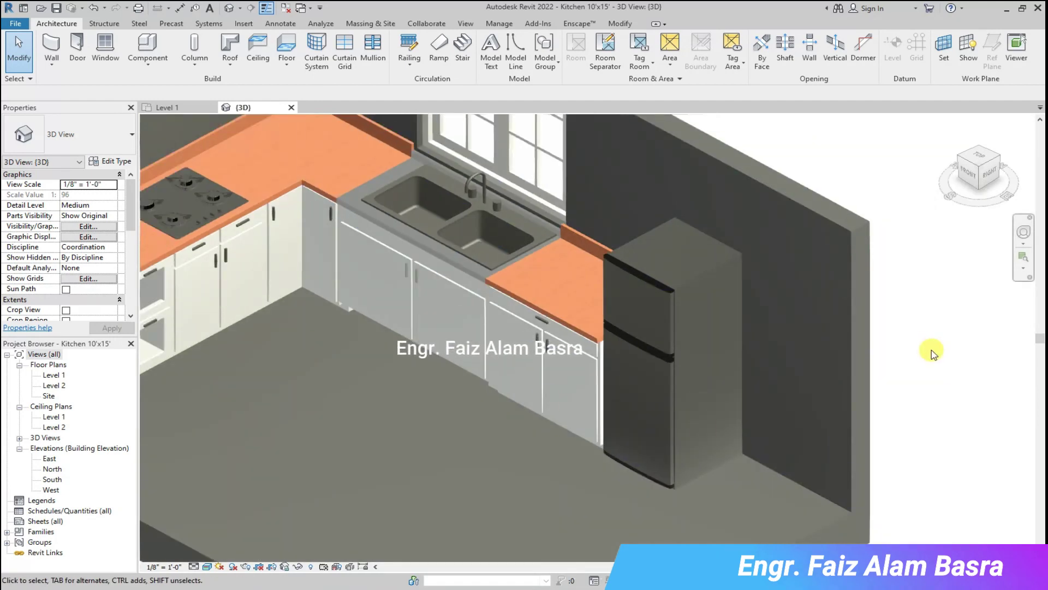
{"action": "scroll", "coordinate": [704, 290], "scroll_direction": "down", "scroll_amount": 1}
{"action": "scroll", "coordinate": [730, 300], "scroll_direction": "down", "scroll_amount": 3}
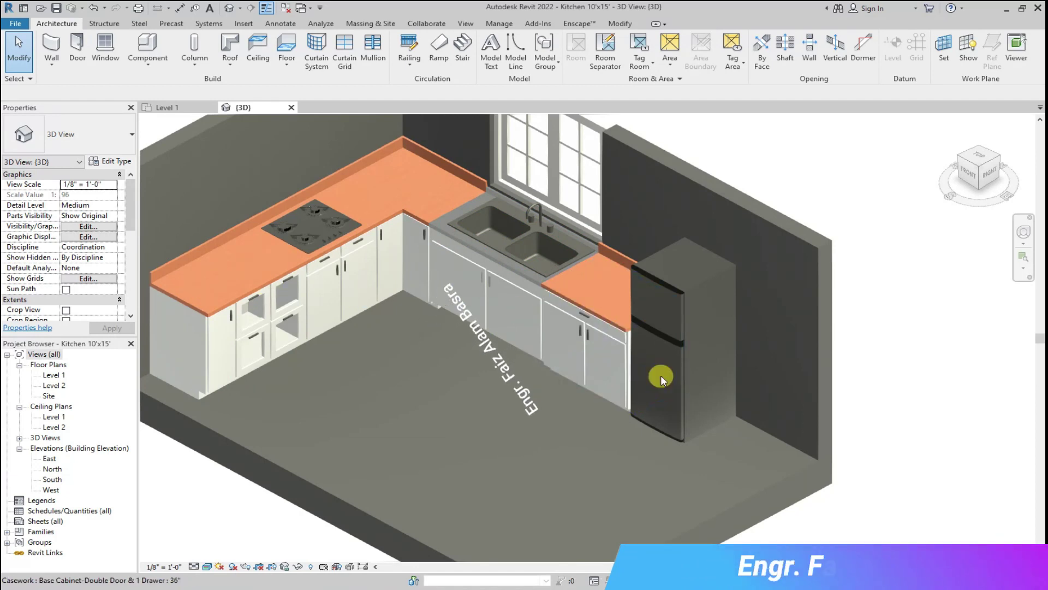
{"action": "left_click", "coordinate": [700, 284]}
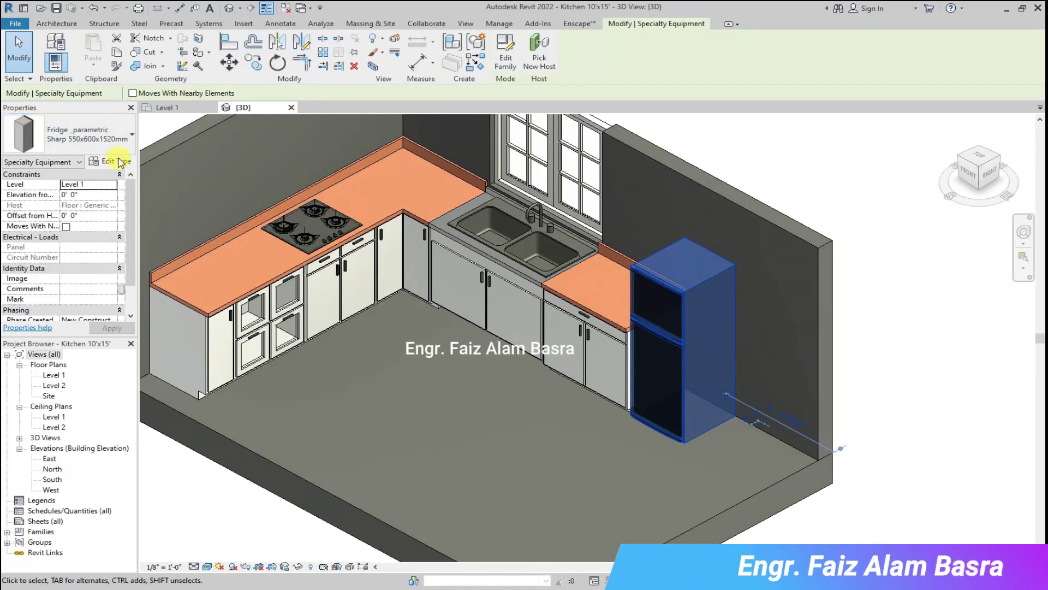
- Glance at the fridge's type properties, dismiss them, and reselect the fridge
{"action": "left_click", "coordinate": [117, 161]}
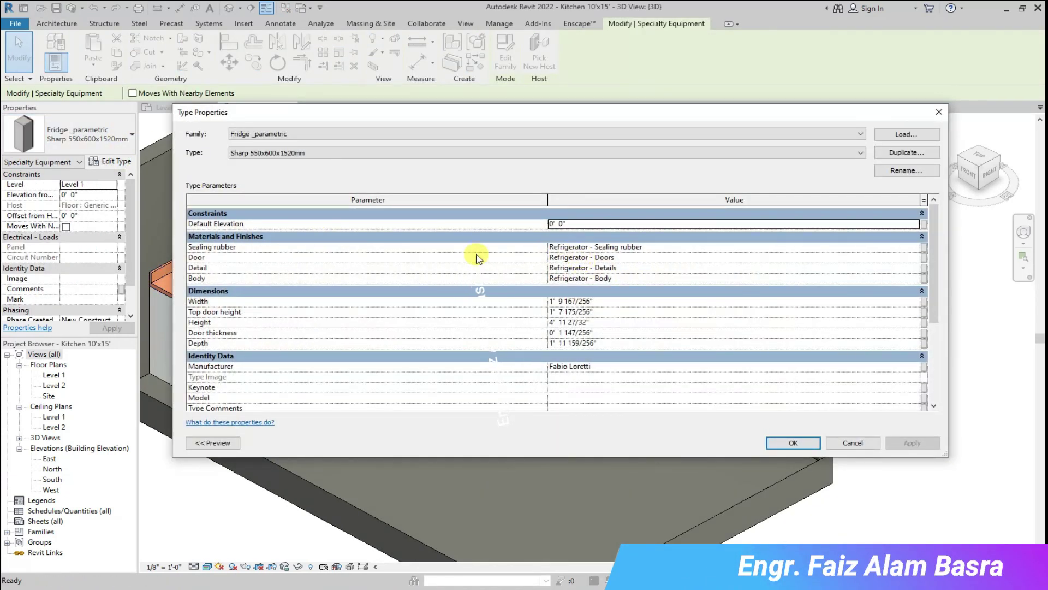
{"action": "left_click", "coordinate": [856, 443]}
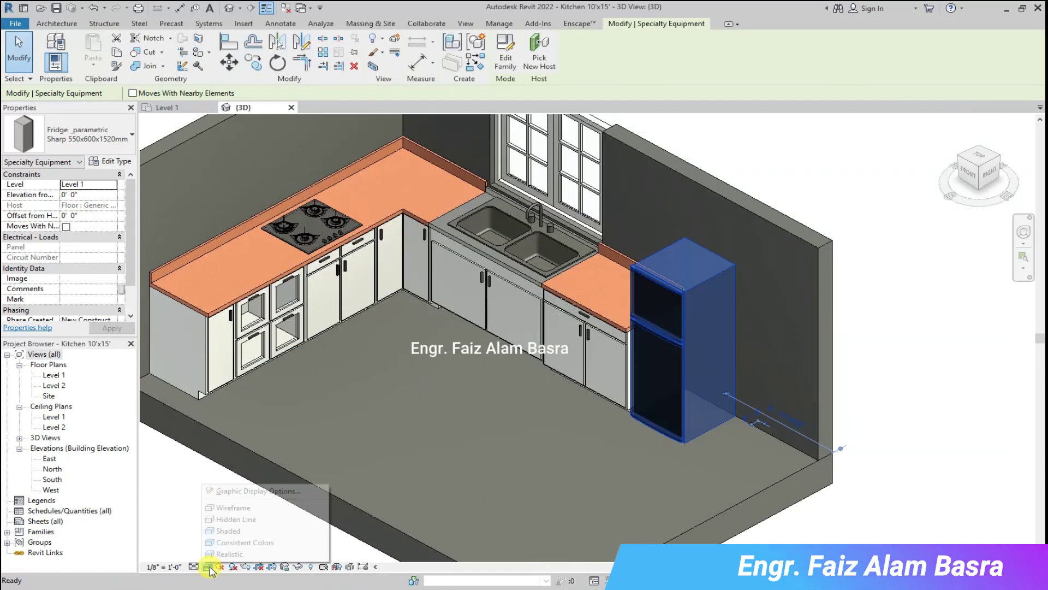
{"action": "left_click", "coordinate": [901, 441]}
{"action": "scroll", "coordinate": [718, 420], "scroll_direction": "up", "scroll_amount": 5}
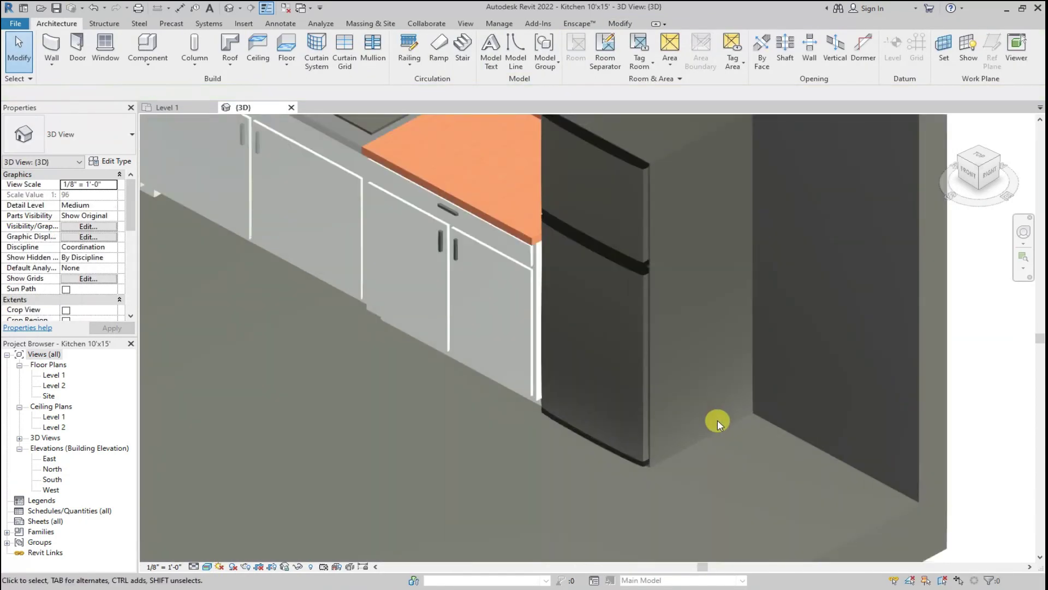
{"action": "scroll", "coordinate": [713, 421], "scroll_direction": "down", "scroll_amount": 2}
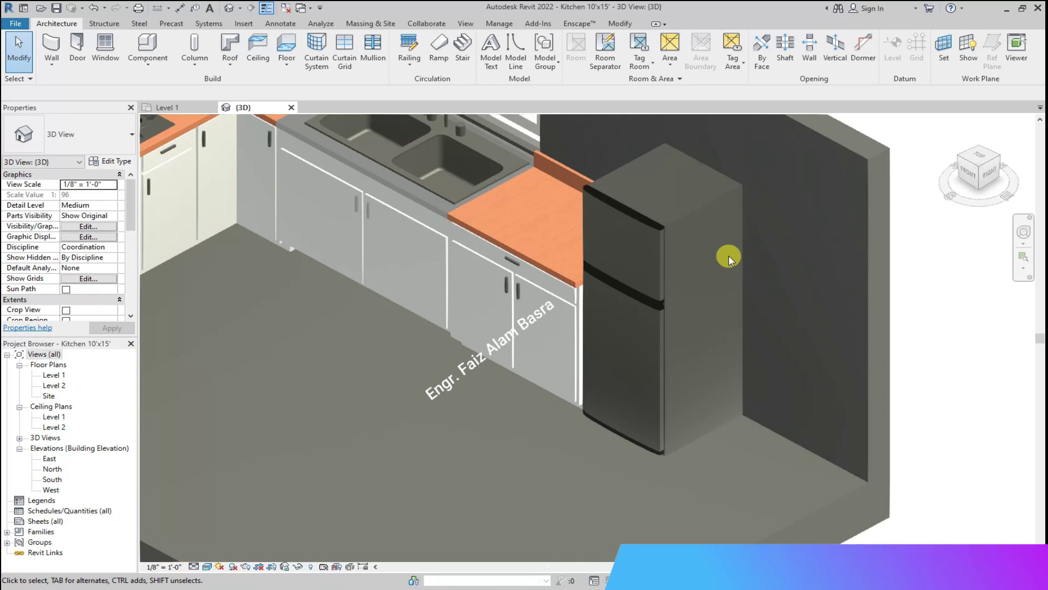
{"action": "left_click", "coordinate": [689, 214]}
- Set the fridge Body material to Cabinets and apply it
{"action": "left_click", "coordinate": [109, 161]}
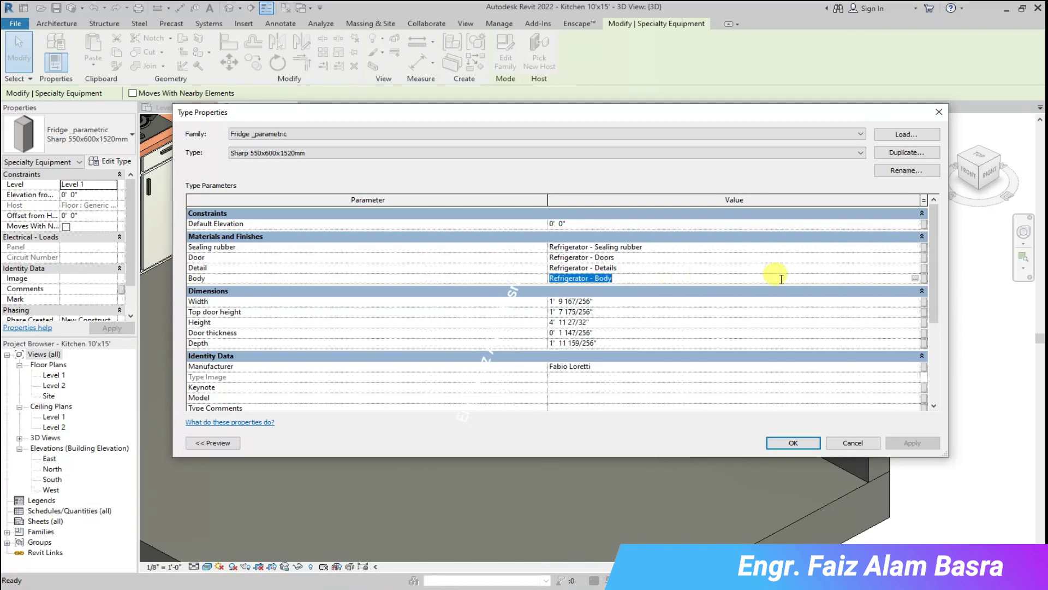
{"action": "left_click", "coordinate": [917, 278]}
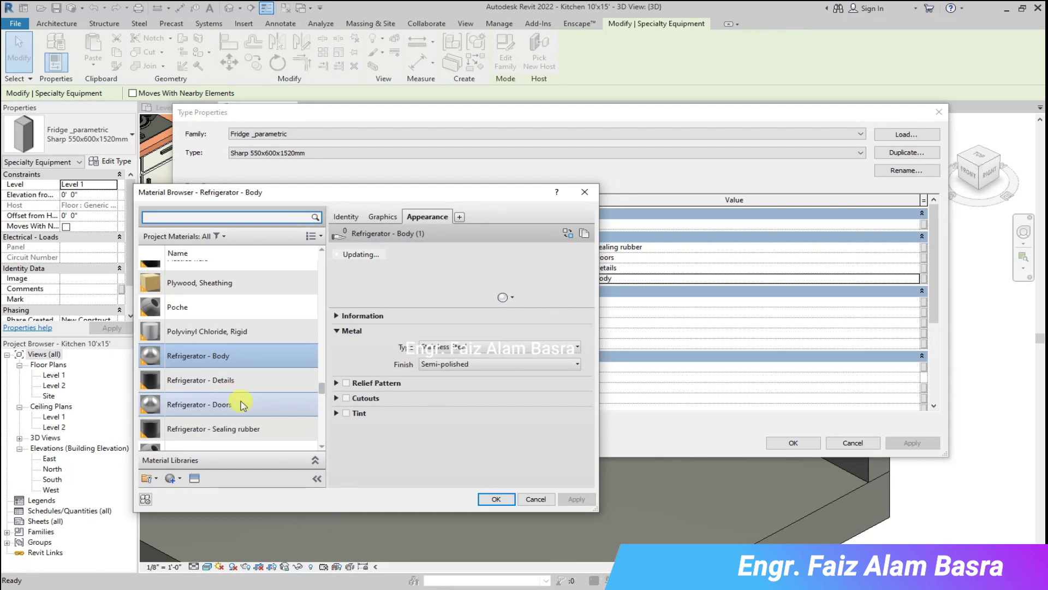
{"action": "left_click", "coordinate": [216, 356]}
{"action": "mouse_move", "coordinate": [321, 388]}
{"action": "left_mouse_down"}
{"action": "mouse_move", "coordinate": [322, 445]}
{"action": "mouse_move", "coordinate": [329, 290]}
{"action": "mouse_move", "coordinate": [328, 304]}
{"action": "left_mouse_up"}
{"action": "left_click", "coordinate": [251, 415]}
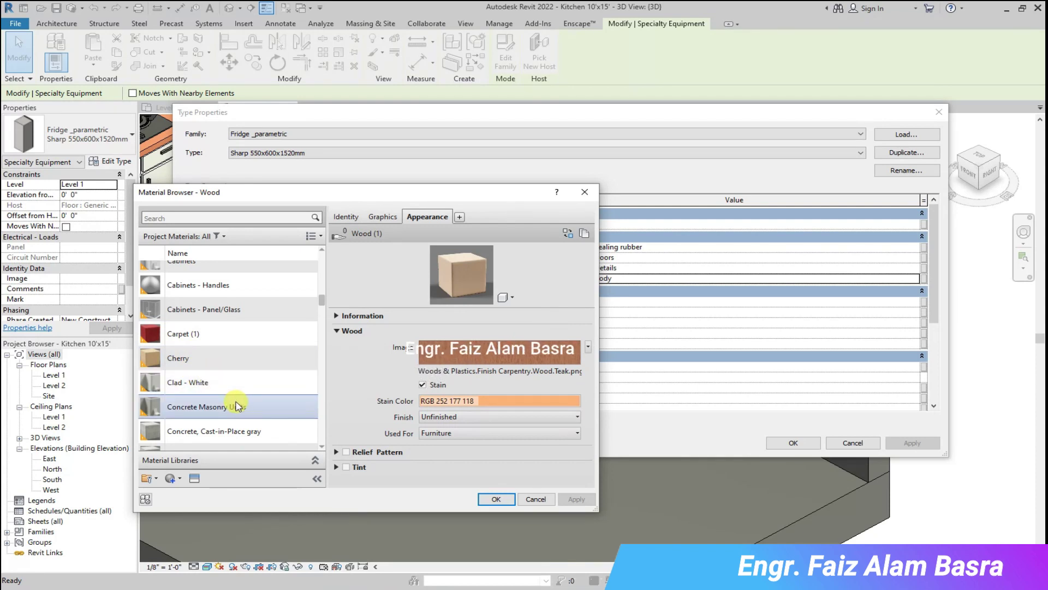
{"action": "scroll", "coordinate": [164, 306], "scroll_direction": "up", "scroll_amount": 1}
{"action": "left_click", "coordinate": [180, 335]}
{"action": "left_click", "coordinate": [496, 498]}
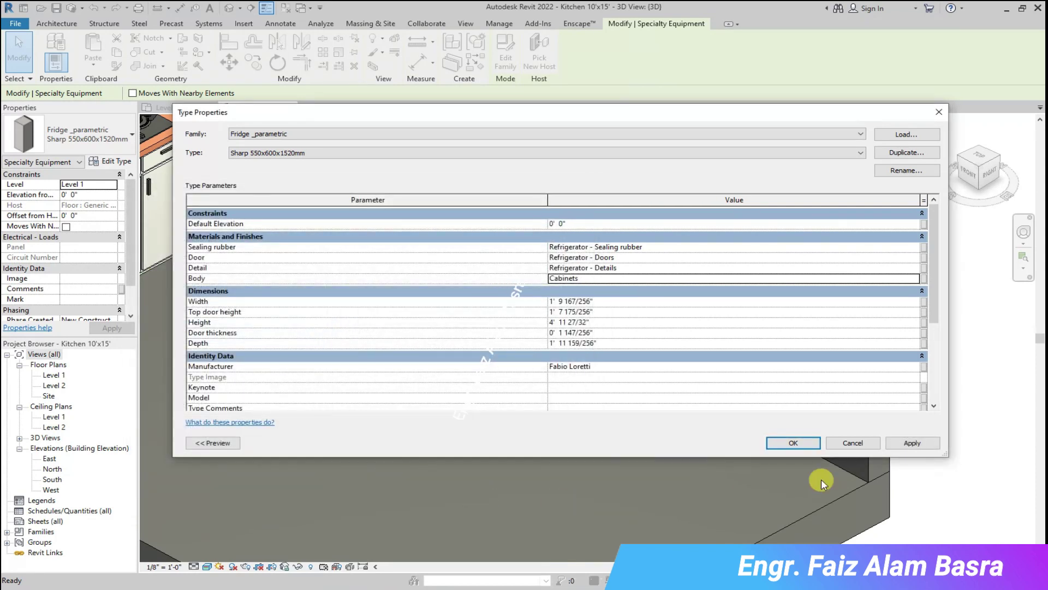
{"action": "left_click", "coordinate": [910, 443]}
- Check the white-bodied fridge, close Type Properties and reselect the fridge
{"action": "left_click_drag", "start_coordinate": [710, 113], "coordinate": [525, 364]}
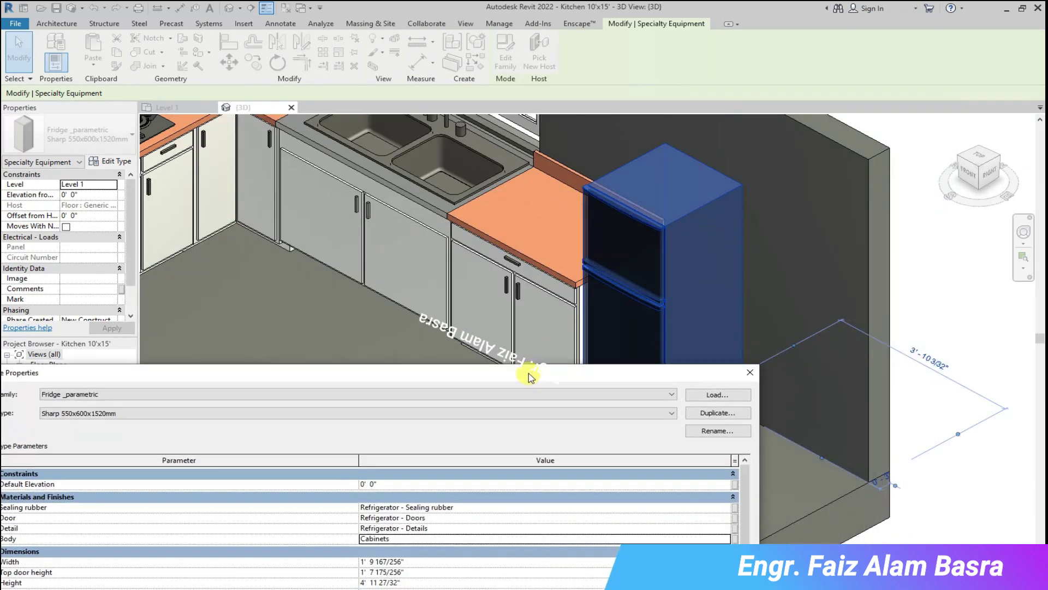
{"action": "left_click_drag", "start_coordinate": [666, 376], "coordinate": [679, 159]}
{"action": "key", "text": "Escape"}
{"action": "left_click", "coordinate": [948, 389]}
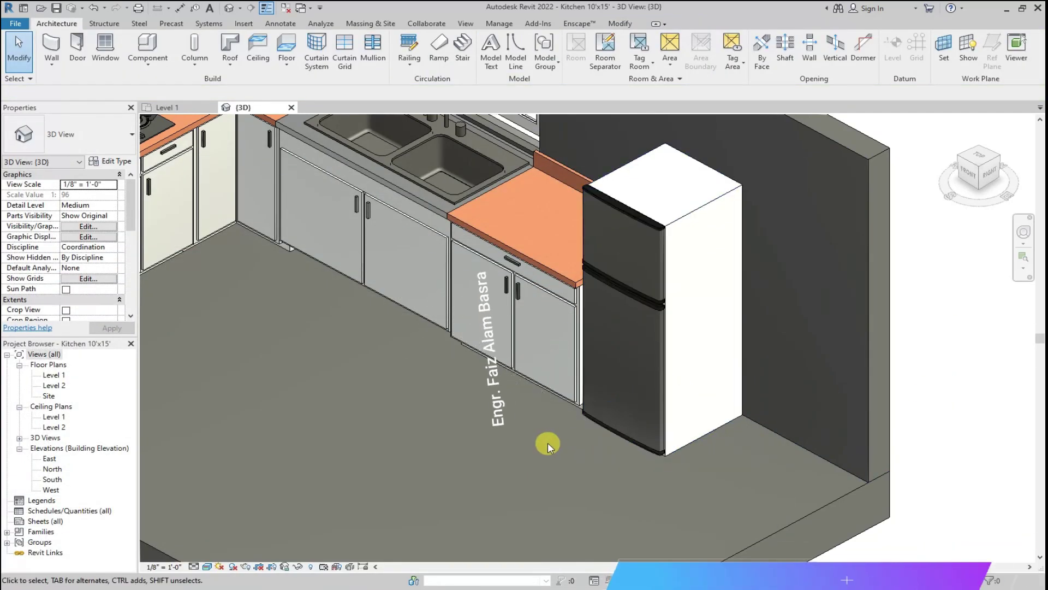
{"action": "left_click", "coordinate": [655, 257]}
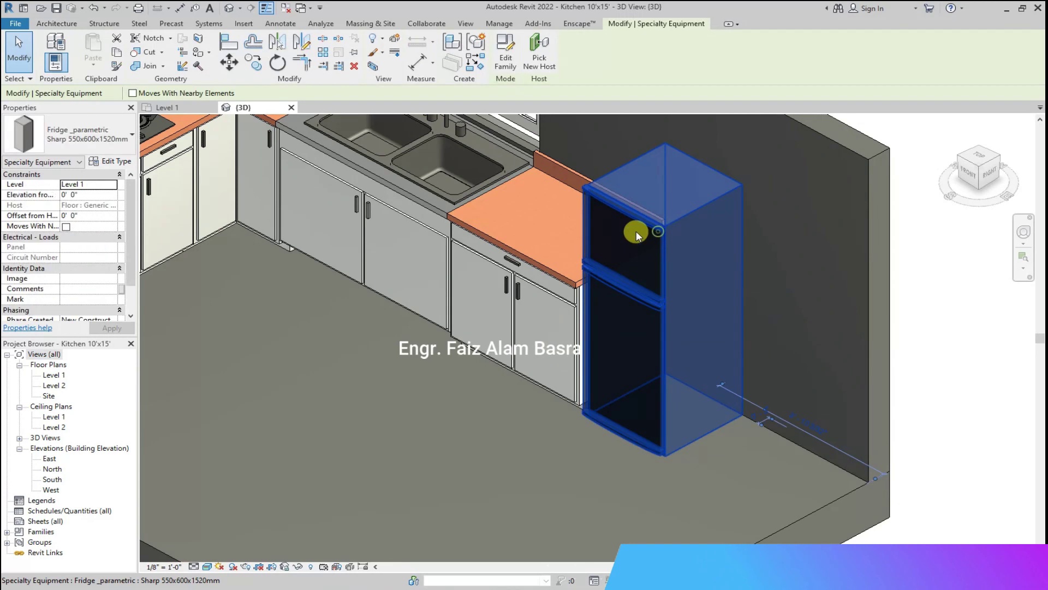
- Browse materials for the fridge doors, trying Copper
{"action": "left_click", "coordinate": [109, 162]}
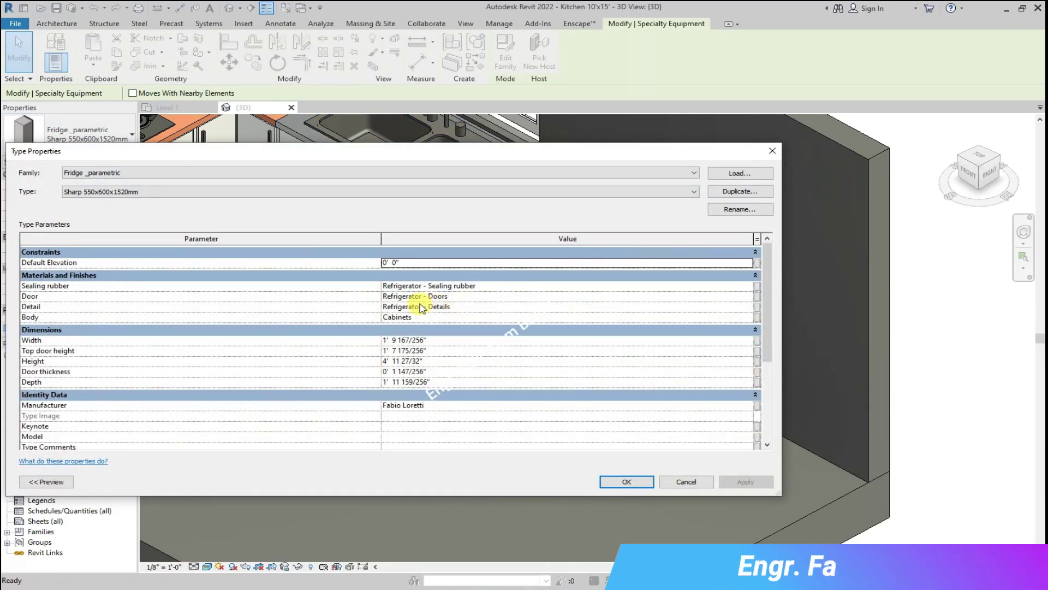
{"action": "left_click", "coordinate": [747, 297]}
{"action": "scroll", "coordinate": [277, 323], "scroll_direction": "up", "scroll_amount": 2}
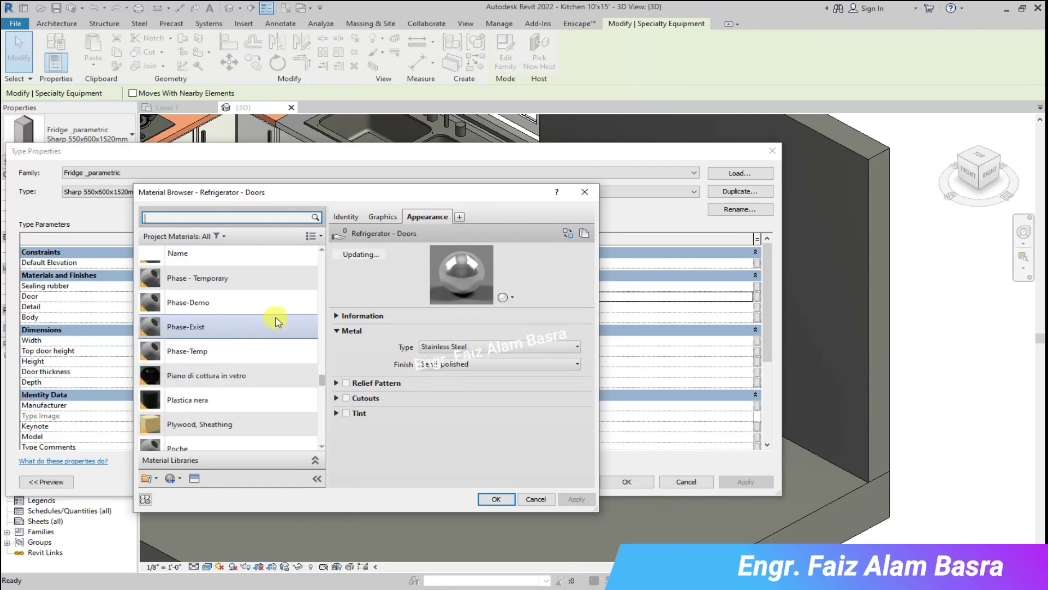
{"action": "scroll", "coordinate": [277, 322], "scroll_direction": "up", "scroll_amount": 3}
{"action": "scroll", "coordinate": [271, 324], "scroll_direction": "up", "scroll_amount": 2}
{"action": "scroll", "coordinate": [271, 324], "scroll_direction": "up", "scroll_amount": 1}
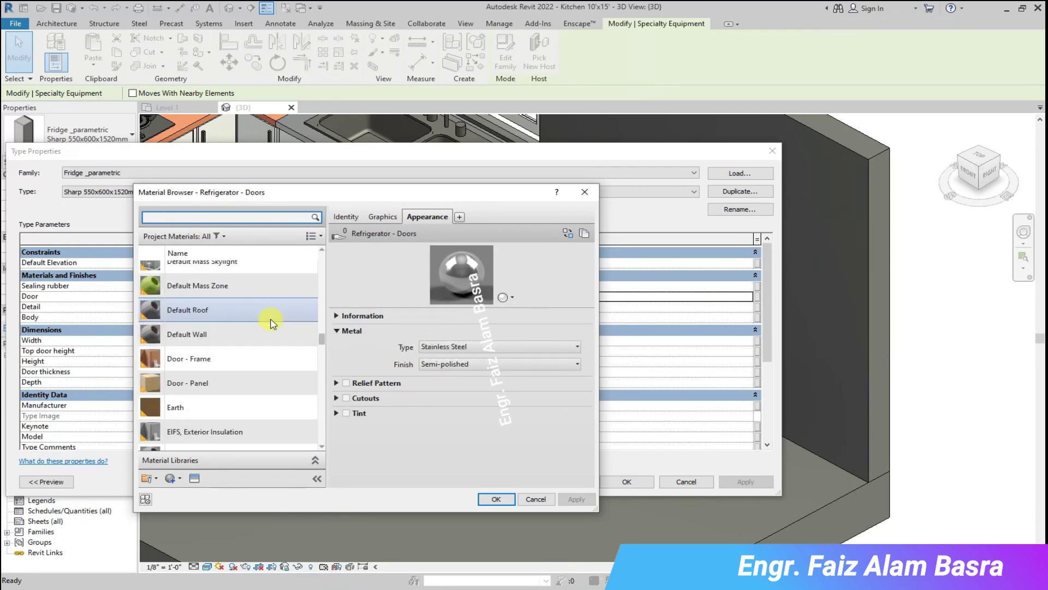
{"action": "scroll", "coordinate": [271, 323], "scroll_direction": "up", "scroll_amount": 1}
{"action": "scroll", "coordinate": [271, 324], "scroll_direction": "up", "scroll_amount": 2}
{"action": "left_click", "coordinate": [273, 346]}
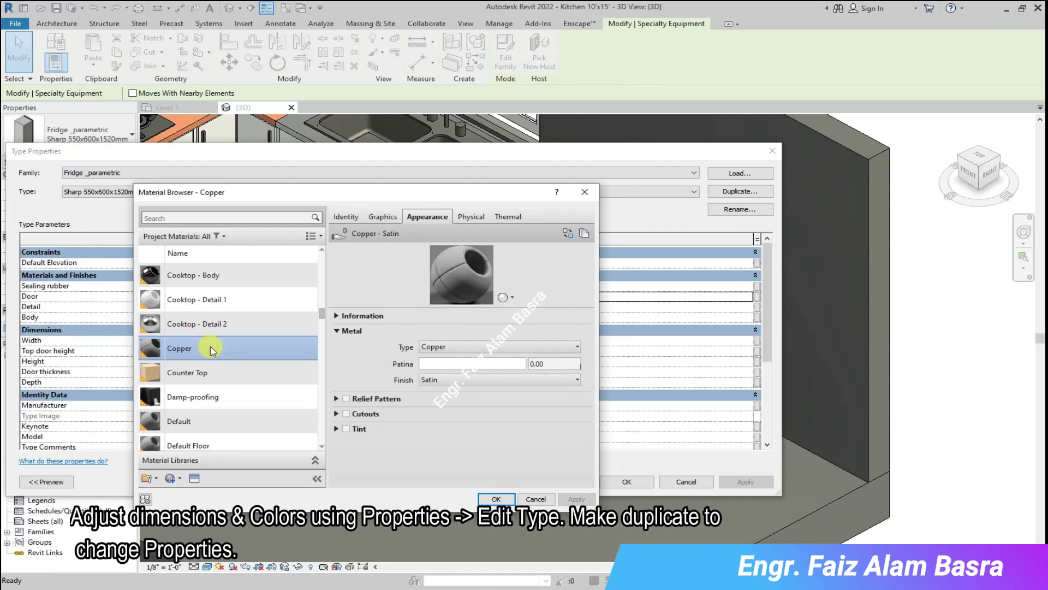
- Set the fridge doors to Cooktop - Detail 1 and apply it
{"action": "scroll", "coordinate": [211, 346], "scroll_direction": "up", "scroll_amount": 3}
{"action": "scroll", "coordinate": [211, 349], "scroll_direction": "up", "scroll_amount": 1}
{"action": "scroll", "coordinate": [212, 350], "scroll_direction": "up", "scroll_amount": 3}
{"action": "scroll", "coordinate": [212, 350], "scroll_direction": "up", "scroll_amount": 2}
{"action": "scroll", "coordinate": [212, 350], "scroll_direction": "down", "scroll_amount": 2}
{"action": "scroll", "coordinate": [212, 349], "scroll_direction": "down", "scroll_amount": 2}
{"action": "scroll", "coordinate": [211, 349], "scroll_direction": "down", "scroll_amount": 3}
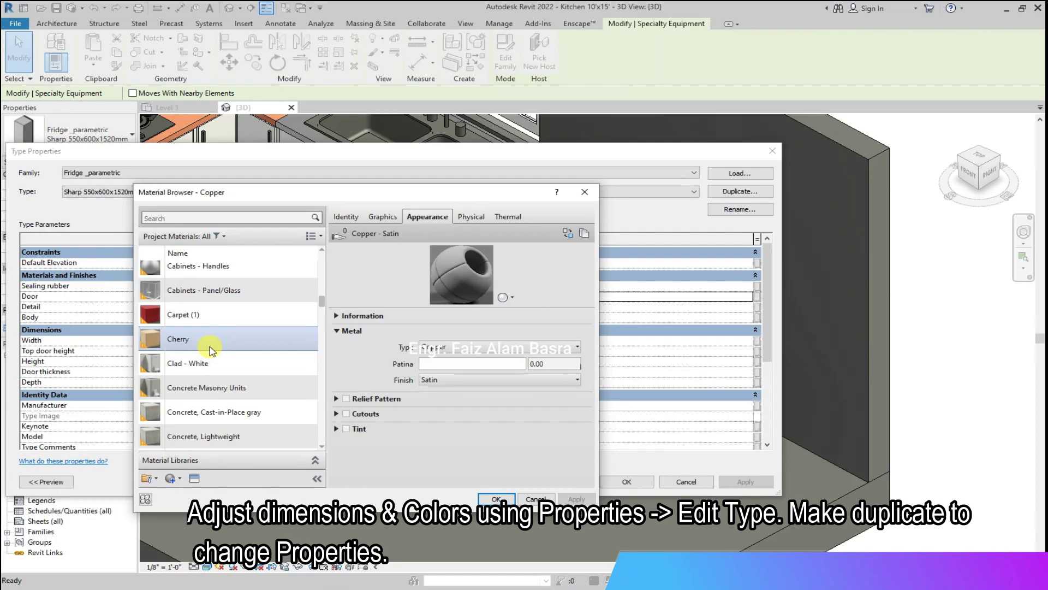
{"action": "scroll", "coordinate": [212, 349], "scroll_direction": "down", "scroll_amount": 1}
{"action": "scroll", "coordinate": [212, 350], "scroll_direction": "down", "scroll_amount": 1}
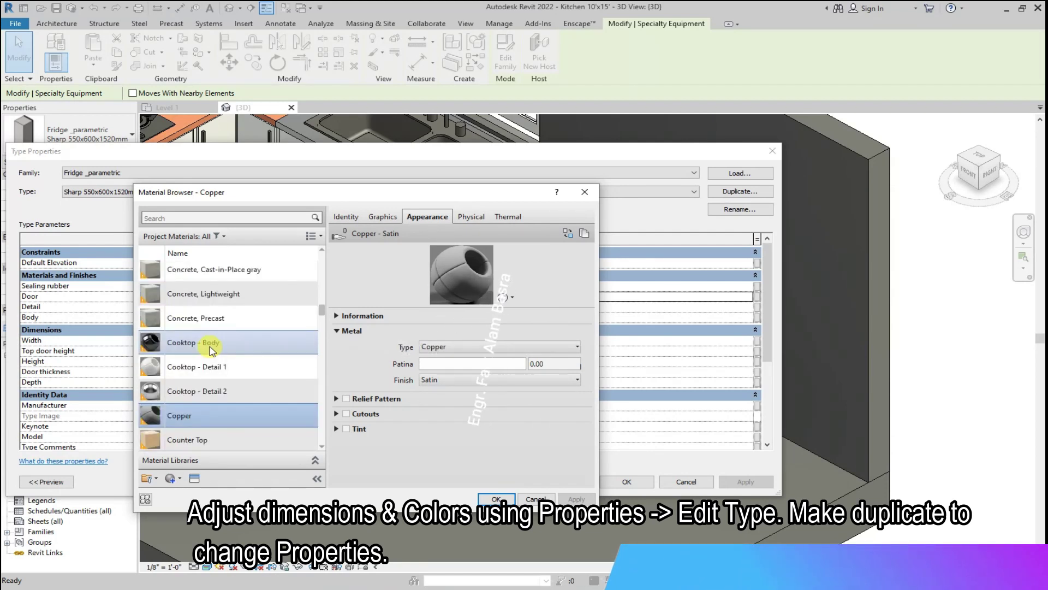
{"action": "left_click", "coordinate": [213, 370]}
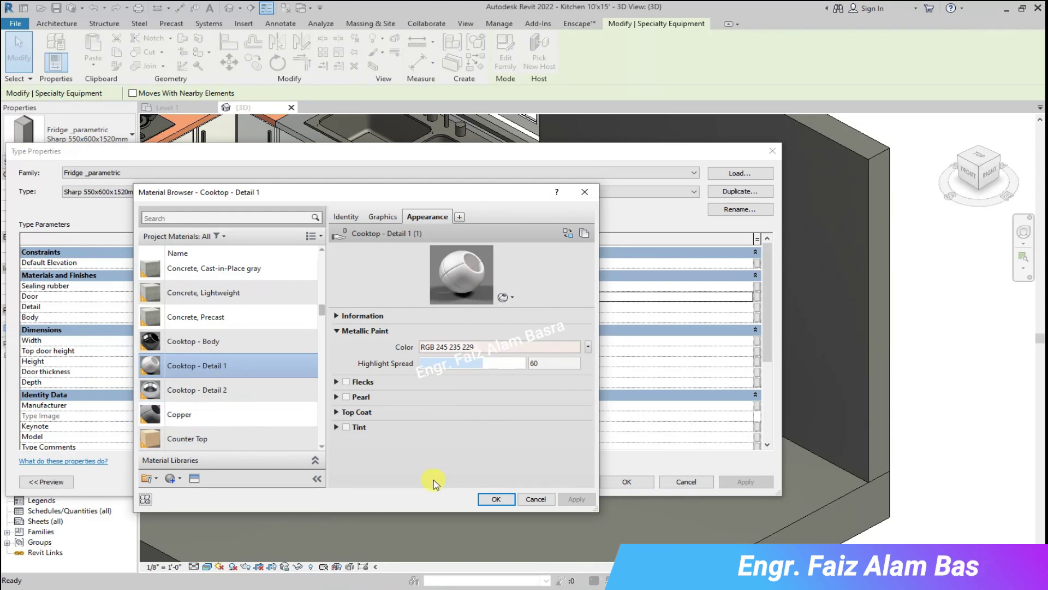
{"action": "left_click", "coordinate": [496, 499]}
{"action": "left_click", "coordinate": [627, 482]}
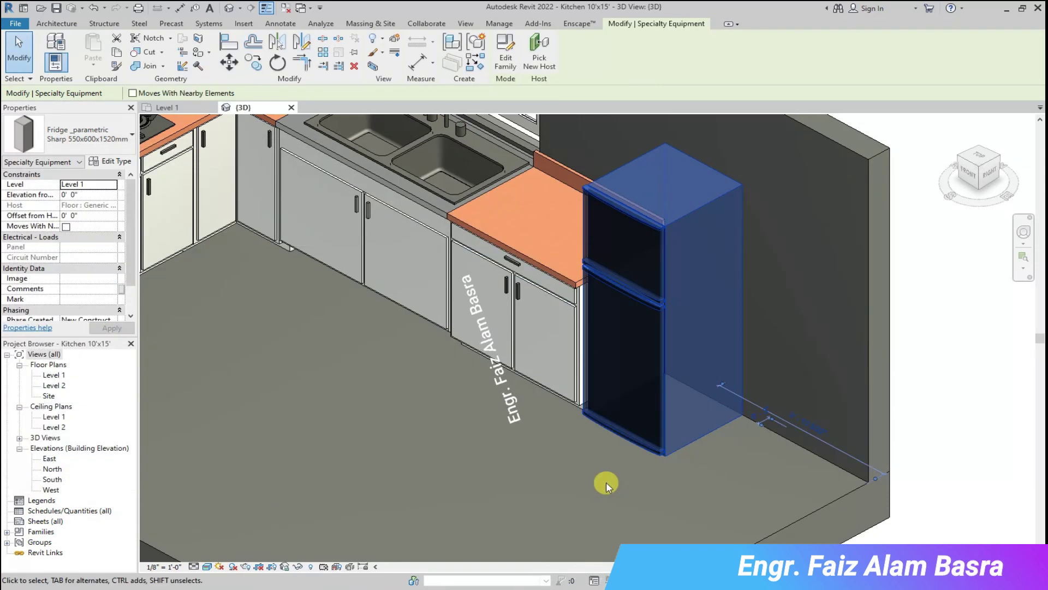
{"action": "left_click", "coordinate": [933, 440]}
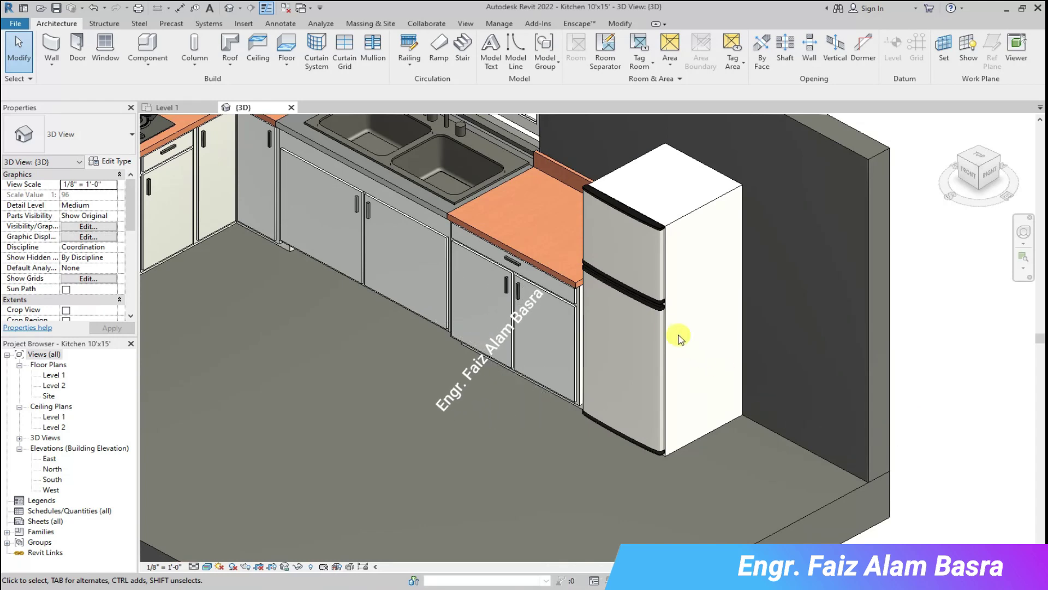
- Change the fridge door material to Copper and zoom in to inspect it
{"action": "left_click", "coordinate": [681, 338]}
{"action": "left_click", "coordinate": [117, 161]}
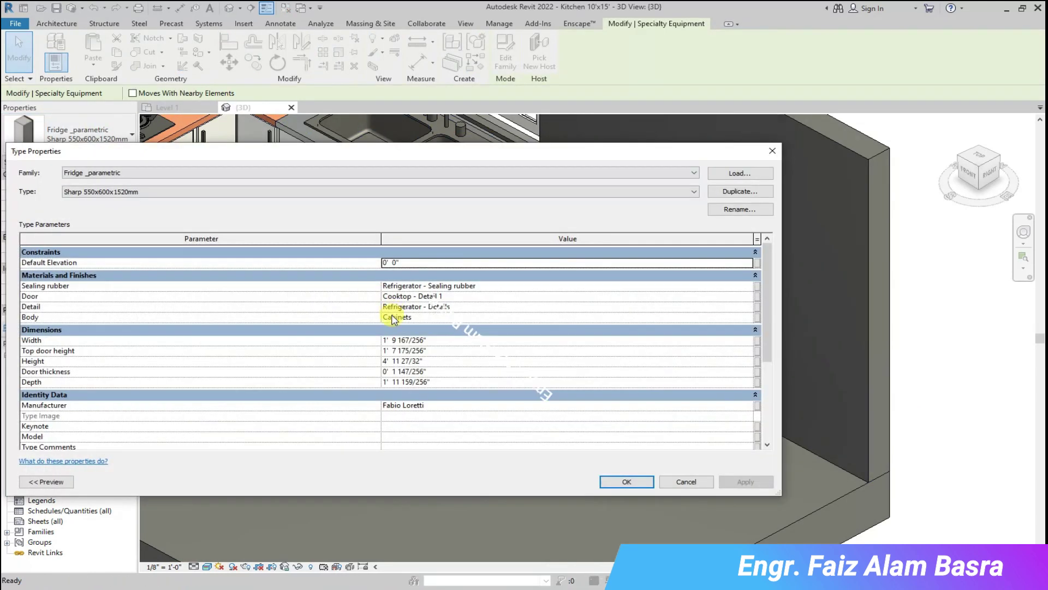
{"action": "left_click", "coordinate": [756, 296]}
{"action": "left_click", "coordinate": [230, 405]}
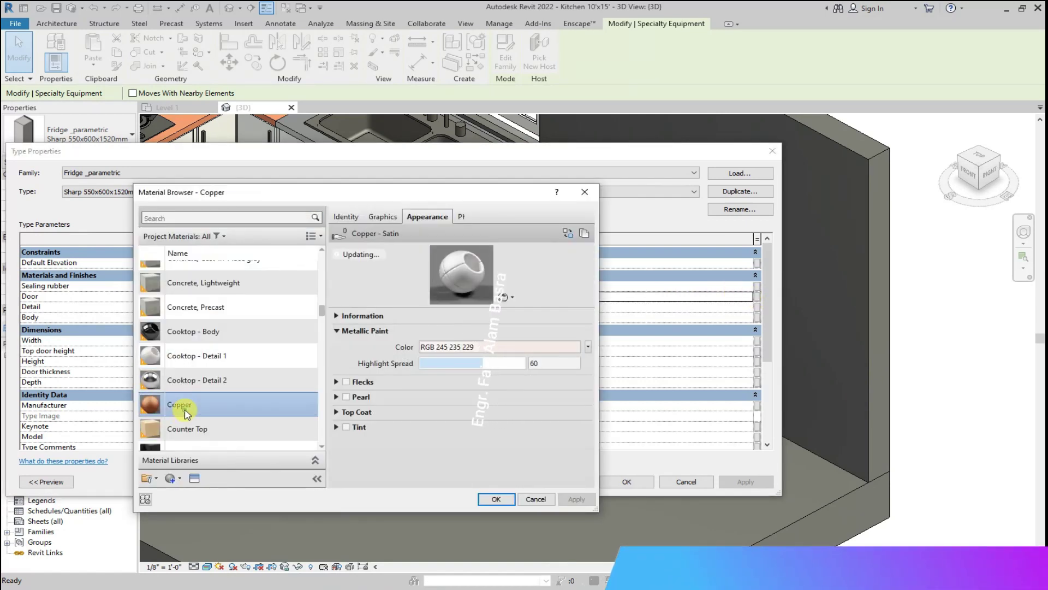
{"action": "left_click", "coordinate": [495, 499]}
{"action": "left_click", "coordinate": [627, 481]}
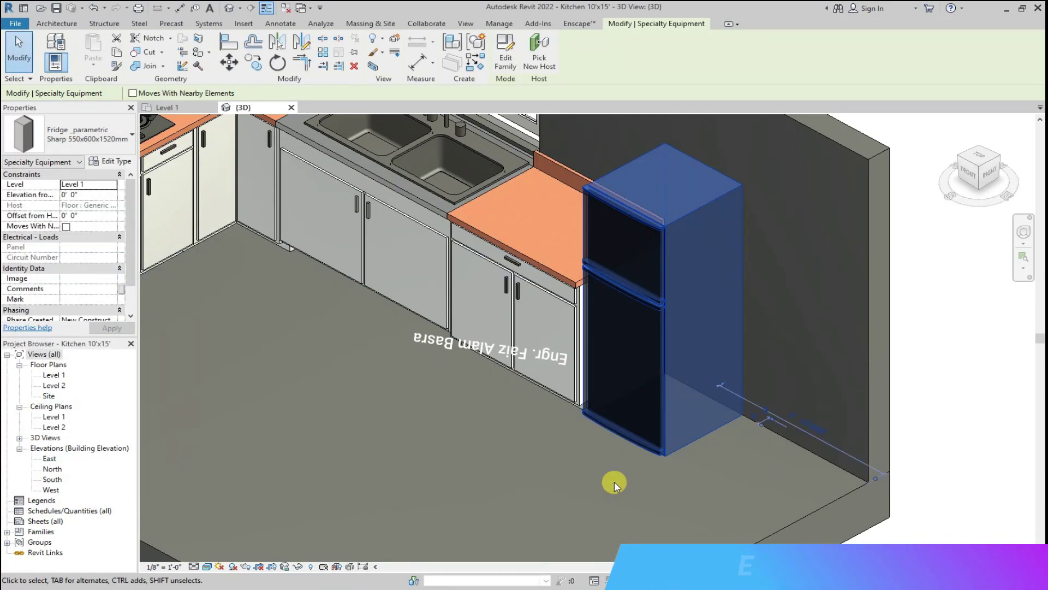
{"action": "scroll", "coordinate": [555, 432], "scroll_direction": "up", "scroll_amount": 2}
{"action": "scroll", "coordinate": [505, 436], "scroll_direction": "down", "scroll_amount": 1}
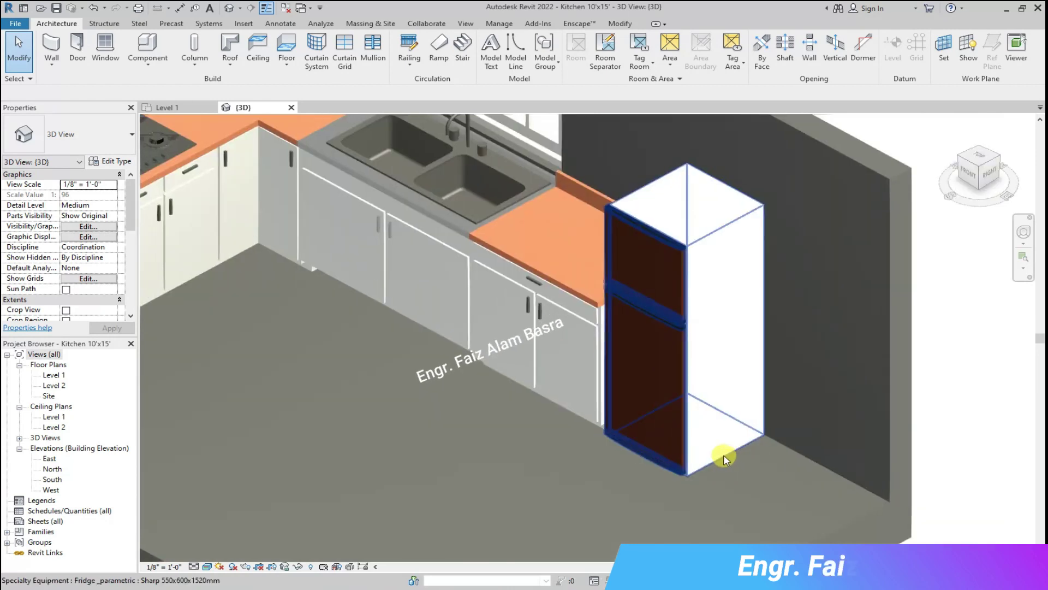
{"action": "scroll", "coordinate": [732, 452], "scroll_direction": "down", "scroll_amount": 1}
{"action": "scroll", "coordinate": [545, 323], "scroll_direction": "down", "scroll_amount": 1}
{"action": "scroll", "coordinate": [648, 438], "scroll_direction": "down", "scroll_amount": 1}
{"action": "scroll", "coordinate": [284, 325], "scroll_direction": "up", "scroll_amount": 2}
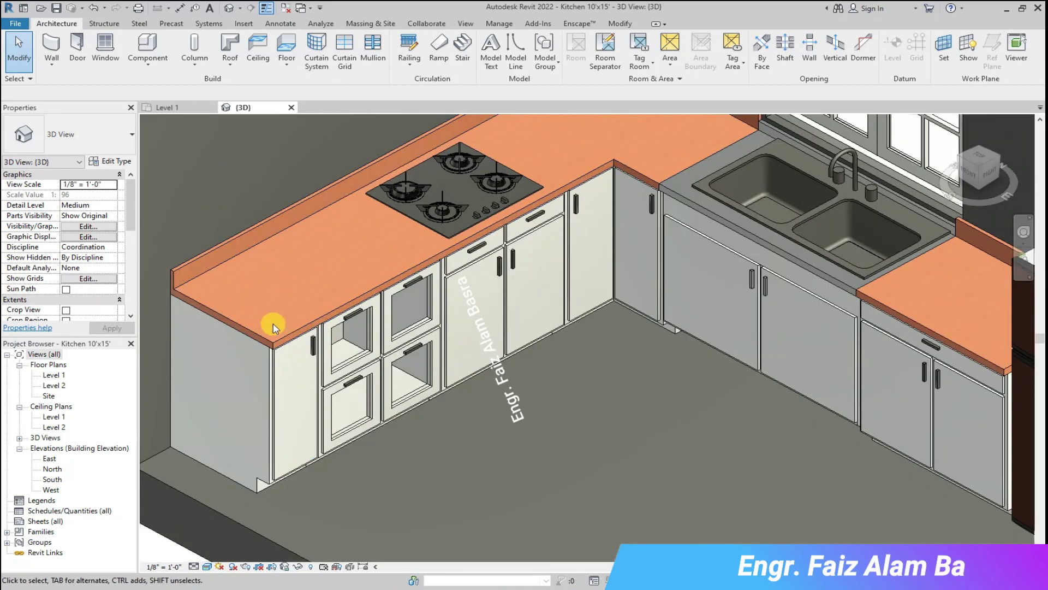
- Select the L-shaped countertop and preview Clad - White, wood and Cabinets materials for it
{"action": "left_click", "coordinate": [246, 328]}
{"action": "left_click", "coordinate": [115, 162]}
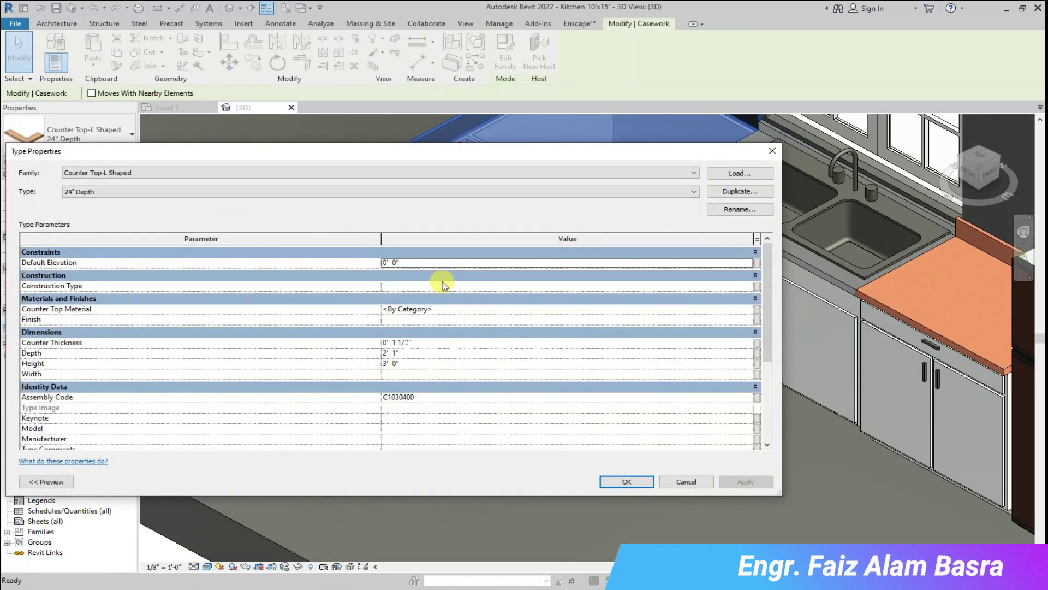
{"action": "left_click", "coordinate": [749, 310]}
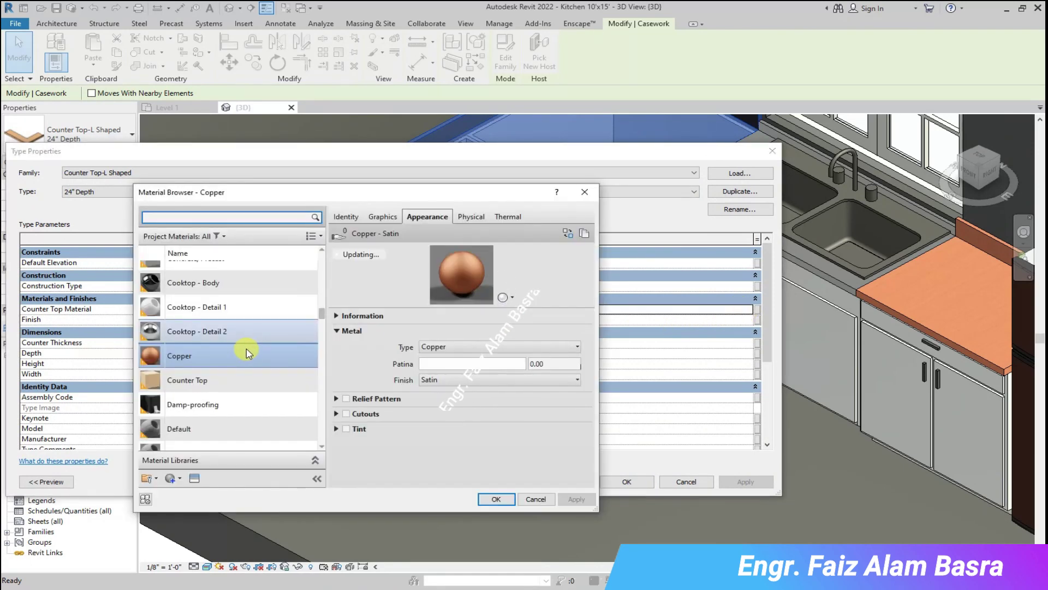
{"action": "scroll", "coordinate": [192, 305], "scroll_direction": "up", "scroll_amount": 2}
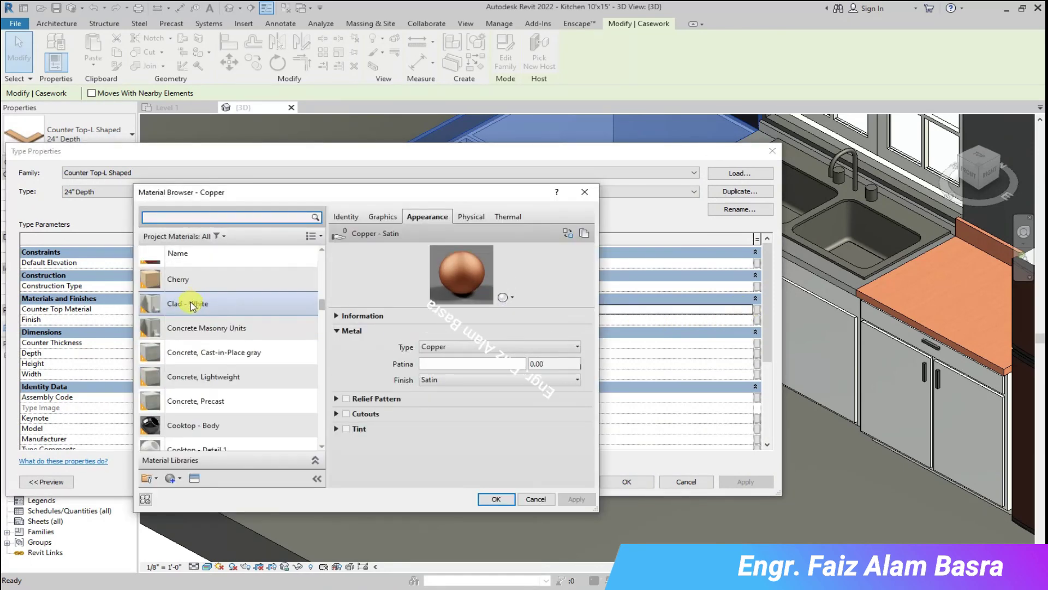
{"action": "left_click", "coordinate": [192, 305]}
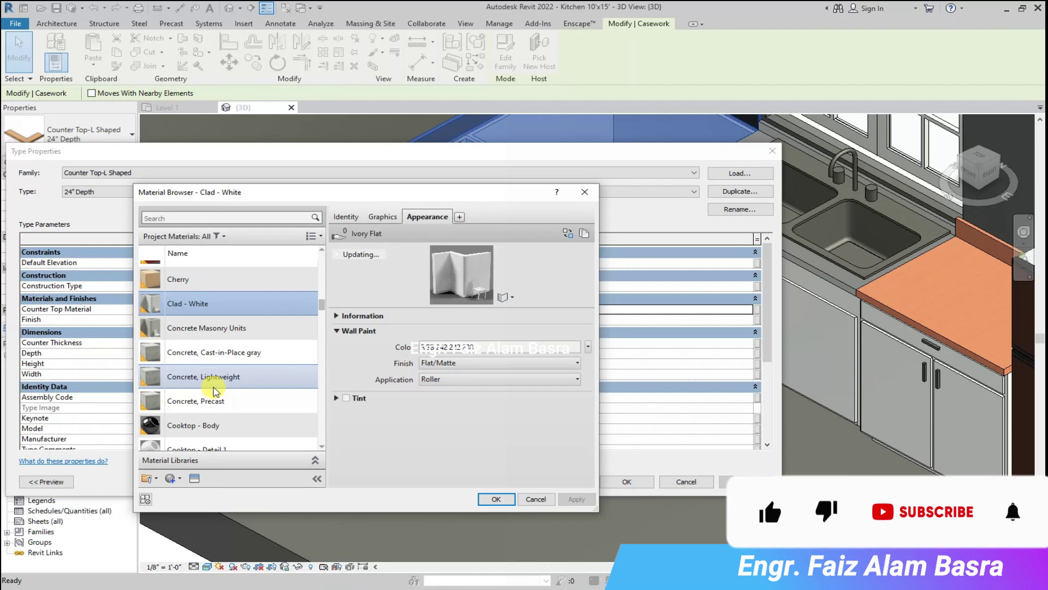
{"action": "scroll", "coordinate": [214, 390], "scroll_direction": "down", "scroll_amount": 3}
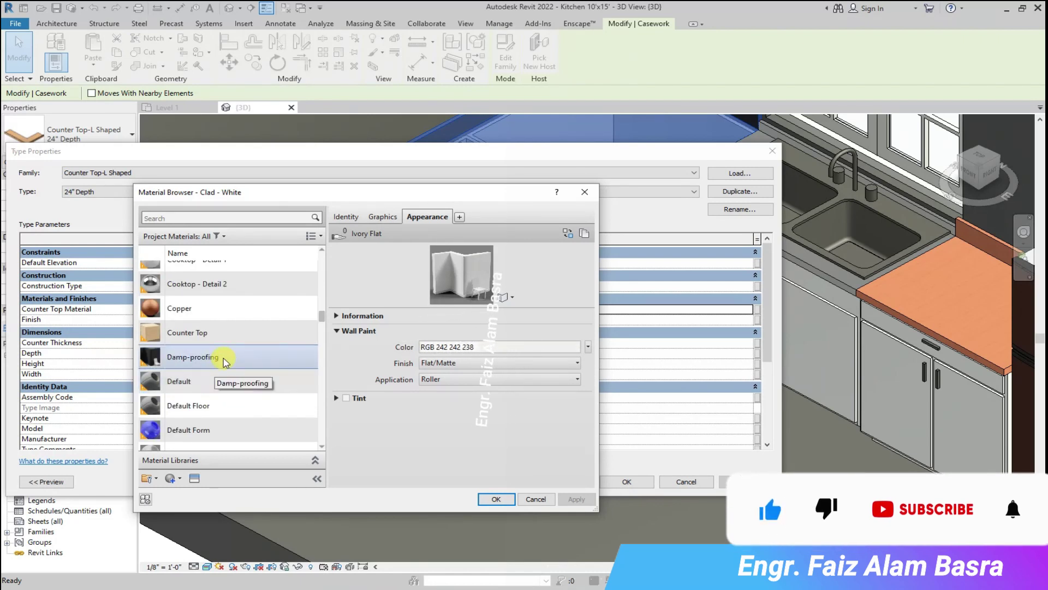
{"action": "left_click", "coordinate": [191, 332]}
{"action": "scroll", "coordinate": [199, 357], "scroll_direction": "up", "scroll_amount": 5}
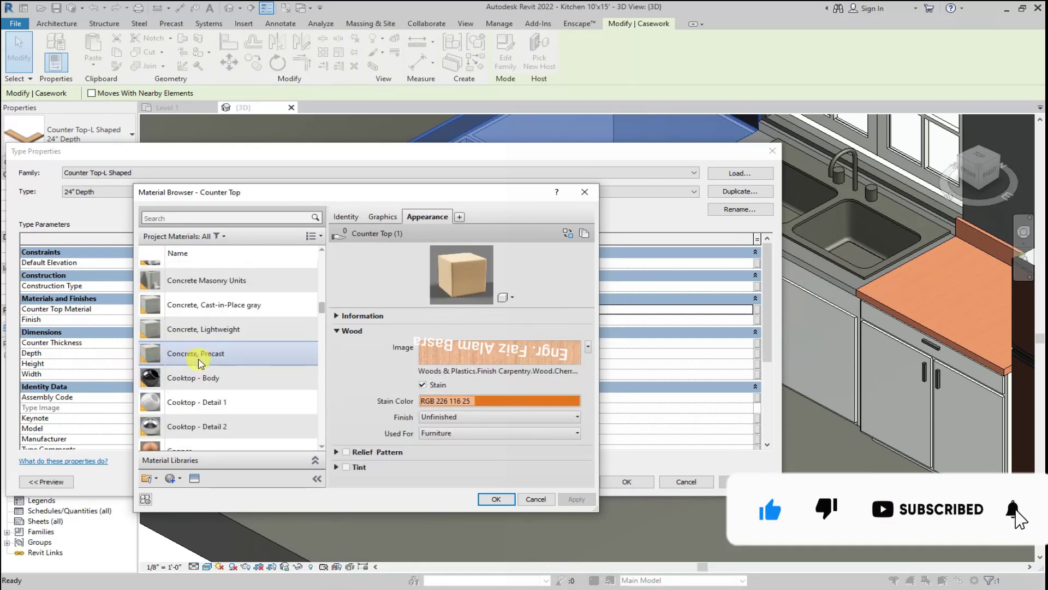
{"action": "scroll", "coordinate": [205, 355], "scroll_direction": "up", "scroll_amount": 3}
{"action": "left_click", "coordinate": [206, 349]}
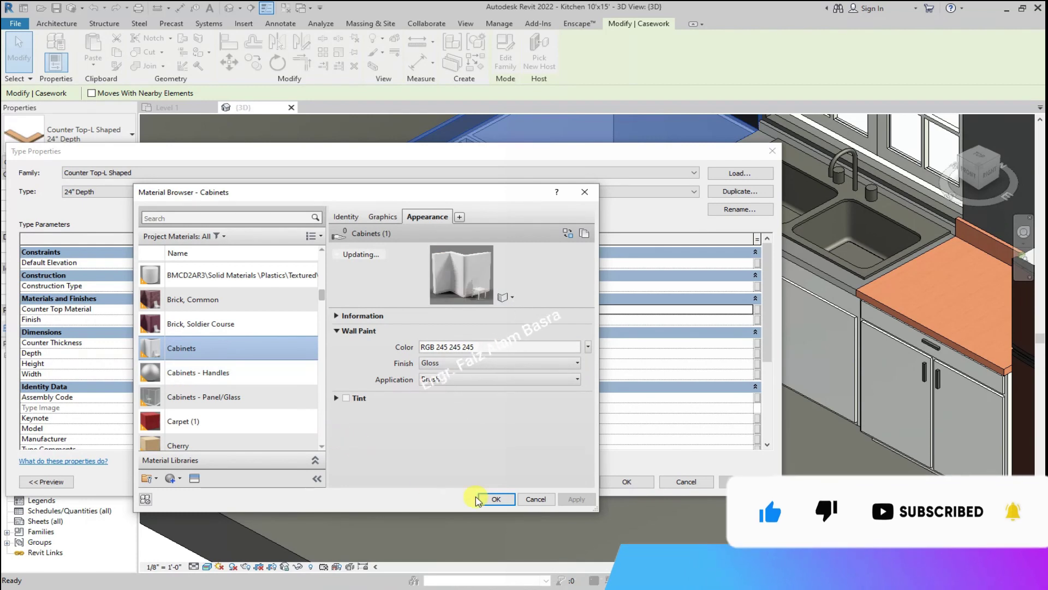
- Apply Clad - White to the L-shaped countertop type and reselect the countertop
{"action": "left_click", "coordinate": [495, 499]}
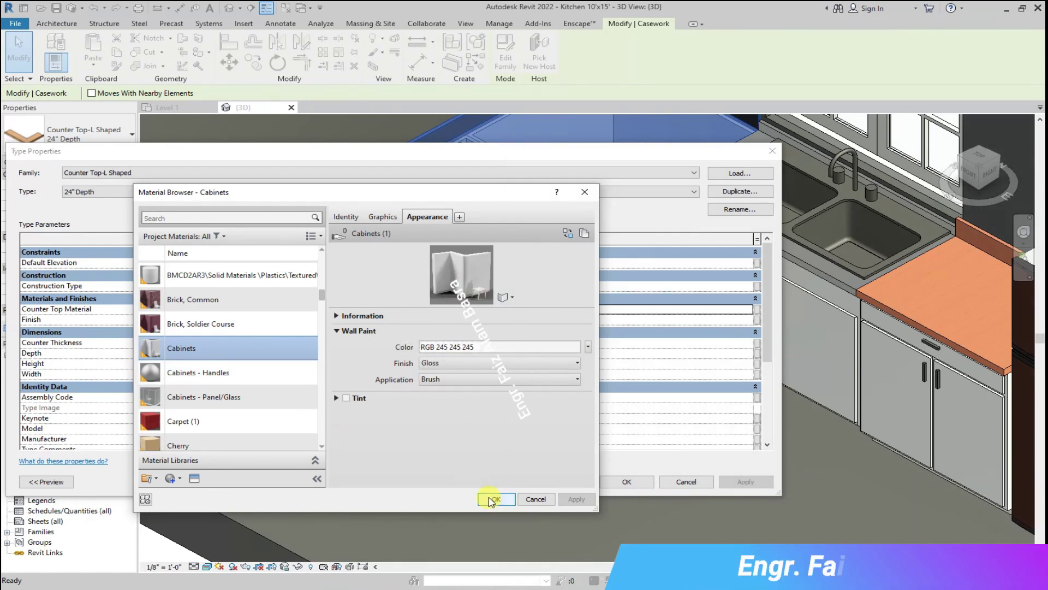
{"action": "scroll", "coordinate": [257, 418], "scroll_direction": "down", "scroll_amount": 2}
{"action": "left_click", "coordinate": [222, 390]}
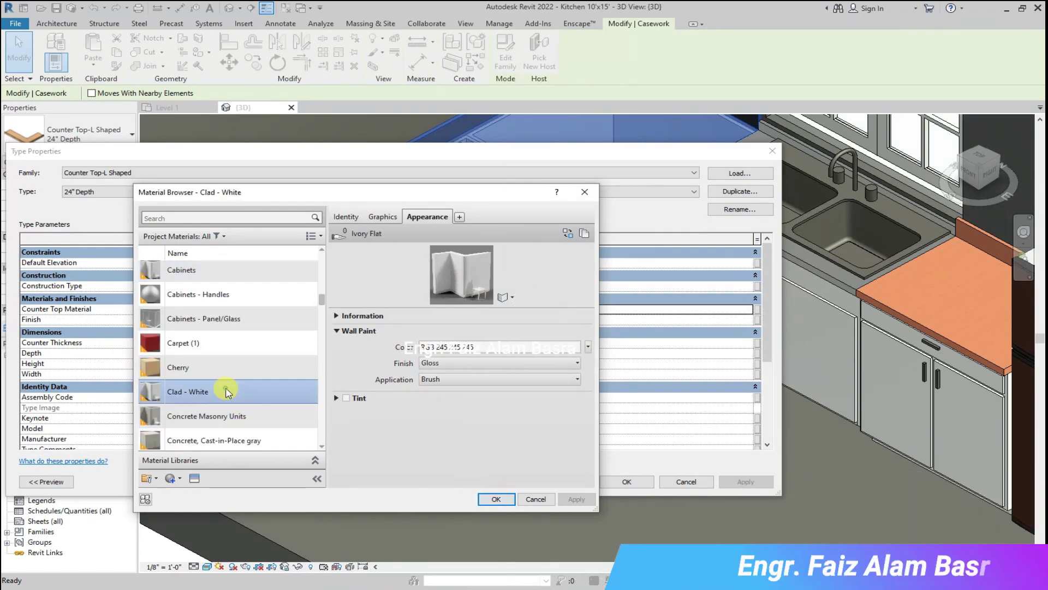
{"action": "left_click", "coordinate": [497, 500]}
{"action": "left_click", "coordinate": [603, 485]}
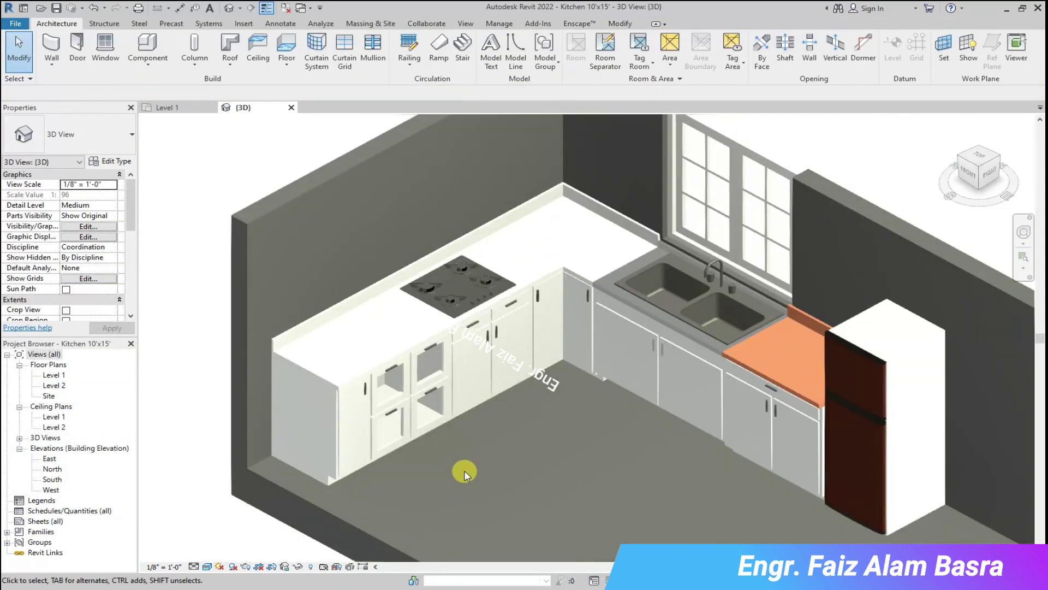
{"action": "left_click", "coordinate": [290, 334]}
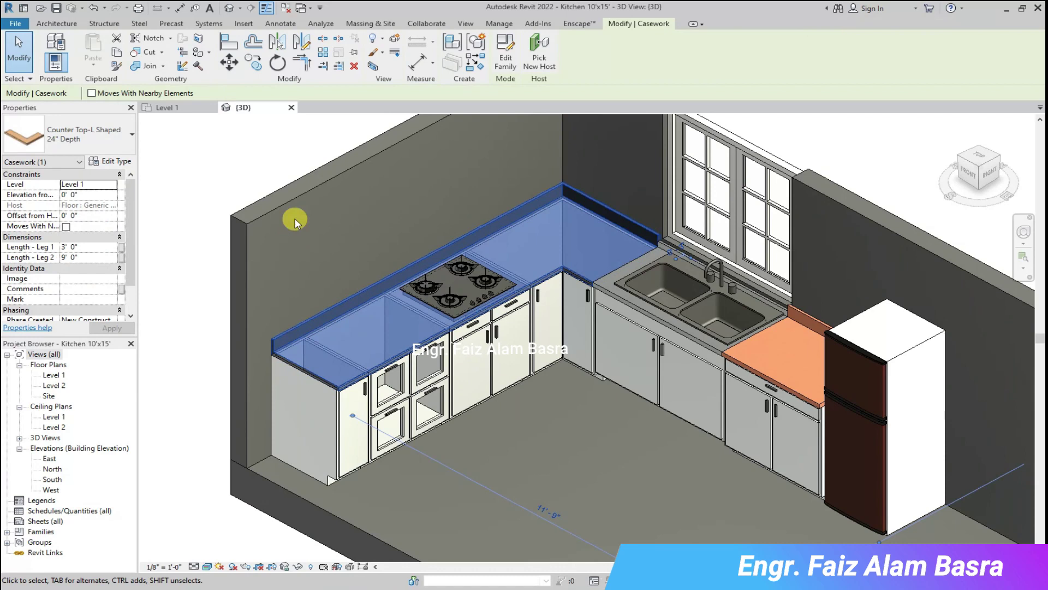
- Change the L-shaped countertop type's Counter Top Material to Metallic black
{"action": "left_click", "coordinate": [110, 161]}
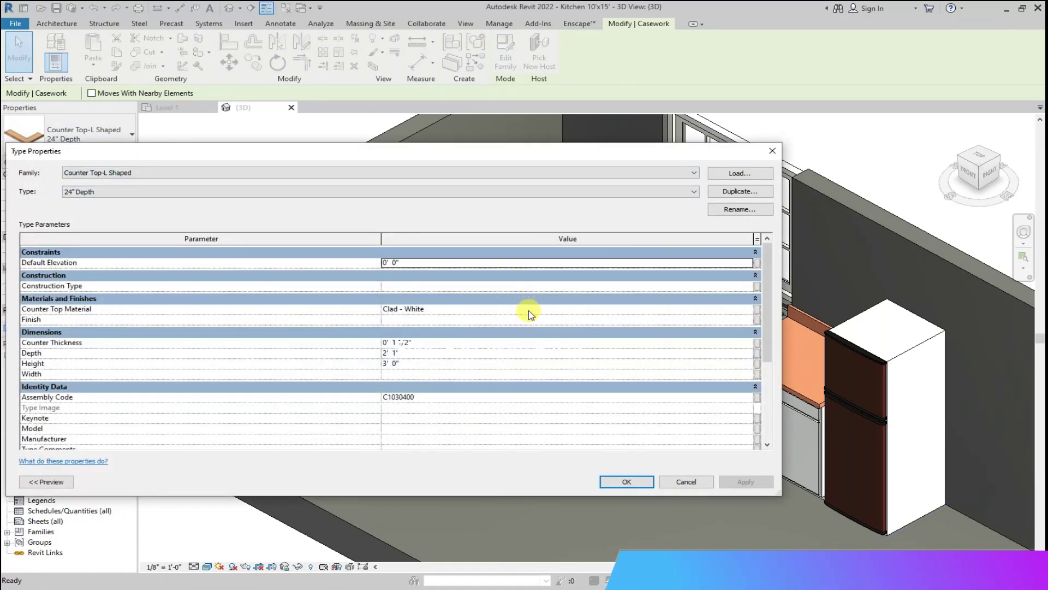
{"action": "left_click", "coordinate": [748, 311]}
{"action": "type", "text": "bl"}
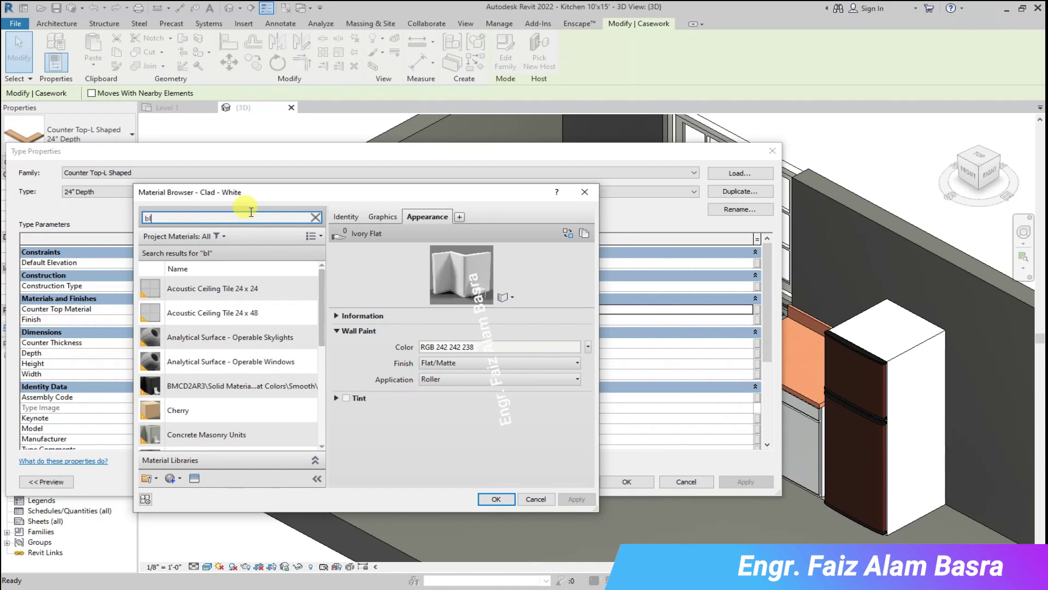
{"action": "type", "text": "ac"}
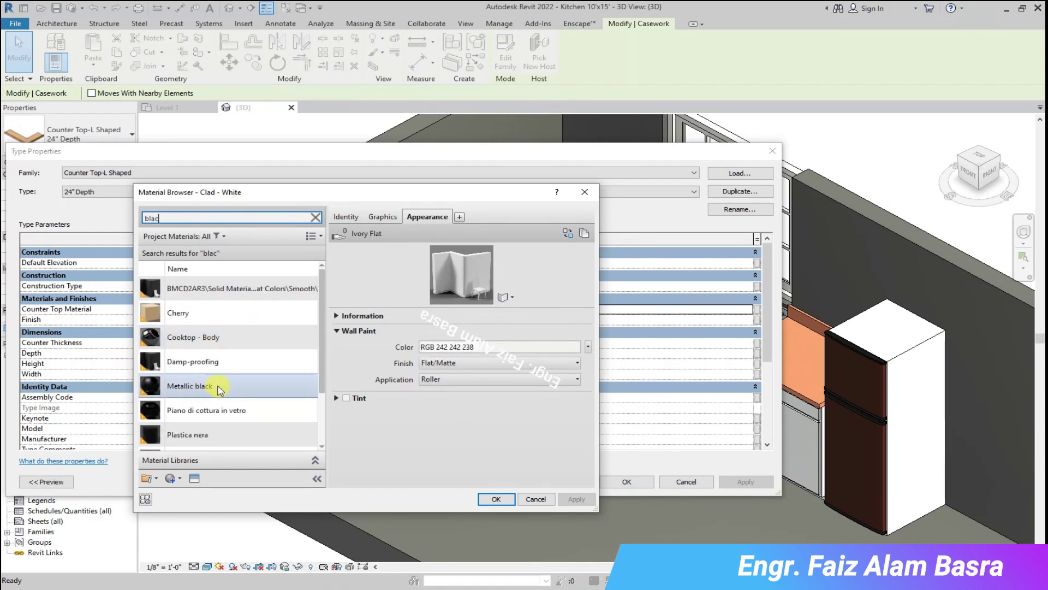
{"action": "left_click_drag", "start_coordinate": [321, 363], "coordinate": [335, 416]}
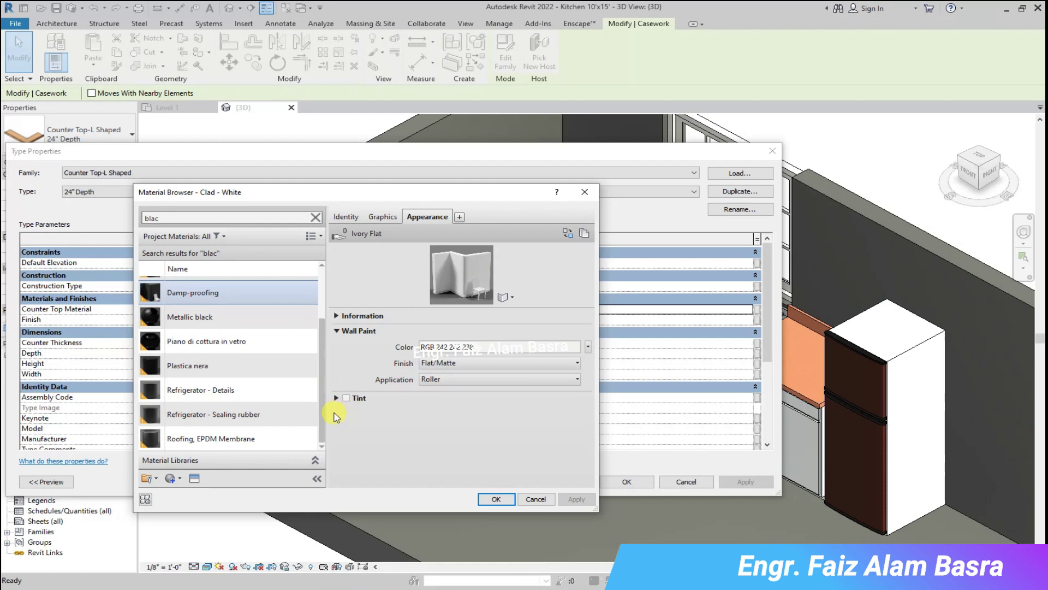
{"action": "left_click", "coordinate": [191, 316]}
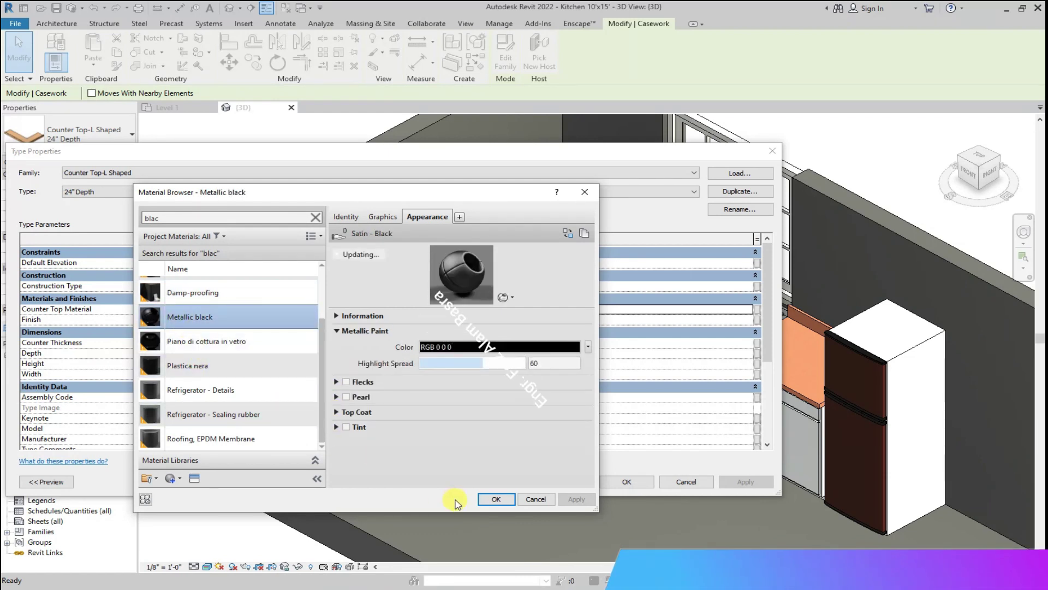
{"action": "left_click", "coordinate": [491, 499]}
{"action": "left_click", "coordinate": [627, 482]}
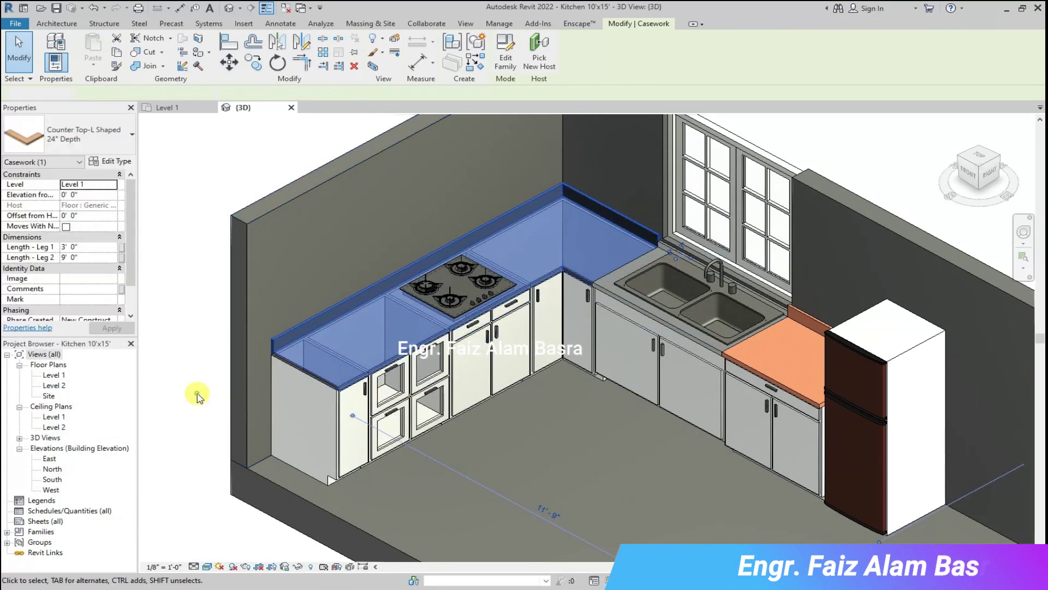
- Deselect the countertop and select the orange counter beside the fridge
{"action": "left_click", "coordinate": [187, 387]}
{"action": "scroll", "coordinate": [267, 306], "scroll_direction": "down", "scroll_amount": 3}
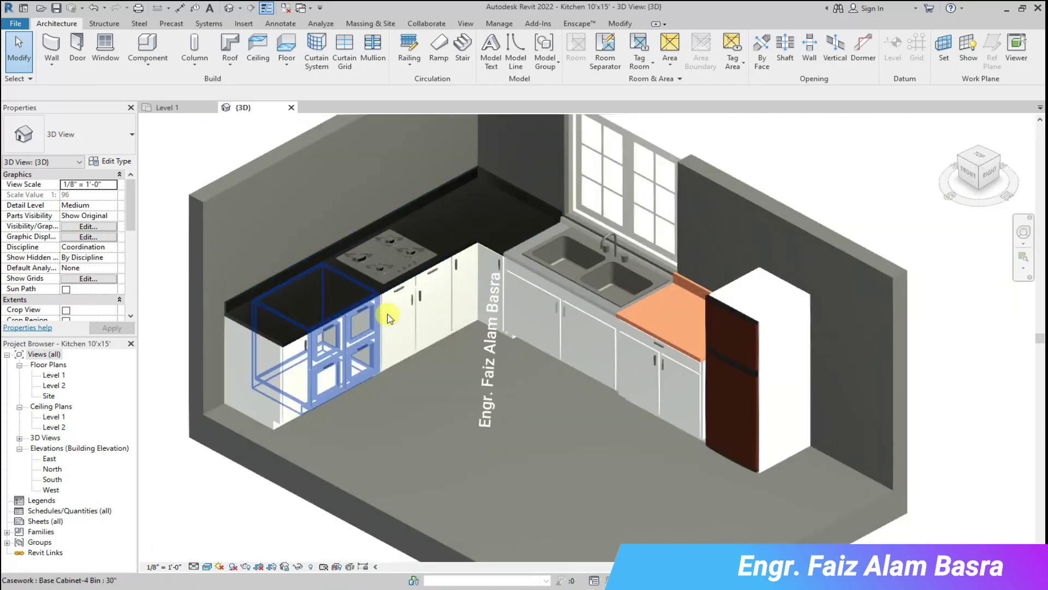
{"action": "scroll", "coordinate": [516, 249], "scroll_direction": "up", "scroll_amount": 2}
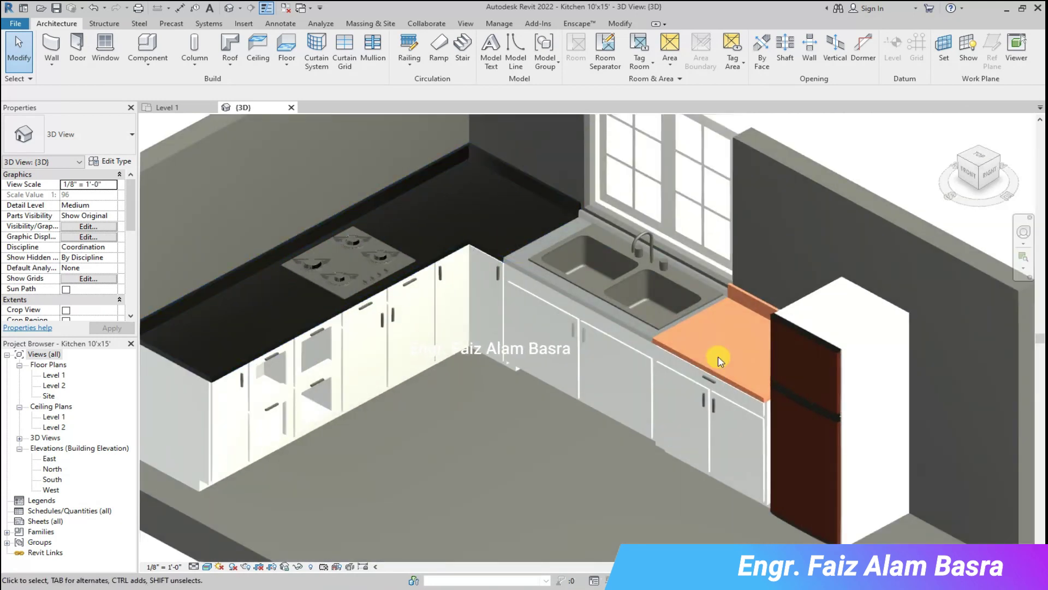
{"action": "left_click", "coordinate": [711, 371]}
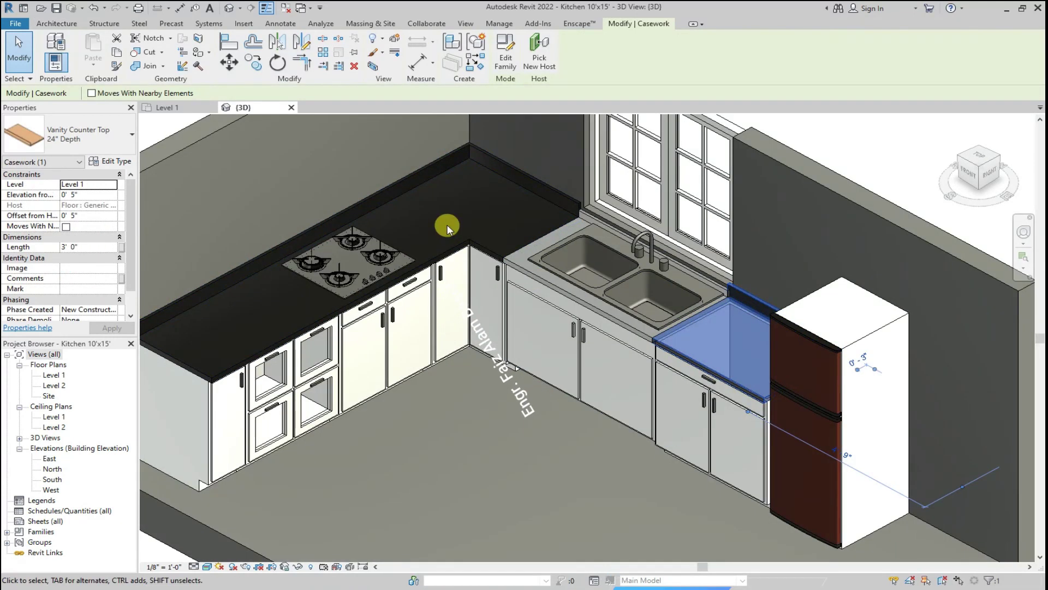
- Set the fridge-side Vanity Counter Top material to Stainless Steel and clear the selection
{"action": "left_click", "coordinate": [112, 161]}
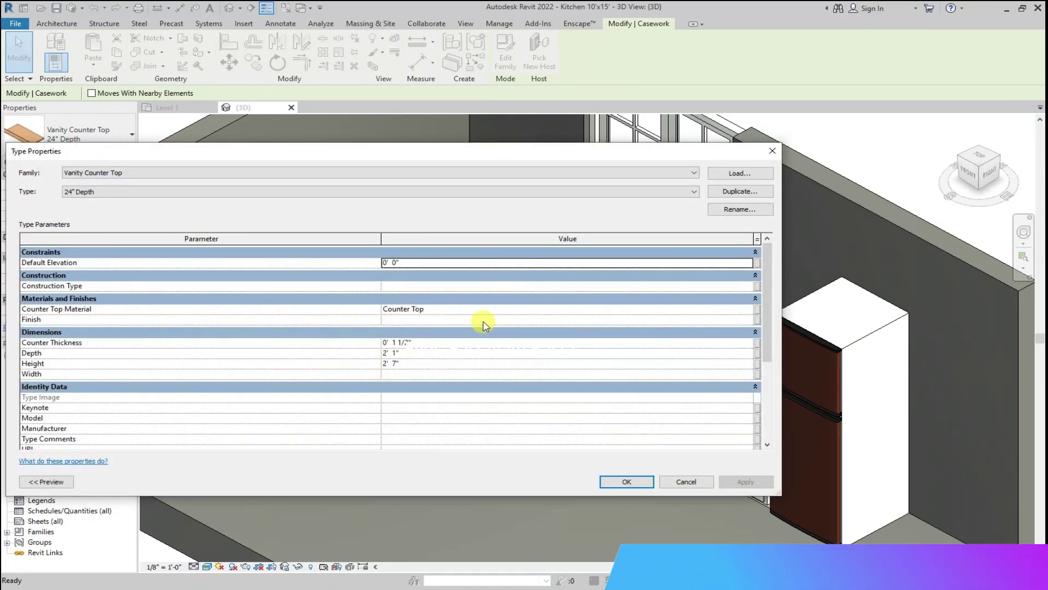
{"action": "left_click", "coordinate": [752, 315]}
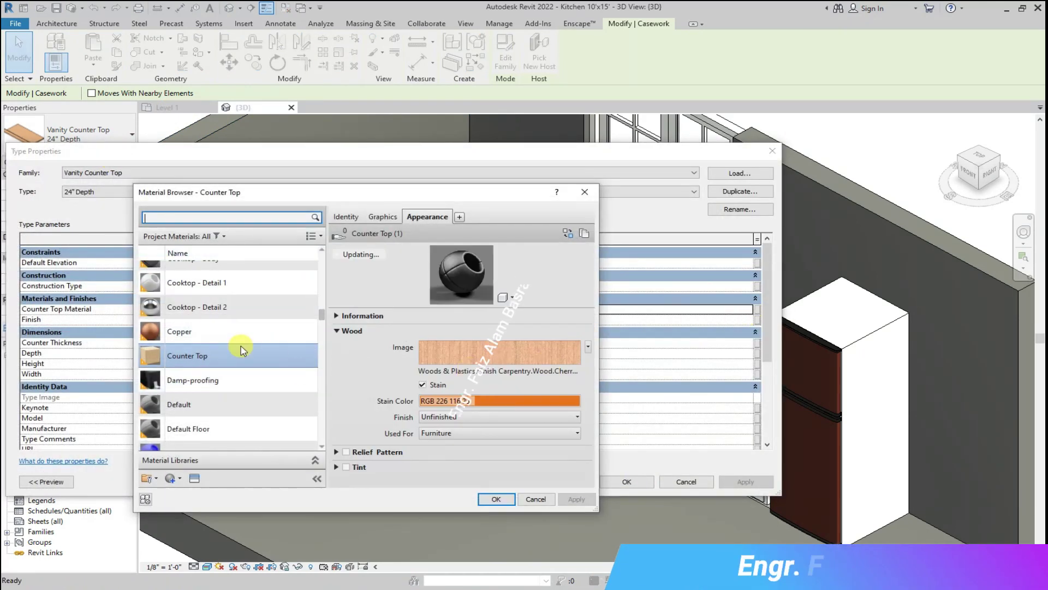
{"action": "scroll", "coordinate": [221, 377], "scroll_direction": "up", "scroll_amount": 3}
{"action": "scroll", "coordinate": [222, 367], "scroll_direction": "down", "scroll_amount": 2}
{"action": "scroll", "coordinate": [222, 367], "scroll_direction": "down", "scroll_amount": 2}
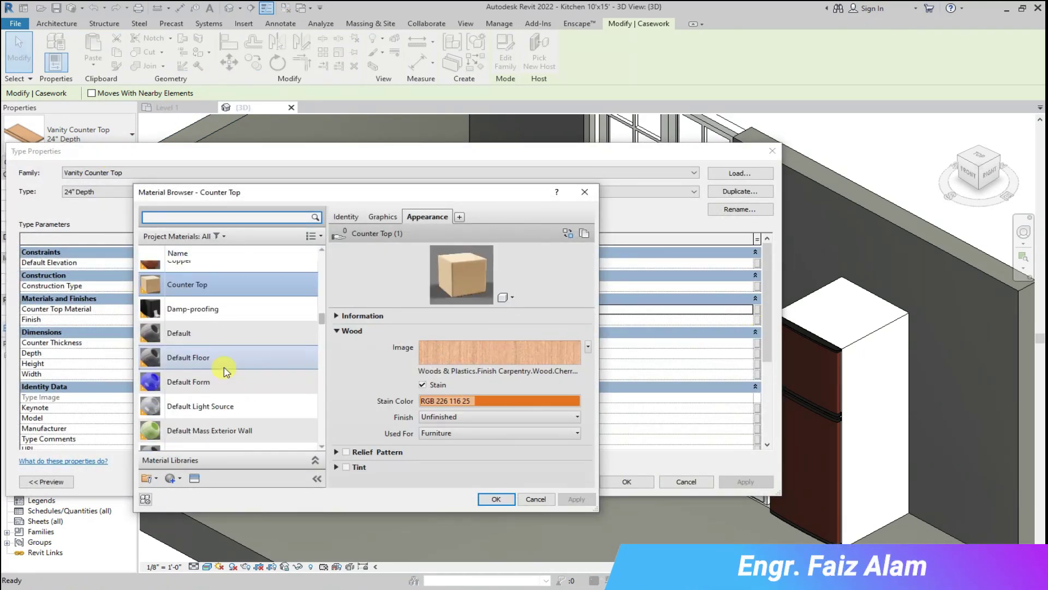
{"action": "scroll", "coordinate": [262, 358], "scroll_direction": "down", "scroll_amount": 2}
{"action": "scroll", "coordinate": [309, 382], "scroll_direction": "down", "scroll_amount": 5}
{"action": "scroll", "coordinate": [311, 429], "scroll_direction": "down", "scroll_amount": 5}
{"action": "scroll", "coordinate": [314, 424], "scroll_direction": "down", "scroll_amount": 5}
{"action": "scroll", "coordinate": [312, 426], "scroll_direction": "down", "scroll_amount": 1}
{"action": "left_click", "coordinate": [210, 365]}
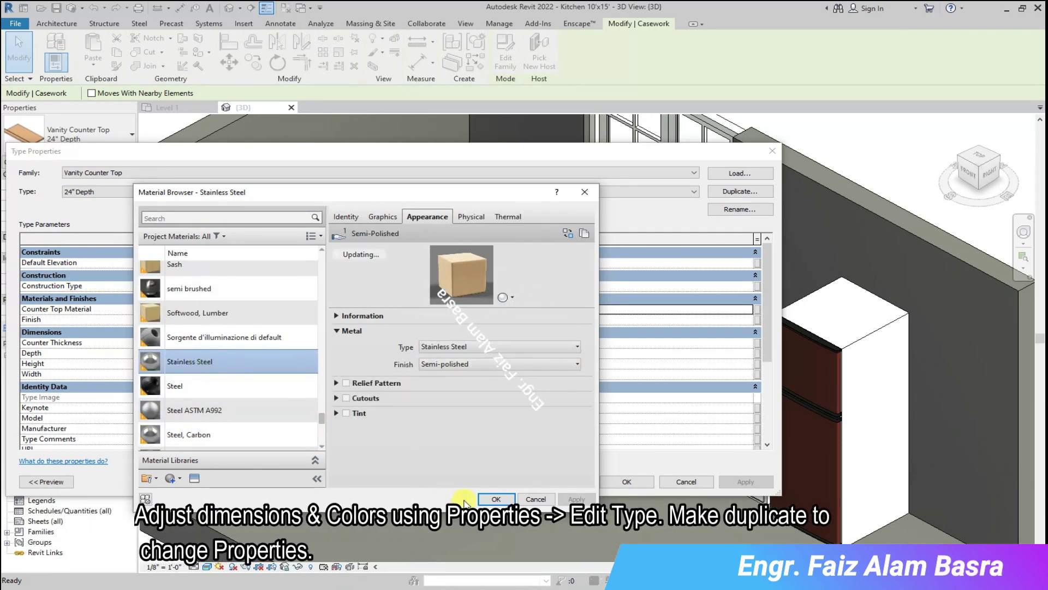
{"action": "left_click", "coordinate": [495, 498]}
{"action": "left_click", "coordinate": [627, 481]}
{"action": "key", "text": "Escape"}
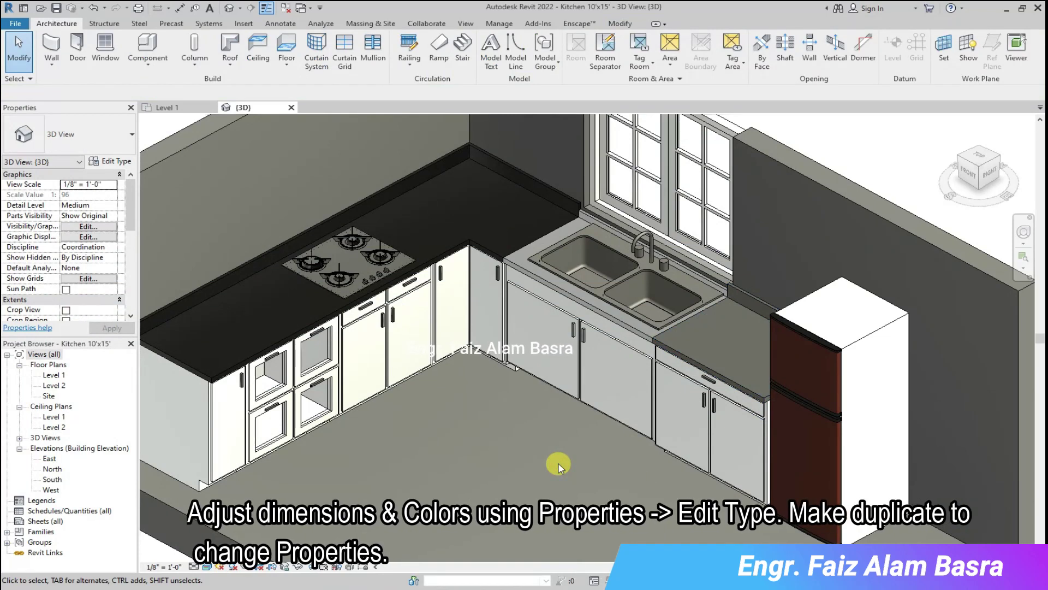
- Select the counter beside the fridge and browse its type's material options
{"action": "left_click", "coordinate": [686, 355]}
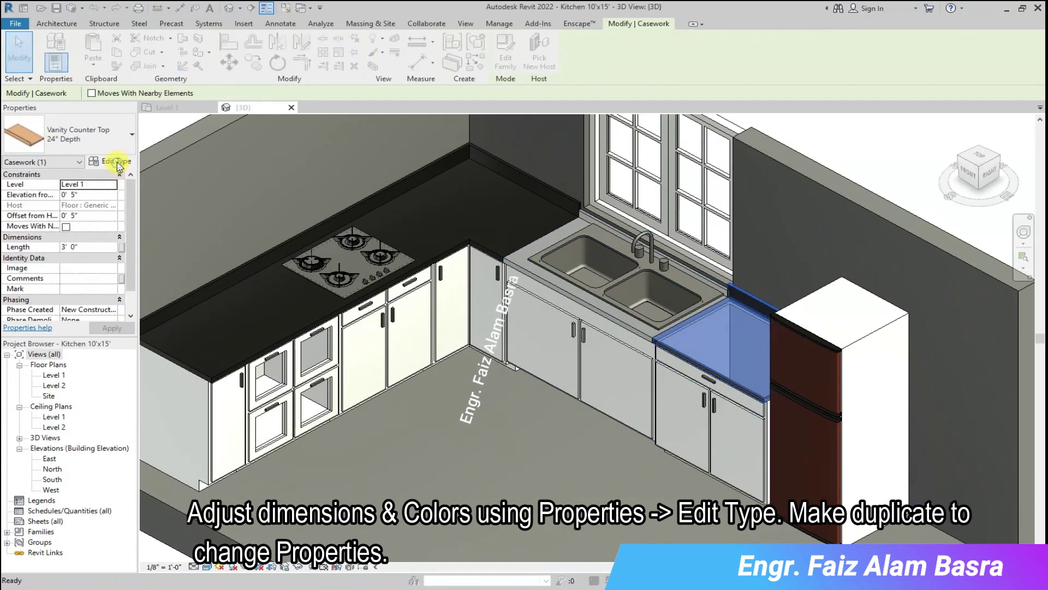
{"action": "left_click", "coordinate": [112, 161]}
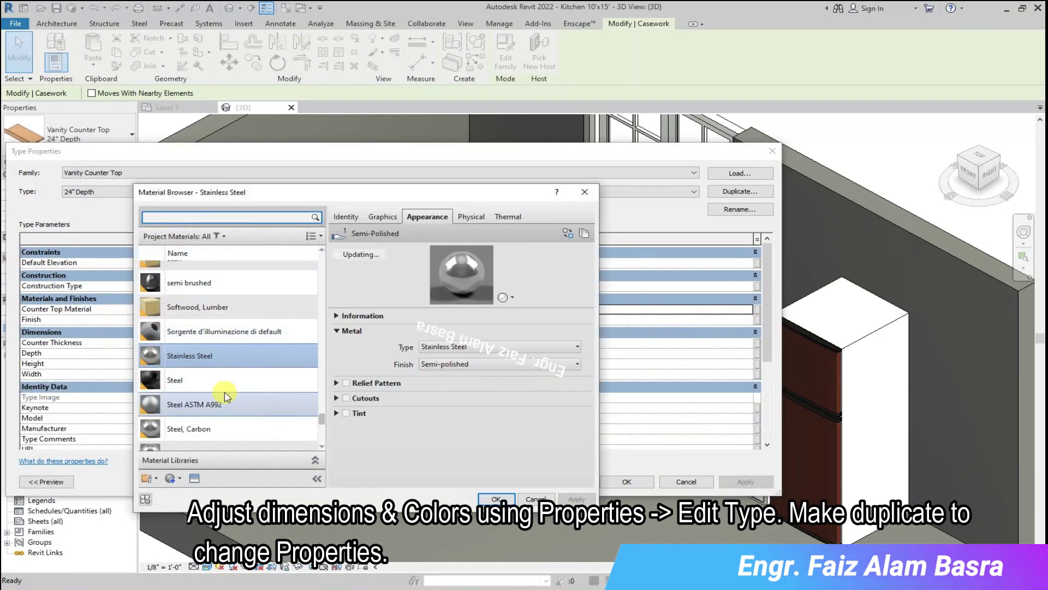
{"action": "scroll", "coordinate": [197, 377], "scroll_direction": "up", "scroll_amount": 2}
{"action": "scroll", "coordinate": [201, 381], "scroll_direction": "up", "scroll_amount": 2}
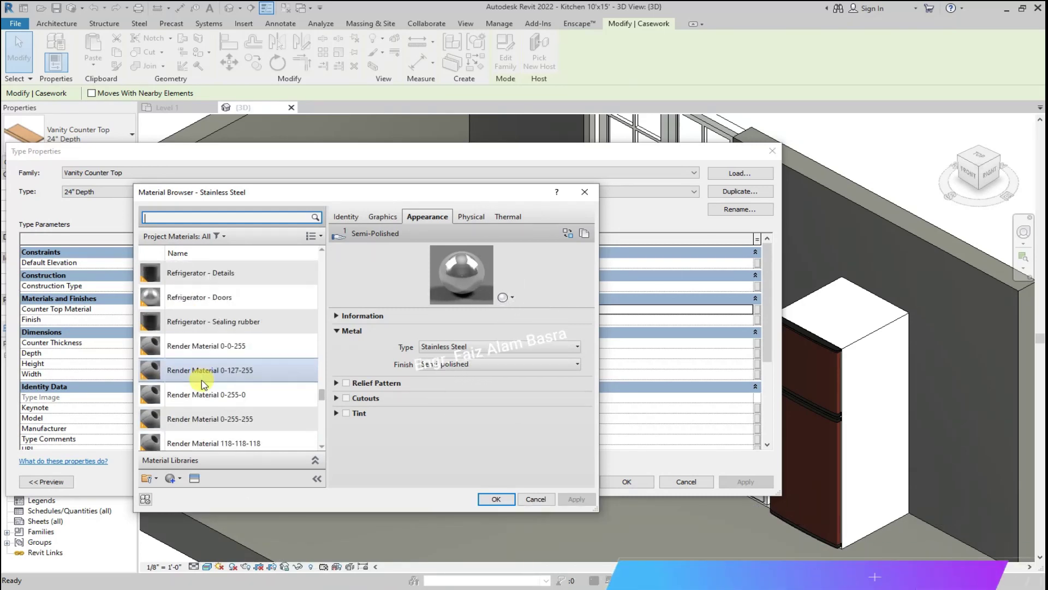
{"action": "scroll", "coordinate": [200, 377], "scroll_direction": "up", "scroll_amount": 3}
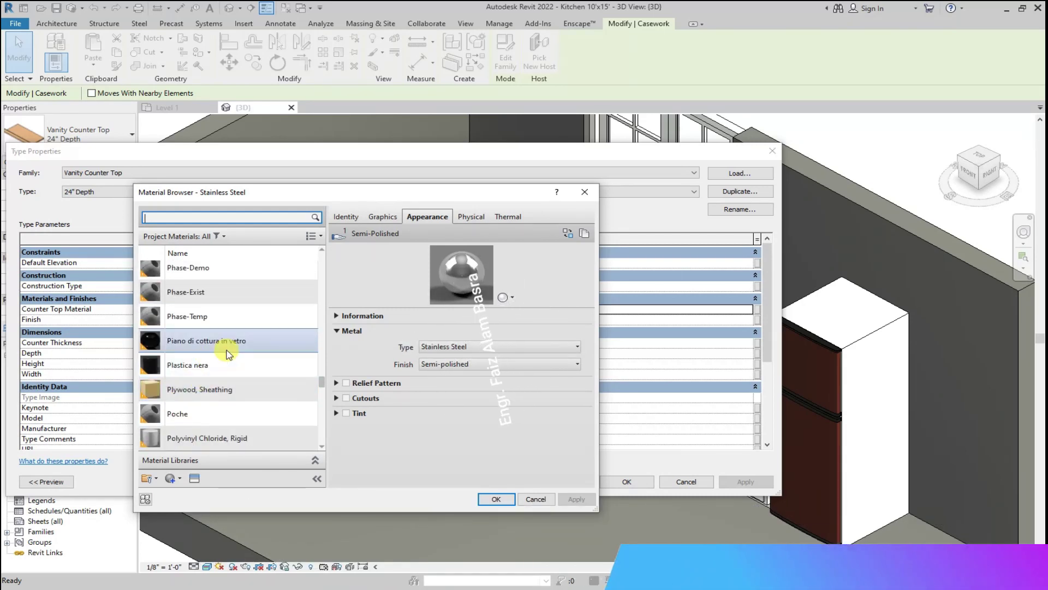
{"action": "scroll", "coordinate": [200, 361], "scroll_direction": "up", "scroll_amount": 1}
{"action": "scroll", "coordinate": [229, 356], "scroll_direction": "up", "scroll_amount": 3}
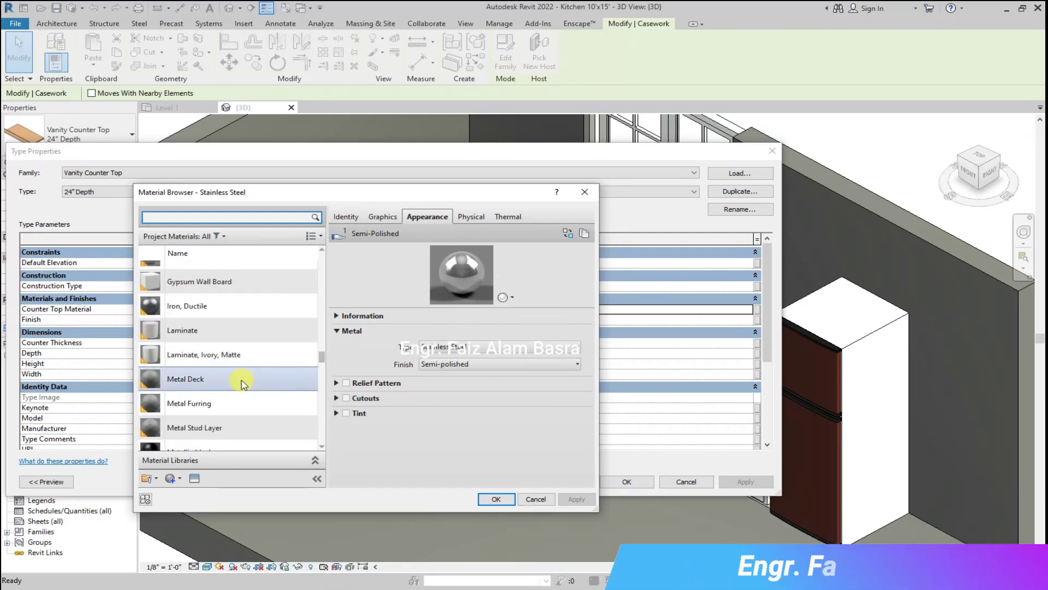
{"action": "scroll", "coordinate": [249, 382], "scroll_direction": "down", "scroll_amount": 3}
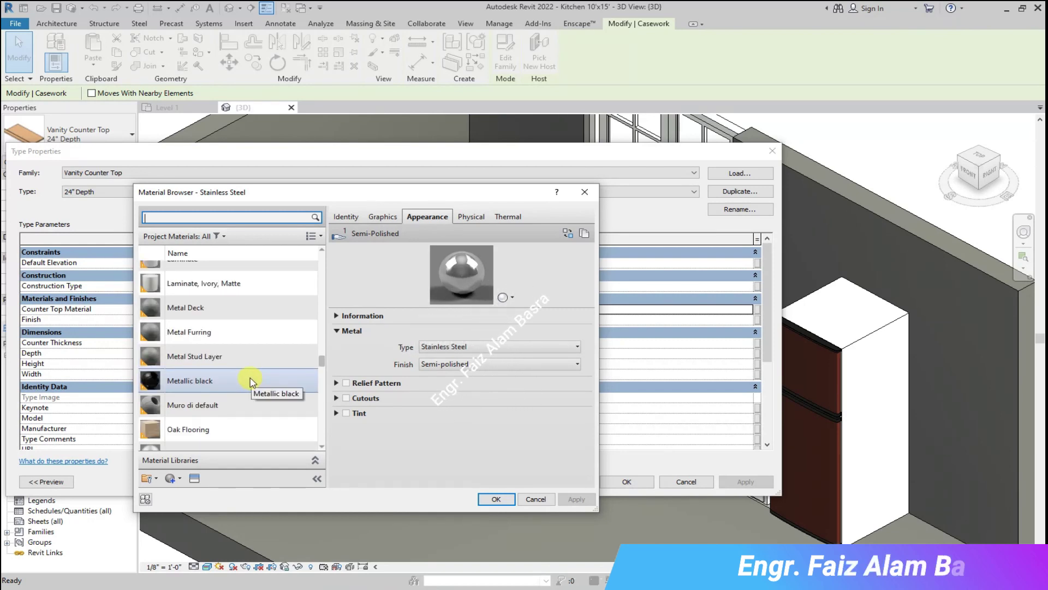
{"action": "scroll", "coordinate": [240, 371], "scroll_direction": "down", "scroll_amount": 2}
{"action": "scroll", "coordinate": [273, 365], "scroll_direction": "up", "scroll_amount": 5}
{"action": "scroll", "coordinate": [278, 363], "scroll_direction": "up", "scroll_amount": 9}
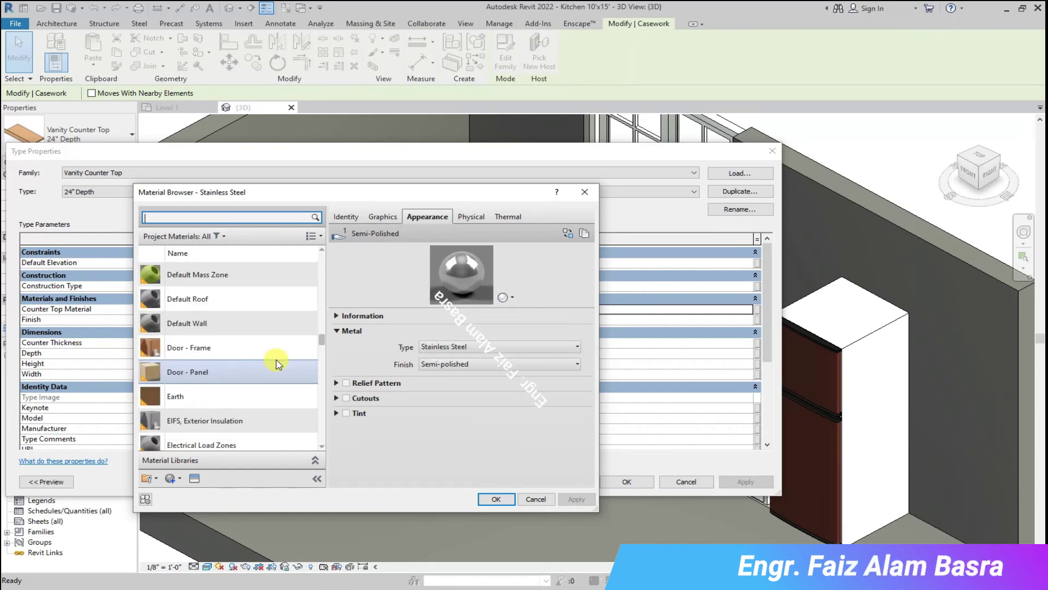
{"action": "scroll", "coordinate": [278, 363], "scroll_direction": "up", "scroll_amount": 1}
{"action": "scroll", "coordinate": [278, 363], "scroll_direction": "up", "scroll_amount": 2}
{"action": "scroll", "coordinate": [279, 363], "scroll_direction": "up", "scroll_amount": 2}
{"action": "scroll", "coordinate": [280, 363], "scroll_direction": "up", "scroll_amount": 3}
{"action": "scroll", "coordinate": [278, 360], "scroll_direction": "up", "scroll_amount": 8}
{"action": "scroll", "coordinate": [273, 349], "scroll_direction": "up", "scroll_amount": 1}
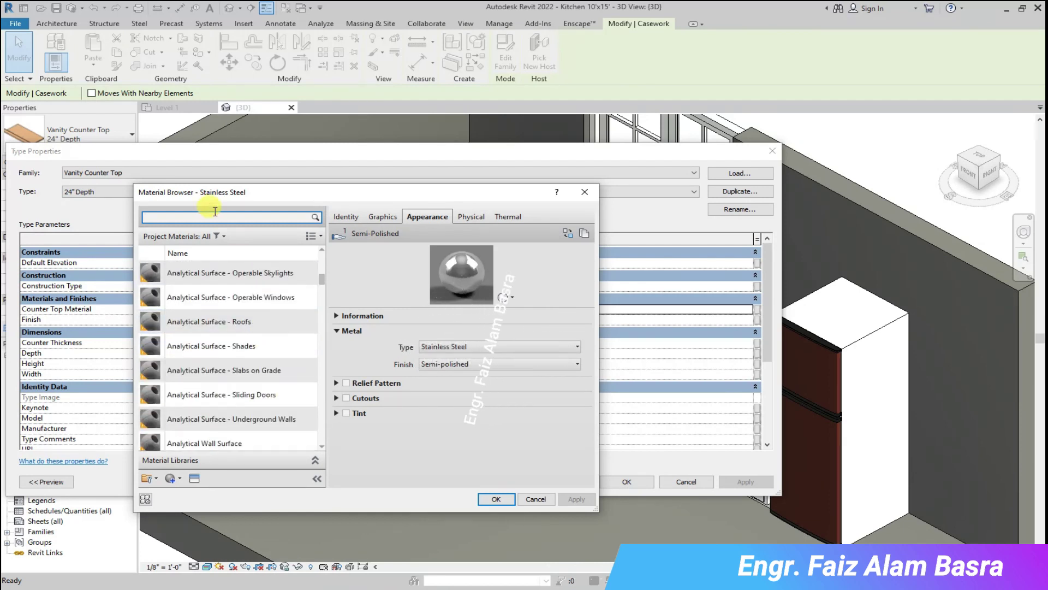
- Search for black and assign Metallic black to the fridge-side counter, then deselect it
{"action": "type", "text": "bla"}
{"action": "left_click", "coordinate": [199, 389]}
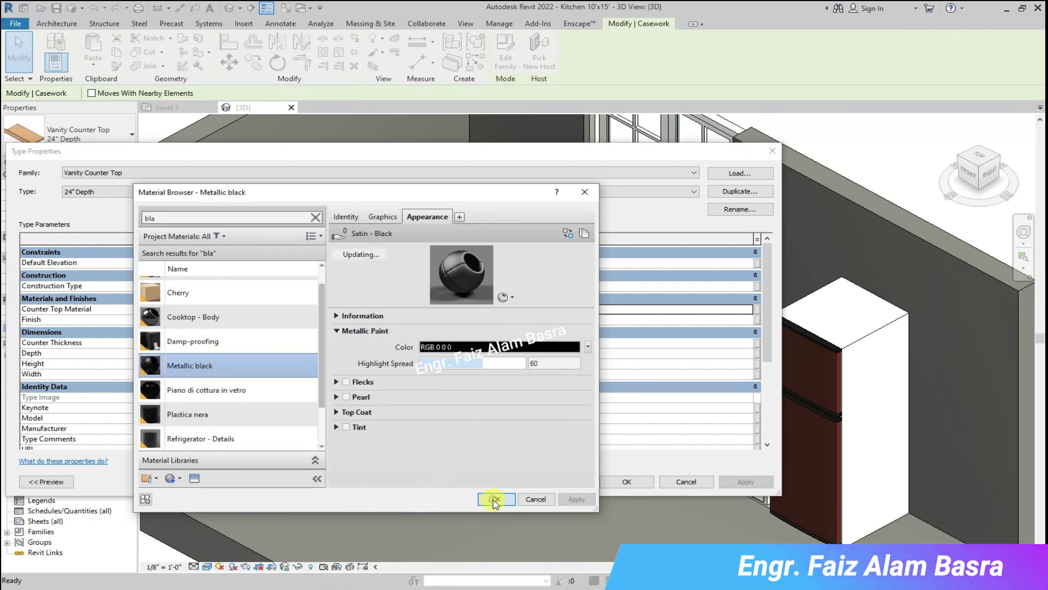
{"action": "left_click", "coordinate": [494, 502]}
{"action": "left_click", "coordinate": [634, 481]}
{"action": "left_click", "coordinate": [471, 476]}
{"action": "scroll", "coordinate": [399, 373], "scroll_direction": "up", "scroll_amount": 3}
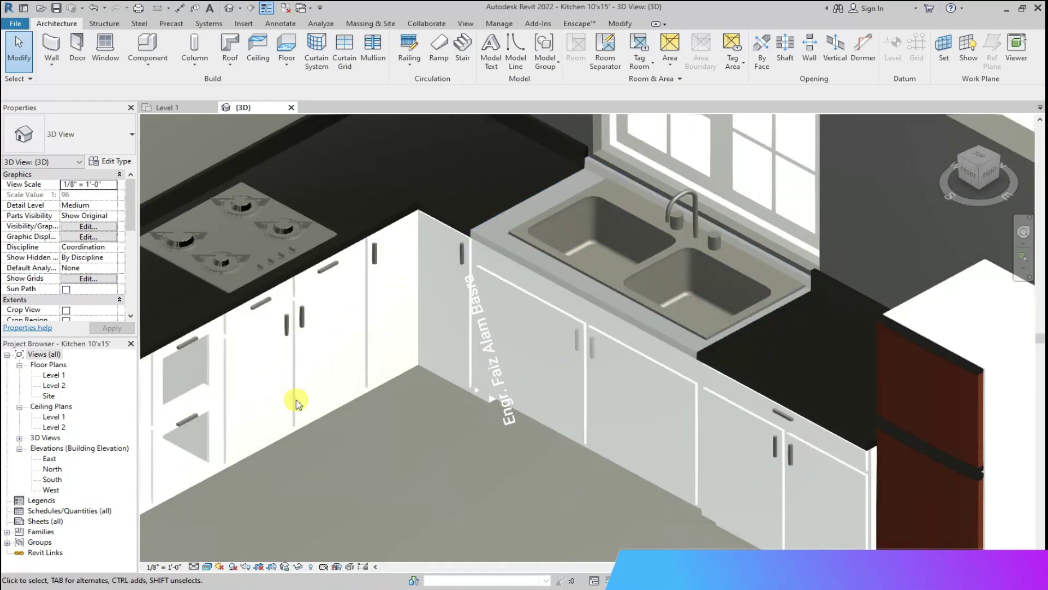
- Select the double-sink cabinet and review its type properties without changes
{"action": "left_click", "coordinate": [486, 234]}
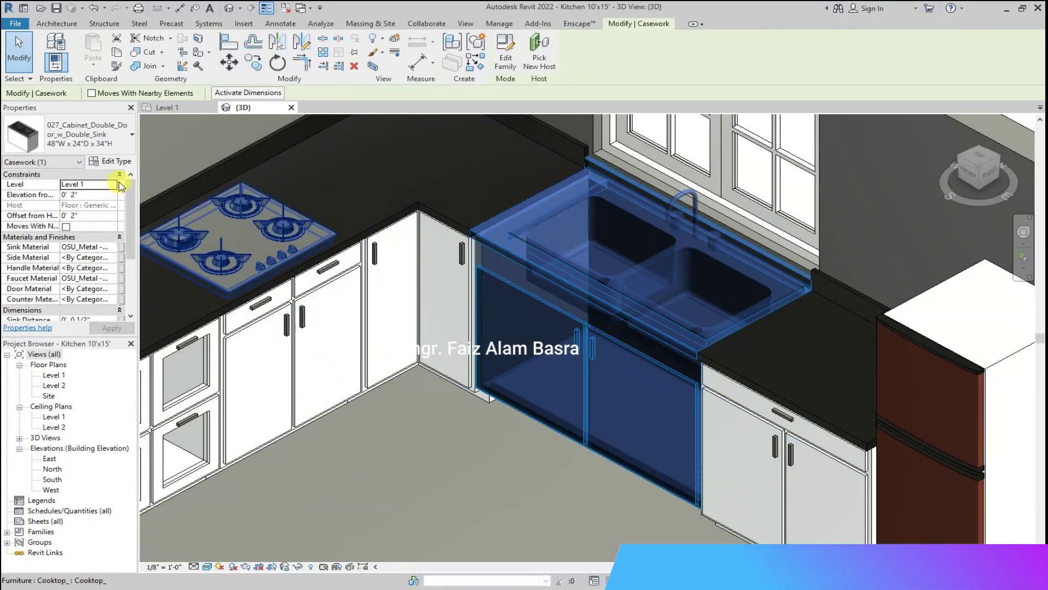
{"action": "left_click", "coordinate": [109, 161]}
{"action": "scroll", "coordinate": [481, 387], "scroll_direction": "down", "scroll_amount": 5}
{"action": "scroll", "coordinate": [481, 389], "scroll_direction": "down", "scroll_amount": 2}
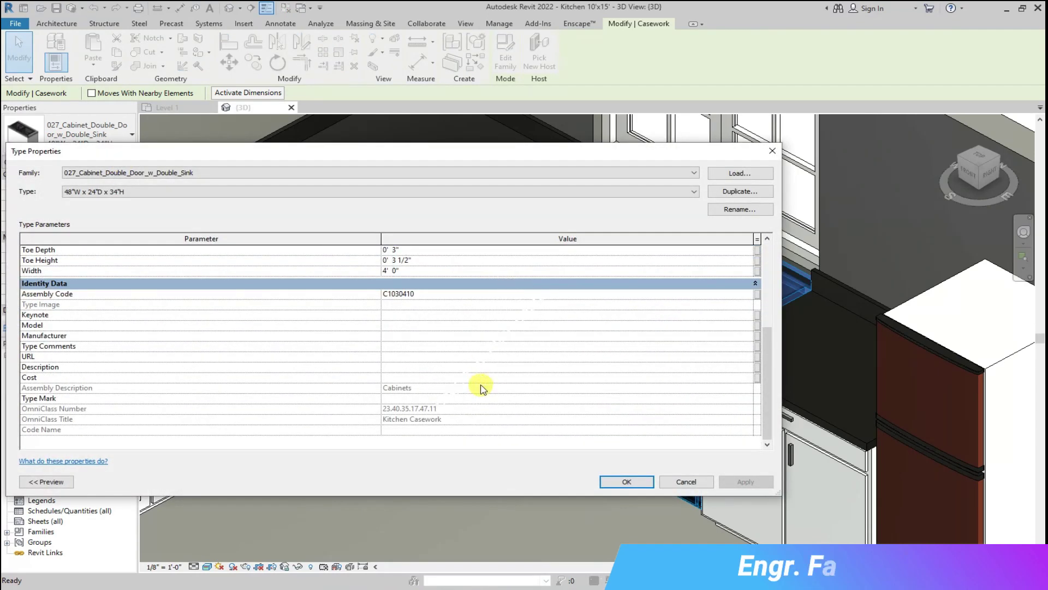
{"action": "left_click", "coordinate": [687, 481]}
{"action": "key", "text": "Escape"}
- Reselect the double-sink cabinet and open it in the family editor
{"action": "scroll", "coordinate": [499, 212], "scroll_direction": "up", "scroll_amount": 3}
{"action": "scroll", "coordinate": [488, 266], "scroll_direction": "up", "scroll_amount": 2}
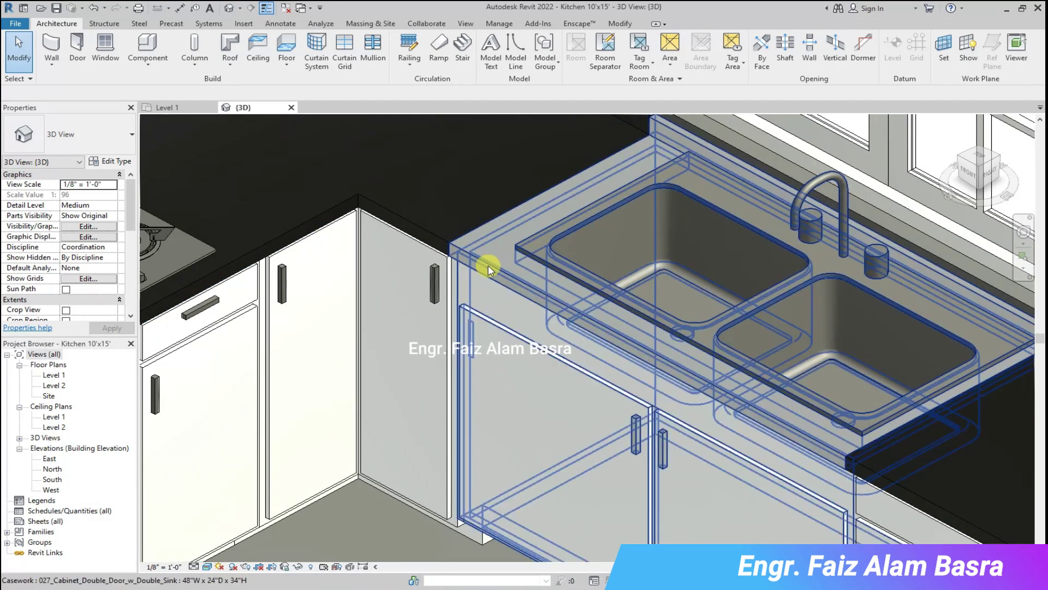
{"action": "left_click", "coordinate": [487, 266]}
{"action": "left_click", "coordinate": [505, 50]}
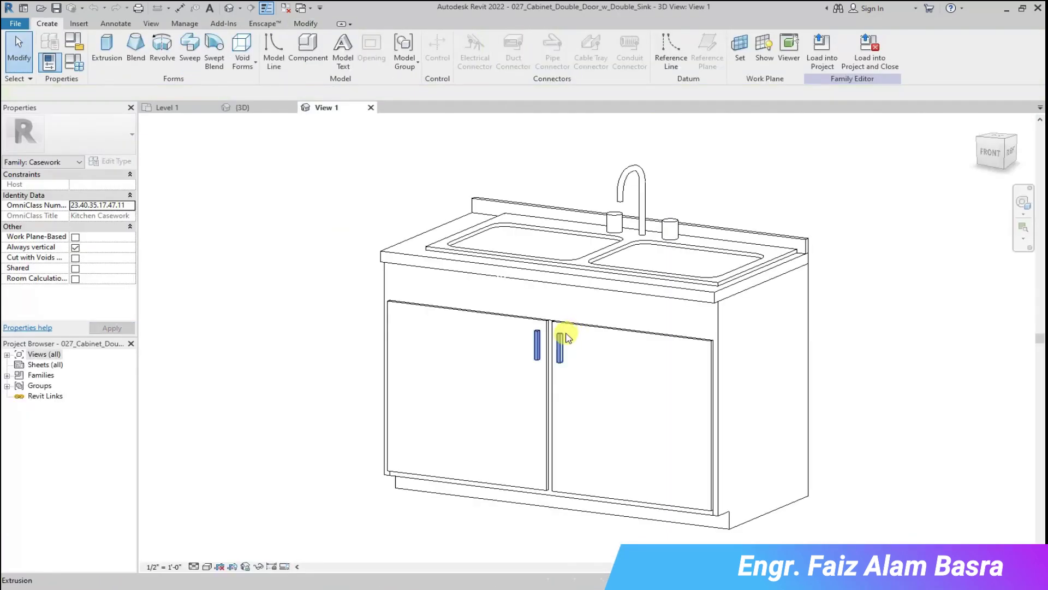
{"action": "left_click", "coordinate": [404, 257]}
{"action": "left_click", "coordinate": [248, 251]}
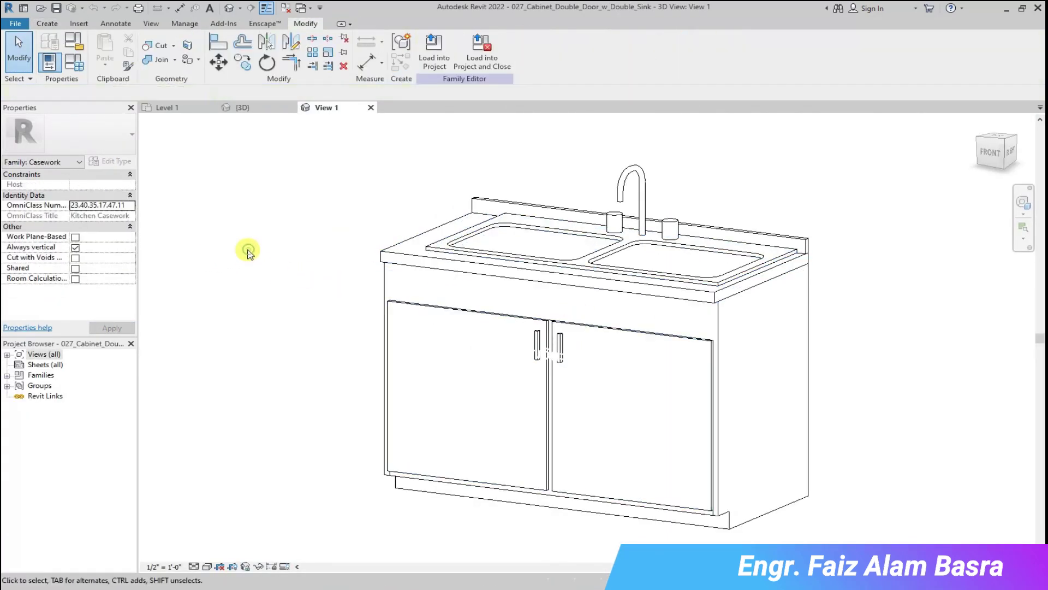
{"action": "scroll", "coordinate": [433, 207], "scroll_direction": "up", "scroll_amount": 2}
{"action": "scroll", "coordinate": [819, 219], "scroll_direction": "up", "scroll_amount": 2}
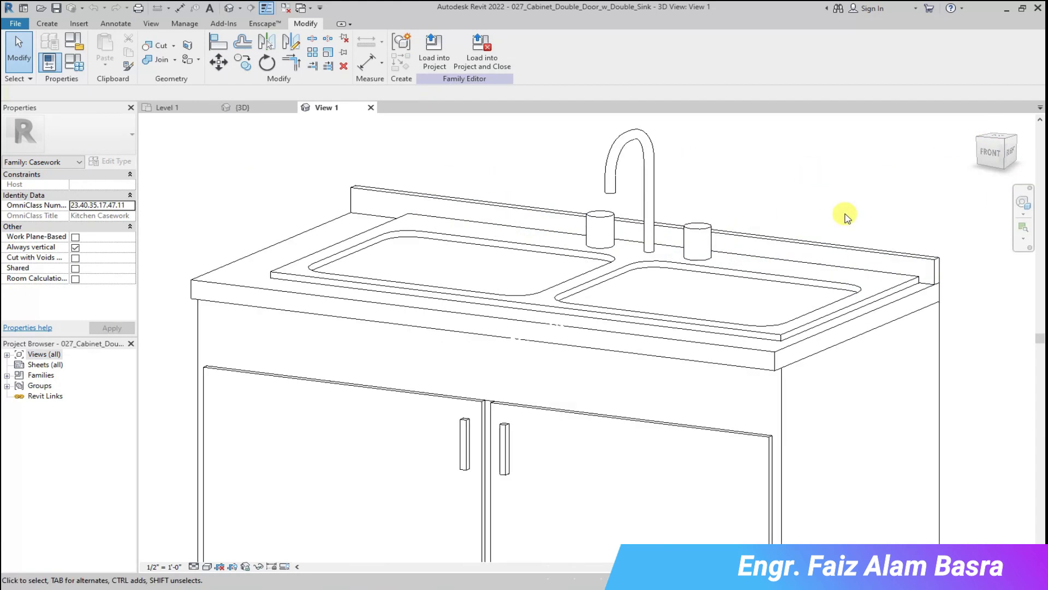
{"action": "left_click", "coordinate": [219, 80]}
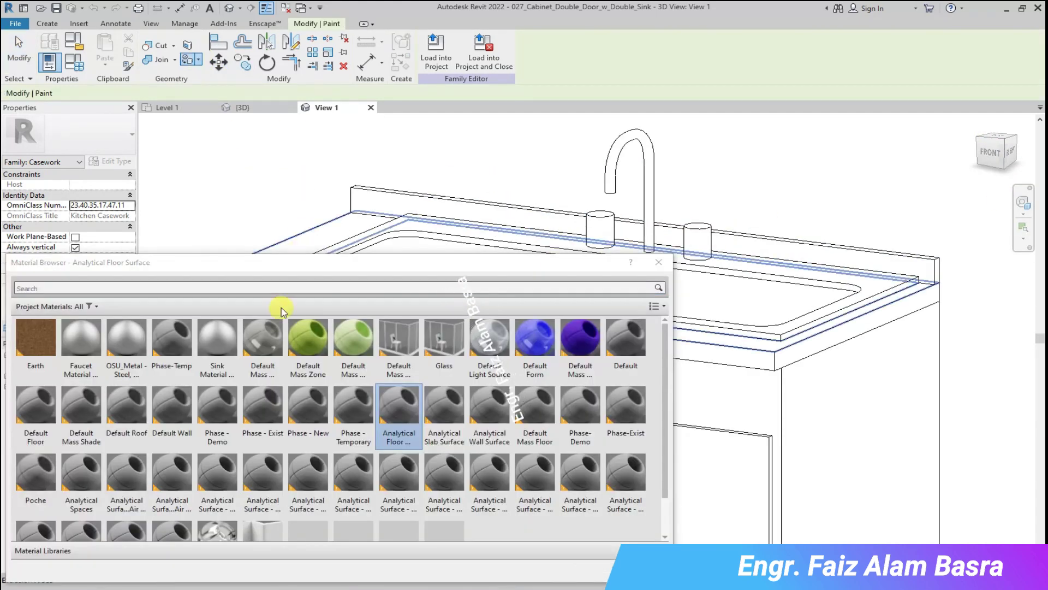
{"action": "scroll", "coordinate": [302, 380], "scroll_direction": "down", "scroll_amount": 1}
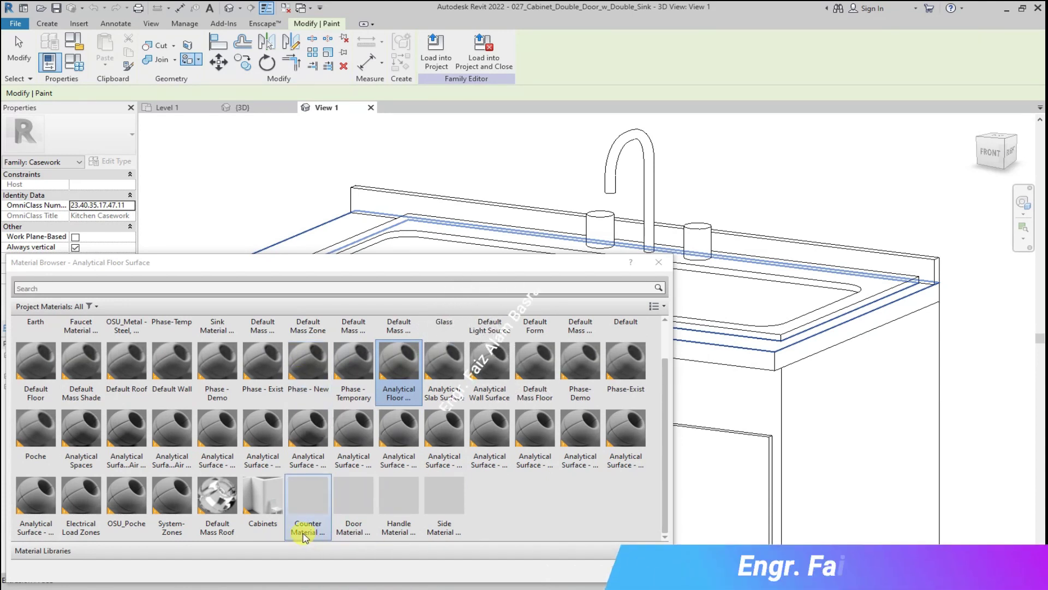
{"action": "scroll", "coordinate": [421, 476], "scroll_direction": "up", "scroll_amount": 1}
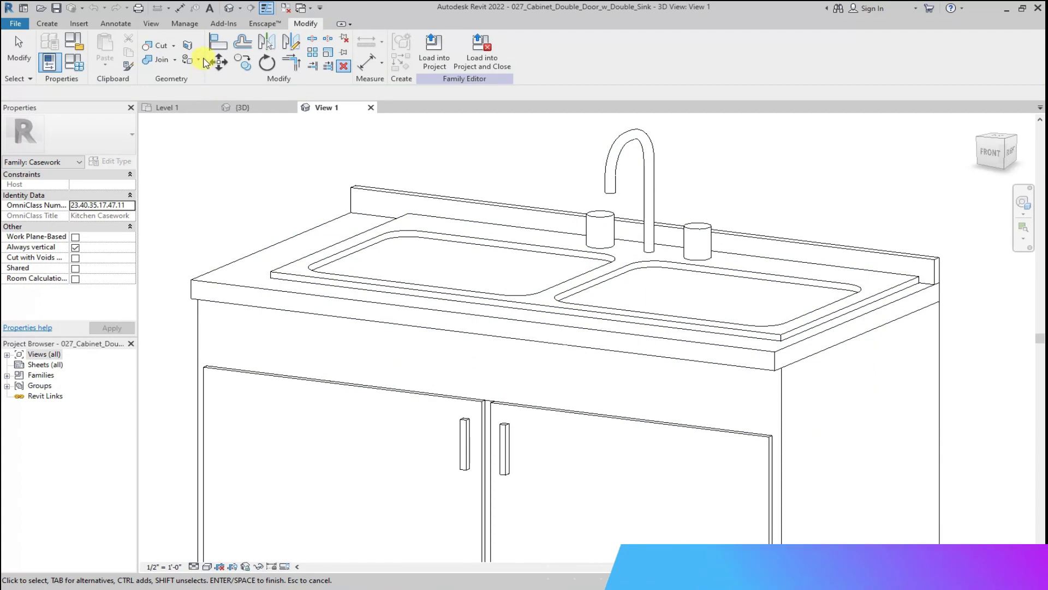
- Paint the cabinet family with the Cabinets material and reload it, overwriting the existing version
{"action": "left_click", "coordinate": [211, 79]}
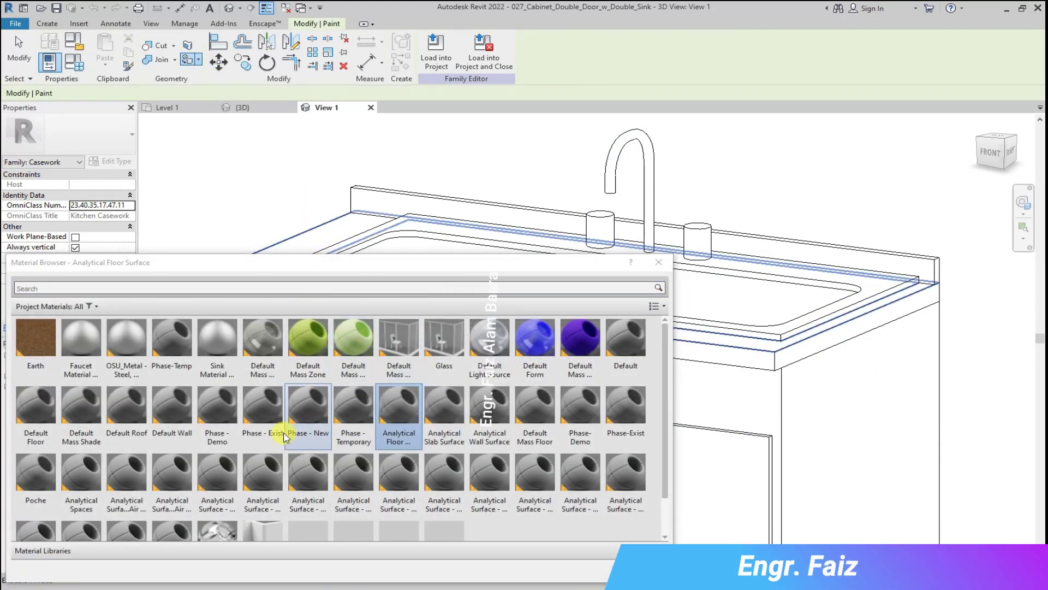
{"action": "scroll", "coordinate": [195, 450], "scroll_direction": "down", "scroll_amount": 1}
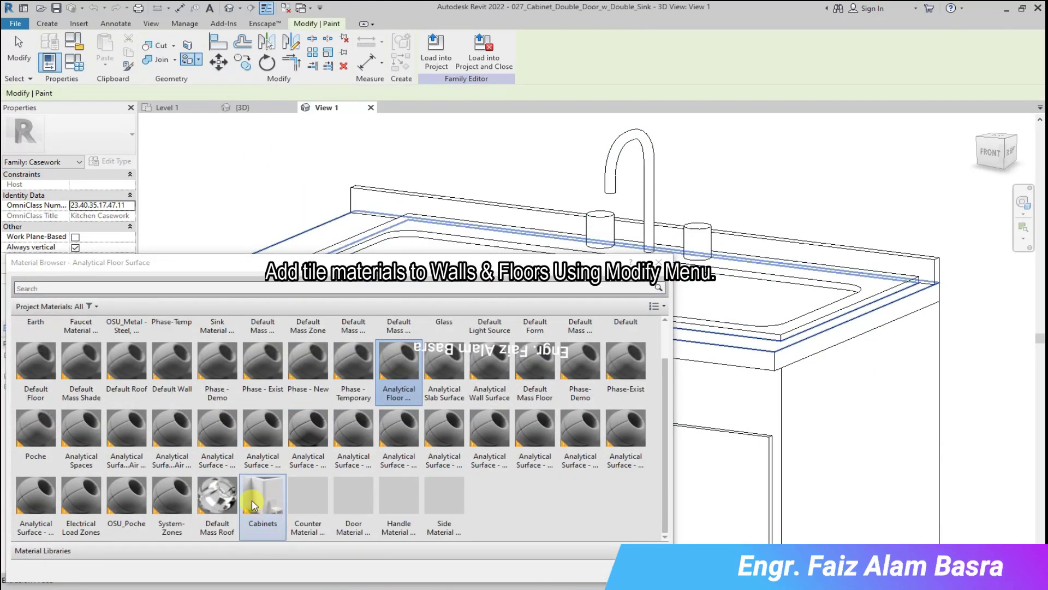
{"action": "left_click", "coordinate": [279, 514]}
{"action": "key", "text": "Escape"}
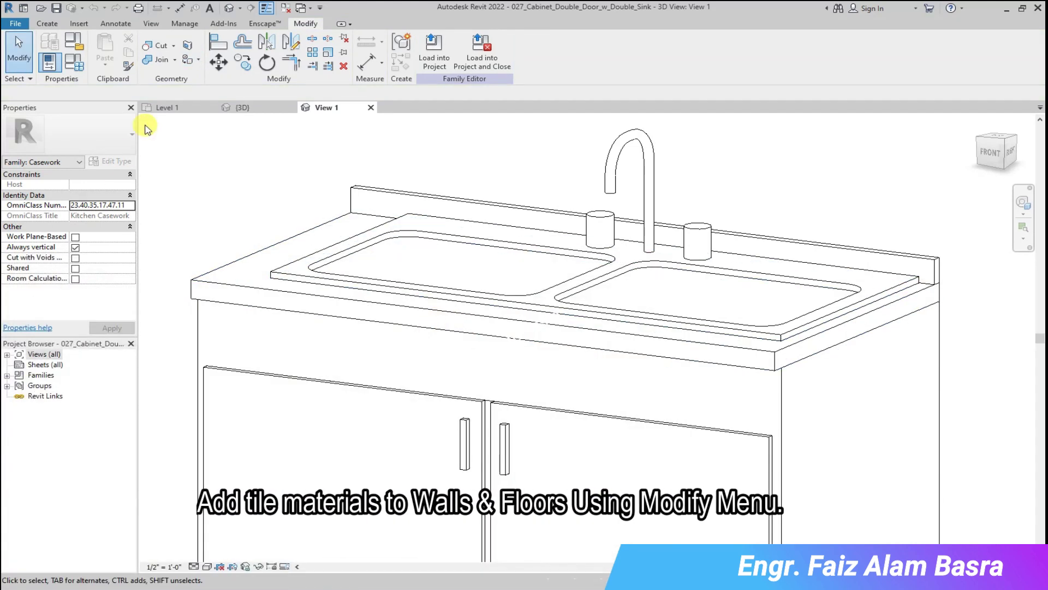
{"action": "left_click", "coordinate": [199, 60]}
{"action": "left_click", "coordinate": [213, 77]}
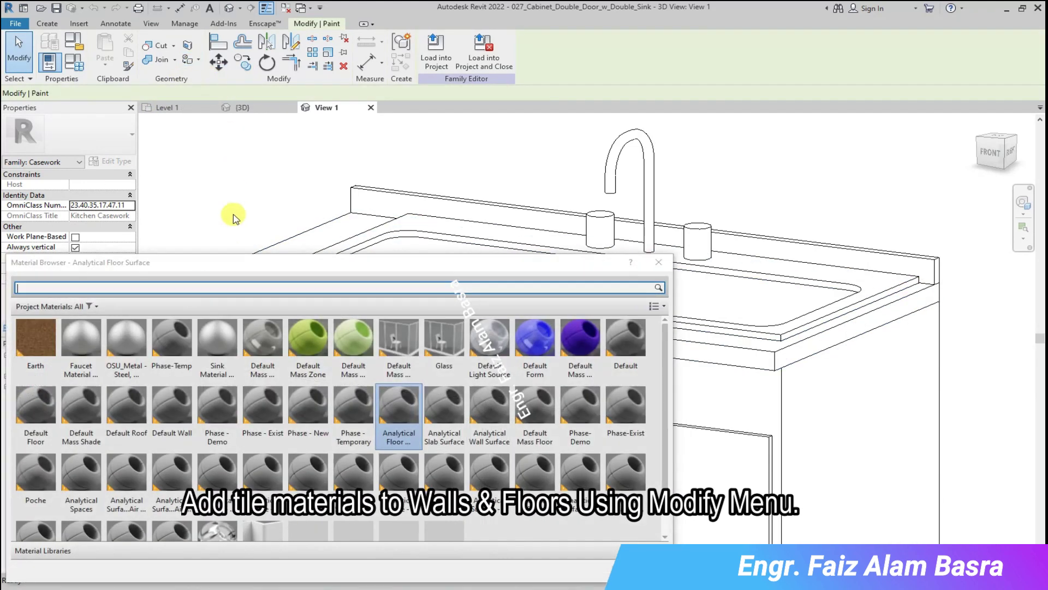
{"action": "left_click", "coordinate": [263, 528]}
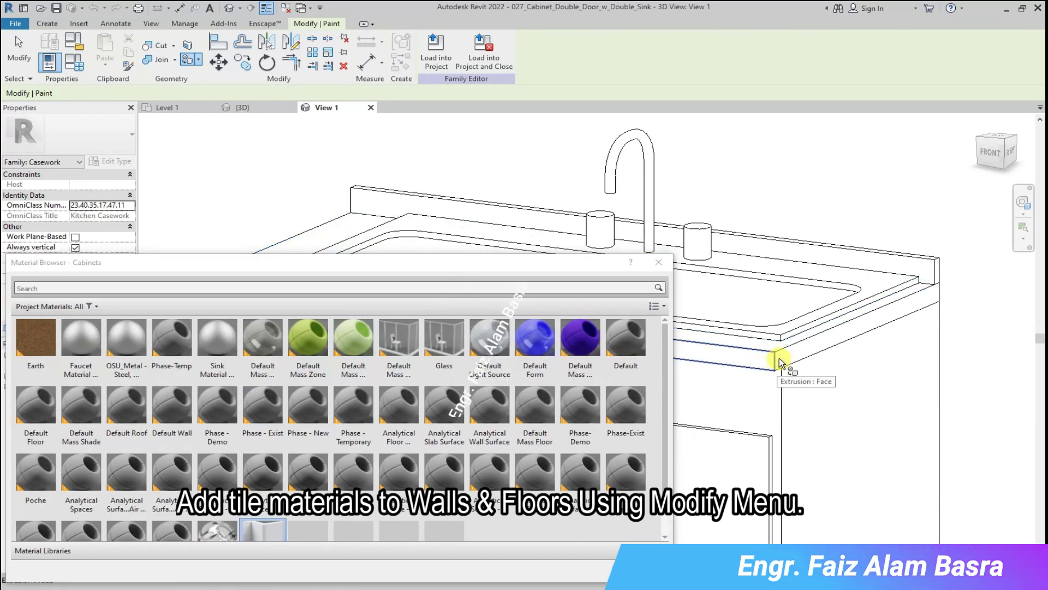
{"action": "key", "text": "Escape"}
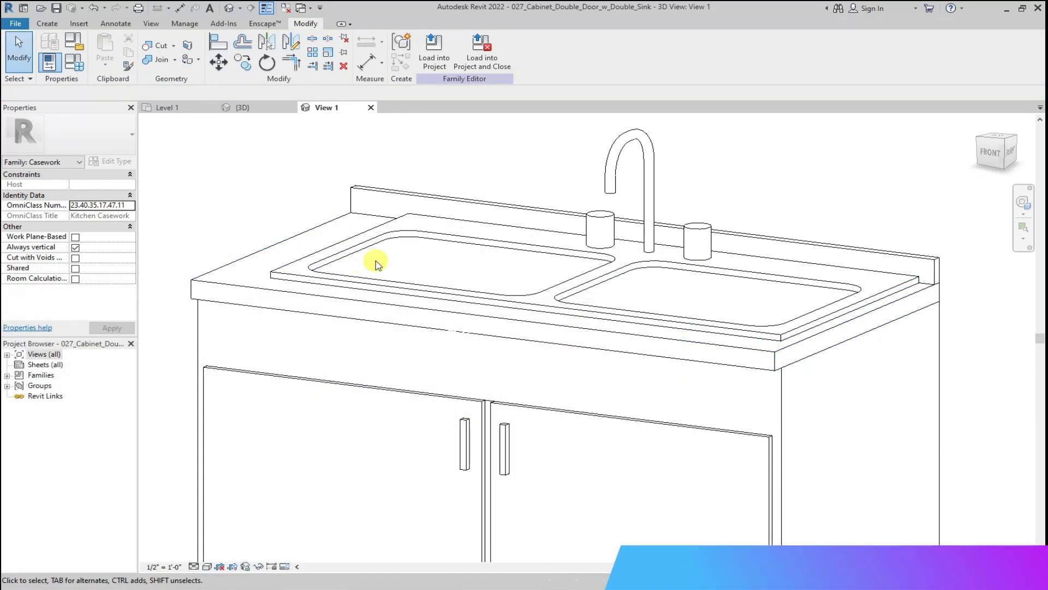
{"action": "left_click", "coordinate": [435, 57]}
{"action": "left_click", "coordinate": [519, 270]}
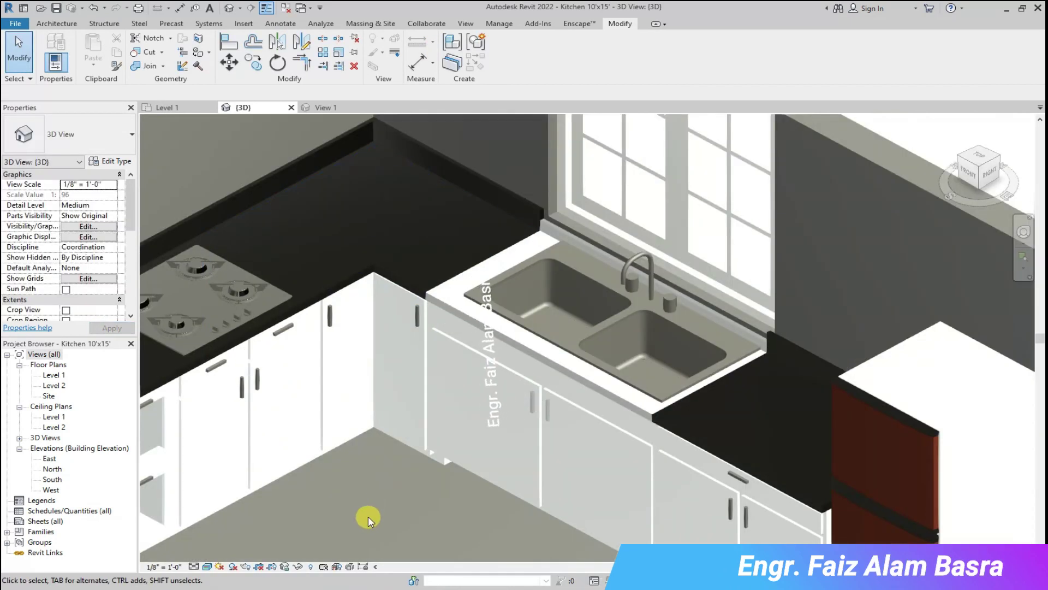
{"action": "scroll", "coordinate": [368, 516], "scroll_direction": "up", "scroll_amount": 2}
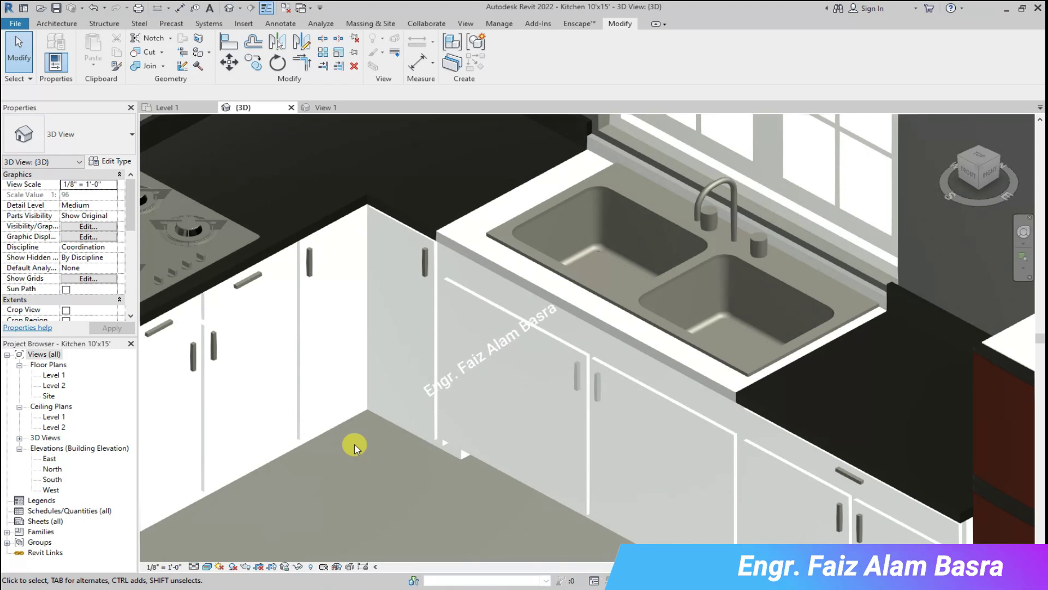
{"action": "left_click", "coordinate": [452, 234]}
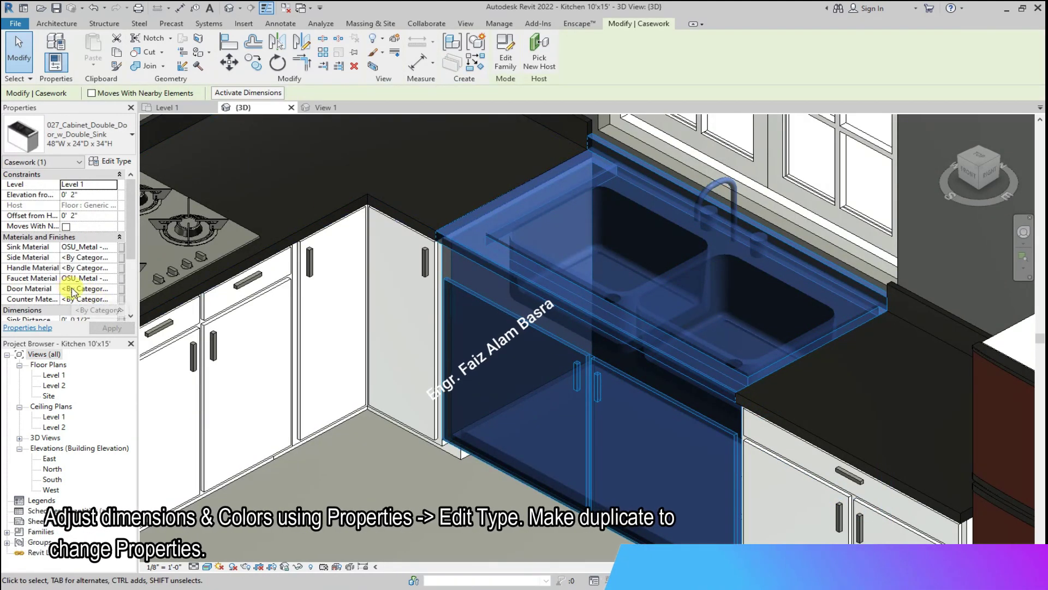
{"action": "scroll", "coordinate": [72, 293], "scroll_direction": "down", "scroll_amount": 3}
{"action": "left_click", "coordinate": [88, 227]}
{"action": "left_click", "coordinate": [121, 226]}
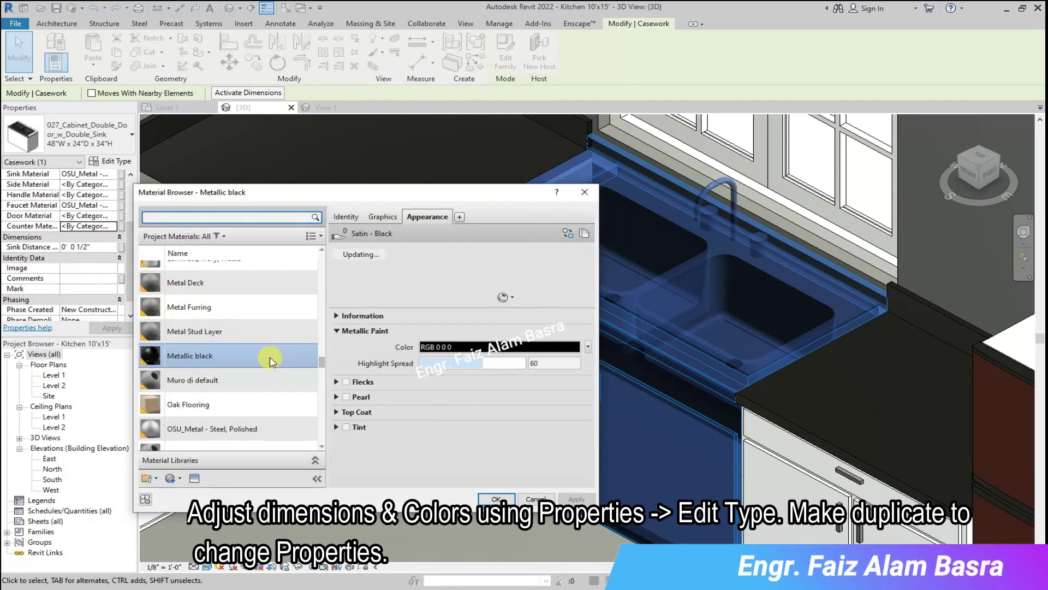
{"action": "left_click", "coordinate": [495, 499]}
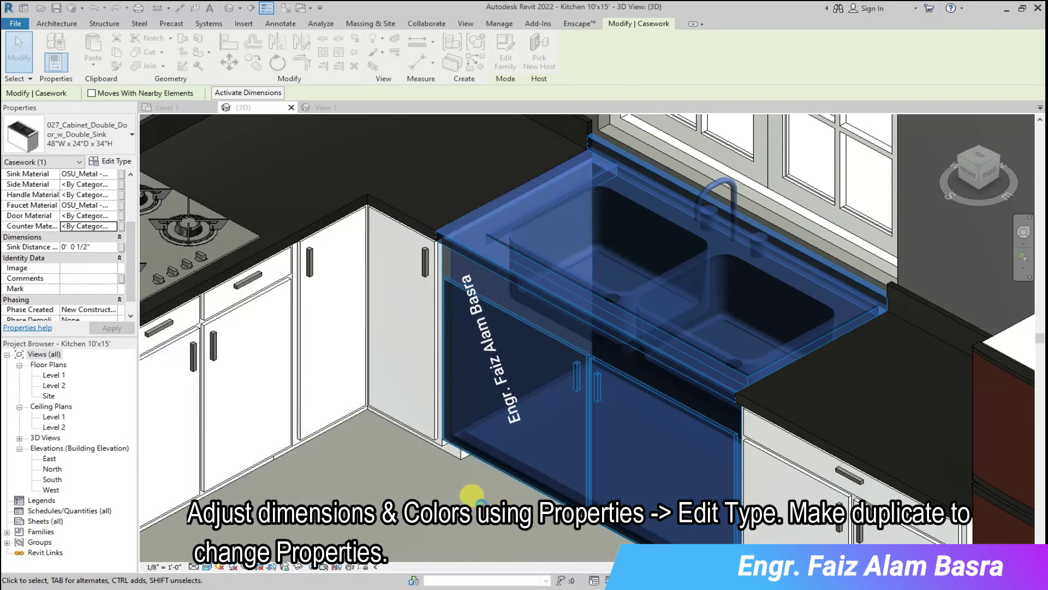
{"action": "left_click", "coordinate": [457, 500]}
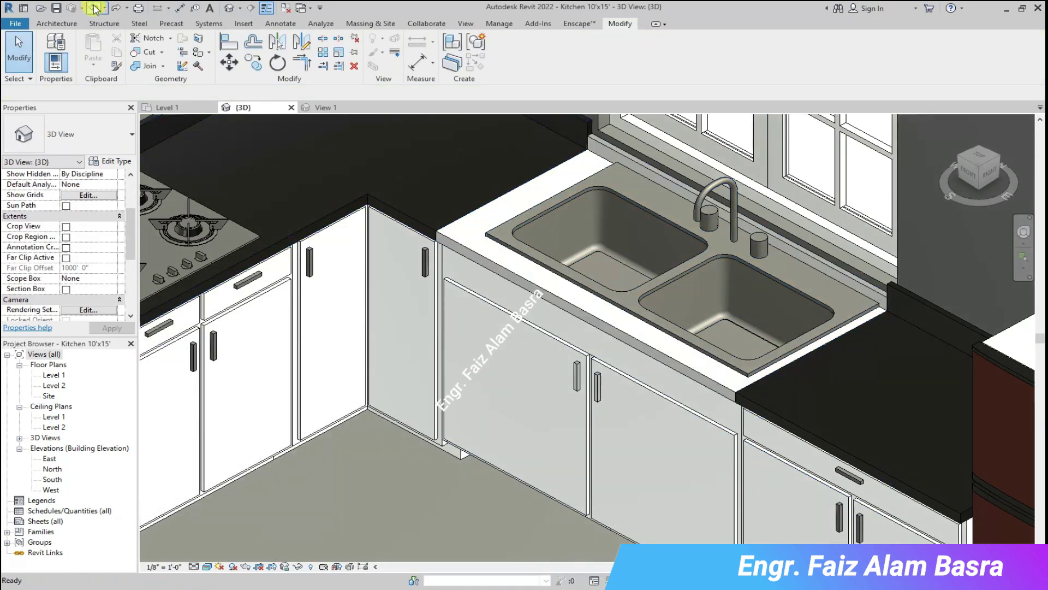
{"action": "scroll", "coordinate": [392, 192], "scroll_direction": "up", "scroll_amount": 2}
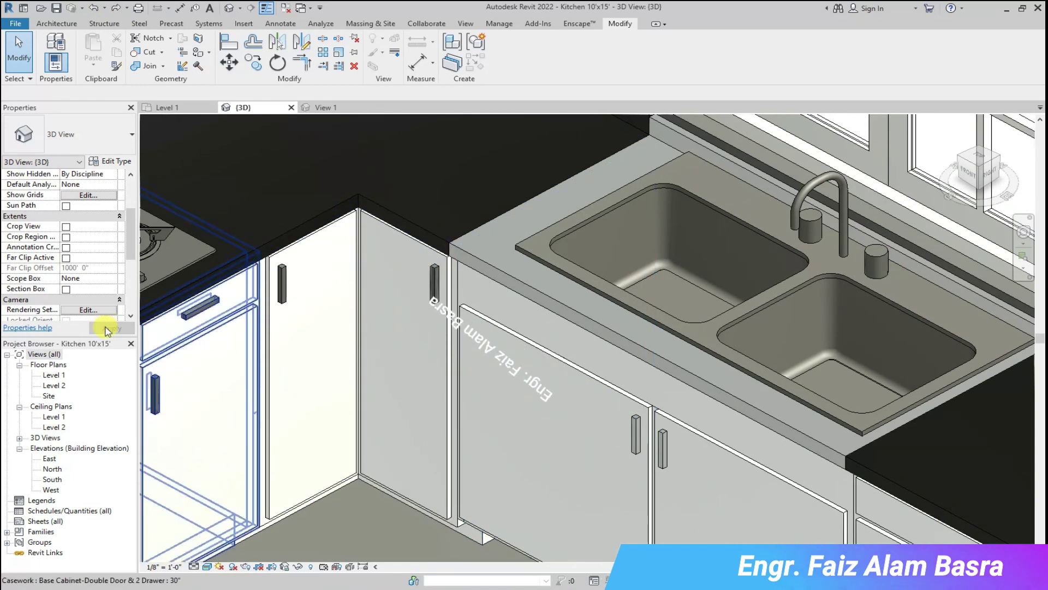
{"action": "left_click", "coordinate": [564, 304]}
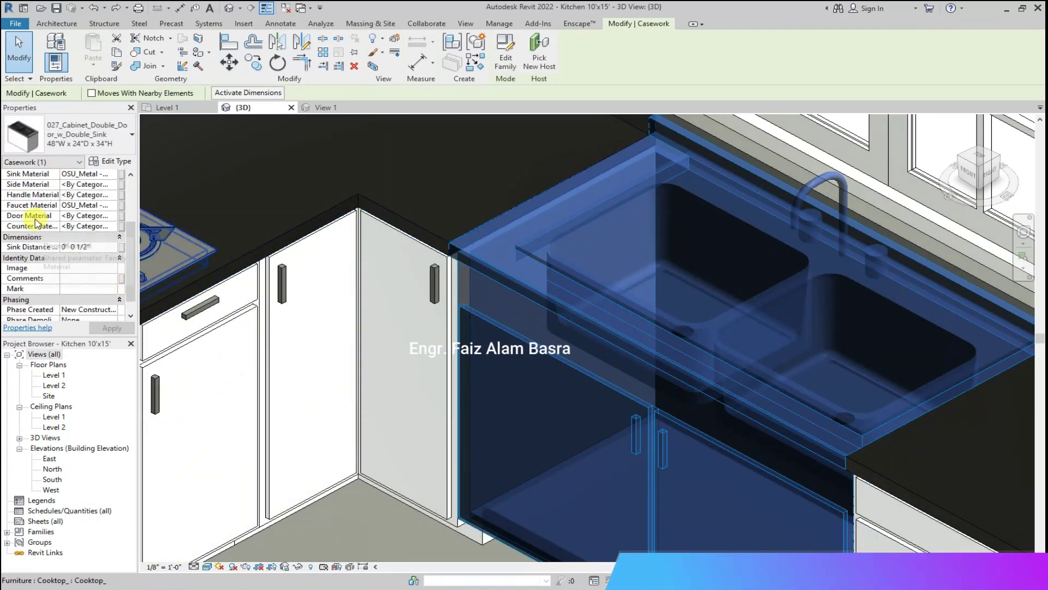
{"action": "left_click", "coordinate": [113, 226]}
{"action": "left_click", "coordinate": [494, 498]}
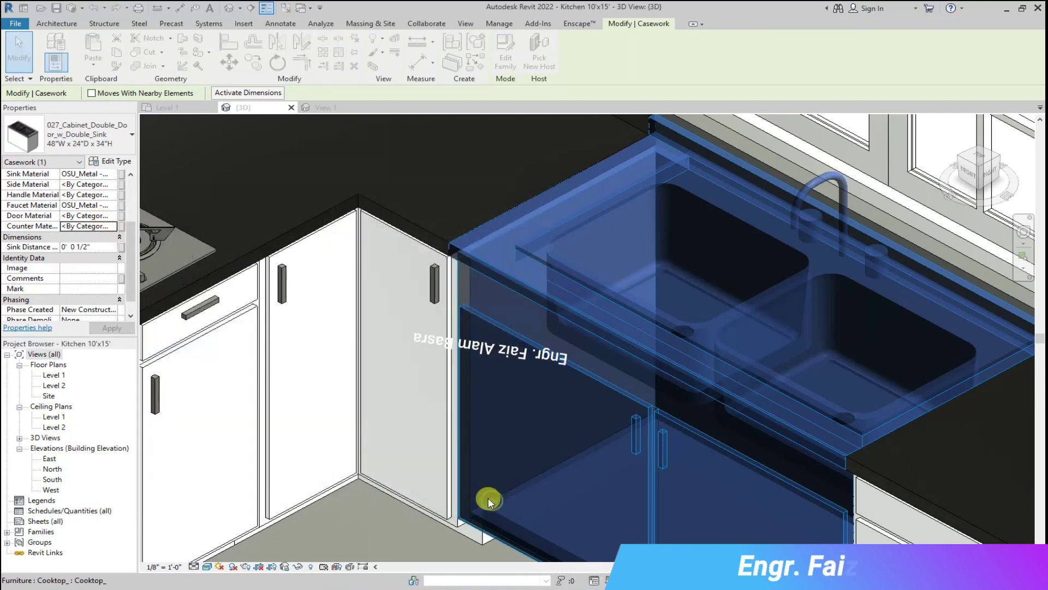
{"action": "key", "text": "Escape"}
{"action": "scroll", "coordinate": [380, 519], "scroll_direction": "down", "scroll_amount": 2}
{"action": "scroll", "coordinate": [349, 480], "scroll_direction": "down", "scroll_amount": 2}
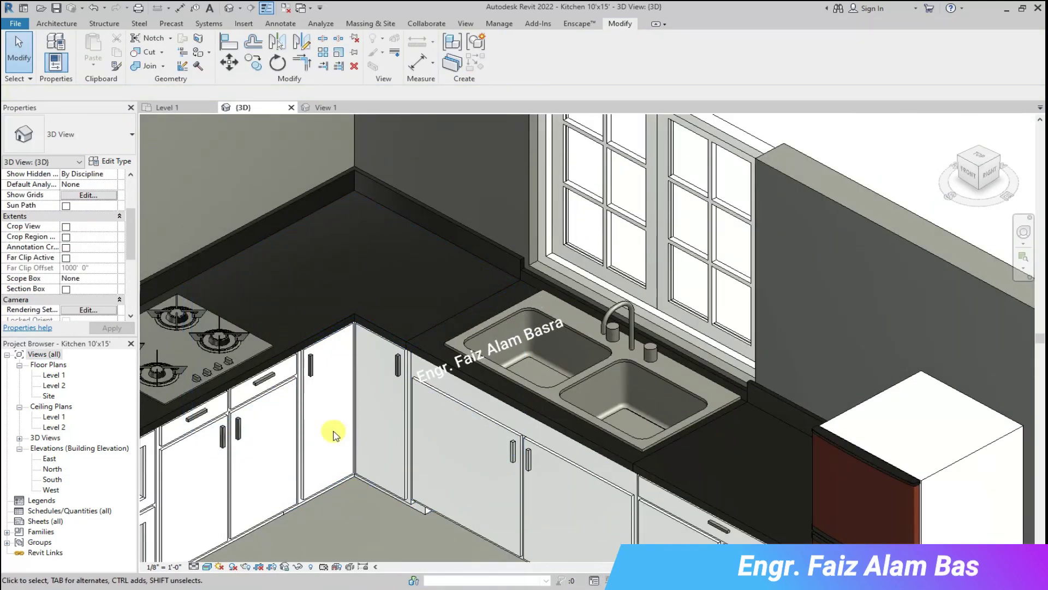
{"action": "scroll", "coordinate": [940, 268], "scroll_direction": "down", "scroll_amount": 3}
{"action": "scroll", "coordinate": [898, 246], "scroll_direction": "up", "scroll_amount": 1}
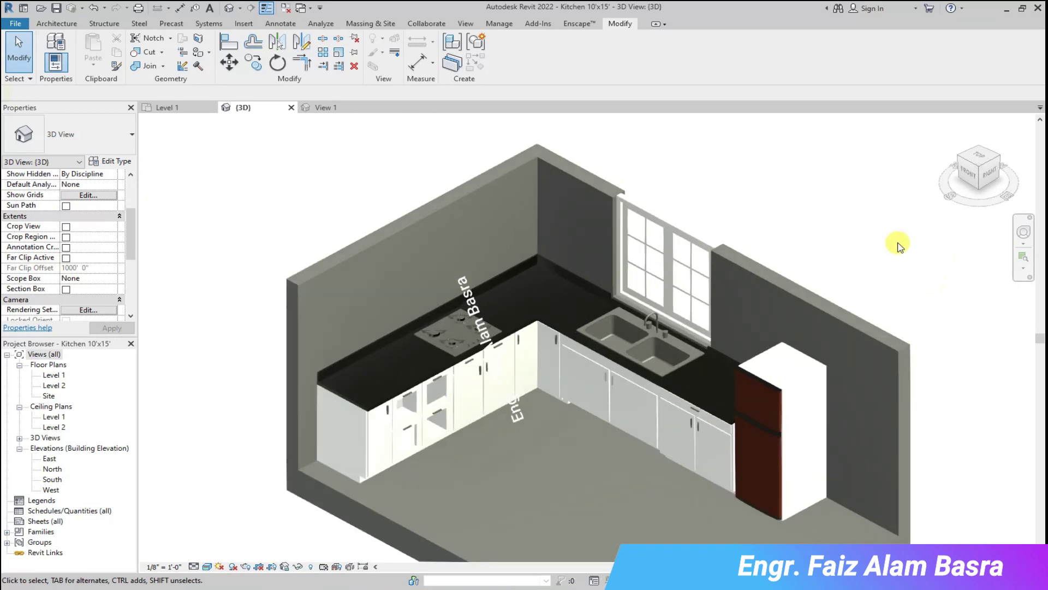
{"action": "scroll", "coordinate": [442, 339], "scroll_direction": "up", "scroll_amount": 2}
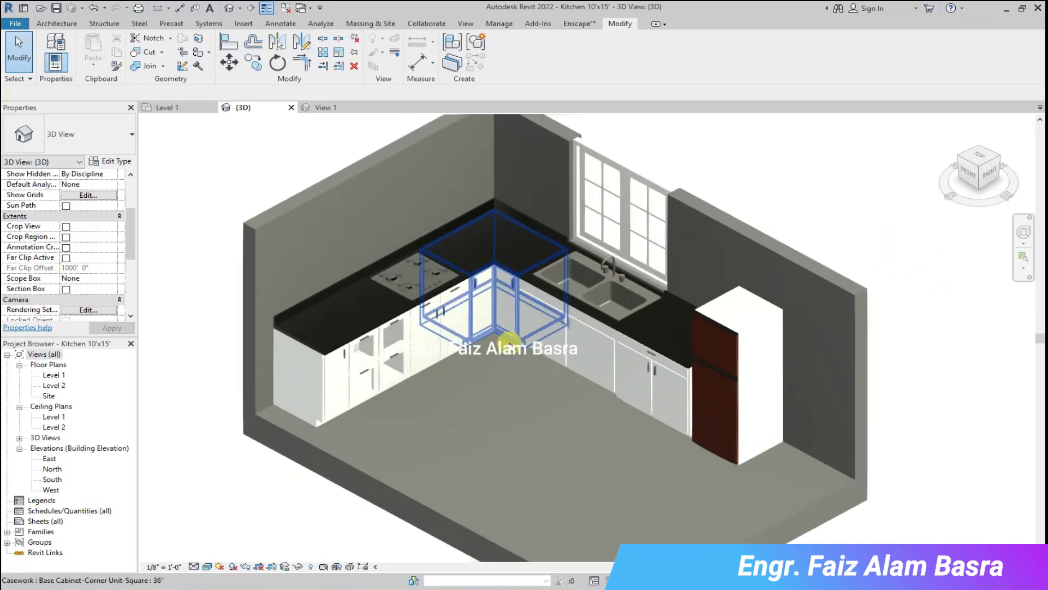
- Paint the floor with red Carpet (1) and try Wood on the right and left walls
{"action": "left_click", "coordinate": [209, 55]}
{"action": "left_click", "coordinate": [224, 82]}
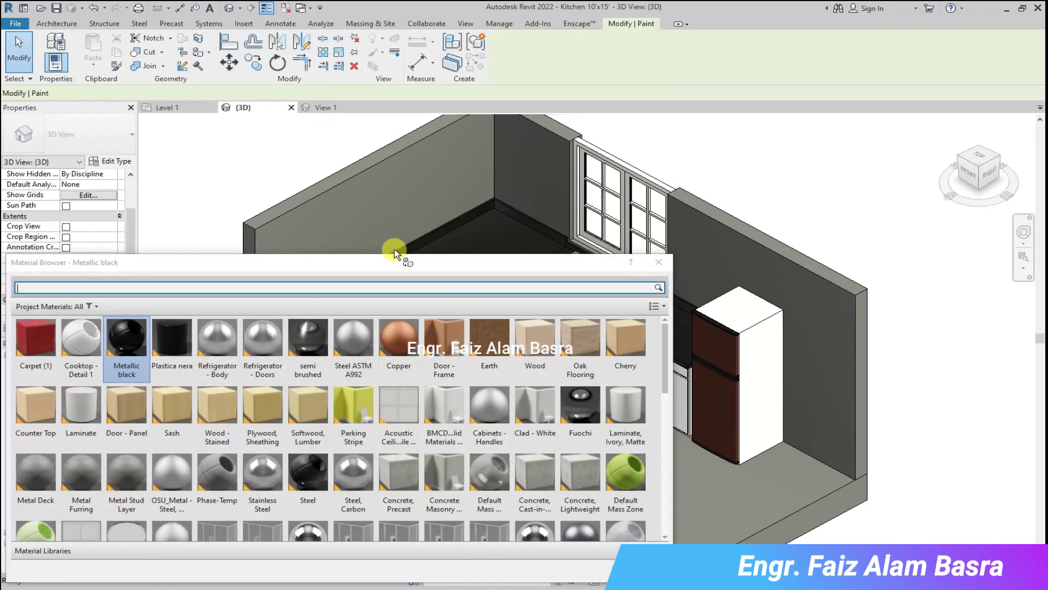
{"action": "left_click", "coordinate": [719, 507]}
{"action": "left_click", "coordinate": [535, 344]}
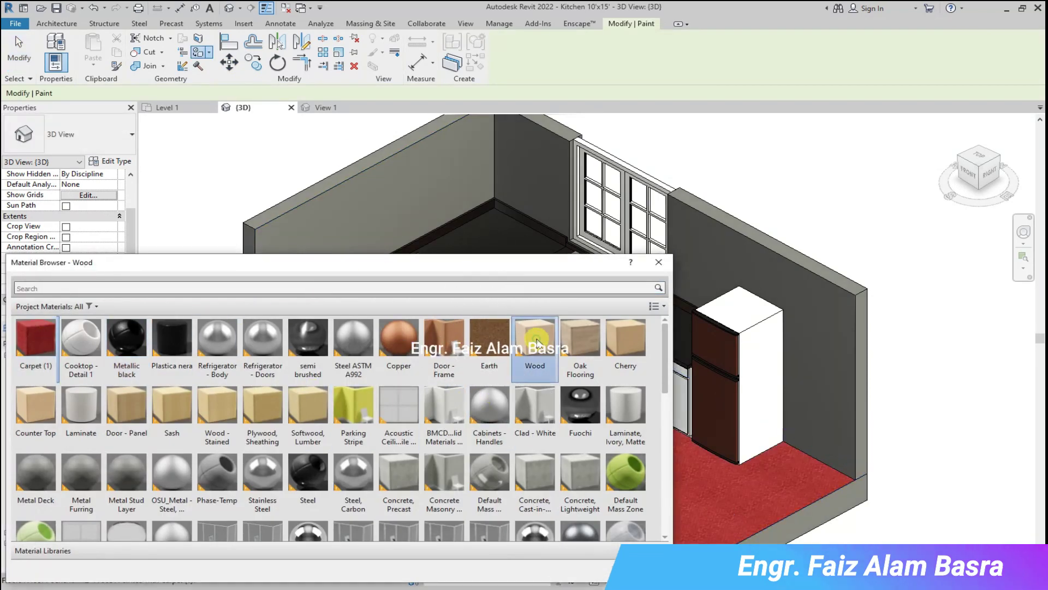
{"action": "left_click", "coordinate": [815, 337]}
{"action": "left_click", "coordinate": [416, 213]}
- Repaint the left and window walls with Cherry
{"action": "left_click", "coordinate": [625, 344]}
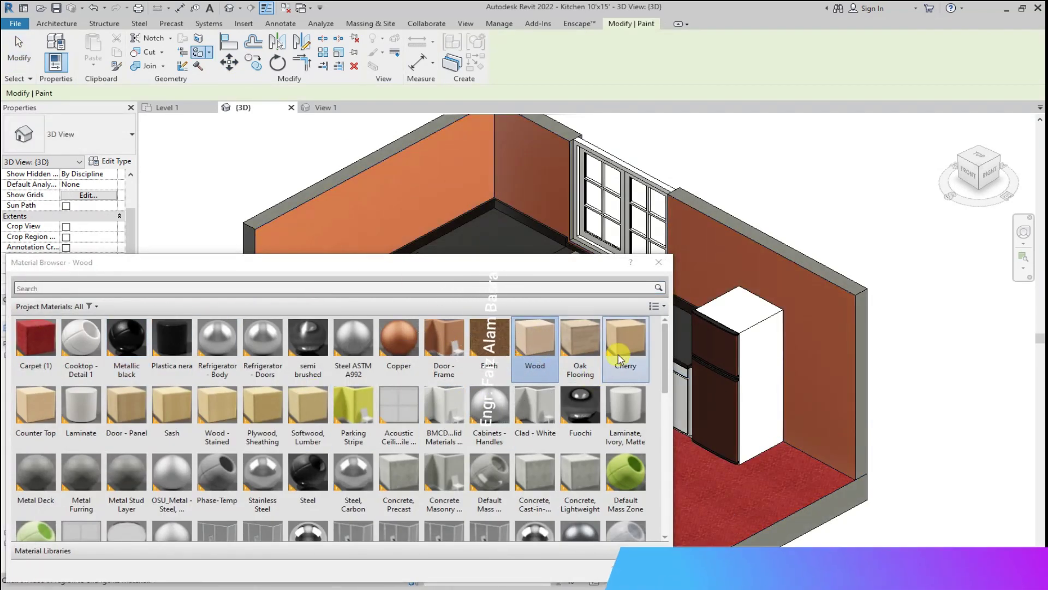
{"action": "left_click", "coordinate": [398, 200]}
{"action": "left_click", "coordinate": [533, 201]}
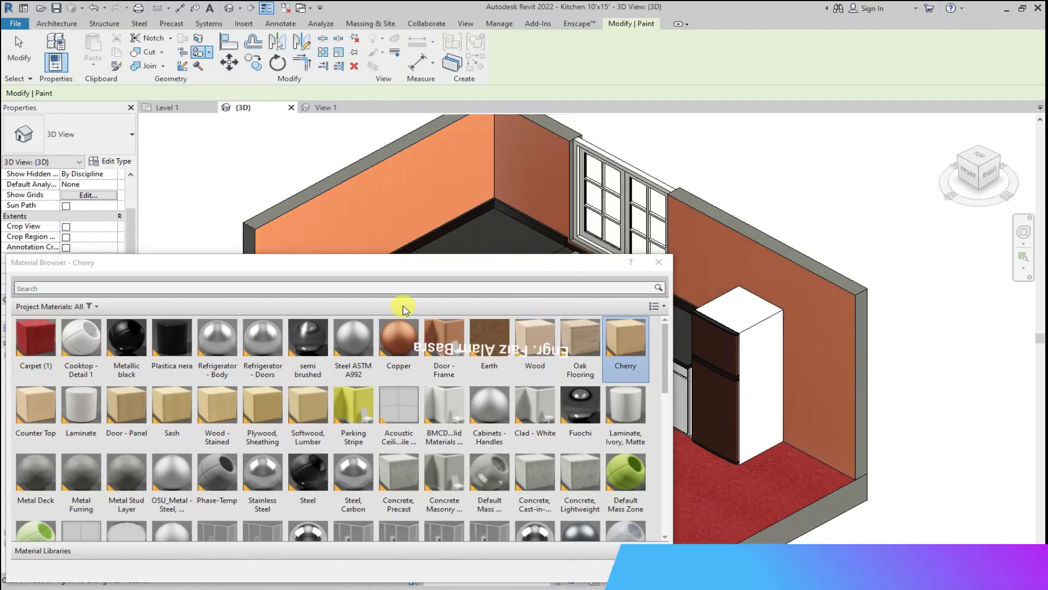
{"action": "scroll", "coordinate": [420, 389], "scroll_direction": "down", "scroll_amount": 5}
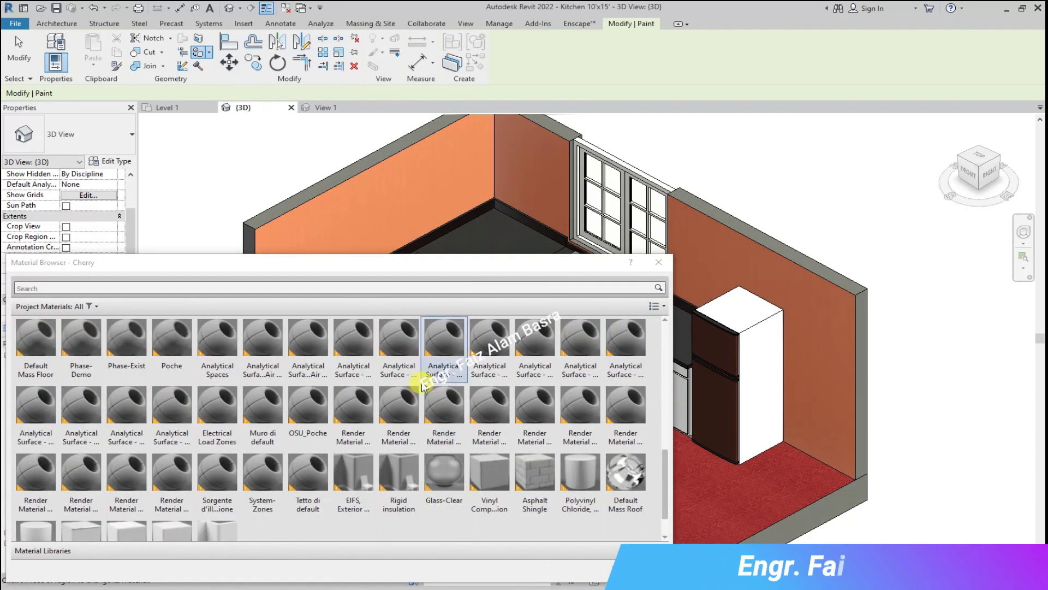
{"action": "scroll", "coordinate": [395, 383], "scroll_direction": "up", "scroll_amount": 2}
- Paint the left and window walls white with Default Form and reapply carpet to the floor
{"action": "left_click", "coordinate": [41, 408]}
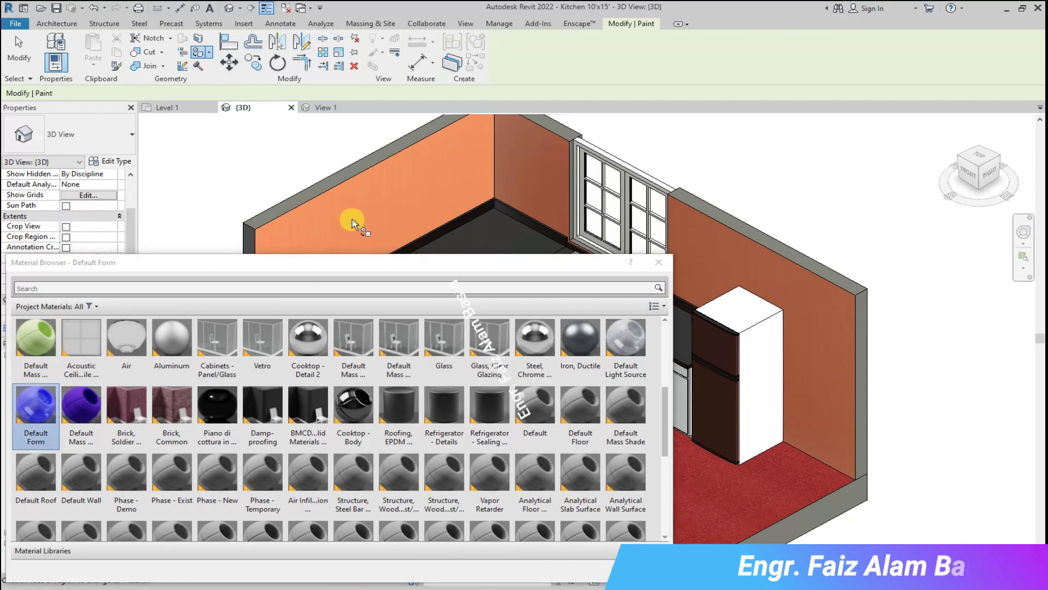
{"action": "left_click", "coordinate": [353, 218]}
{"action": "left_click", "coordinate": [511, 175]}
{"action": "mouse_move", "coordinate": [510, 262]}
{"action": "left_mouse_down"}
{"action": "mouse_move", "coordinate": [451, 398]}
{"action": "mouse_move", "coordinate": [346, 519]}
{"action": "left_mouse_up"}
{"action": "scroll", "coordinate": [849, 478], "scroll_direction": "up", "scroll_amount": 5}
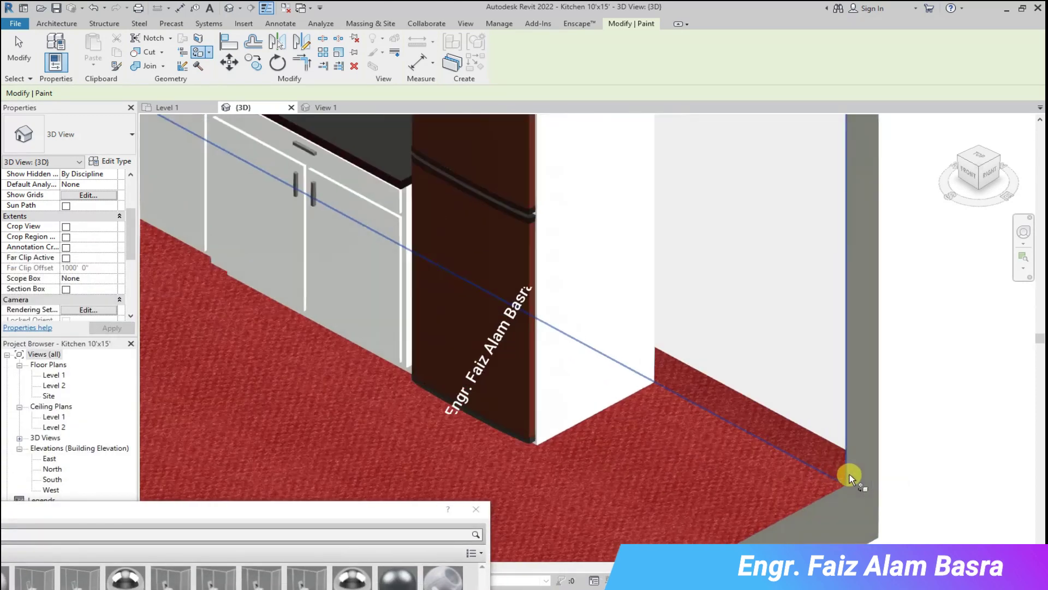
{"action": "scroll", "coordinate": [964, 500], "scroll_direction": "down", "scroll_amount": 3}
{"action": "scroll", "coordinate": [823, 444], "scroll_direction": "down", "scroll_amount": 3}
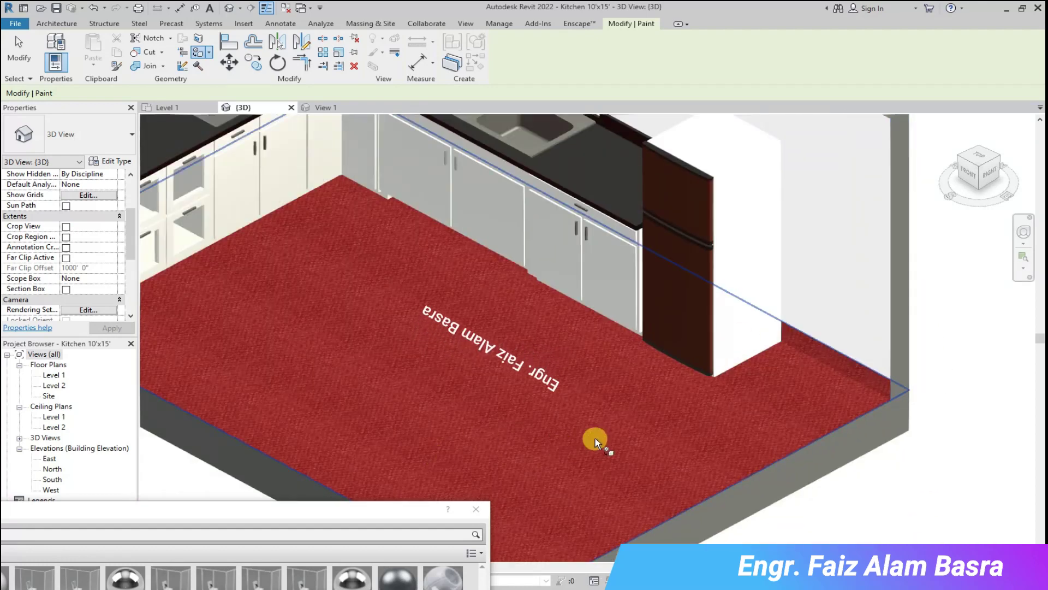
{"action": "scroll", "coordinate": [595, 438], "scroll_direction": "down", "scroll_amount": 3}
{"action": "left_click", "coordinate": [614, 434]}
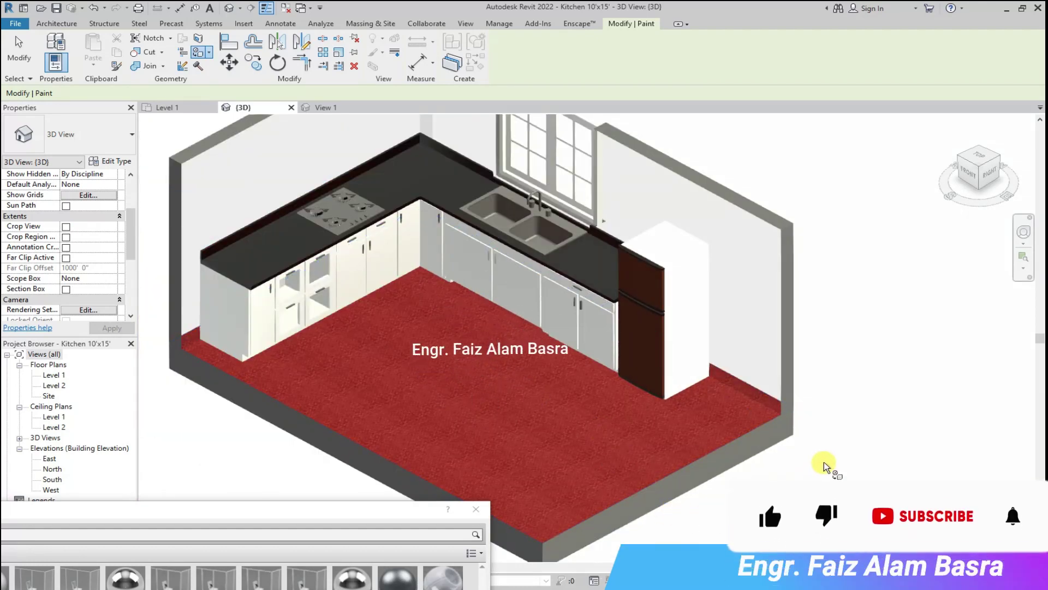
{"action": "left_click_drag", "start_coordinate": [238, 488], "coordinate": [344, 381]}
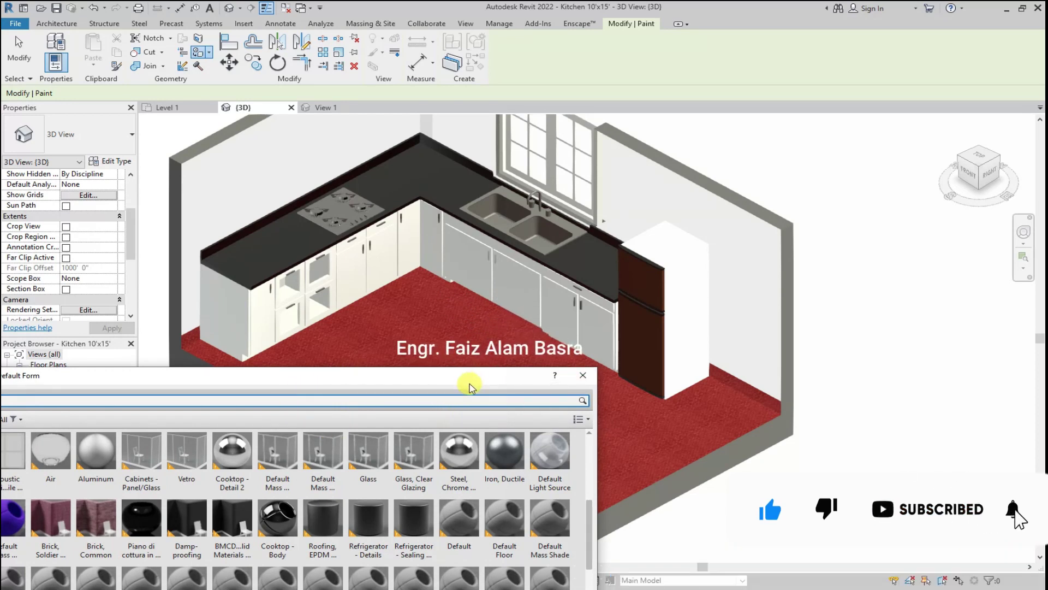
- Try Default Mass, then Tile, Porcelain, 4in on the kitchen floor
{"action": "left_click_drag", "start_coordinate": [468, 383], "coordinate": [466, 319]}
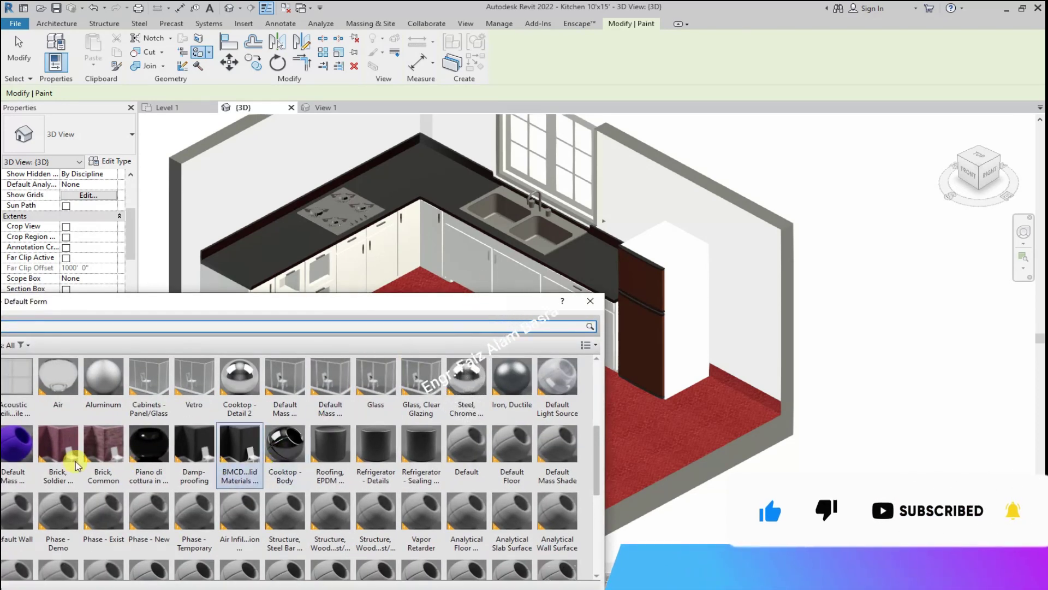
{"action": "left_click", "coordinate": [17, 444]}
{"action": "left_click", "coordinate": [667, 450]}
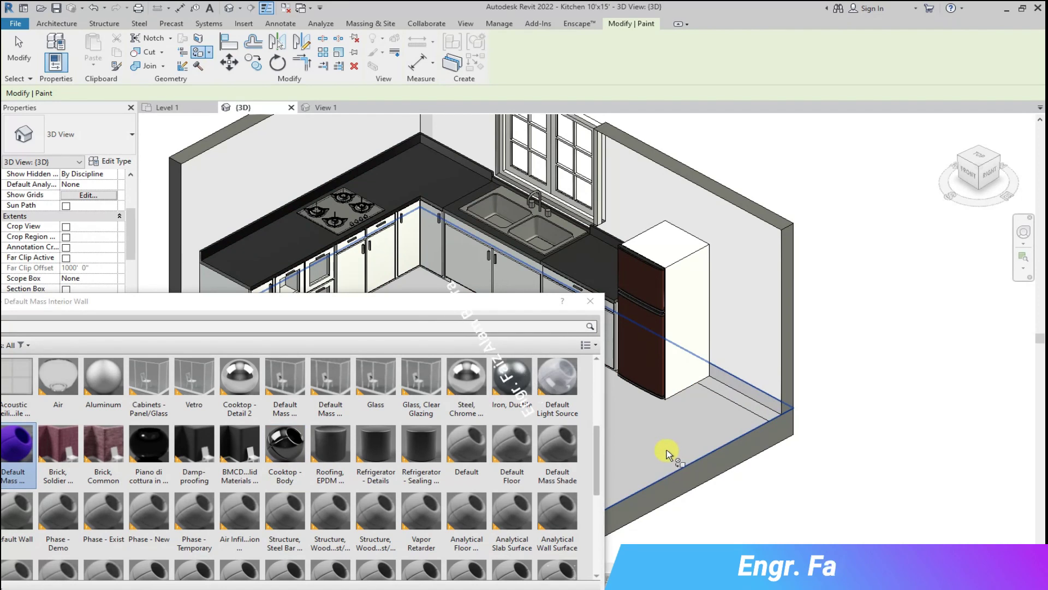
{"action": "scroll", "coordinate": [808, 475], "scroll_direction": "up", "scroll_amount": 4}
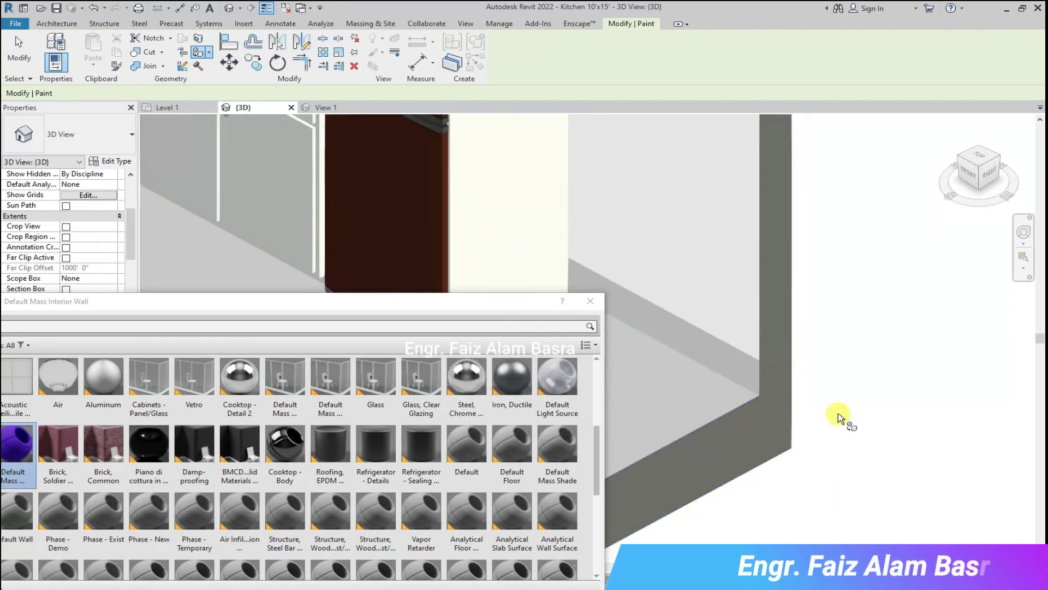
{"action": "scroll", "coordinate": [761, 405], "scroll_direction": "down", "scroll_amount": 5}
{"action": "left_click_drag", "start_coordinate": [322, 301], "coordinate": [411, 244]}
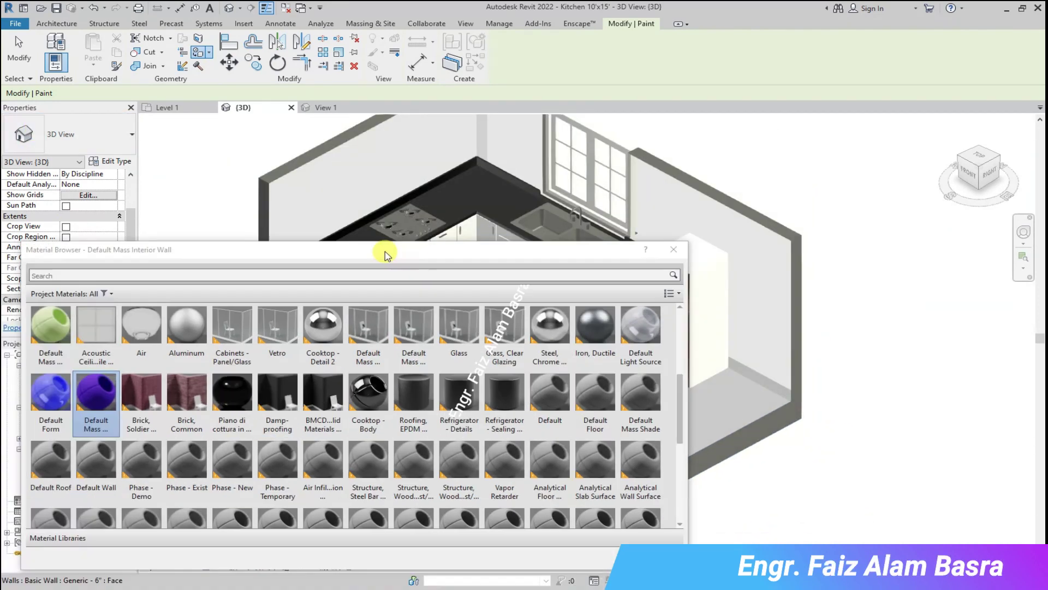
{"action": "scroll", "coordinate": [334, 491], "scroll_direction": "down", "scroll_amount": 5}
{"action": "left_click", "coordinate": [200, 484]}
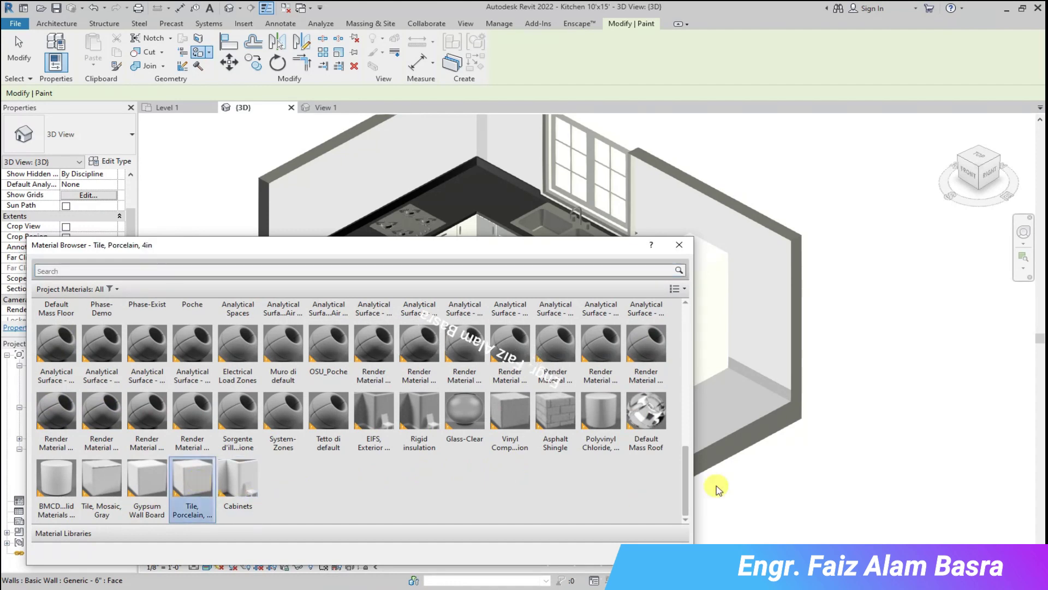
{"action": "left_click", "coordinate": [738, 422]}
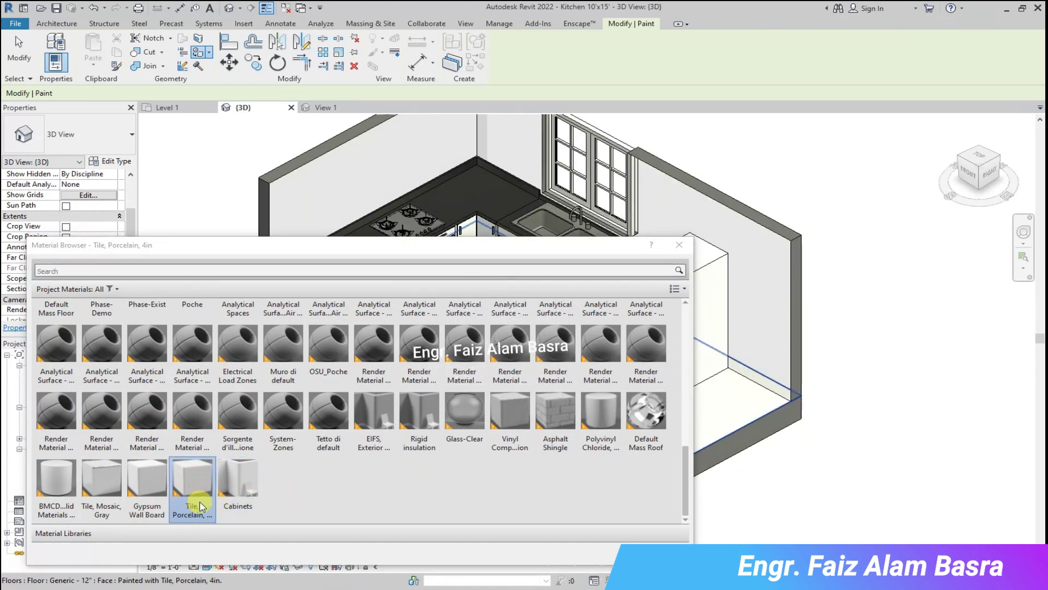
- Preview Tile, Mosaic, Gray, then paint the floor with Default Mass Floor
{"action": "scroll", "coordinate": [193, 506], "scroll_direction": "up", "scroll_amount": 1}
{"action": "left_click_drag", "start_coordinate": [433, 244], "coordinate": [397, 291]}
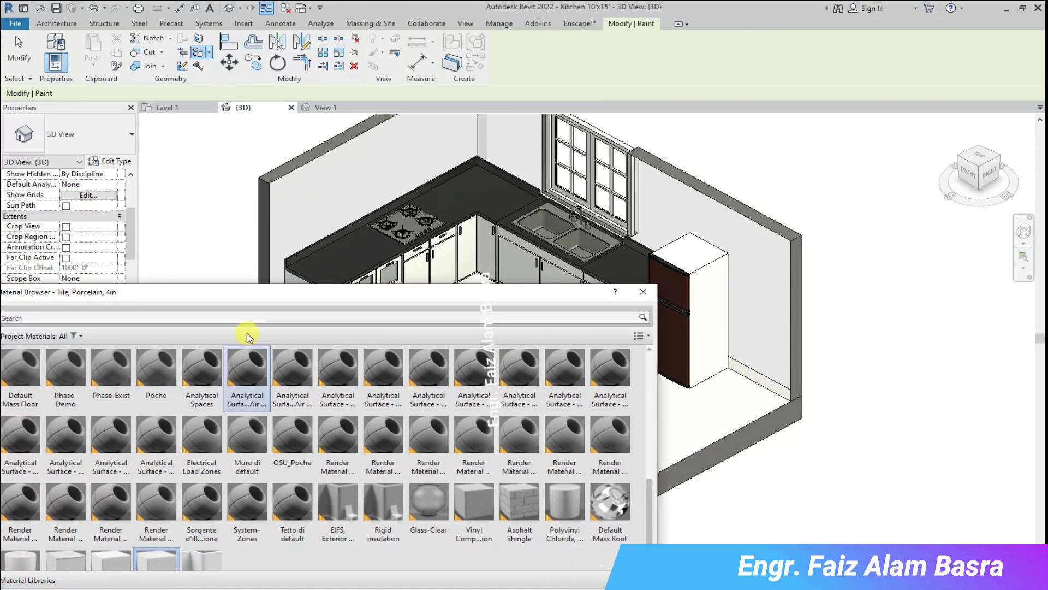
{"action": "left_click_drag", "start_coordinate": [214, 297], "coordinate": [293, 213]}
{"action": "scroll", "coordinate": [246, 393], "scroll_direction": "down", "scroll_amount": 2}
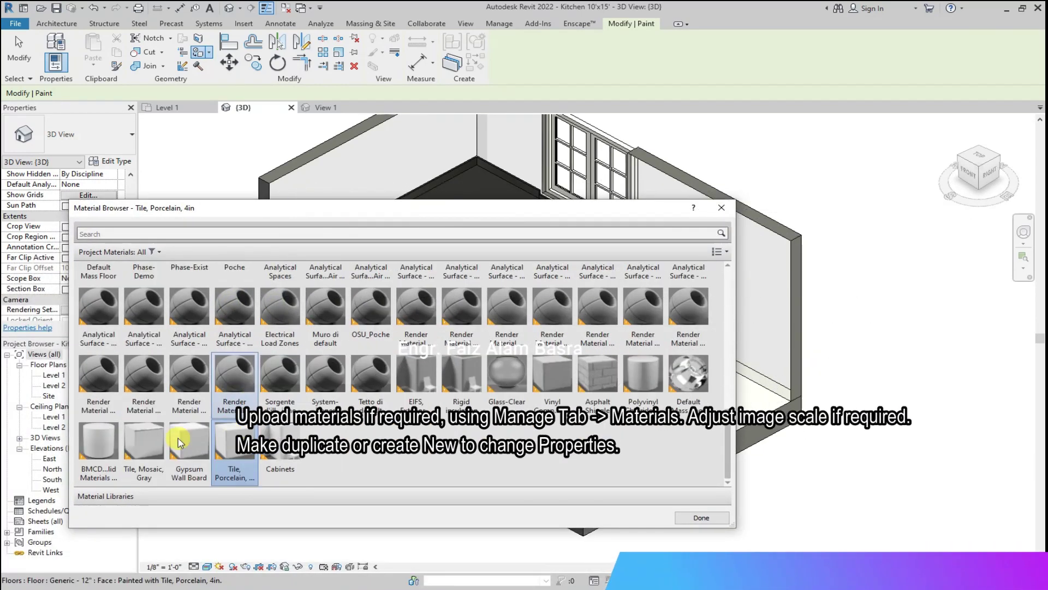
{"action": "left_click", "coordinate": [144, 442]}
{"action": "mouse_move", "coordinate": [606, 213]}
{"action": "left_mouse_down"}
{"action": "mouse_move", "coordinate": [448, 451]}
{"action": "mouse_move", "coordinate": [386, 509]}
{"action": "left_mouse_up"}
{"action": "scroll", "coordinate": [558, 399], "scroll_direction": "up", "scroll_amount": 3}
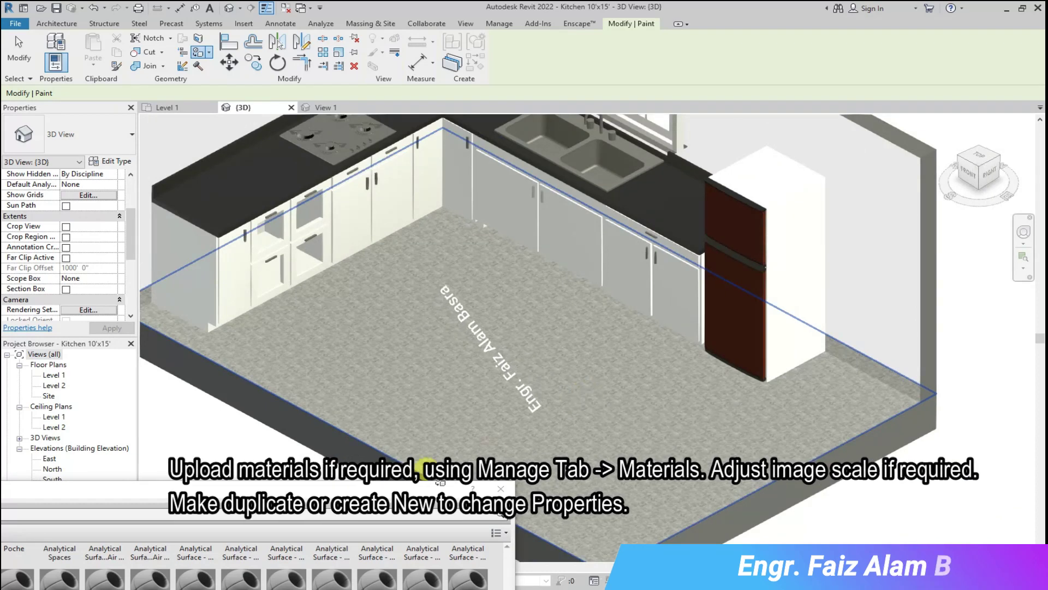
{"action": "scroll", "coordinate": [423, 437], "scroll_direction": "down", "scroll_amount": 3}
{"action": "left_click_drag", "start_coordinate": [432, 487], "coordinate": [567, 360]}
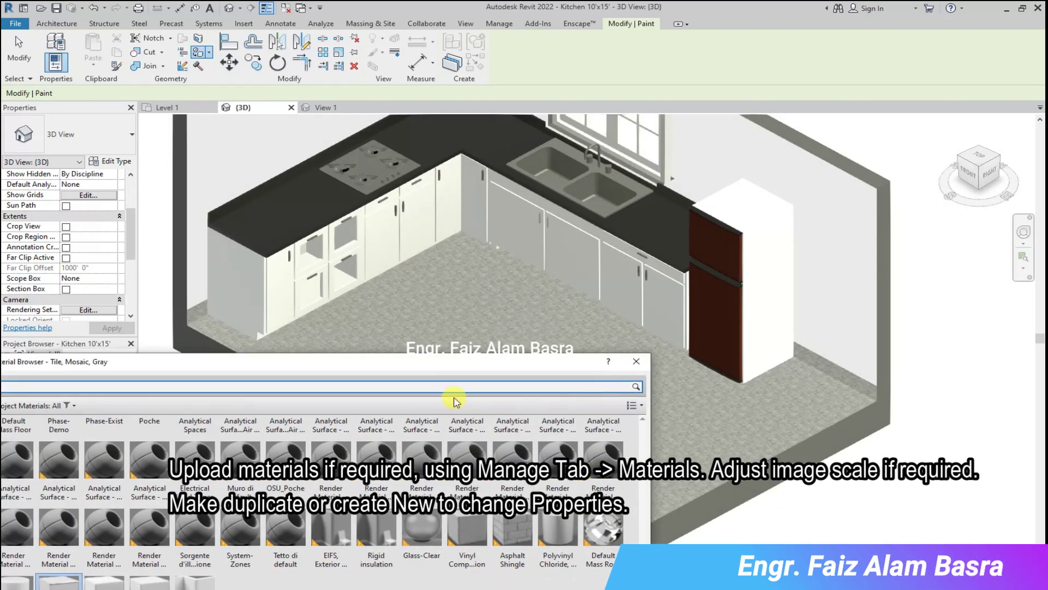
{"action": "mouse_move", "coordinate": [458, 376]}
{"action": "left_mouse_down"}
{"action": "mouse_move", "coordinate": [589, 241]}
{"action": "mouse_move", "coordinate": [423, 479]}
{"action": "left_mouse_up"}
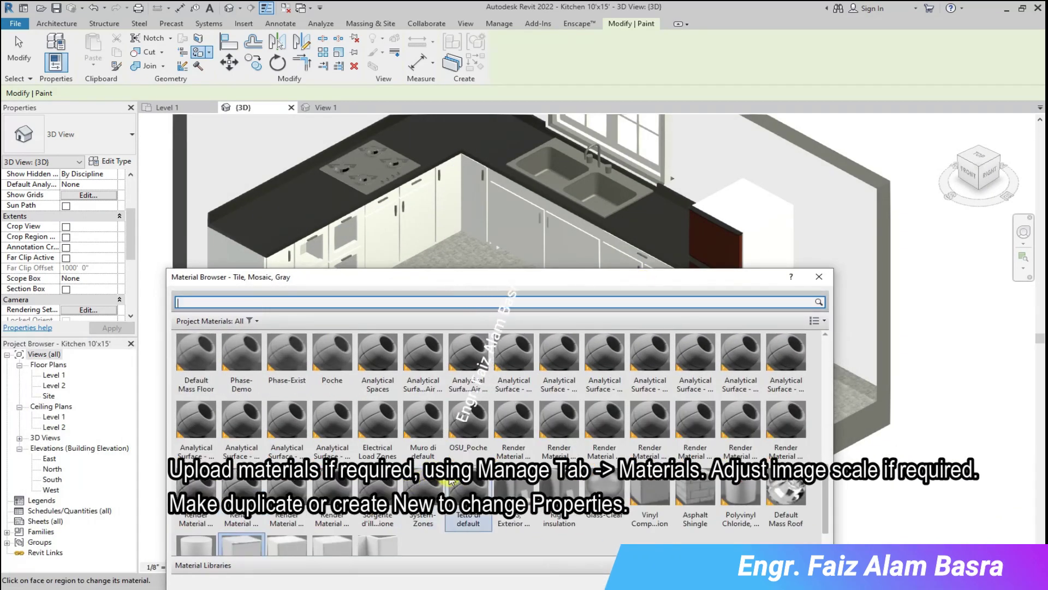
{"action": "left_click", "coordinate": [863, 393]}
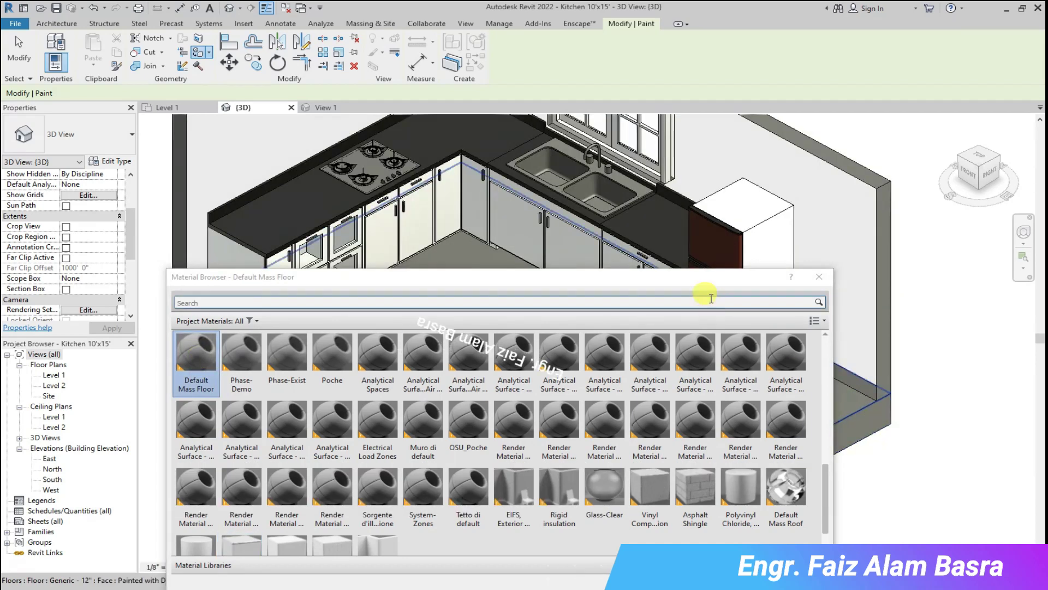
{"action": "mouse_move", "coordinate": [709, 279]}
{"action": "left_mouse_down"}
{"action": "mouse_move", "coordinate": [864, 266]}
{"action": "mouse_move", "coordinate": [885, 247]}
{"action": "left_mouse_up"}
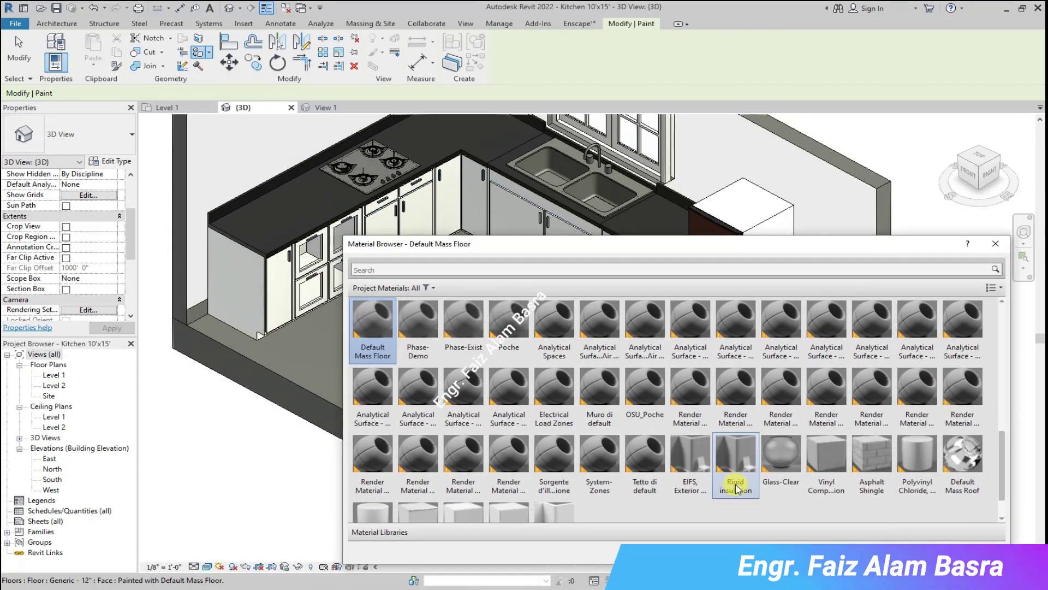
- Try Render Material 255-255-255, Tile Mosaic Gray and Tile Porcelain 4in on the floor
{"action": "left_click", "coordinate": [510, 463]}
{"action": "left_click", "coordinate": [323, 372]}
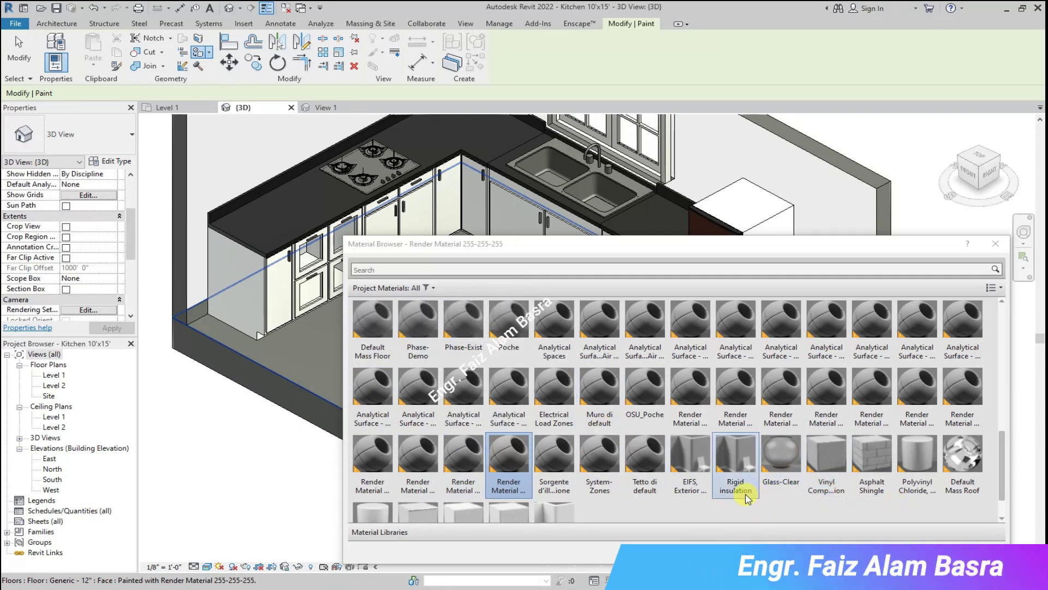
{"action": "scroll", "coordinate": [519, 497], "scroll_direction": "down", "scroll_amount": 1}
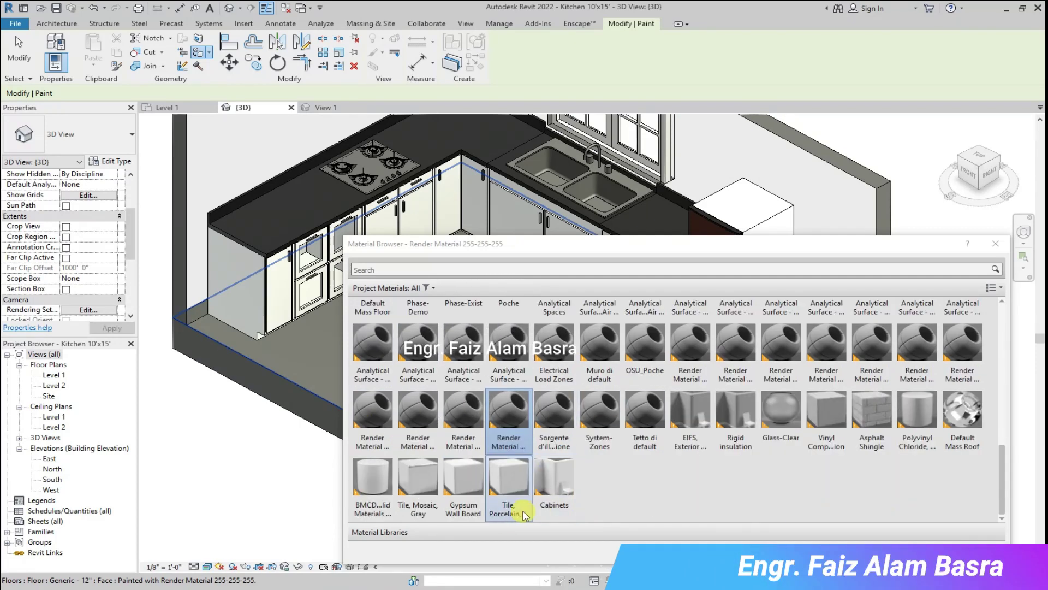
{"action": "left_click", "coordinate": [434, 492]}
{"action": "left_click", "coordinate": [316, 362]}
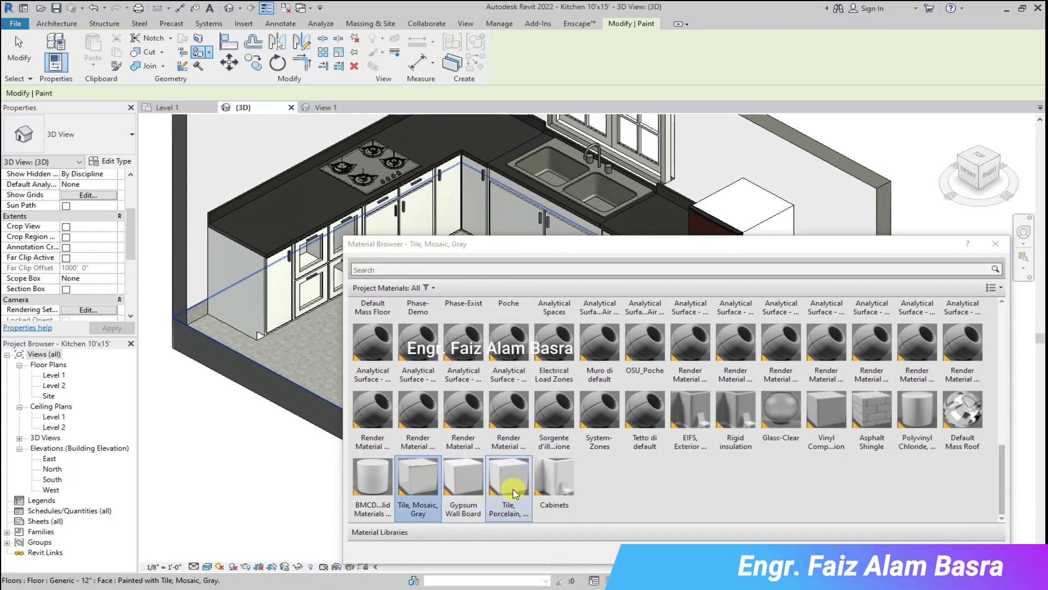
{"action": "left_click", "coordinate": [515, 493]}
{"action": "left_click", "coordinate": [328, 358]}
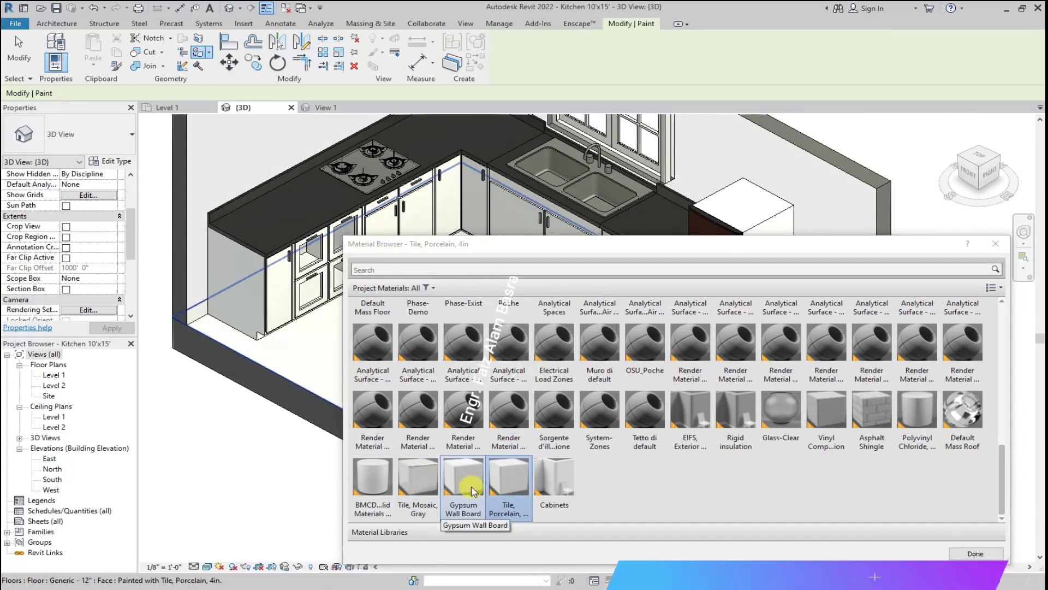
- Paint the kitchen floor with the Oak Flooring material
{"action": "mouse_move", "coordinate": [737, 243]}
{"action": "left_mouse_down"}
{"action": "mouse_move", "coordinate": [738, 558]}
{"action": "mouse_move", "coordinate": [832, 281]}
{"action": "left_mouse_up"}
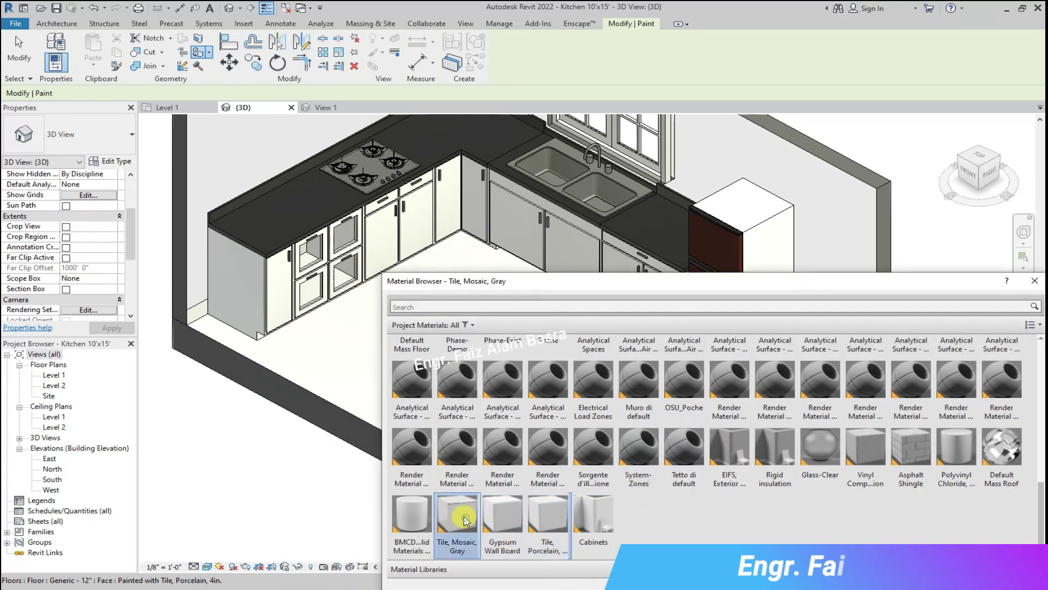
{"action": "scroll", "coordinate": [619, 455], "scroll_direction": "up", "scroll_amount": 1}
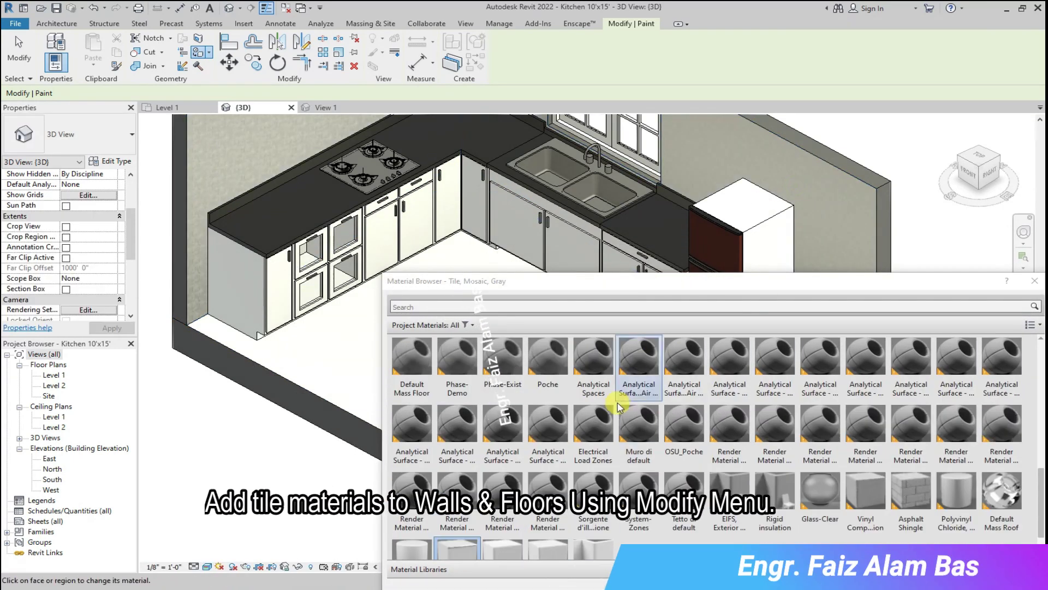
{"action": "scroll", "coordinate": [618, 455], "scroll_direction": "up", "scroll_amount": 3}
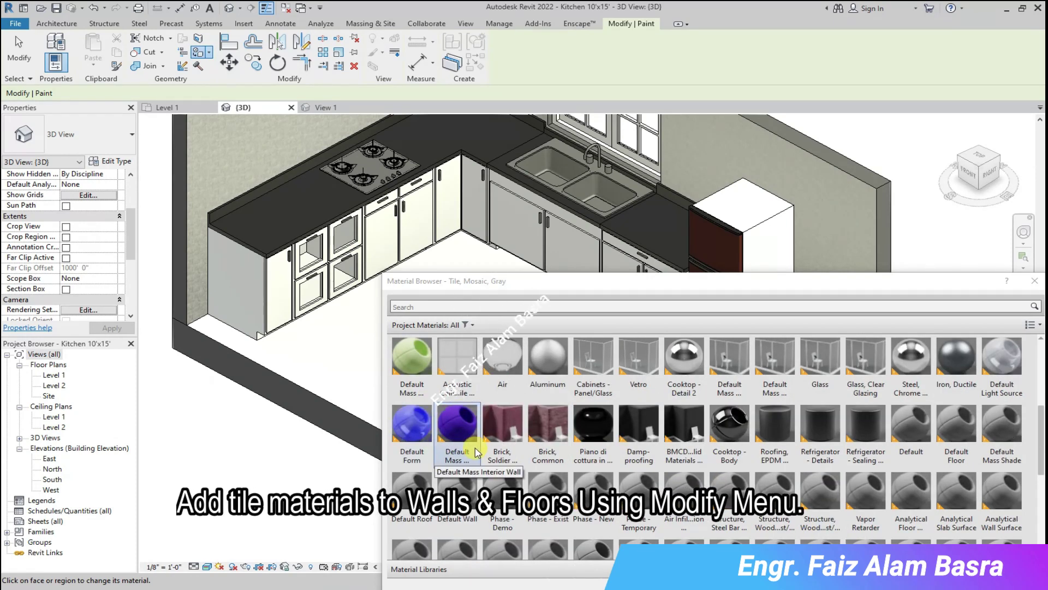
{"action": "scroll", "coordinate": [655, 455], "scroll_direction": "up", "scroll_amount": 3}
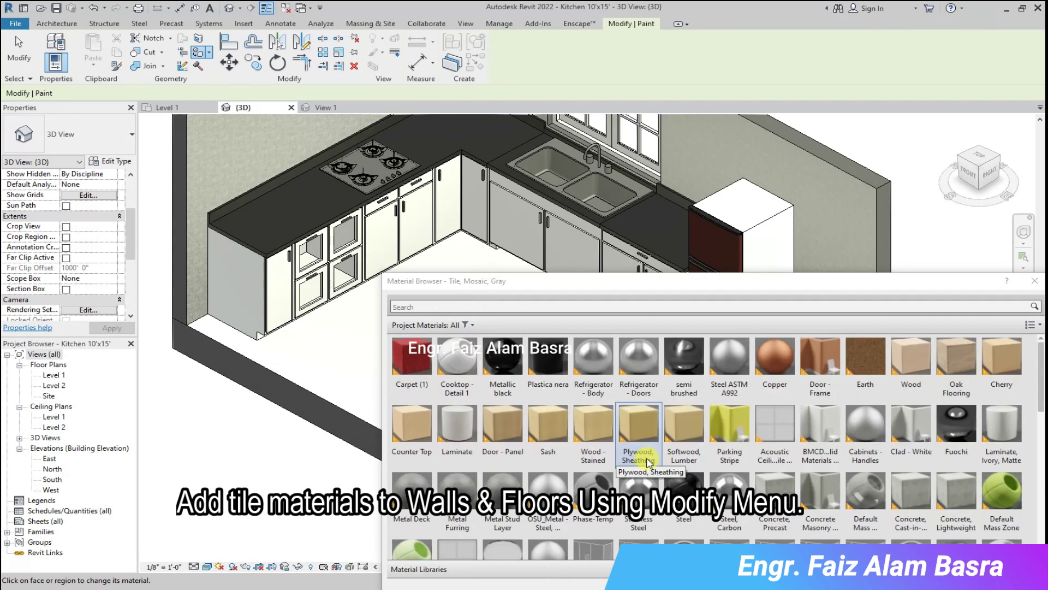
{"action": "left_click", "coordinate": [956, 365]}
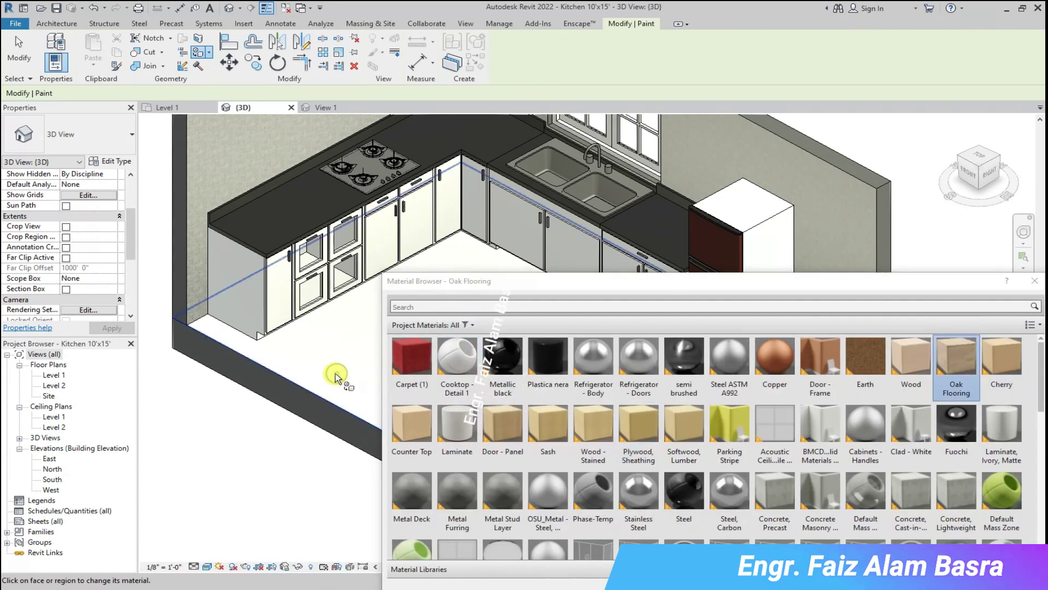
{"action": "left_click", "coordinate": [354, 380]}
- Finish painting, close the material browser and zoom to review the oak floor
{"action": "mouse_move", "coordinate": [912, 279]}
{"action": "left_mouse_down"}
{"action": "mouse_move", "coordinate": [1029, 295]}
{"action": "mouse_move", "coordinate": [1029, 220]}
{"action": "left_mouse_up"}
{"action": "key", "text": "Escape"}
{"action": "scroll", "coordinate": [621, 367], "scroll_direction": "down", "scroll_amount": 2}
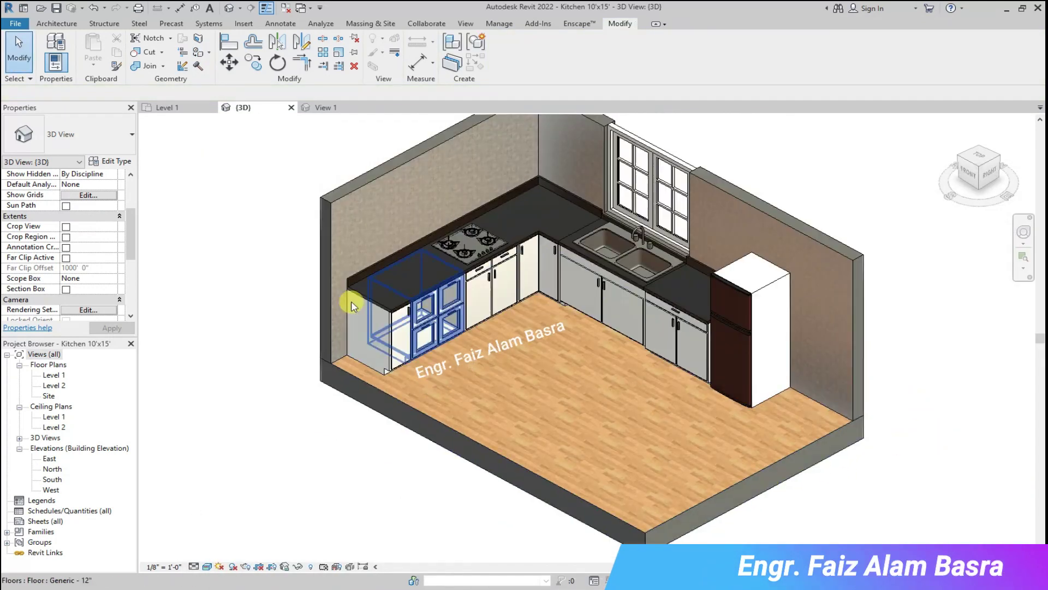
{"action": "scroll", "coordinate": [802, 232], "scroll_direction": "up", "scroll_amount": 5}
{"action": "scroll", "coordinate": [887, 339], "scroll_direction": "down", "scroll_amount": 3}
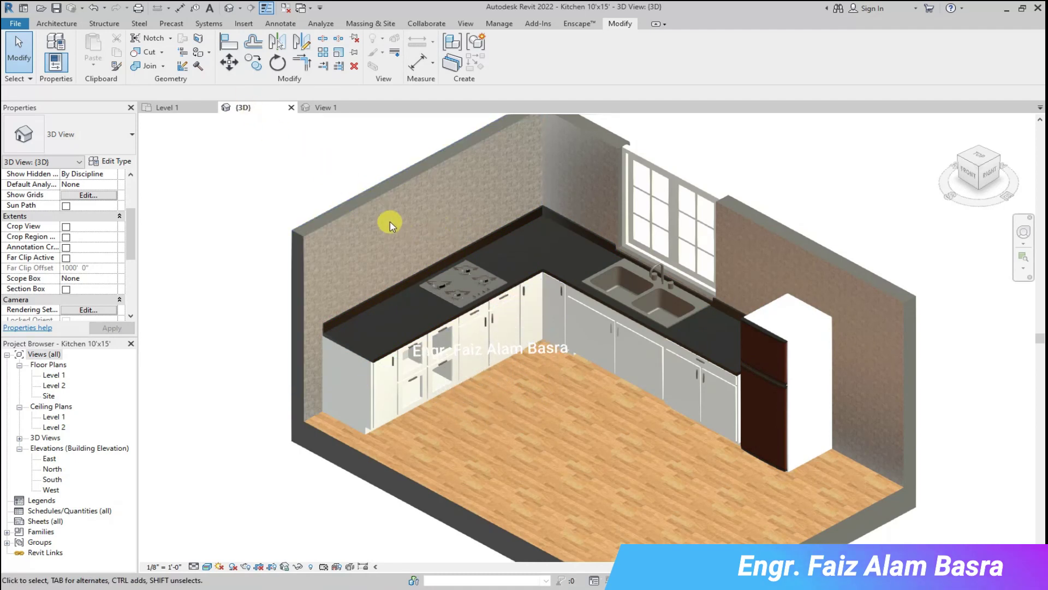
{"action": "scroll", "coordinate": [389, 224], "scroll_direction": "up", "scroll_amount": 2}
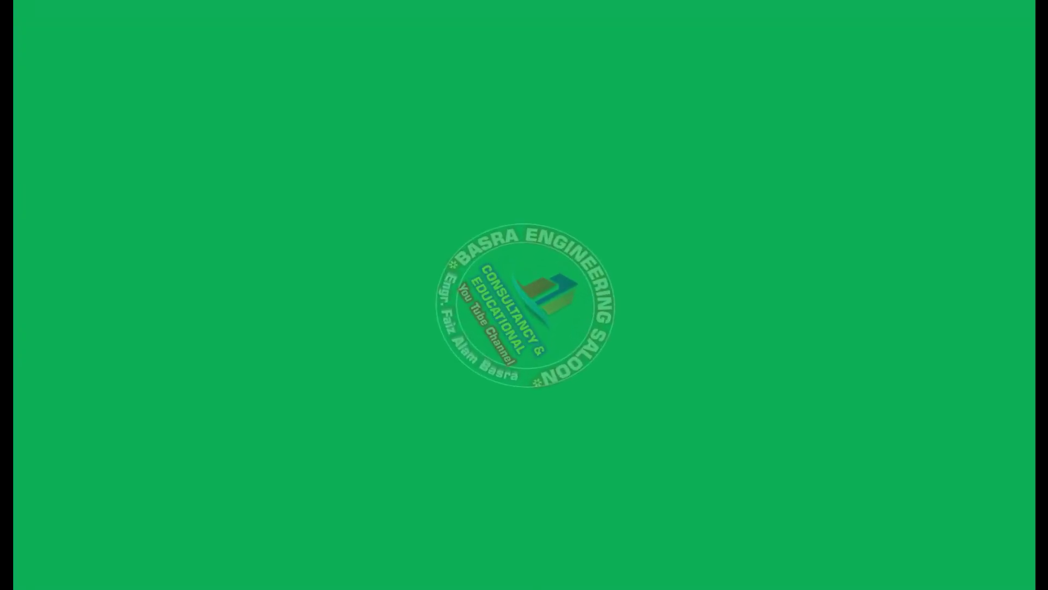